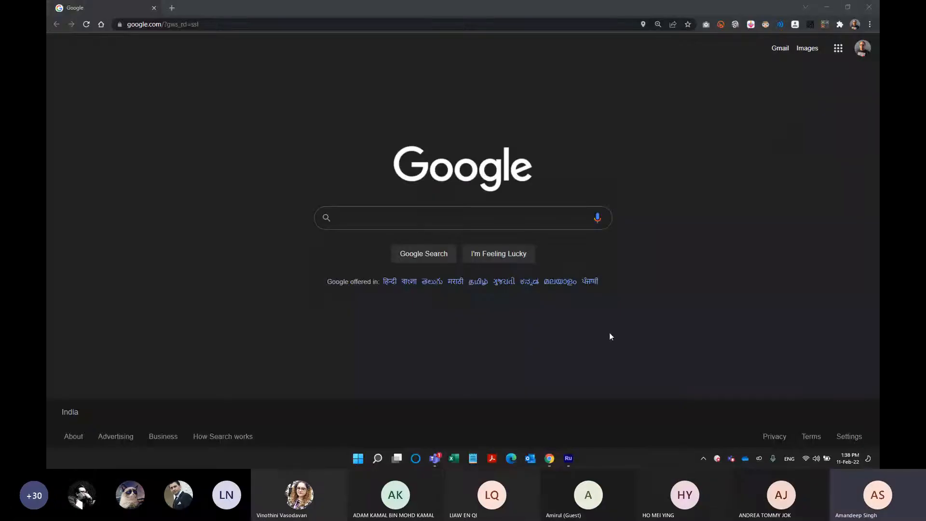
Find Premiere Rush among the installed apps in Creative Cloud Desktop and open it.
{"action": "left_click", "coordinate": [569, 458]}
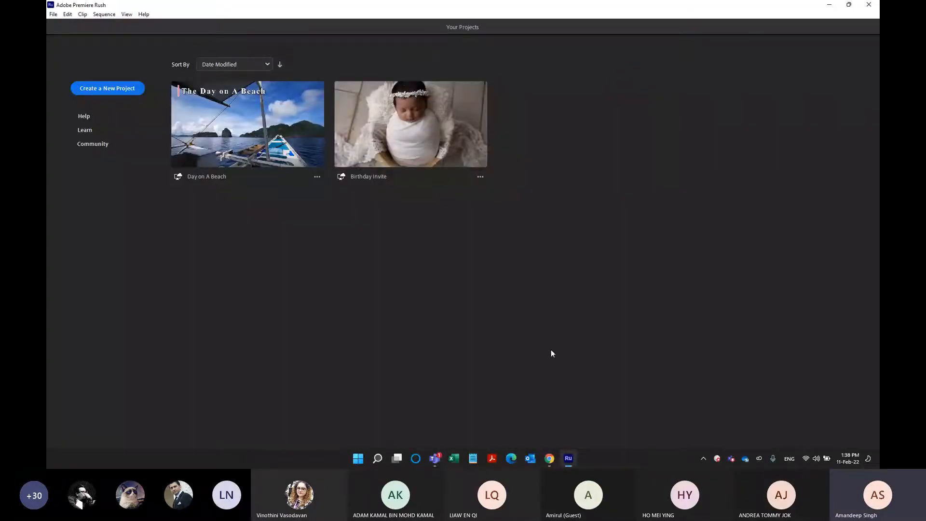
{"action": "left_click", "coordinate": [759, 462]}
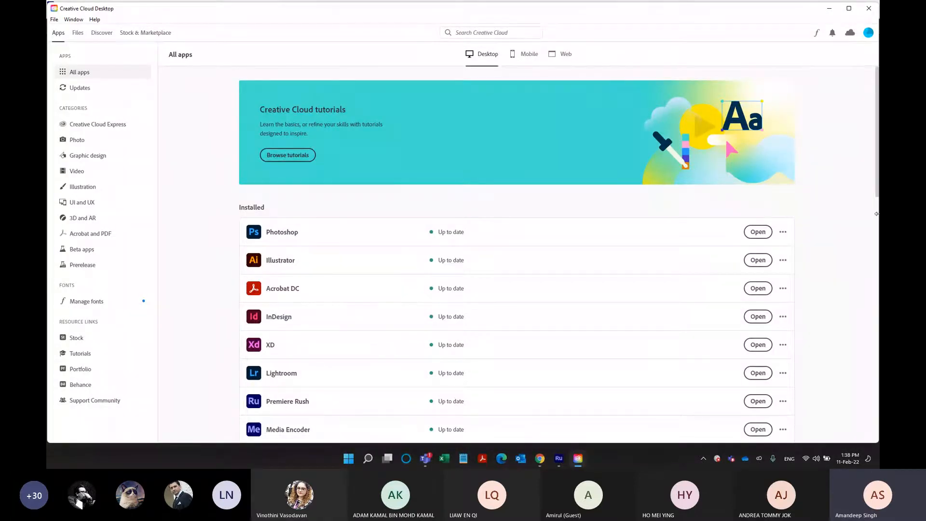
{"action": "left_click_drag", "start_coordinate": [878, 189], "coordinate": [878, 198]}
{"action": "scroll", "coordinate": [879, 200], "scroll_direction": "down", "scroll_amount": 3}
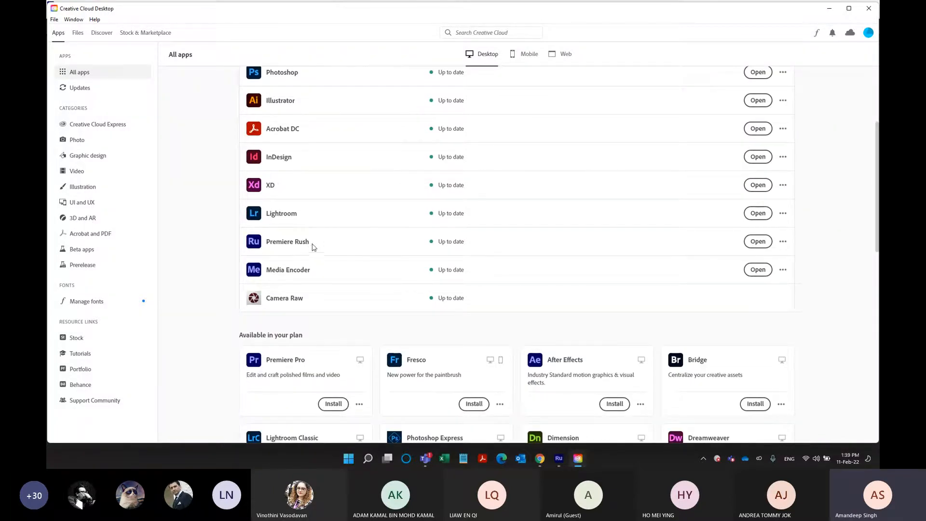
{"action": "mouse_move", "coordinate": [310, 245]}
{"action": "left_click", "coordinate": [758, 243]}
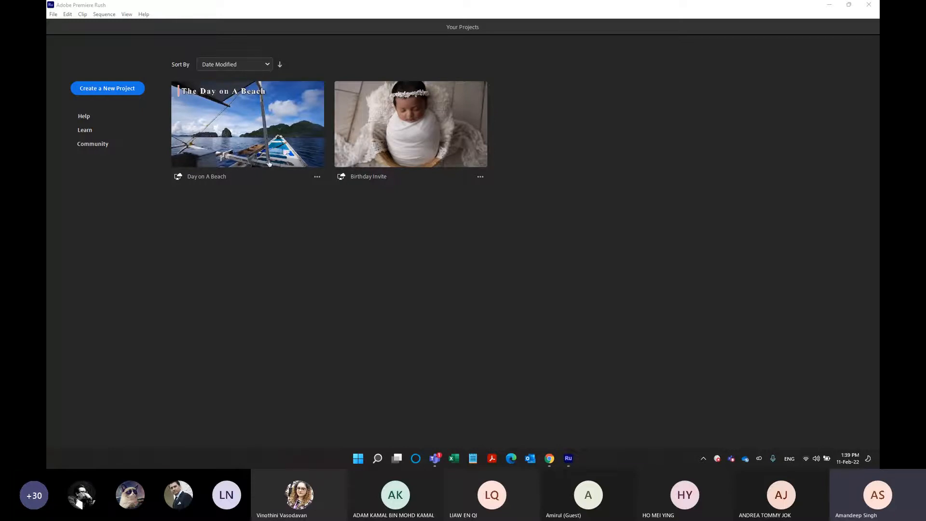
Start a new project from the Your Projects screen.
{"action": "key", "text": "ctrl"}
{"action": "key", "text": "ctrl"}
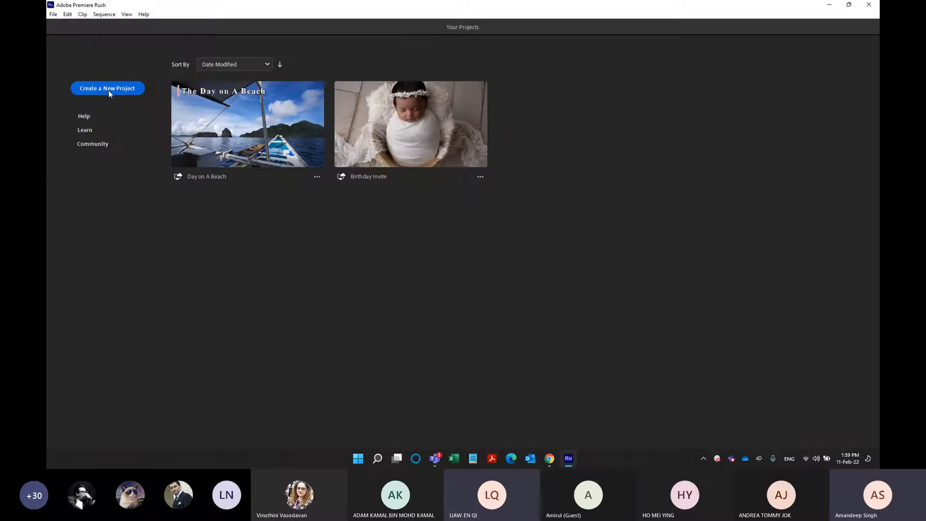
{"action": "left_click", "coordinate": [108, 90]}
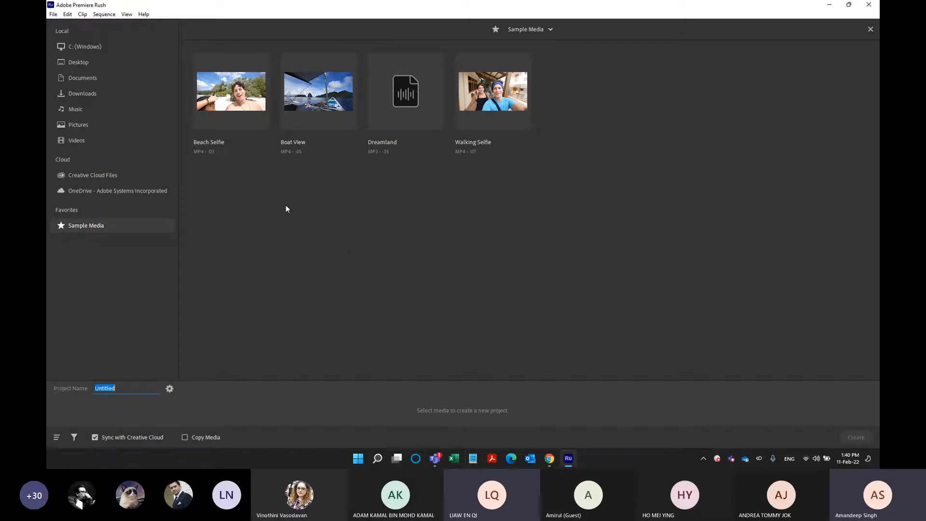
Browse the Creative Cloud Files folders and return to the Sample Media favorite.
{"action": "key", "text": "ctrl"}
{"action": "key", "text": "ctrl"}
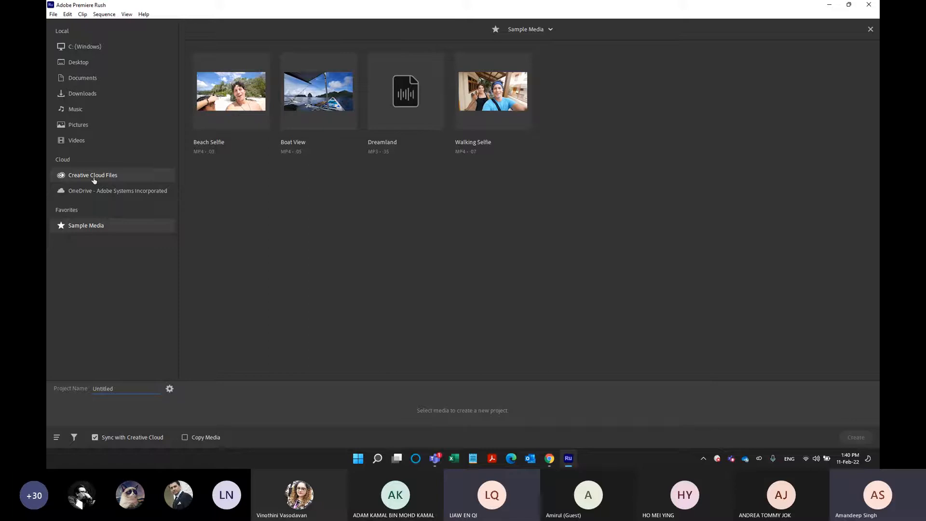
{"action": "left_click", "coordinate": [93, 178]}
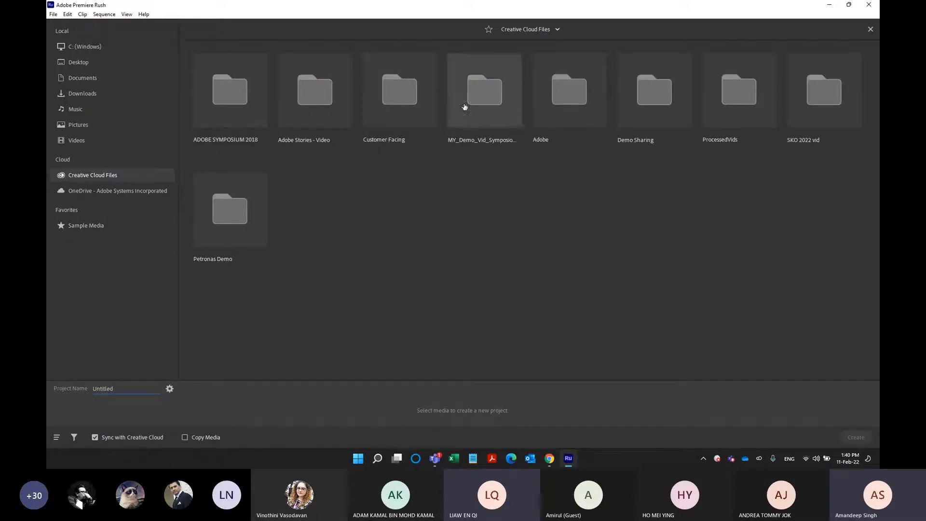
{"action": "left_click", "coordinate": [99, 226]}
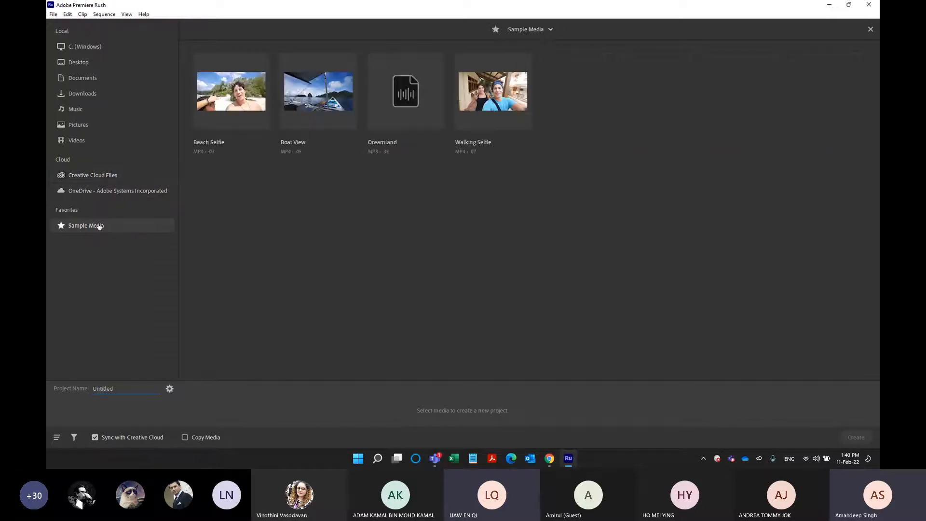
Name the new project "A day on the beach".
{"action": "key", "text": "ctrl"}
{"action": "key", "text": "ctrl"}
{"action": "left_click", "coordinate": [104, 389]}
{"action": "double_click", "coordinate": [103, 389]}
{"action": "key", "text": "BackSpace"}
{"action": "type", "text": "A day on the beach"}
{"action": "key", "text": "ctrl"}
{"action": "key", "text": "ctrl"}
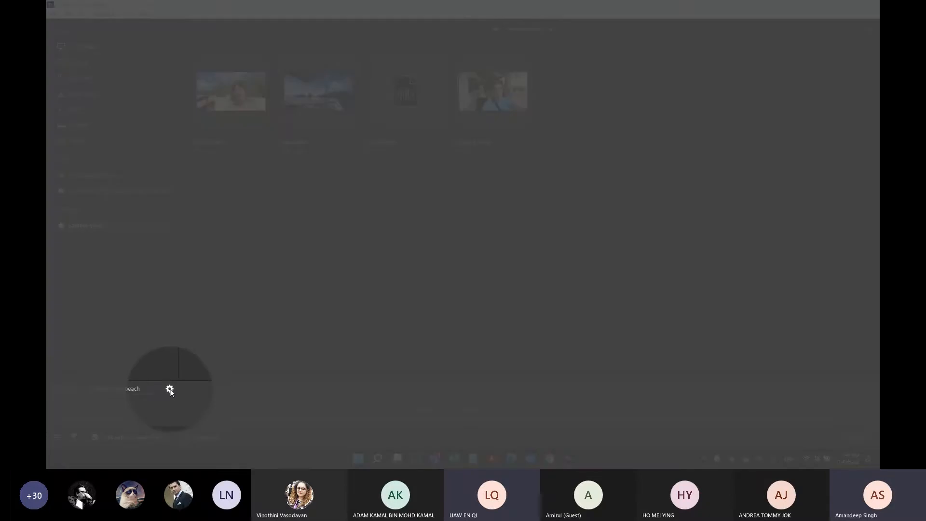
Bring up the project setup and choose the 16:9 aspect ratio.
{"action": "left_click", "coordinate": [170, 390]}
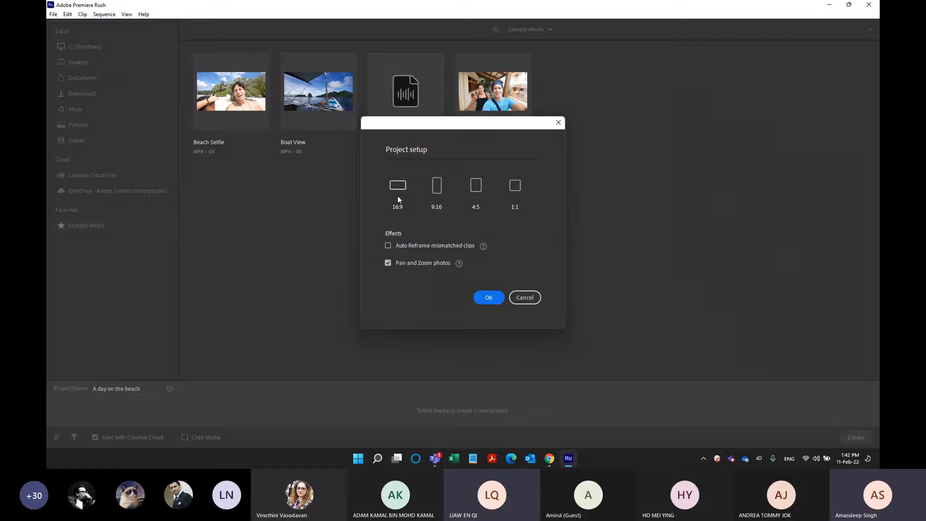
{"action": "left_click", "coordinate": [435, 192]}
{"action": "left_click", "coordinate": [435, 192]}
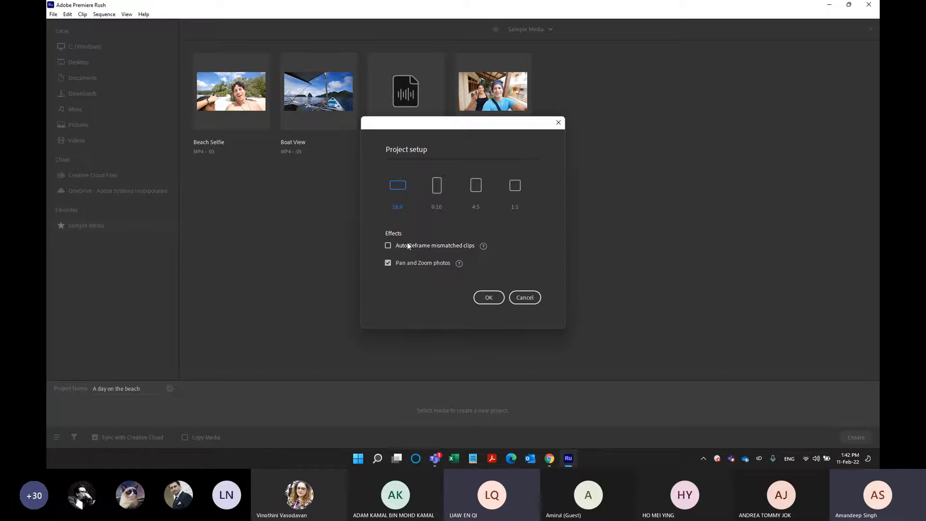
Enable Auto Reframe for mismatched clips along with Pan and Zoom photos, and accept the project setup.
{"action": "left_click", "coordinate": [435, 246]}
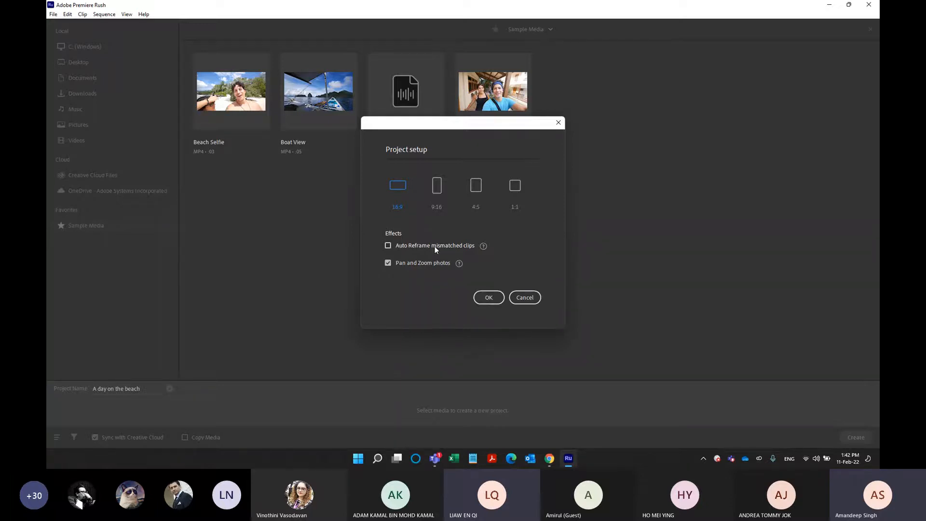
{"action": "left_click", "coordinate": [483, 246]}
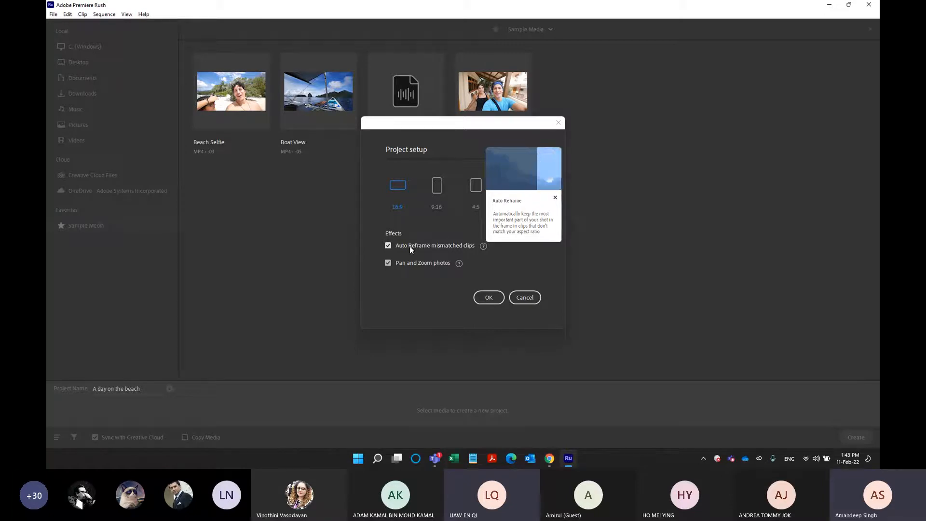
{"action": "left_click", "coordinate": [459, 263]}
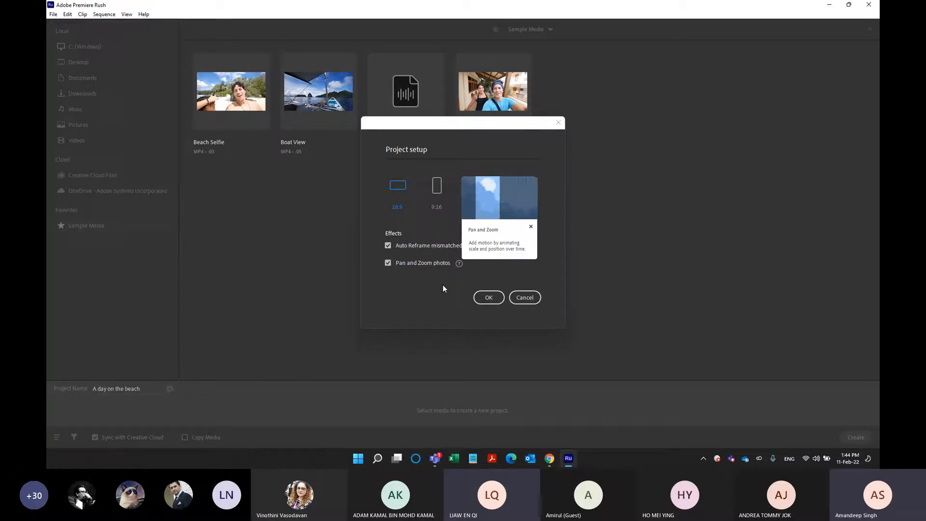
{"action": "left_click", "coordinate": [427, 260]}
{"action": "left_click", "coordinate": [424, 263]}
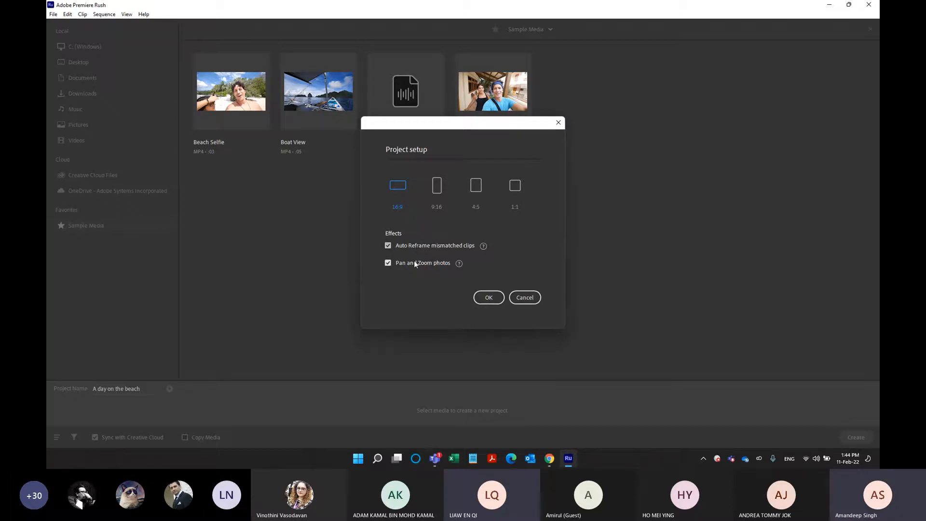
{"action": "left_click", "coordinate": [488, 298]}
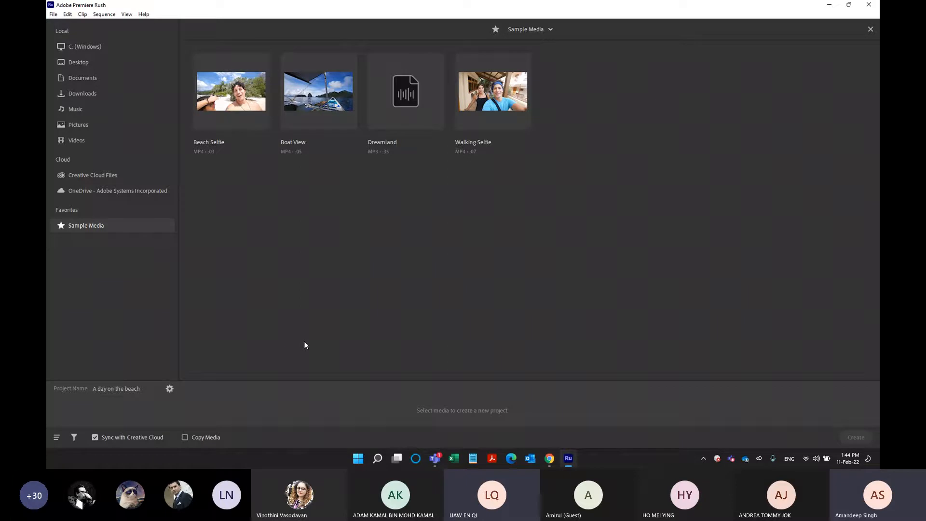
Preview the Walking Selfie clip at full size and return to the sample media.
{"action": "left_click", "coordinate": [233, 107]}
{"action": "left_click", "coordinate": [233, 107]}
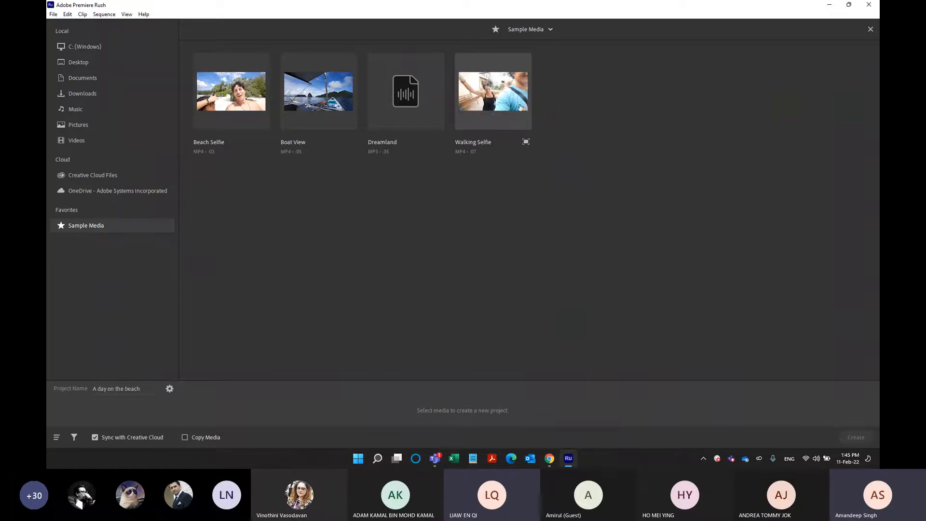
{"action": "left_click", "coordinate": [526, 143]}
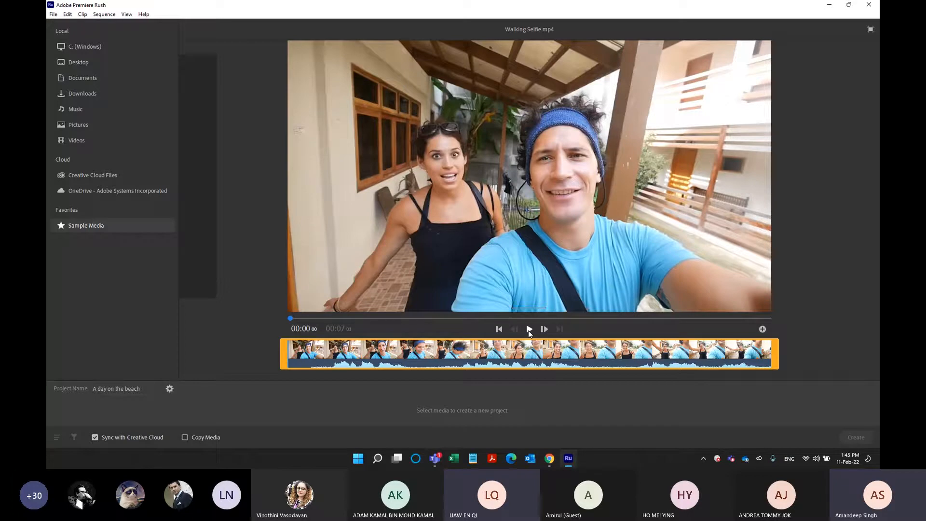
{"action": "left_click", "coordinate": [870, 29]}
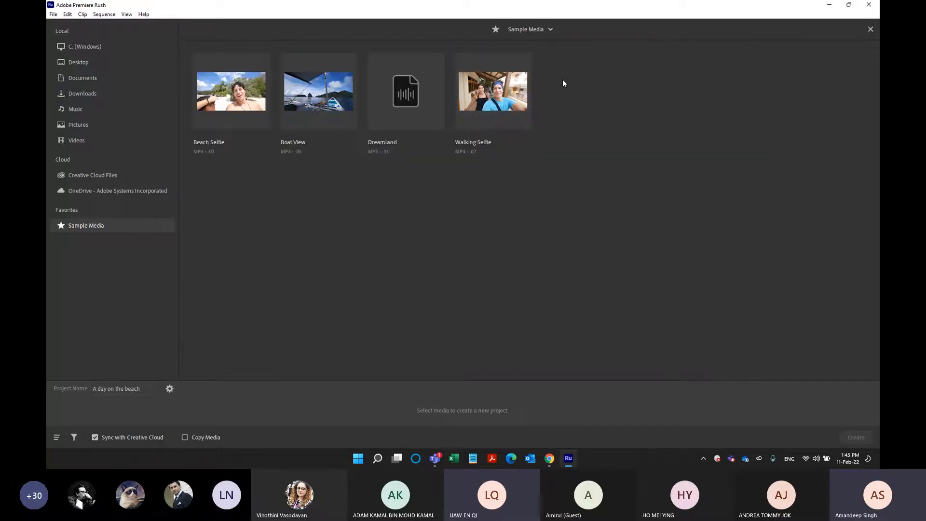
Select Boat View, Beach Selfie, Walking Selfie and the Dreamland audio, in that order, as project media.
{"action": "left_click", "coordinate": [309, 100]}
{"action": "left_click", "coordinate": [236, 100]}
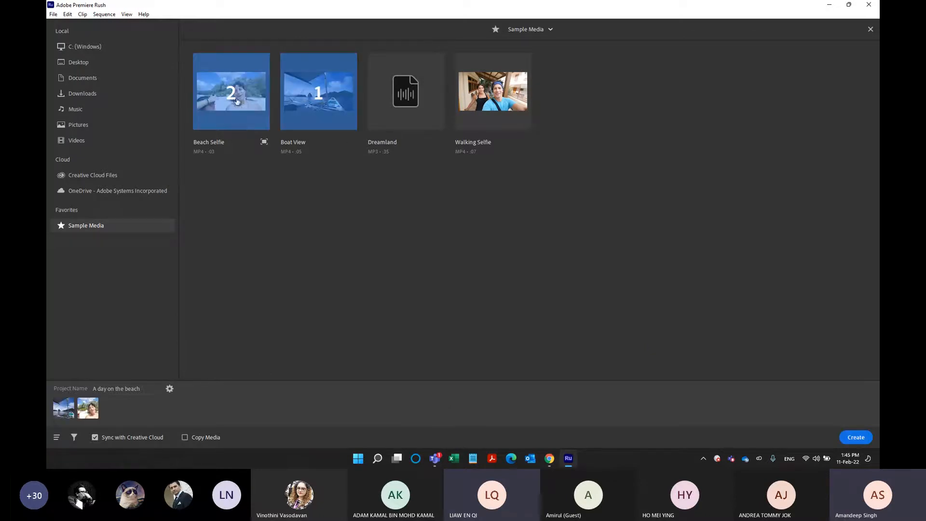
{"action": "left_click", "coordinate": [467, 105]}
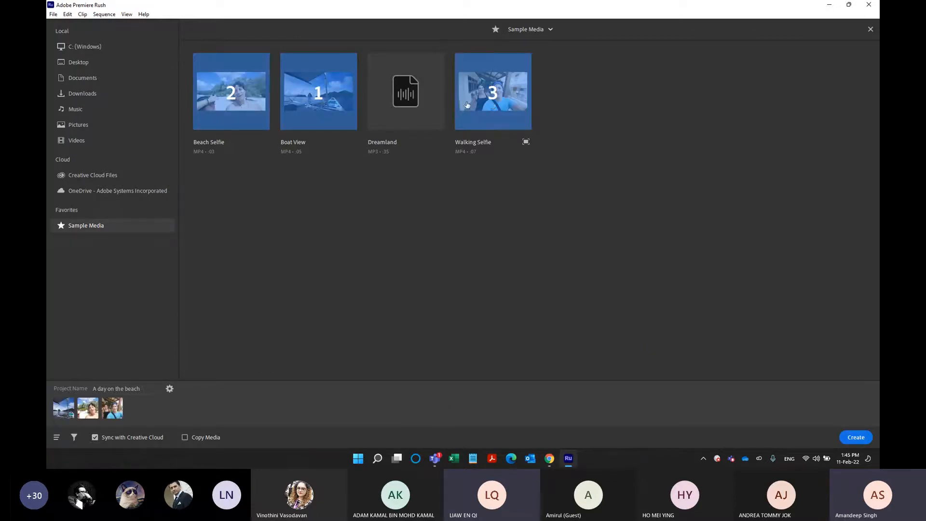
{"action": "left_click", "coordinate": [415, 104]}
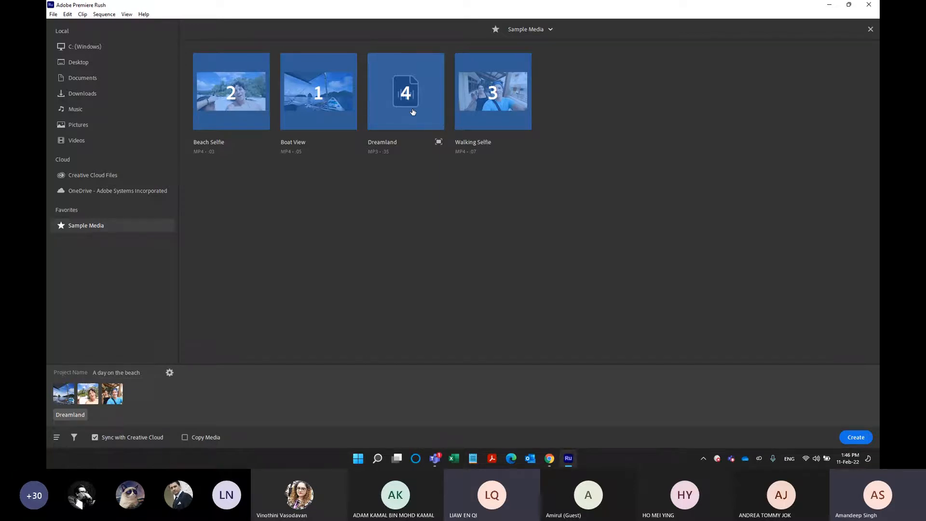
Deselect all the chosen sample clips and the Dreamland audio.
{"action": "left_click", "coordinate": [318, 96]}
{"action": "left_click", "coordinate": [405, 104]}
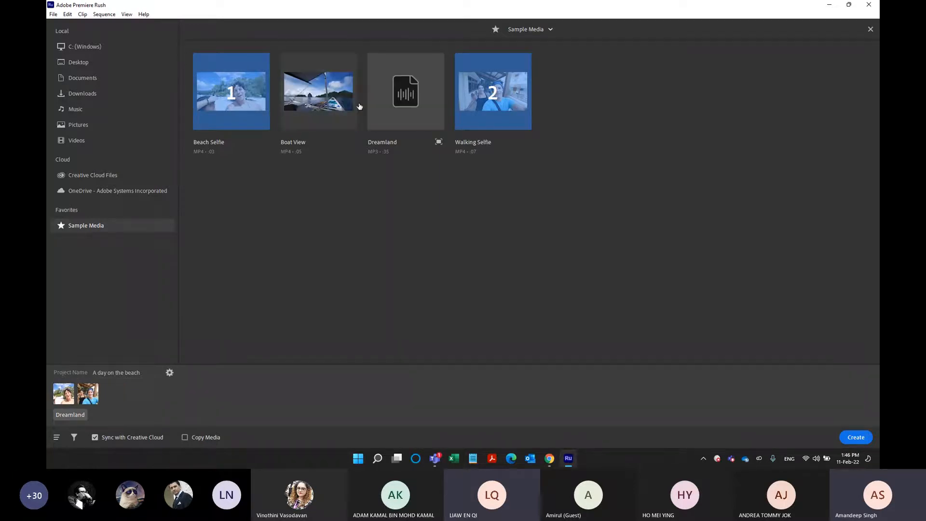
{"action": "left_click", "coordinate": [241, 118]}
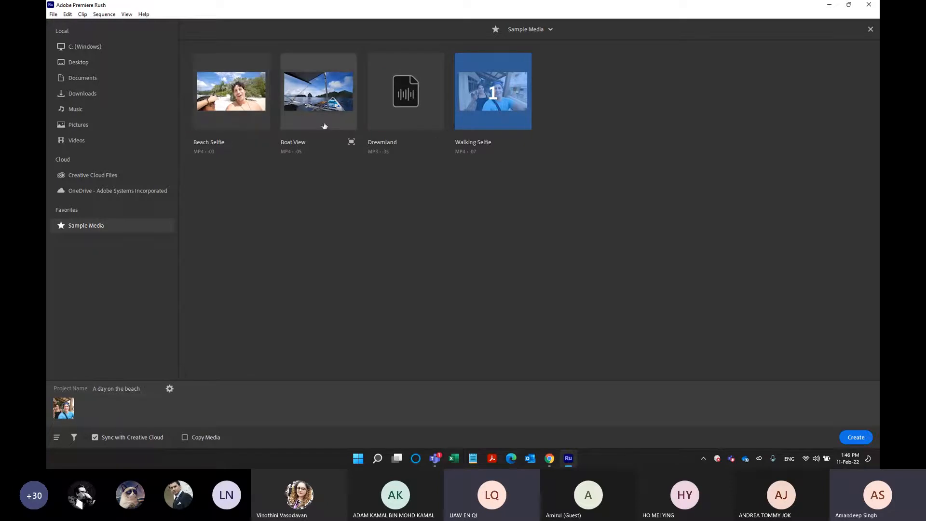
{"action": "left_click", "coordinate": [309, 100]}
{"action": "left_click", "coordinate": [231, 94]}
{"action": "left_click", "coordinate": [319, 94]}
{"action": "left_click", "coordinate": [231, 95]}
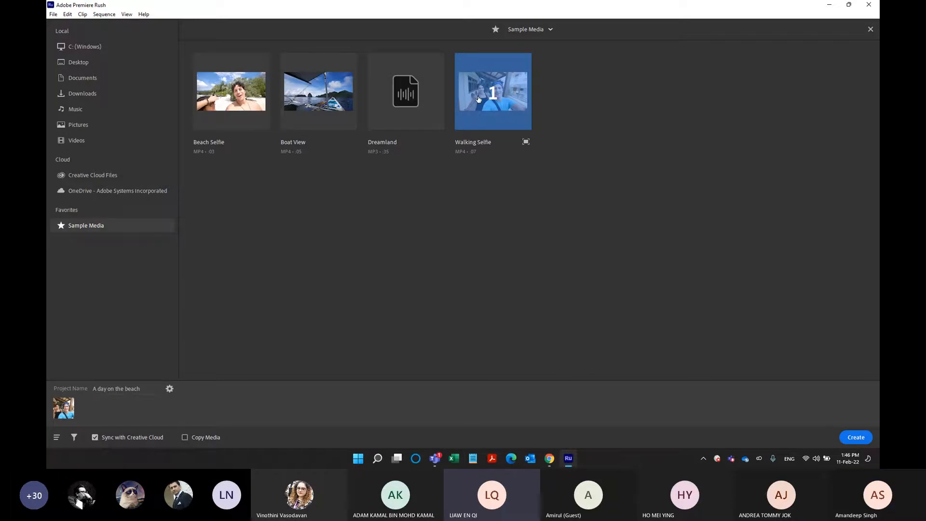
{"action": "left_click", "coordinate": [478, 99]}
Pick Boat View, Beach Selfie, Walking Selfie and Dreamland in that order and create the project from them.
{"action": "left_click", "coordinate": [320, 102]}
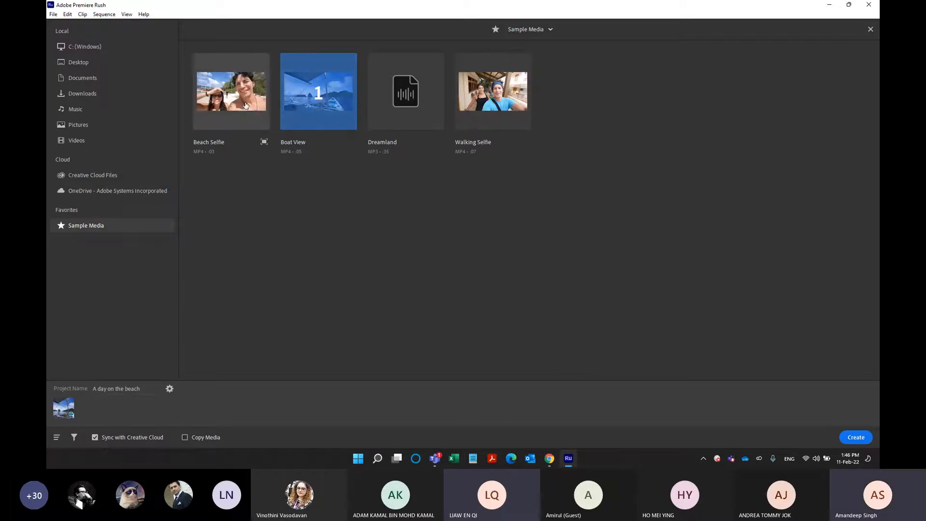
{"action": "left_click", "coordinate": [246, 106]}
{"action": "left_click", "coordinate": [499, 105]}
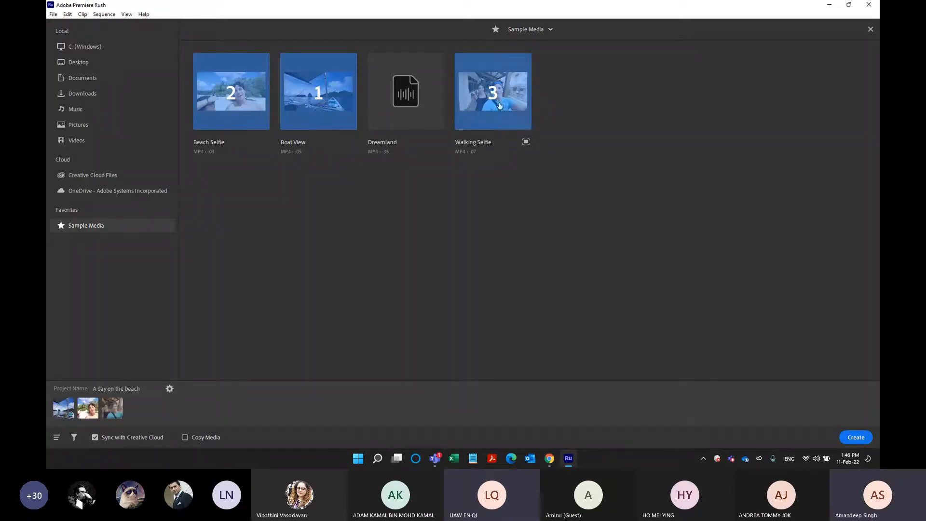
{"action": "left_click", "coordinate": [423, 118]}
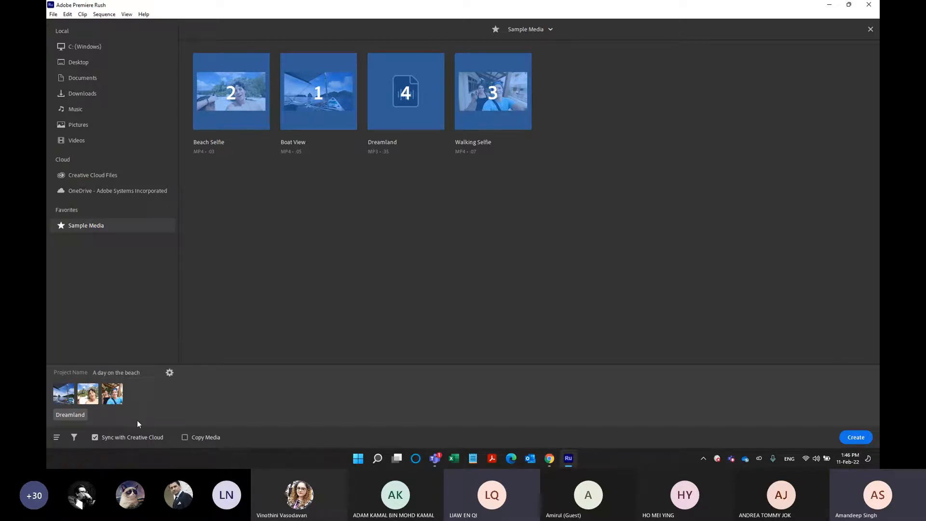
{"action": "key", "text": "ctrl"}
{"action": "key", "text": "ctrl"}
{"action": "key", "text": "ctrl"}
{"action": "key", "text": "ctrl"}
{"action": "left_click", "coordinate": [855, 439]}
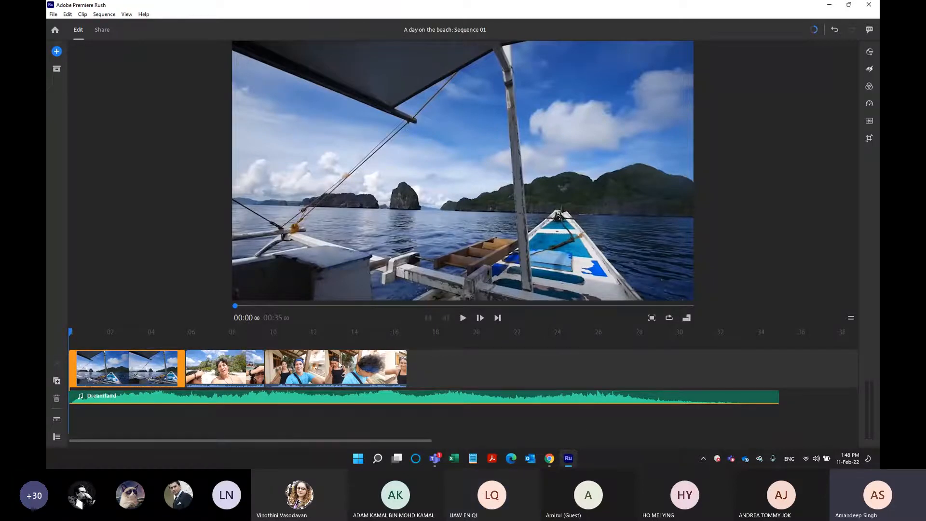
Scrub through the three clips on the timeline and return the playhead to the start.
{"action": "left_click_drag", "start_coordinate": [72, 333], "coordinate": [331, 333]}
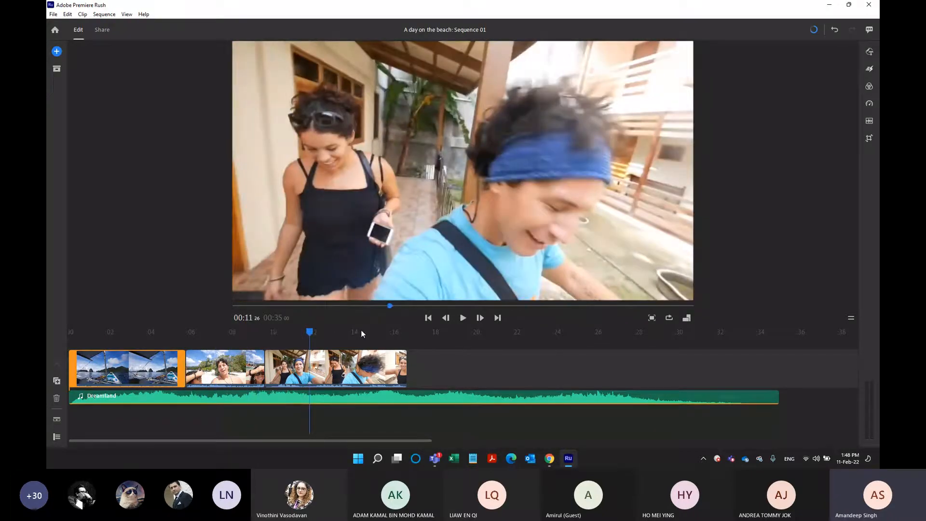
{"action": "left_click", "coordinate": [312, 333]}
{"action": "left_click", "coordinate": [70, 333]}
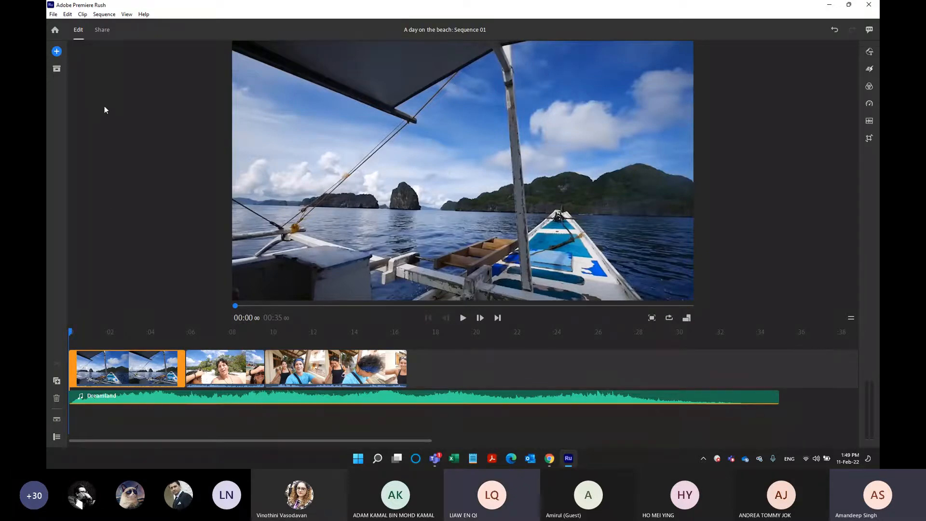
Go back to the Your Projects screen and reopen the "A day on the beach" project.
{"action": "key", "text": "ctrl"}
{"action": "key", "text": "ctrl"}
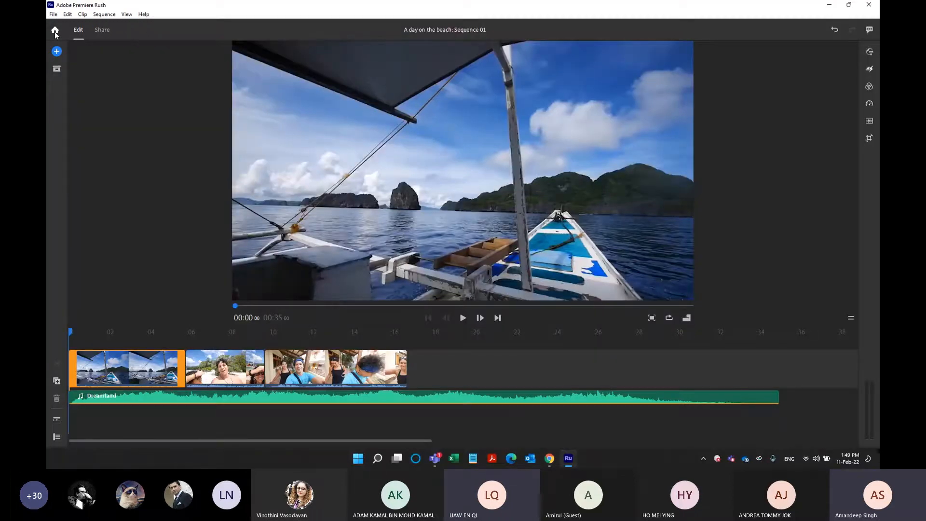
{"action": "left_click", "coordinate": [55, 31]}
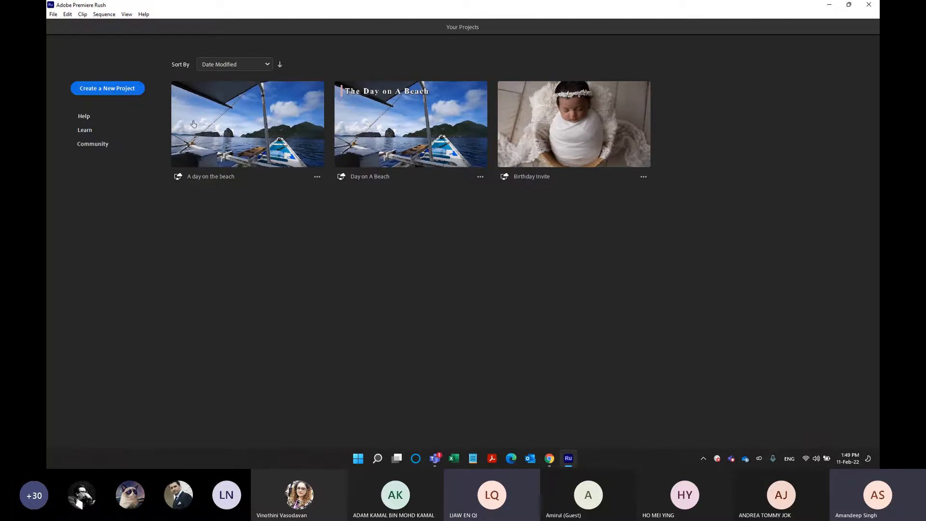
{"action": "left_click", "coordinate": [210, 131]}
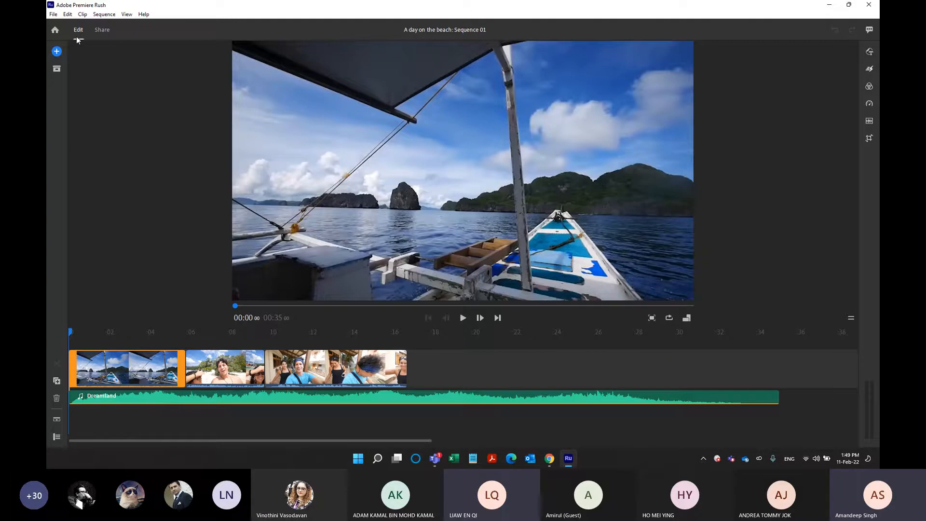
Show the sharing destinations and export settings for the sequence.
{"action": "key", "text": "ctrl"}
{"action": "key", "text": "ctrl"}
{"action": "left_click", "coordinate": [100, 32]}
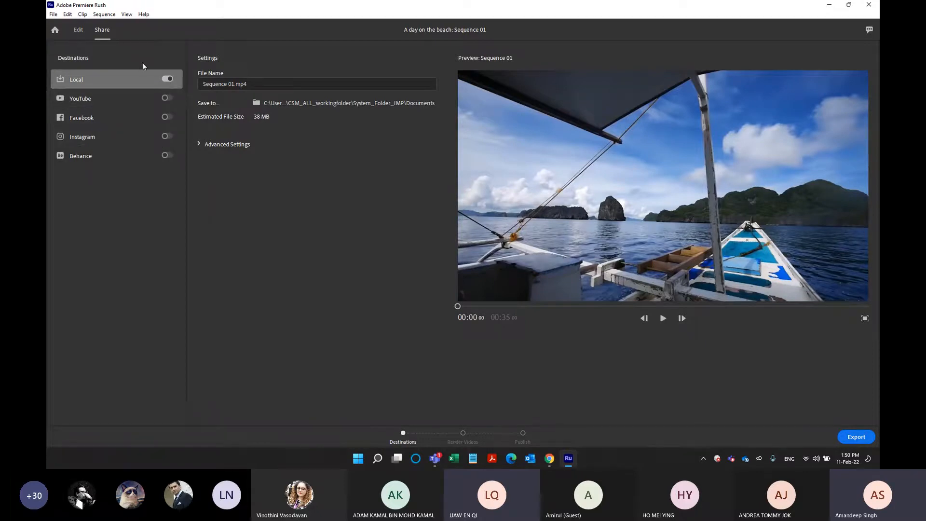
Return to the editing workspace and look through the add-media options and the project's assets.
{"action": "left_click", "coordinate": [78, 30]}
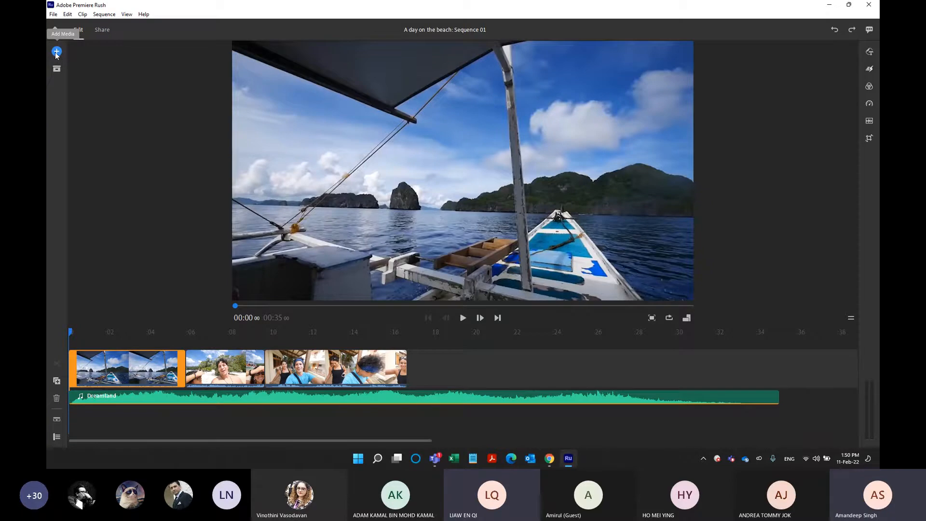
{"action": "left_click", "coordinate": [57, 52]}
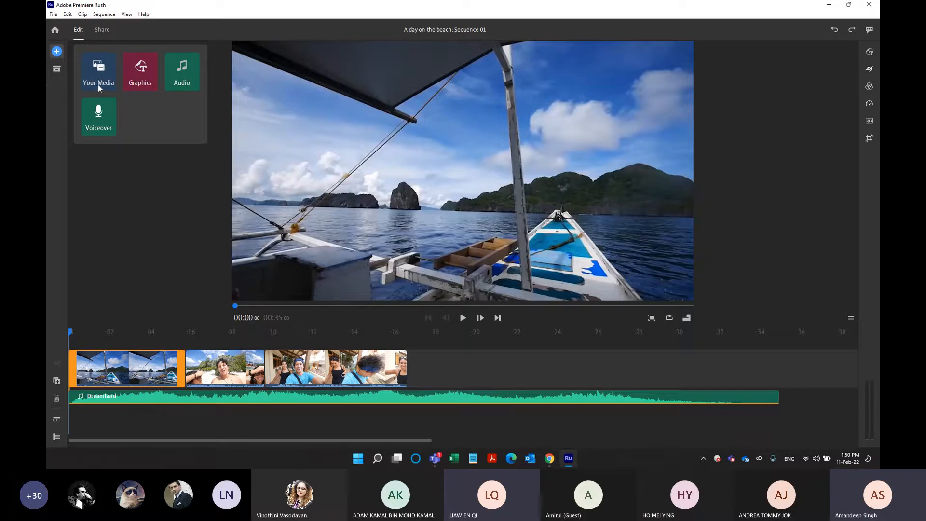
{"action": "left_click", "coordinate": [61, 80]}
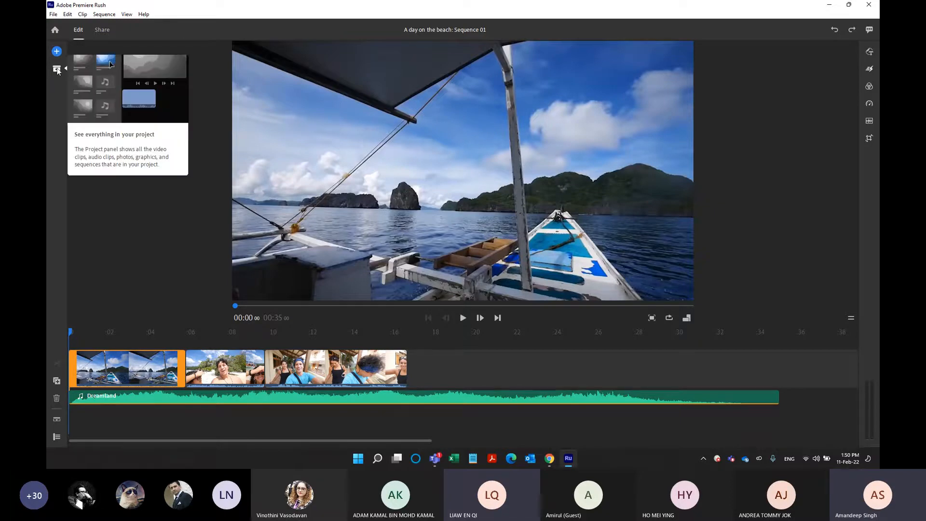
{"action": "left_click", "coordinate": [57, 70]}
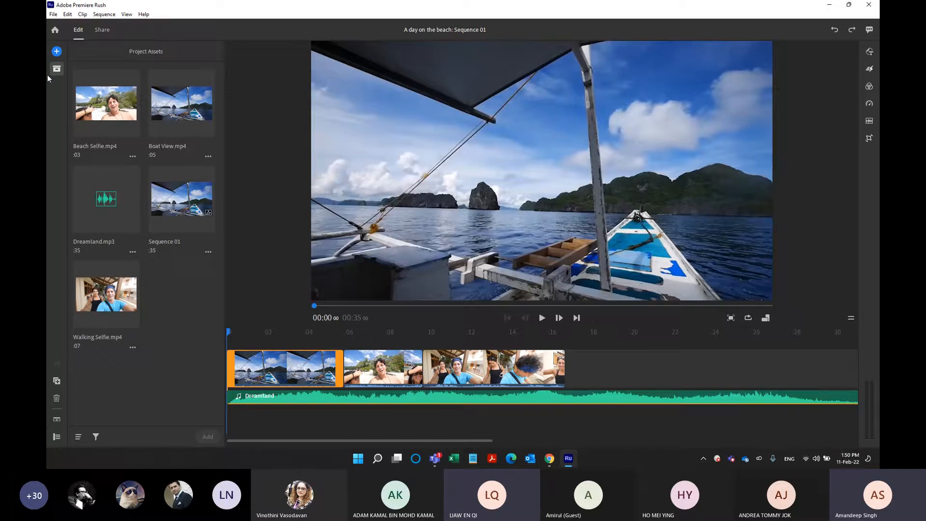
{"action": "left_click", "coordinate": [60, 68]}
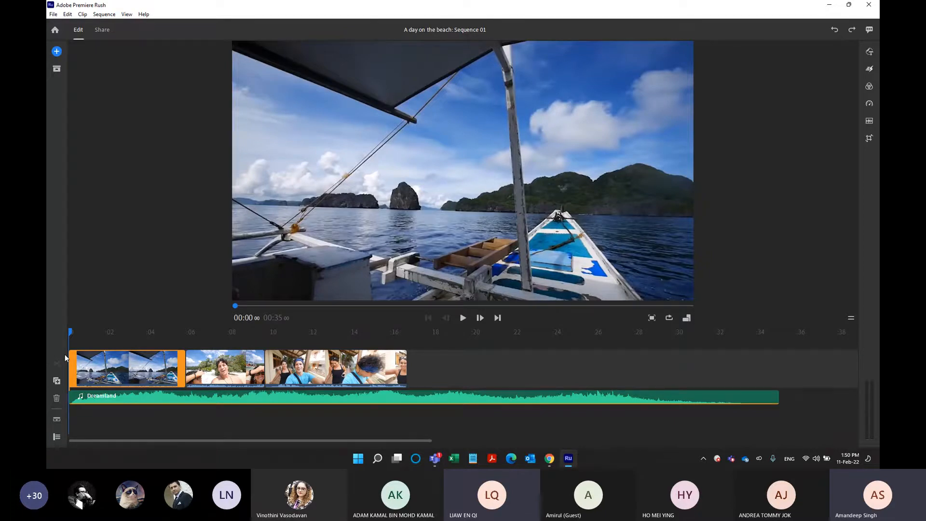
Scrub back and forth through the Boat View clip within the first five seconds of the sequence.
{"action": "key", "text": "ctrl"}
{"action": "key", "text": "ctrl"}
{"action": "left_click_drag", "start_coordinate": [71, 335], "coordinate": [83, 336]}
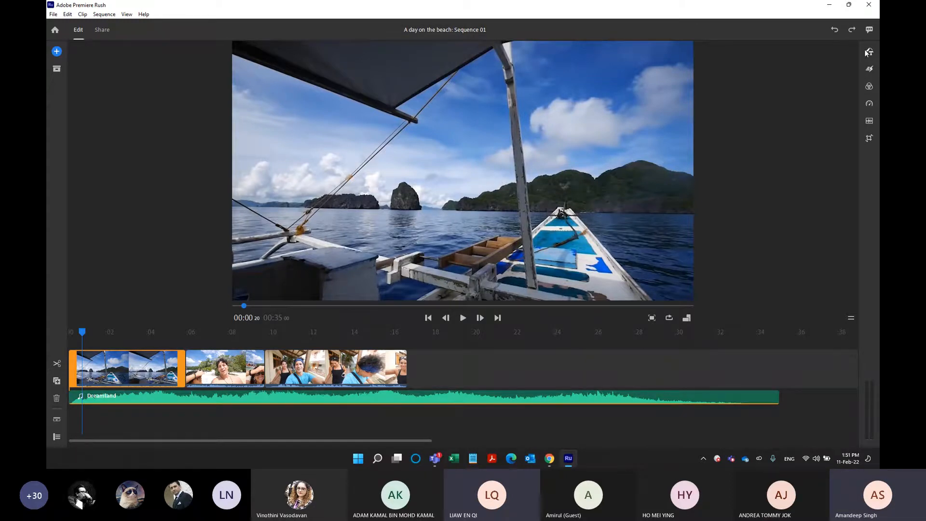
{"action": "key", "text": "ctrl"}
{"action": "key", "text": "ctrl"}
{"action": "left_click_drag", "start_coordinate": [245, 306], "coordinate": [294, 307]}
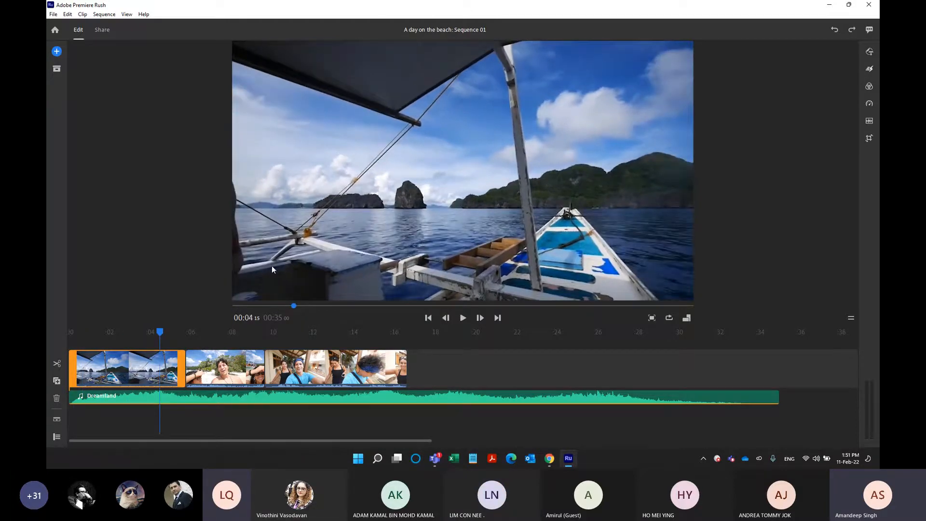
{"action": "left_click_drag", "start_coordinate": [294, 306], "coordinate": [246, 318]}
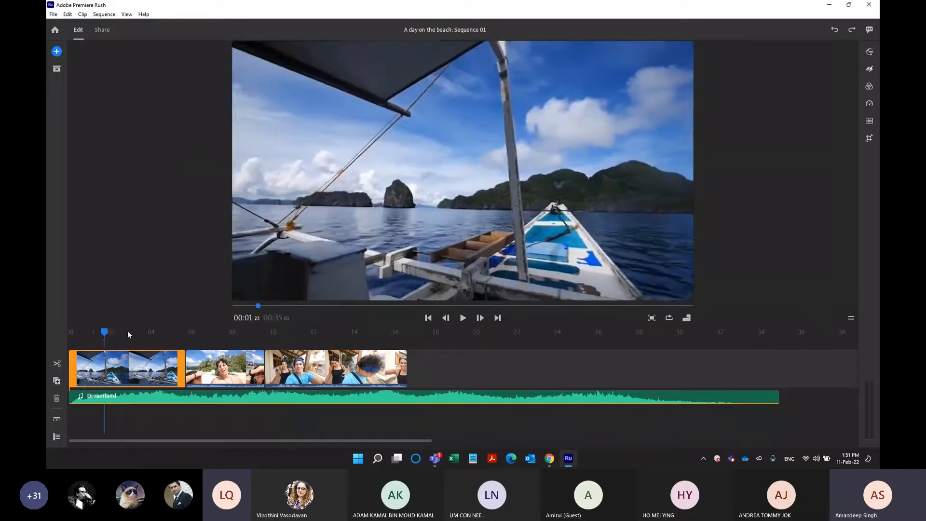
{"action": "left_click_drag", "start_coordinate": [100, 333], "coordinate": [153, 336]}
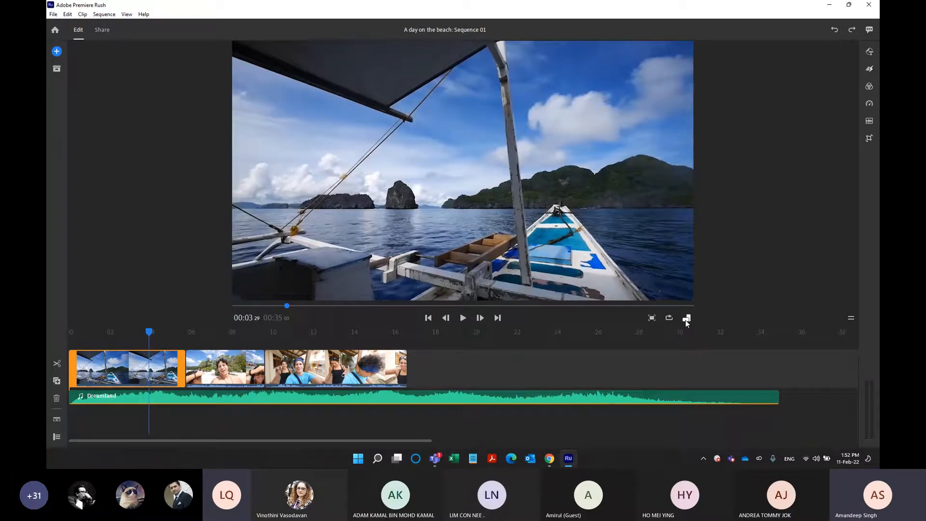
Preview the sequence in the 9:16 vertical aspect ratio and switch it back to 16:9.
{"action": "left_click", "coordinate": [686, 320]}
{"action": "left_click", "coordinate": [686, 321]}
{"action": "left_click", "coordinate": [686, 318]}
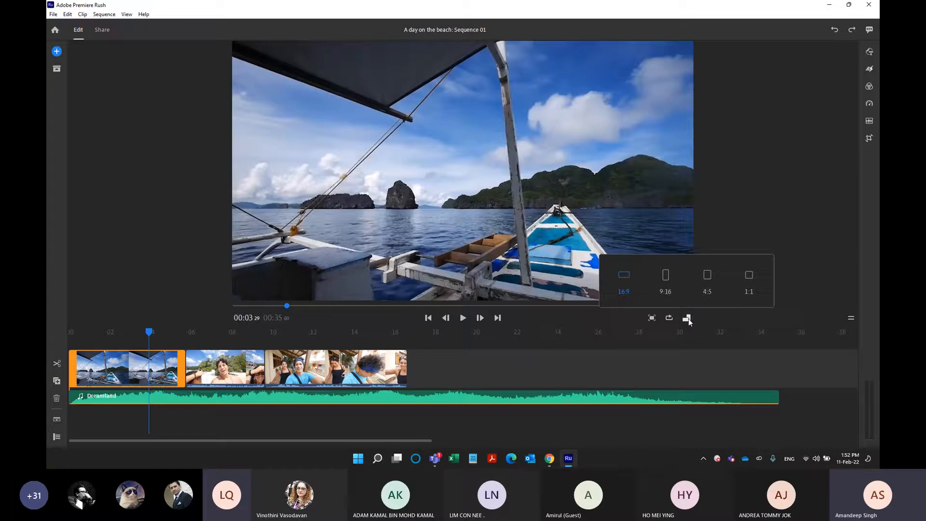
{"action": "left_click", "coordinate": [665, 290]}
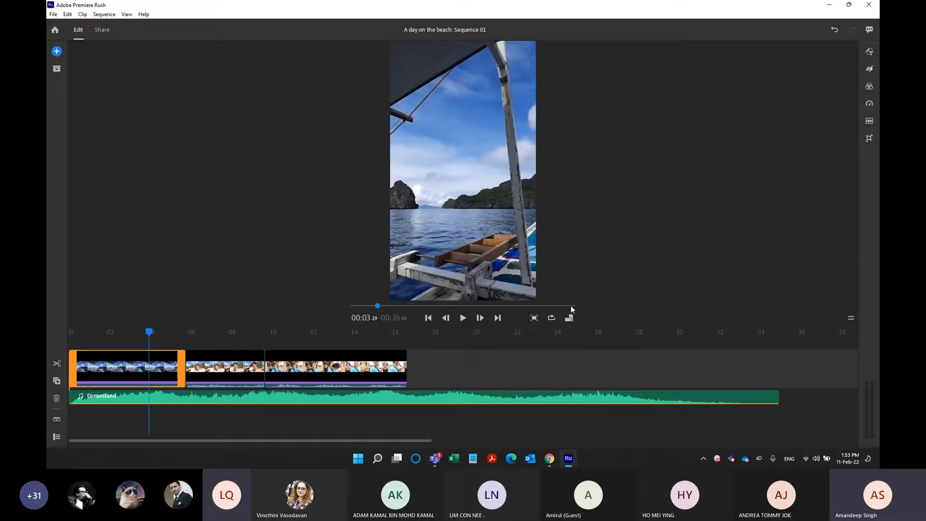
{"action": "left_click", "coordinate": [568, 319]}
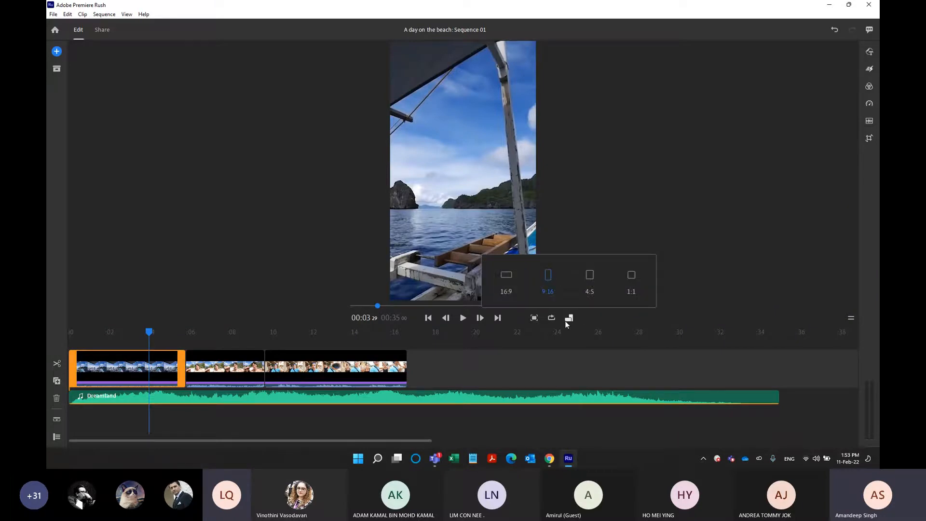
{"action": "left_click", "coordinate": [522, 279]}
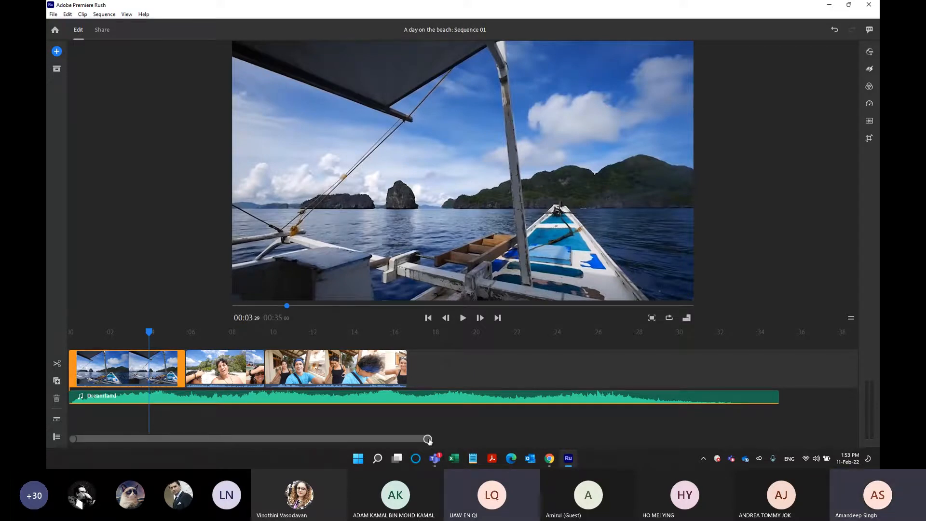
Scroll along the timeline, magnify it to fine detail and zoom back out until all clips are visible.
{"action": "scroll", "coordinate": [214, 437], "scroll_direction": "right", "scroll_amount": 3}
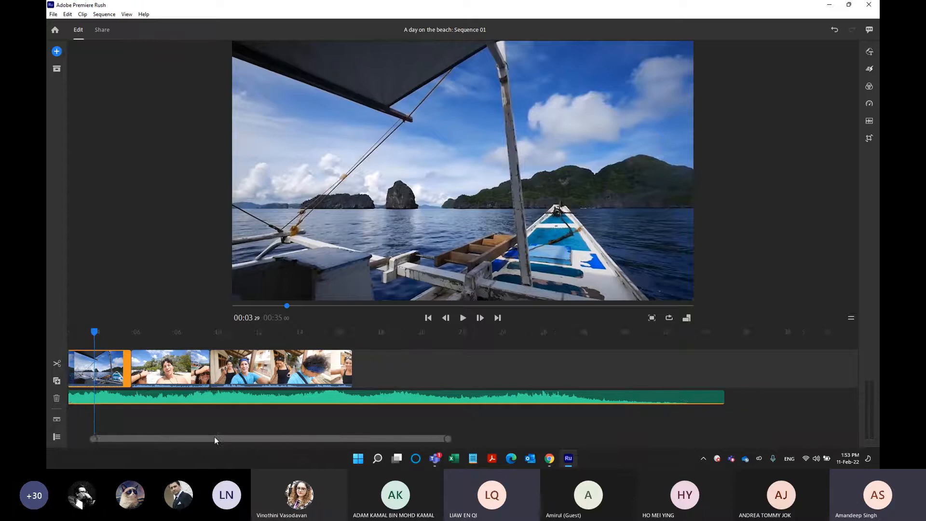
{"action": "left_click_drag", "start_coordinate": [218, 439], "coordinate": [150, 426]}
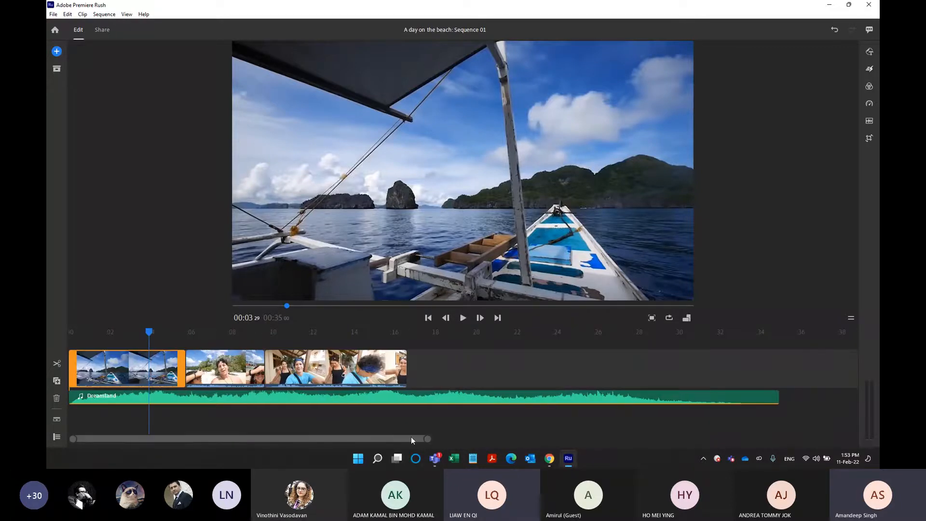
{"action": "mouse_move", "coordinate": [427, 440]}
{"action": "left_mouse_down"}
{"action": "mouse_move", "coordinate": [603, 439]}
{"action": "mouse_move", "coordinate": [700, 457]}
{"action": "mouse_move", "coordinate": [792, 457]}
{"action": "mouse_move", "coordinate": [440, 453]}
{"action": "left_mouse_up"}
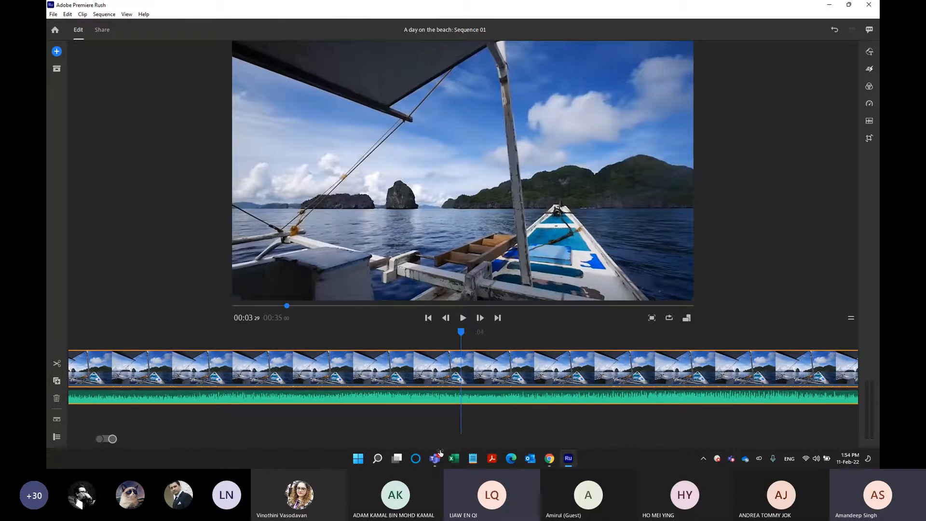
{"action": "left_click_drag", "start_coordinate": [440, 449], "coordinate": [730, 457]}
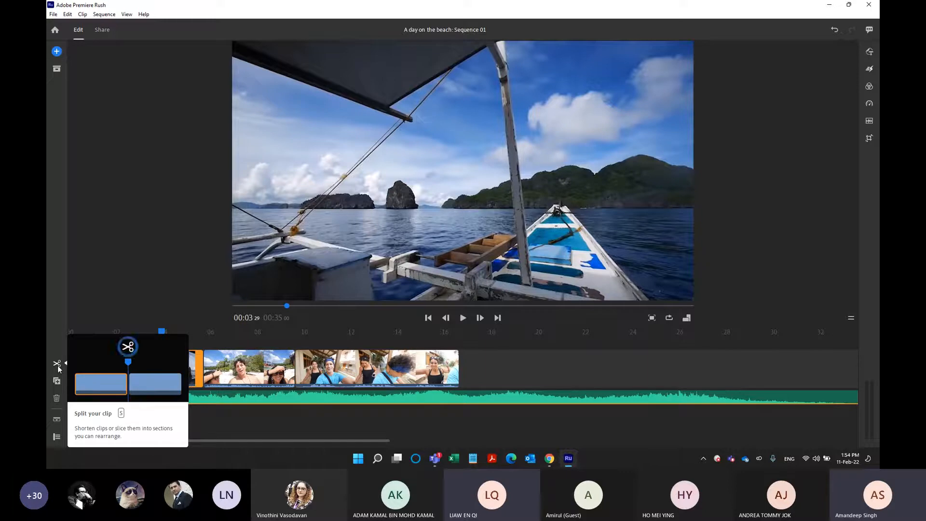
Move the playhead to about 2 seconds and try selecting the Boat View clip on the timeline.
{"action": "left_click_drag", "start_coordinate": [161, 332], "coordinate": [121, 345]}
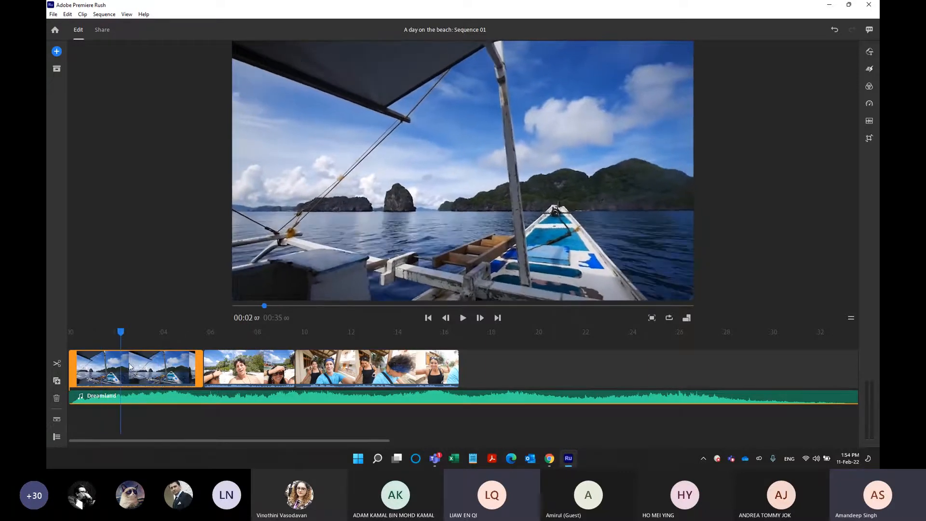
{"action": "left_click", "coordinate": [146, 363]}
{"action": "left_click", "coordinate": [141, 365]}
{"action": "left_click", "coordinate": [140, 366]}
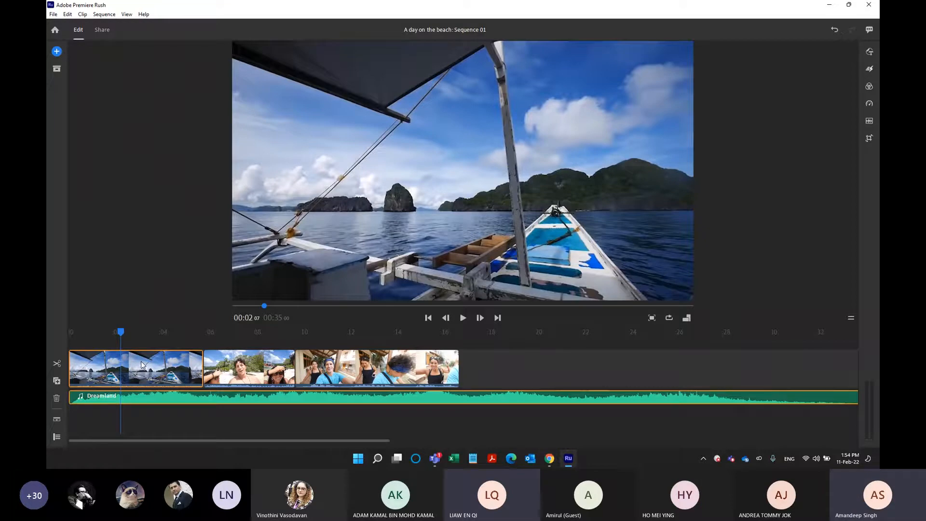
{"action": "left_click", "coordinate": [142, 365]}
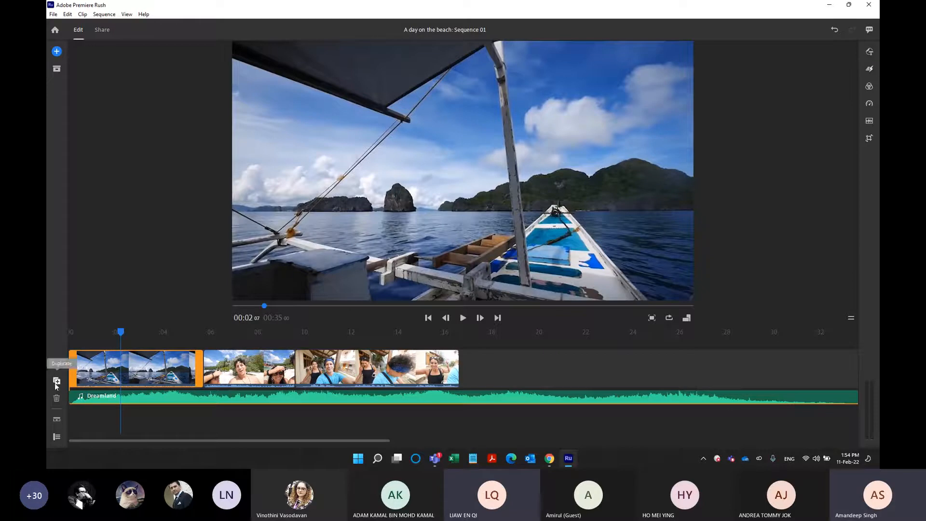
Duplicate the Boat View clip at the start of the timeline.
{"action": "left_click", "coordinate": [232, 367]}
{"action": "left_click", "coordinate": [313, 353]}
{"action": "left_click", "coordinate": [184, 367]}
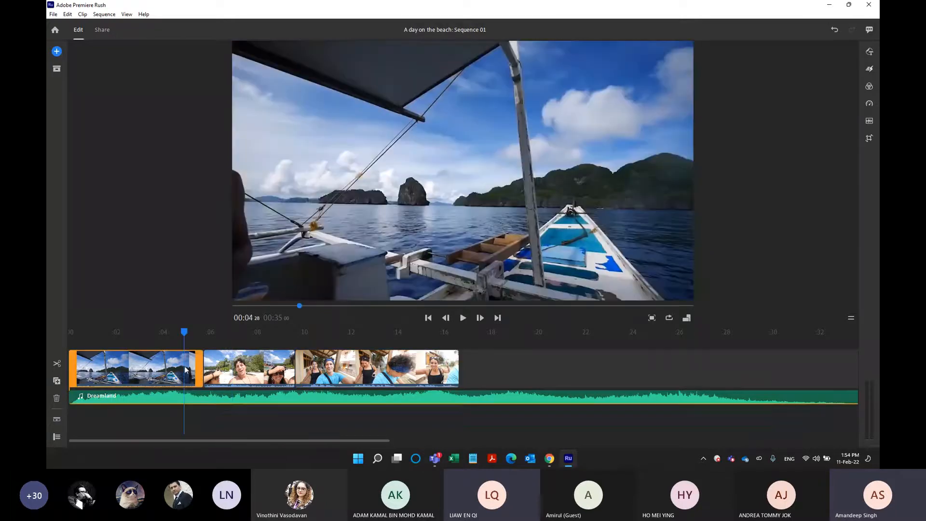
{"action": "left_click", "coordinate": [56, 381]}
{"action": "left_click", "coordinate": [155, 367]}
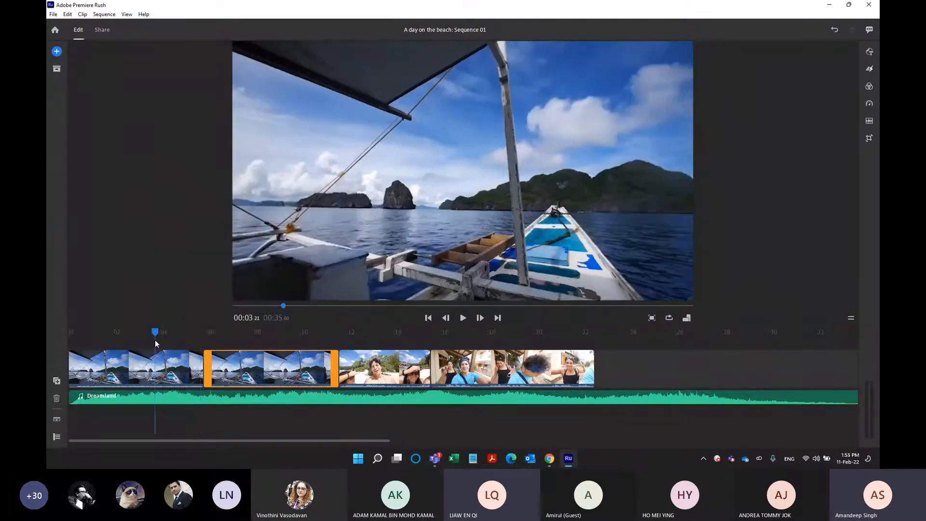
Move the duplicated Boat View clip to the end of the video track, after Walking Selfie, and scrub through it.
{"action": "left_click", "coordinate": [169, 367]}
{"action": "left_click", "coordinate": [223, 368]}
{"action": "left_click", "coordinate": [178, 368]}
{"action": "left_click", "coordinate": [219, 367]}
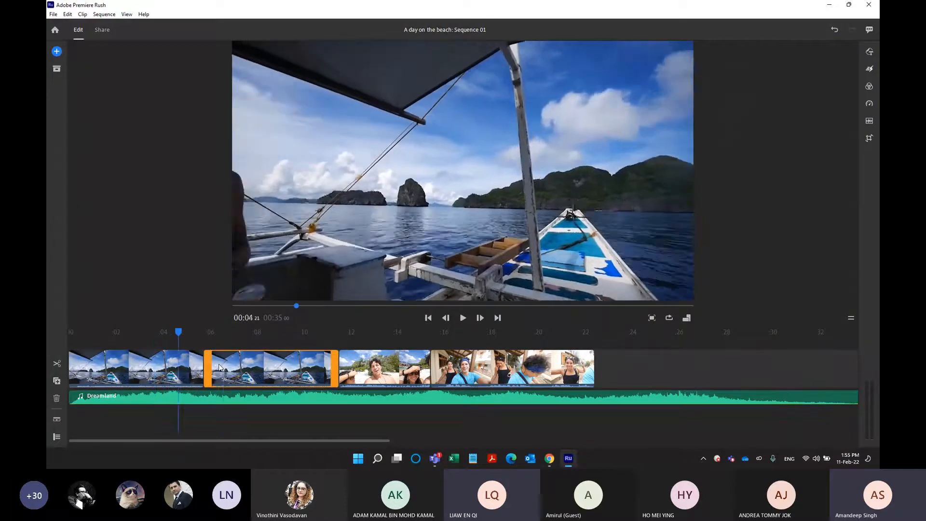
{"action": "left_click_drag", "start_coordinate": [241, 367], "coordinate": [498, 362]}
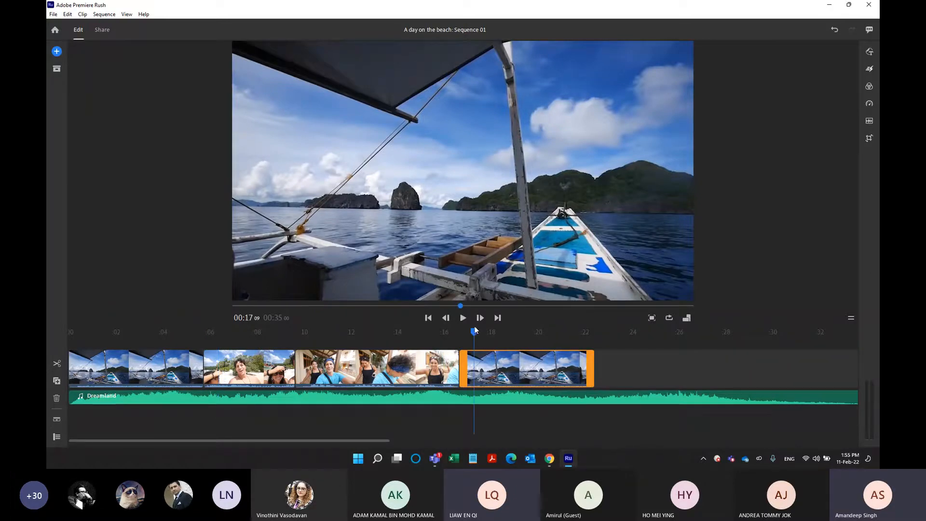
{"action": "left_click_drag", "start_coordinate": [476, 331], "coordinate": [529, 399]}
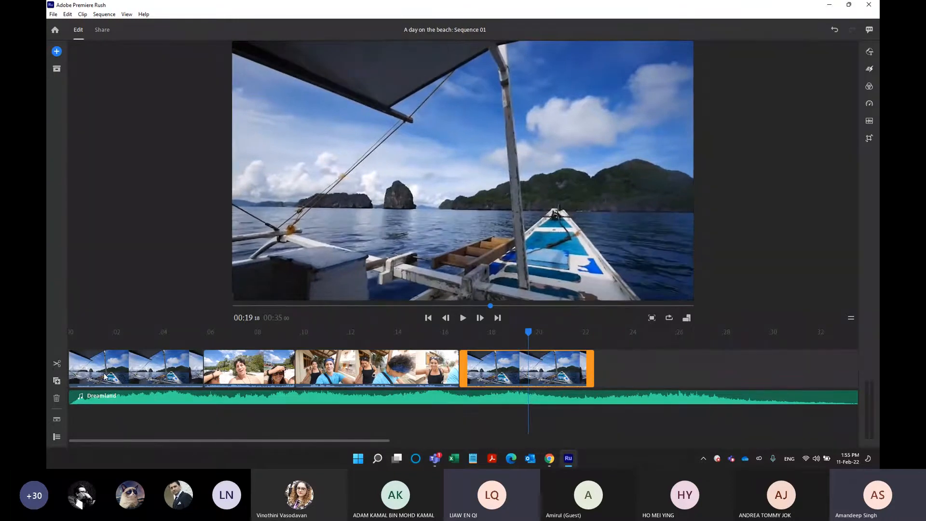
Split the first Boat View clip at 00:02:29.
{"action": "left_click", "coordinate": [127, 332]}
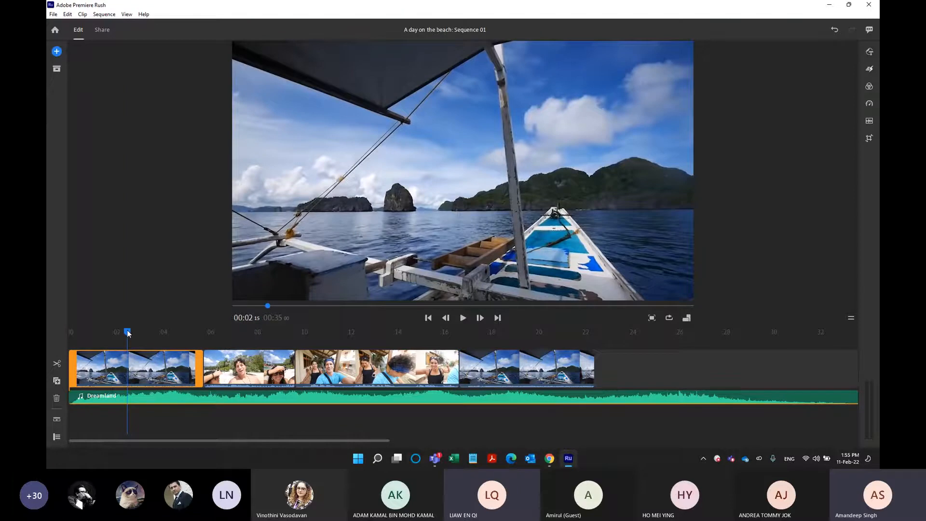
{"action": "left_click_drag", "start_coordinate": [131, 333], "coordinate": [132, 334]}
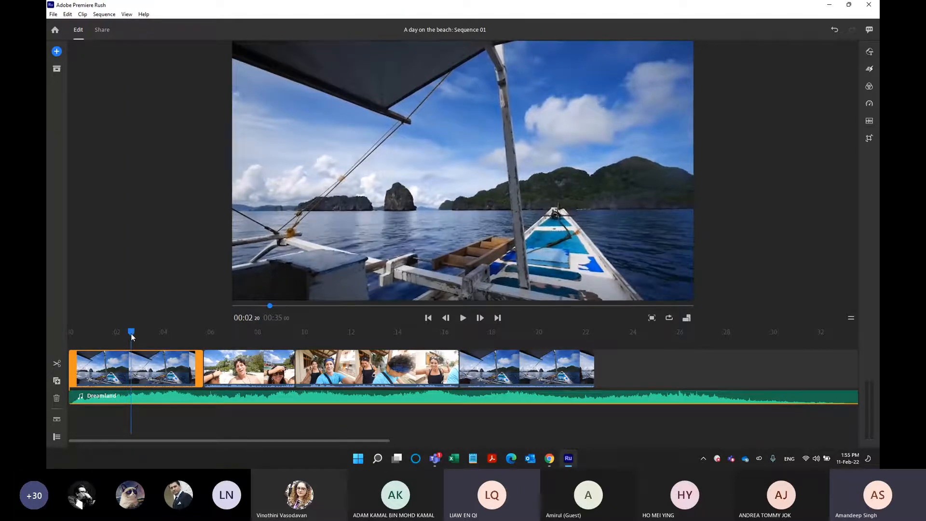
{"action": "mouse_move", "coordinate": [131, 334]}
{"action": "left_mouse_down"}
{"action": "mouse_move", "coordinate": [115, 335]}
{"action": "mouse_move", "coordinate": [128, 340]}
{"action": "mouse_move", "coordinate": [121, 346]}
{"action": "mouse_move", "coordinate": [74, 341]}
{"action": "mouse_move", "coordinate": [138, 349]}
{"action": "left_mouse_up"}
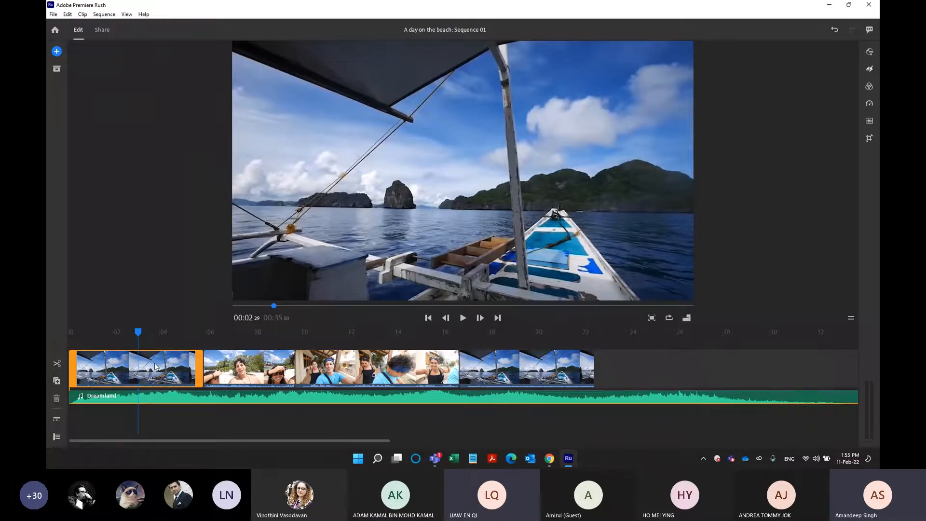
{"action": "left_click", "coordinate": [55, 366]}
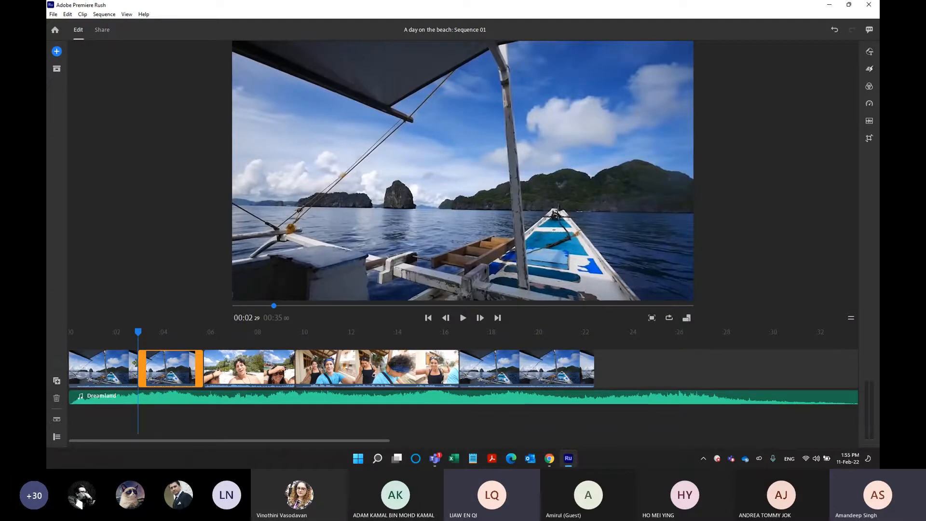
Compare the two parts of the split Boat View clip and delete the second part.
{"action": "left_click", "coordinate": [111, 372]}
{"action": "left_click", "coordinate": [148, 372]}
{"action": "left_click", "coordinate": [110, 373]}
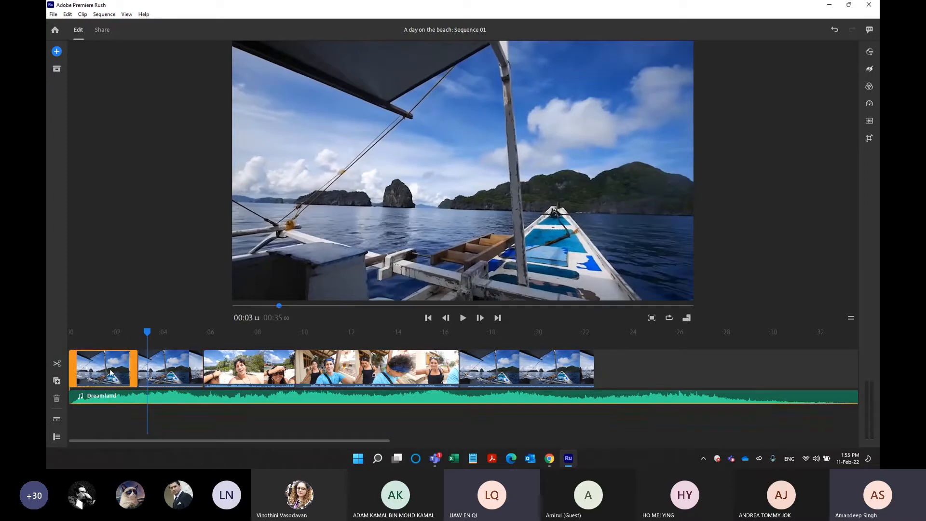
{"action": "left_click", "coordinate": [144, 372]}
{"action": "left_click", "coordinate": [116, 372]}
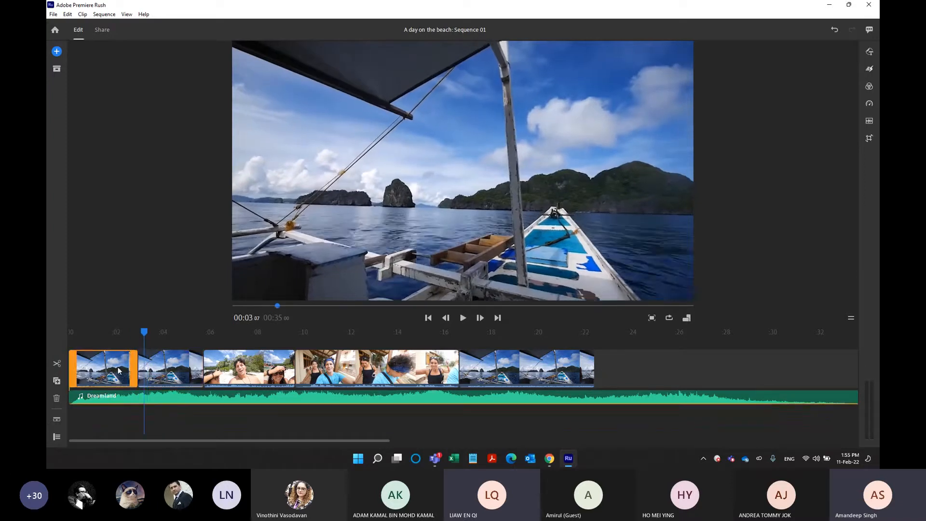
{"action": "left_click", "coordinate": [155, 369]}
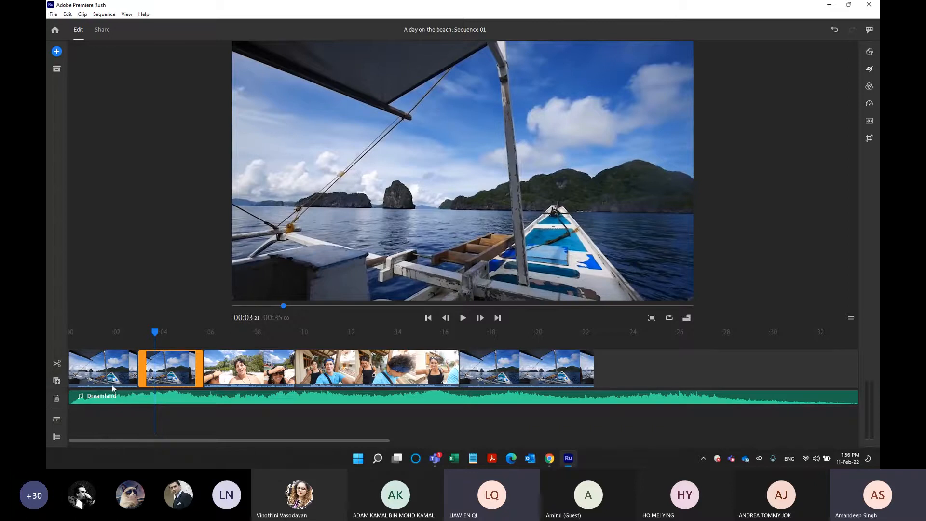
{"action": "left_click", "coordinate": [55, 402]}
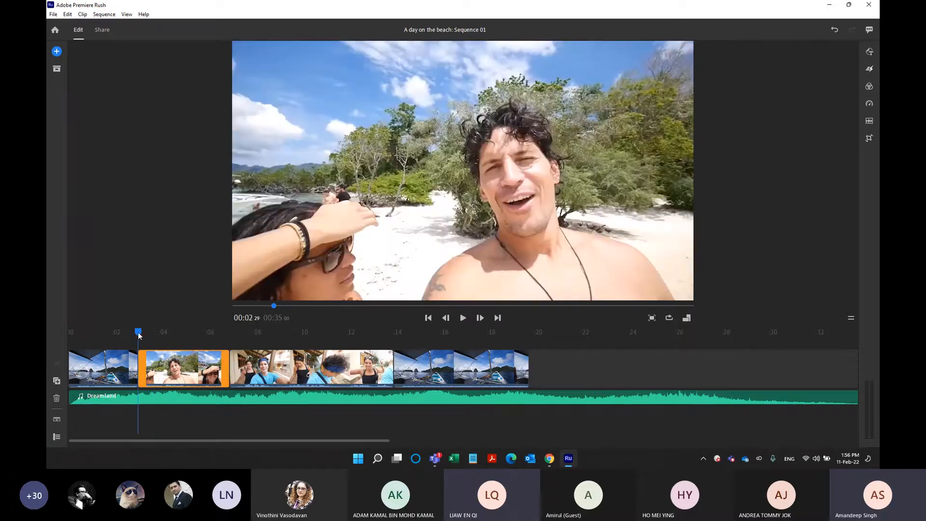
Check the shortened Boat View clip at the start, and scrub the duplicate at the end to 00:16:19.
{"action": "left_click_drag", "start_coordinate": [138, 333], "coordinate": [120, 333]}
{"action": "left_click", "coordinate": [113, 366]}
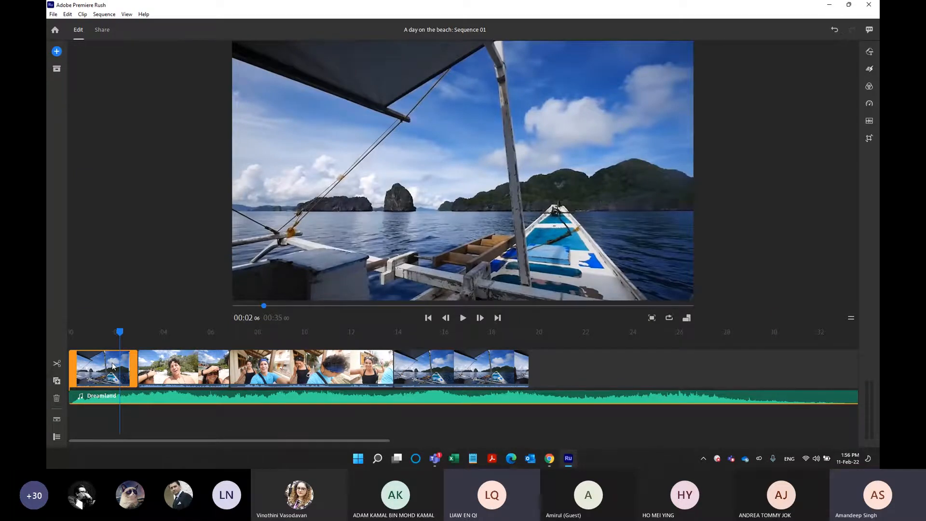
{"action": "left_click", "coordinate": [465, 338]}
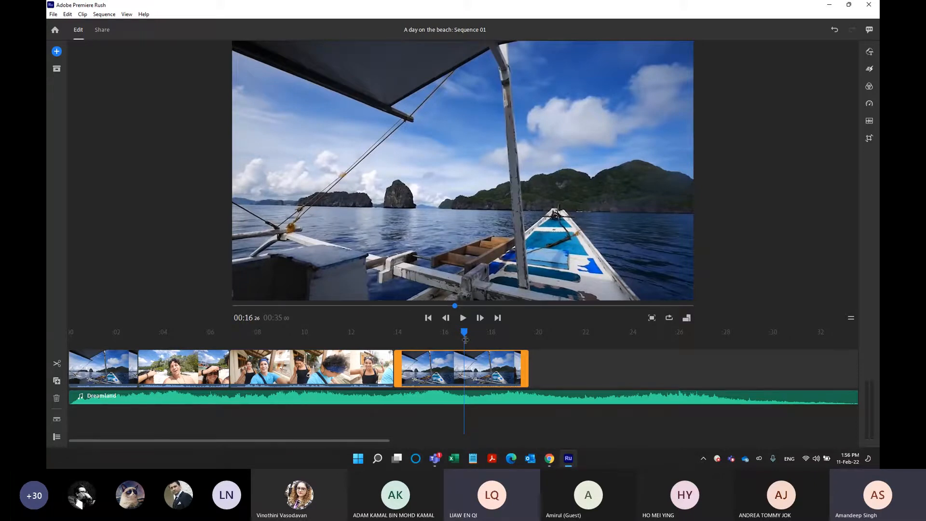
{"action": "mouse_move", "coordinate": [467, 332]}
{"action": "left_mouse_down"}
{"action": "mouse_move", "coordinate": [448, 332]}
{"action": "mouse_move", "coordinate": [518, 332]}
{"action": "mouse_move", "coordinate": [461, 336]}
{"action": "left_mouse_up"}
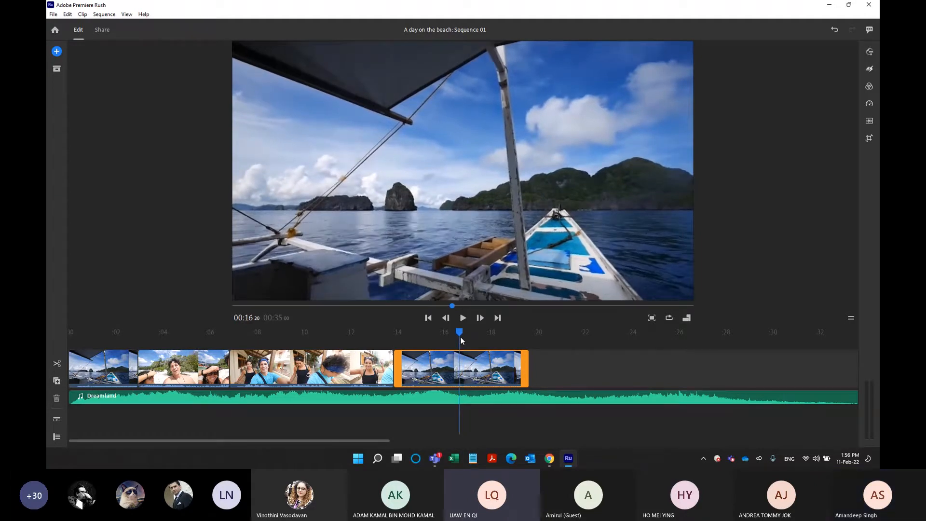
{"action": "left_click_drag", "start_coordinate": [461, 336], "coordinate": [459, 337]}
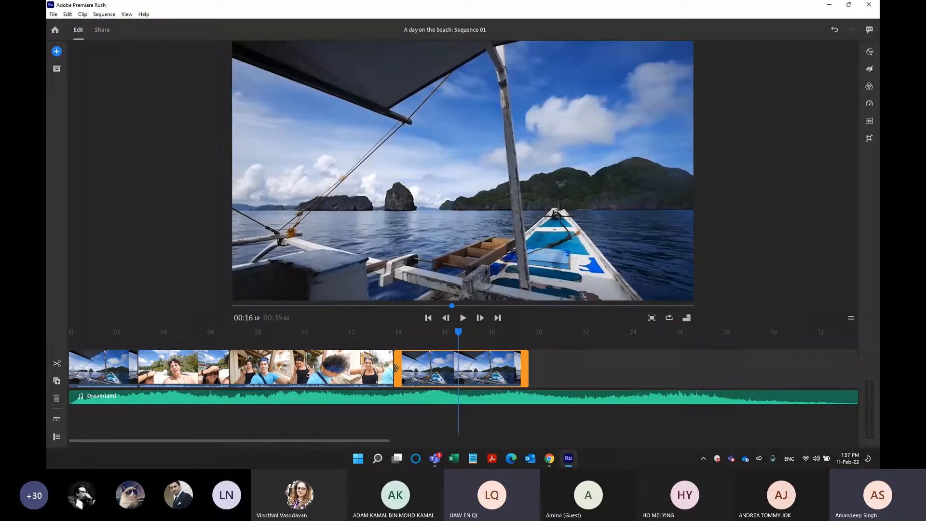
Trim the start of the last Boat View clip, leaving it about 3 seconds long.
{"action": "left_click_drag", "start_coordinate": [397, 369], "coordinate": [449, 379]}
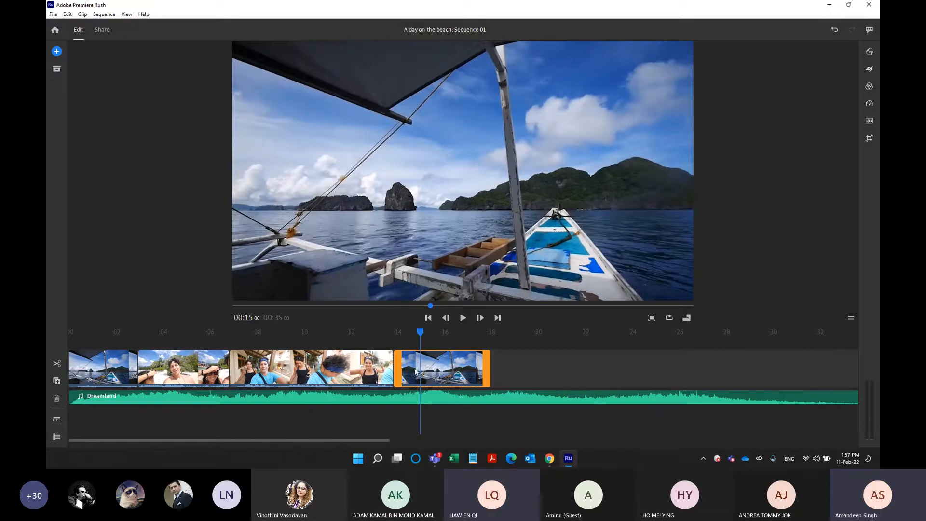
{"action": "left_click_drag", "start_coordinate": [403, 371], "coordinate": [421, 370]}
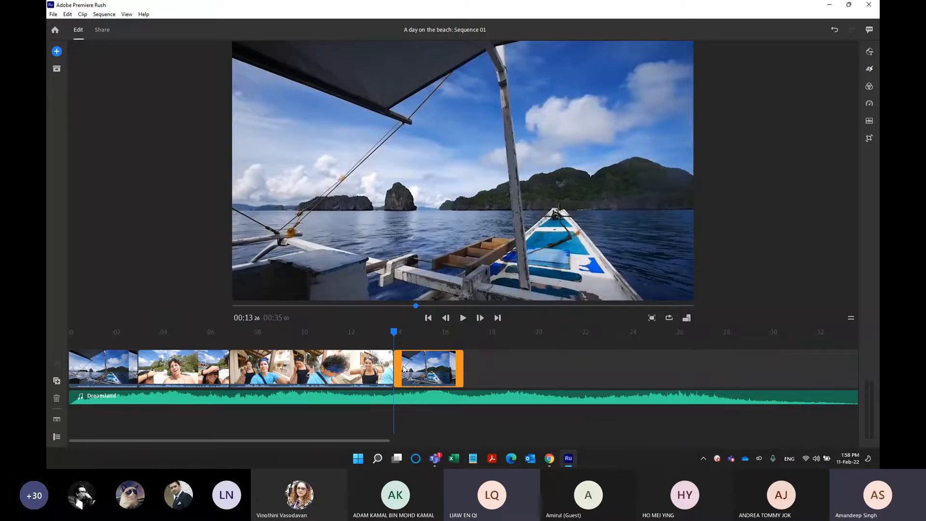
{"action": "mouse_move", "coordinate": [396, 369]}
{"action": "left_mouse_down"}
{"action": "mouse_move", "coordinate": [313, 357]}
{"action": "mouse_move", "coordinate": [396, 370]}
{"action": "left_mouse_up"}
{"action": "mouse_move", "coordinate": [396, 381]}
{"action": "left_mouse_down"}
{"action": "mouse_move", "coordinate": [320, 361]}
{"action": "mouse_move", "coordinate": [396, 367]}
{"action": "left_mouse_up"}
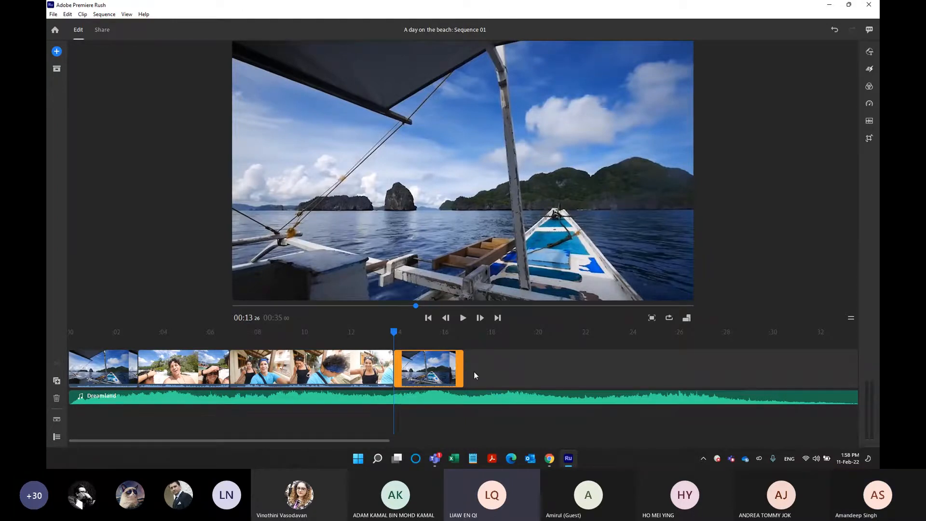
Show the track controls beside the timeline tracks.
{"action": "left_click", "coordinate": [56, 438]}
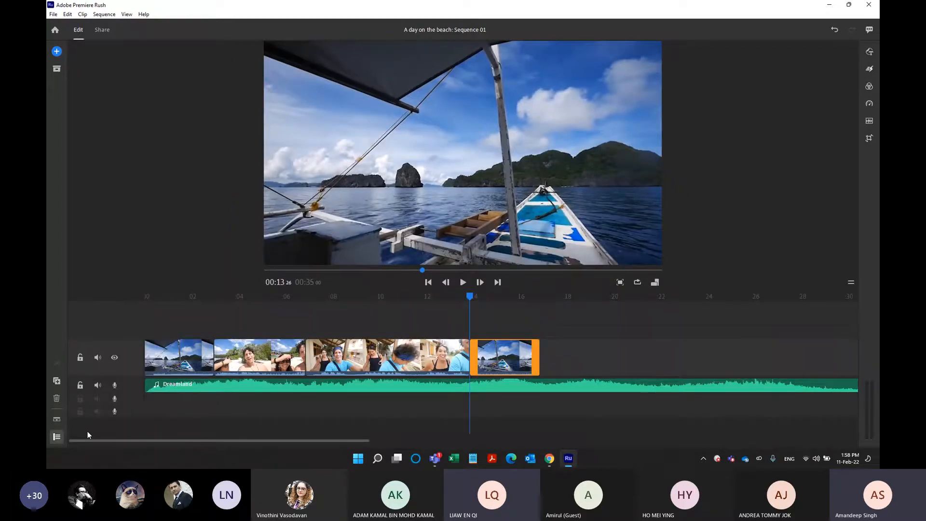
{"action": "left_click", "coordinate": [57, 438]}
{"action": "left_click", "coordinate": [57, 438]}
{"action": "key", "text": "ctrl"}
{"action": "key", "text": "ctrl"}
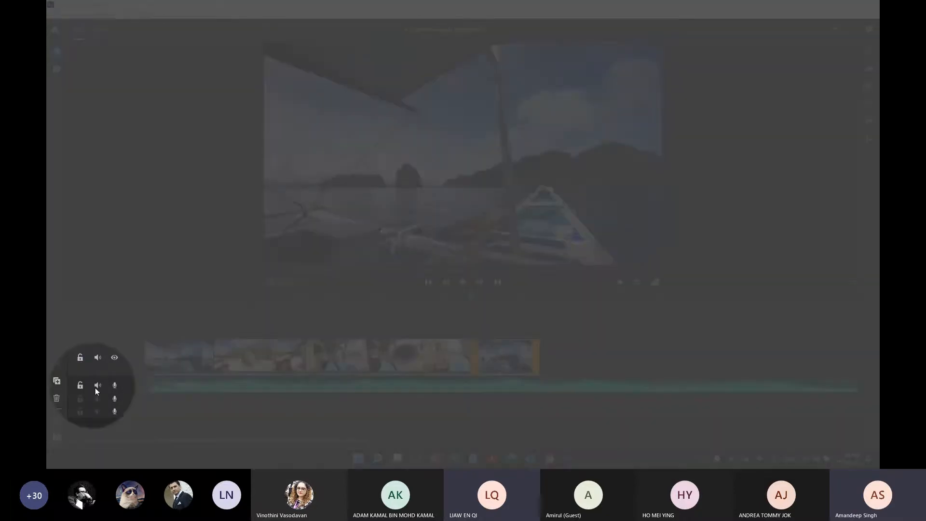
{"action": "left_click", "coordinate": [57, 438]}
{"action": "key", "text": "space"}
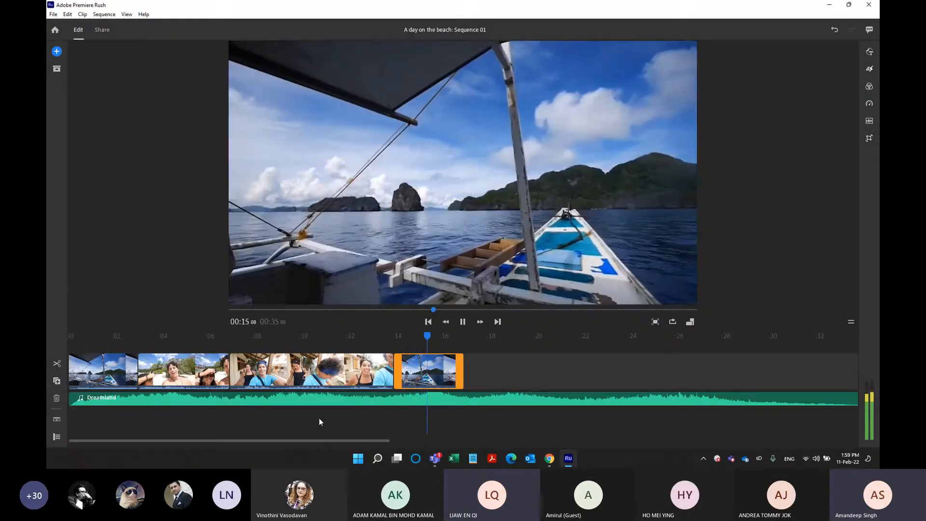
{"action": "left_click", "coordinate": [56, 437]}
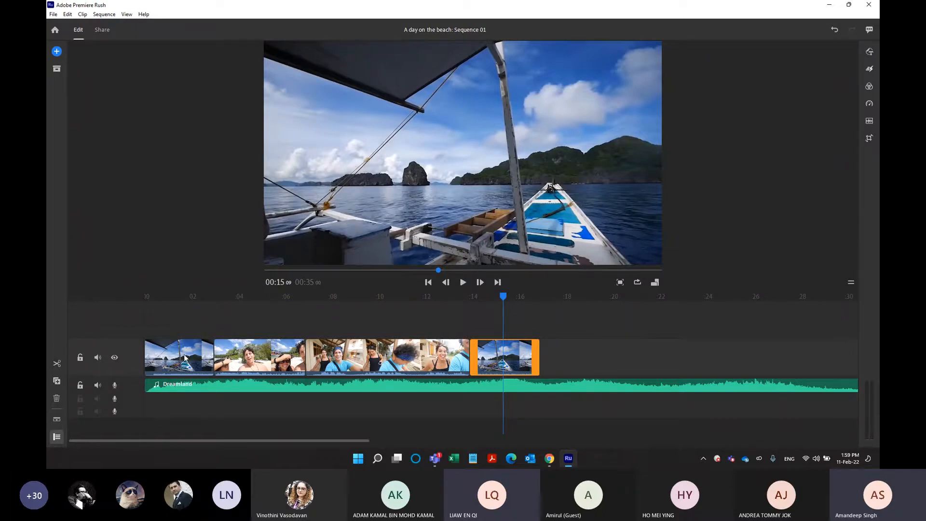
Move the beach selfie clip onto a track above the main video, one track higher, and back to its original place.
{"action": "left_click_drag", "start_coordinate": [239, 356], "coordinate": [223, 332]}
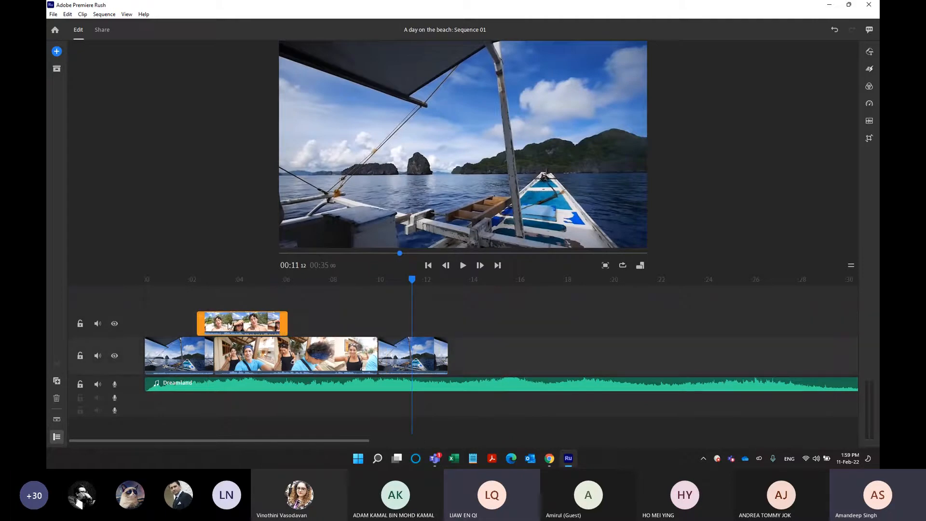
{"action": "left_click_drag", "start_coordinate": [228, 322], "coordinate": [225, 307]}
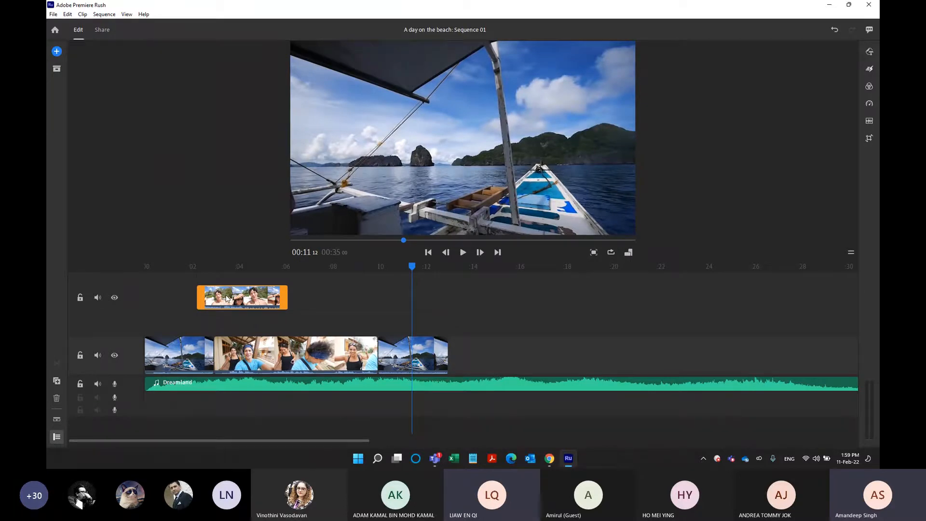
{"action": "left_click_drag", "start_coordinate": [227, 298], "coordinate": [247, 365]}
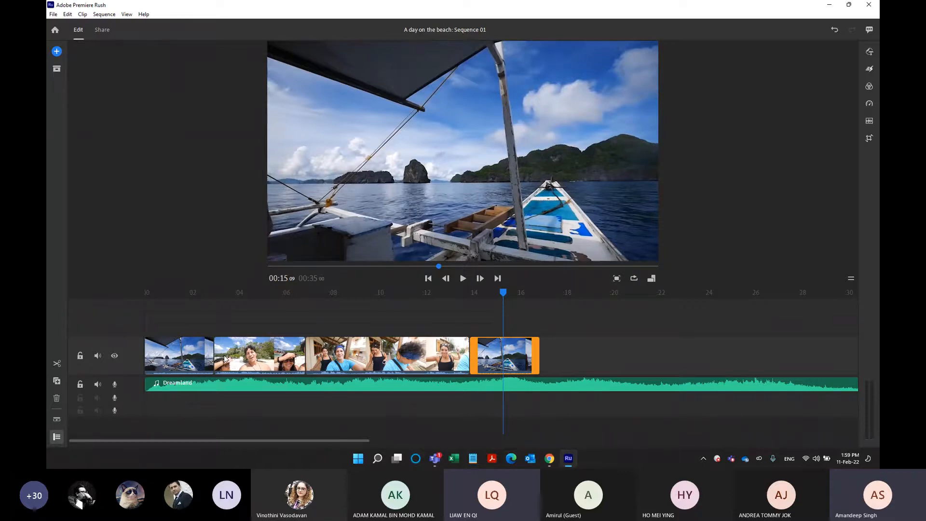
Lock the main video track, try to select its clips, and unlock the track.
{"action": "left_click", "coordinate": [81, 355]}
{"action": "left_click", "coordinate": [193, 355]}
{"action": "left_click", "coordinate": [230, 355]}
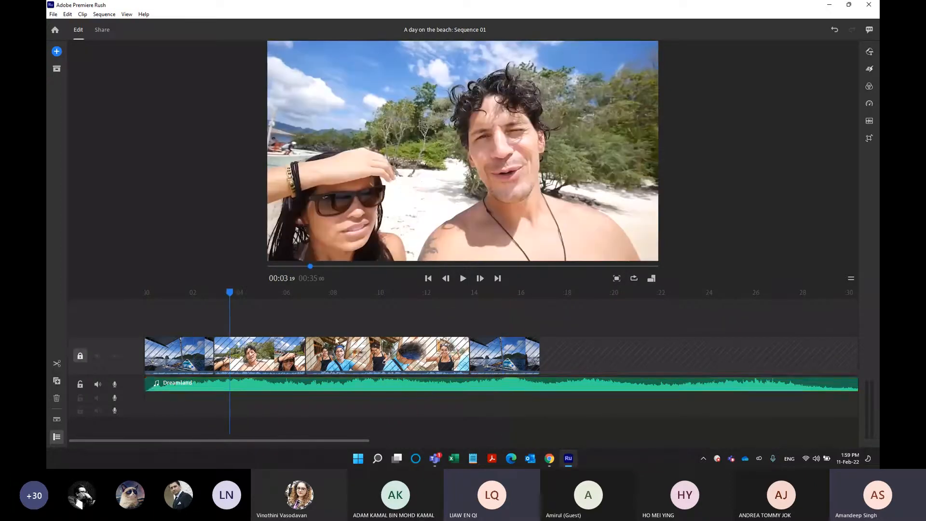
{"action": "left_click", "coordinate": [336, 344]}
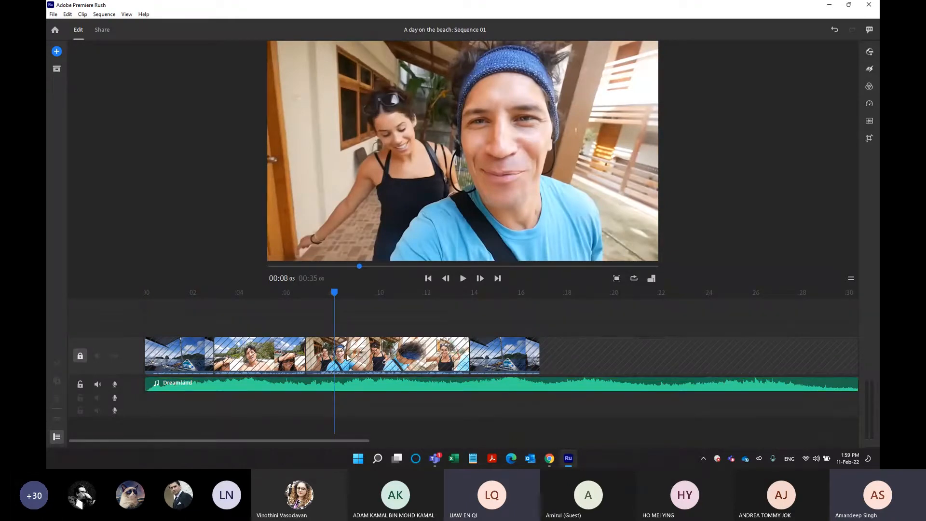
{"action": "left_click", "coordinate": [81, 357]}
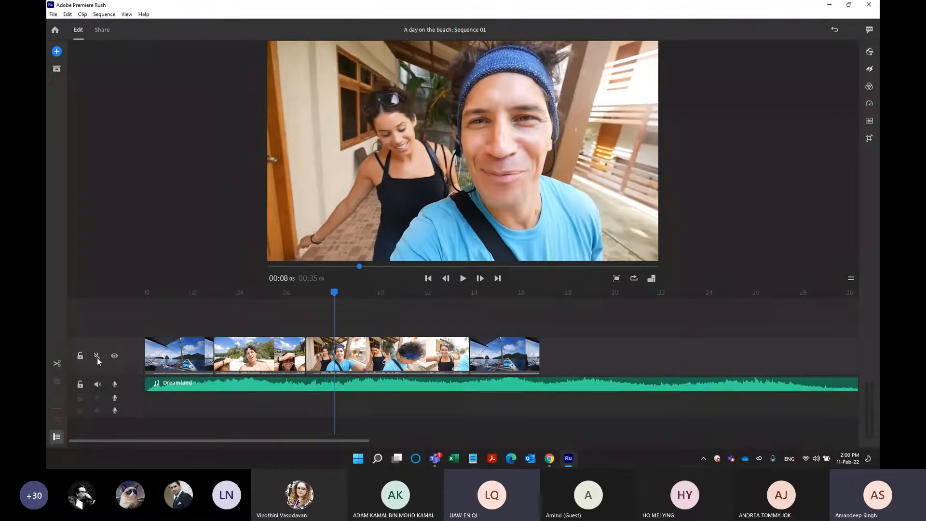
Mute the main video track's audio and play the sequence from 00:08:03 to hear only the Dreamland music.
{"action": "left_click", "coordinate": [97, 357]}
{"action": "mouse_move", "coordinate": [440, 461]}
{"action": "left_click", "coordinate": [490, 425]}
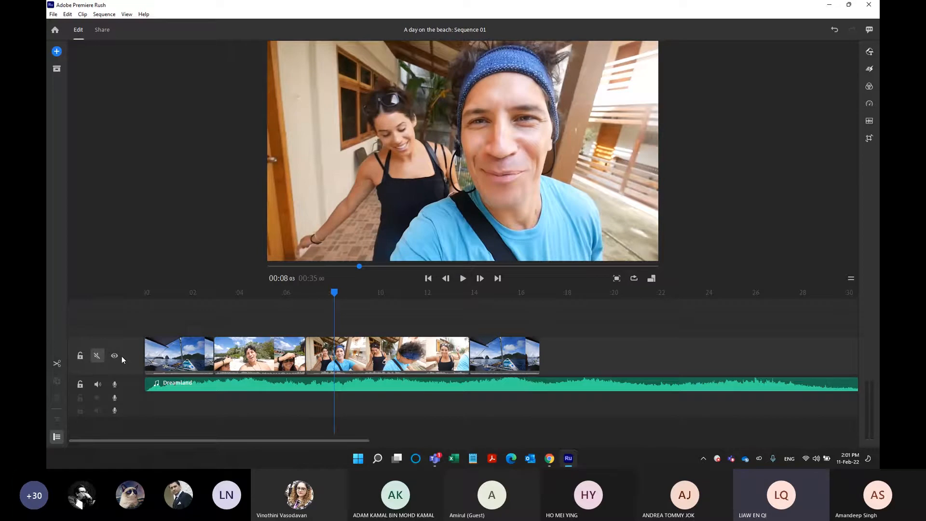
{"action": "left_click", "coordinate": [96, 356]}
{"action": "left_click", "coordinate": [97, 356]}
{"action": "key", "text": "space"}
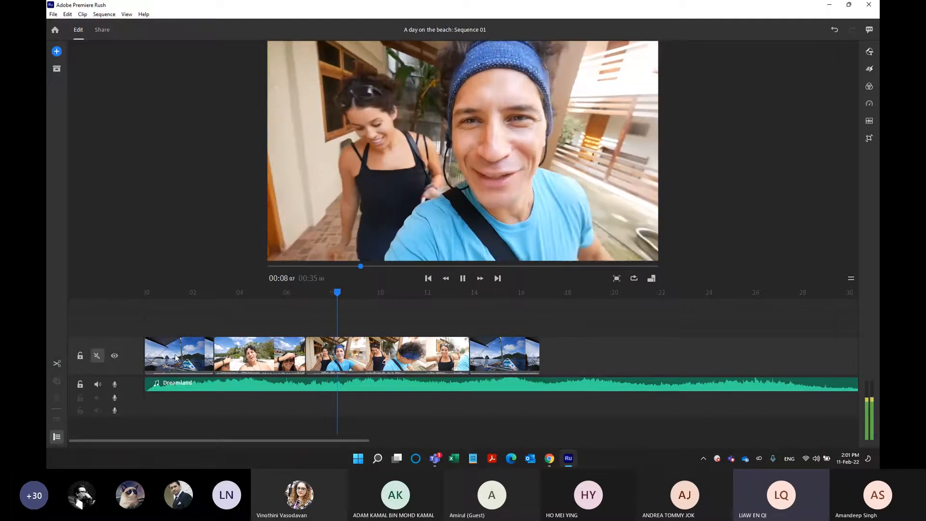
{"action": "key", "text": "space"}
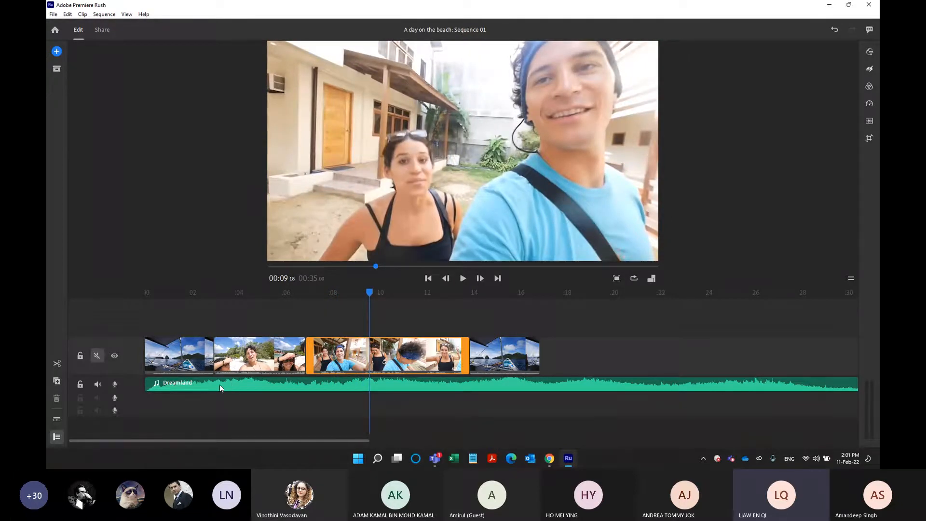
Mute the Dreamland track, play the walking selfie clip to hear only its own sound, and unmute the music.
{"action": "left_click", "coordinate": [96, 385]}
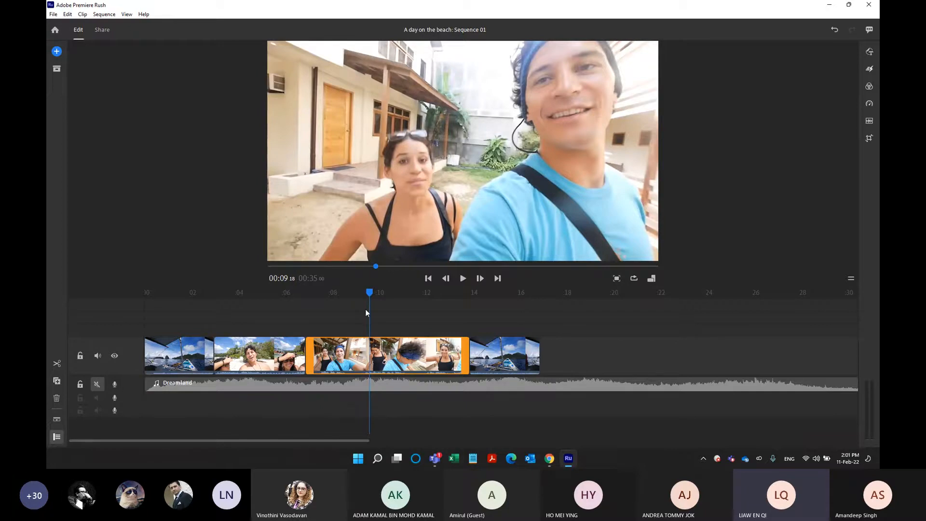
{"action": "left_click_drag", "start_coordinate": [367, 290], "coordinate": [322, 296]}
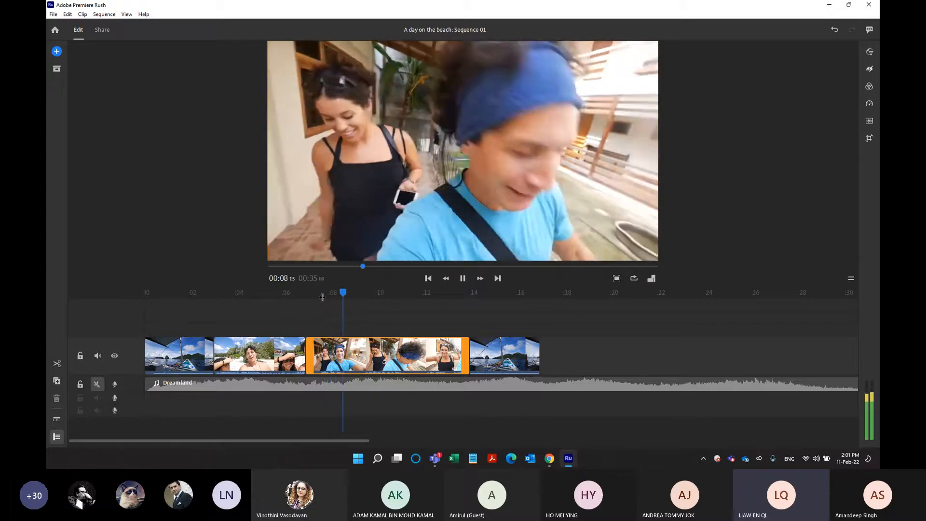
{"action": "key", "text": "space"}
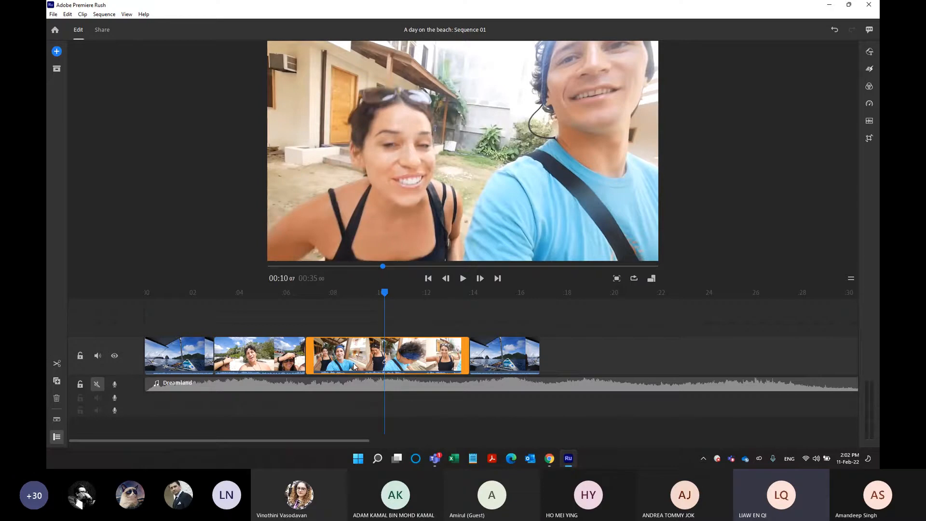
{"action": "left_click", "coordinate": [97, 384]}
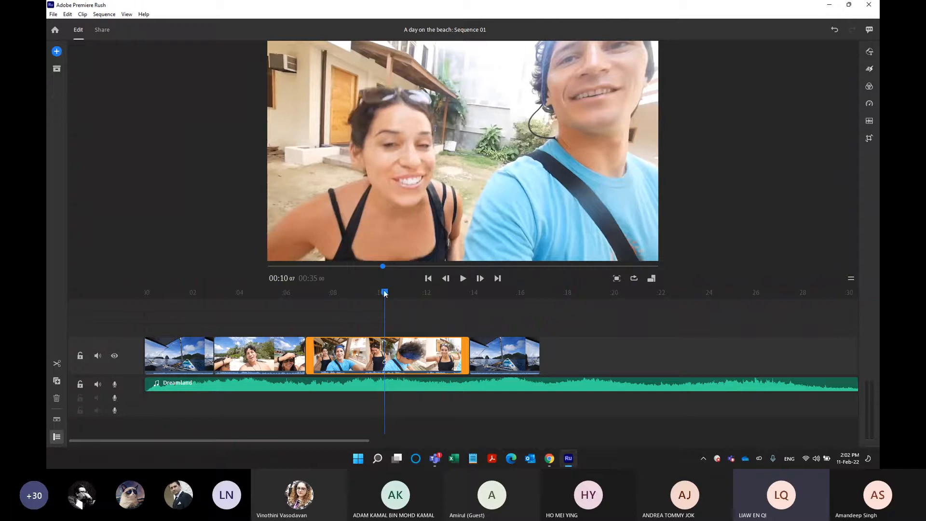
With the Dreamland track muted, record about 5 seconds of voiceover on the second audio track from the start of the sequence.
{"action": "key", "text": "Home"}
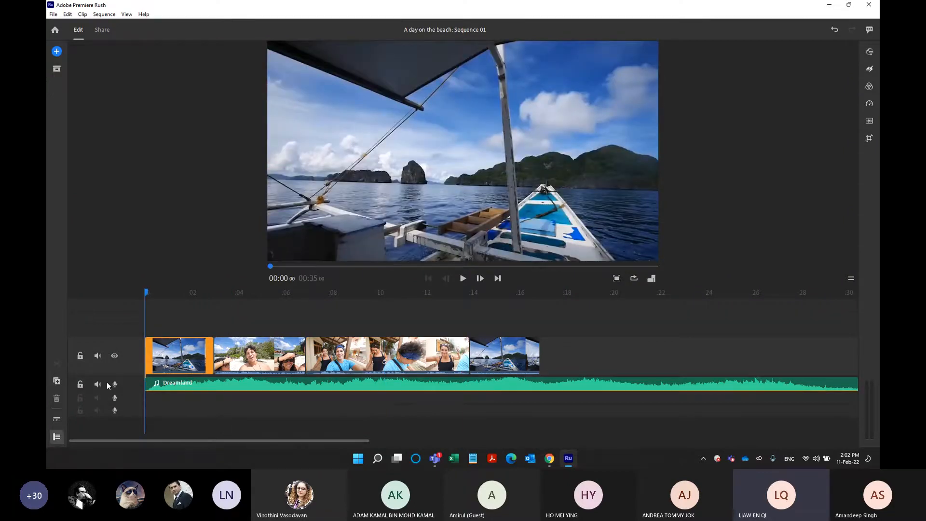
{"action": "left_click", "coordinate": [98, 384]}
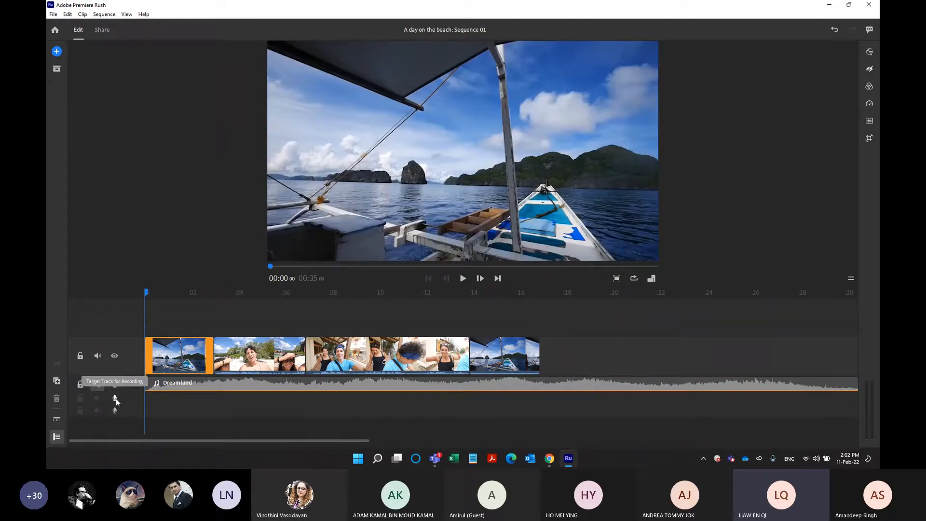
{"action": "left_click", "coordinate": [116, 399]}
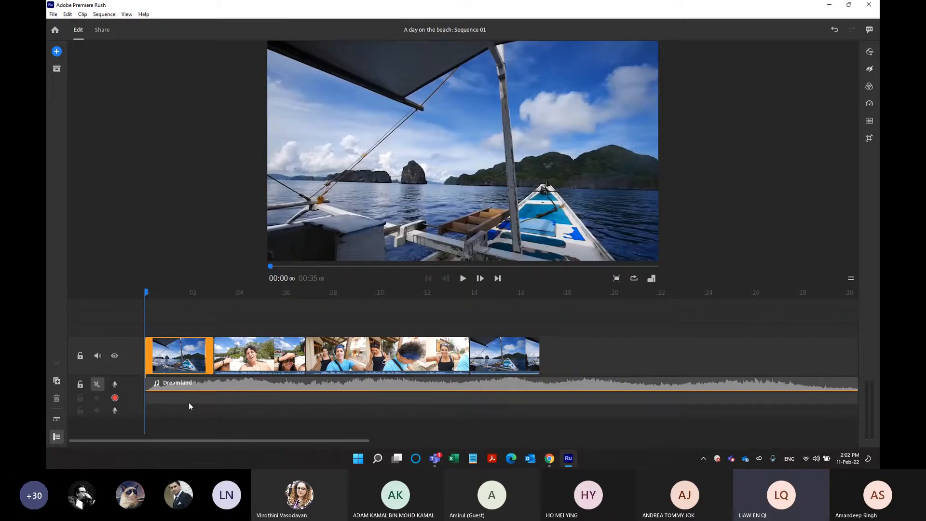
{"action": "left_click", "coordinate": [115, 397]}
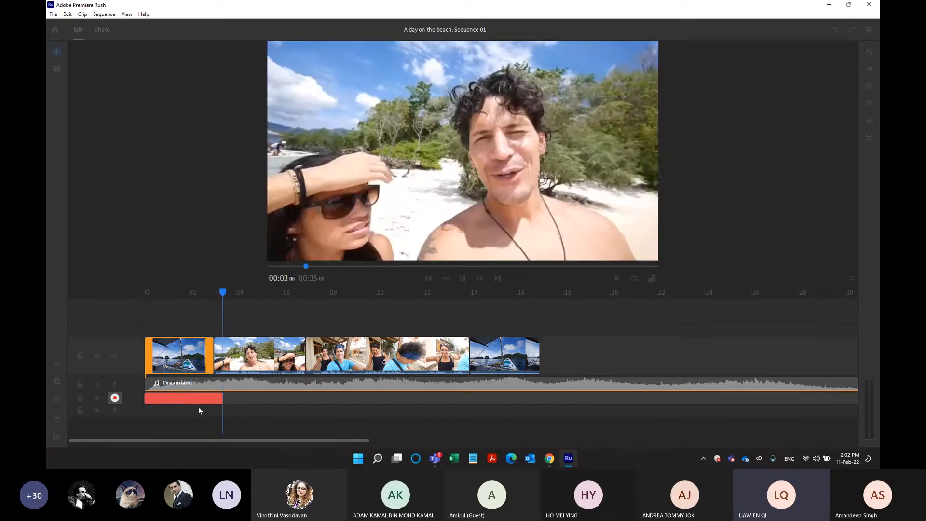
{"action": "left_click", "coordinate": [115, 397]}
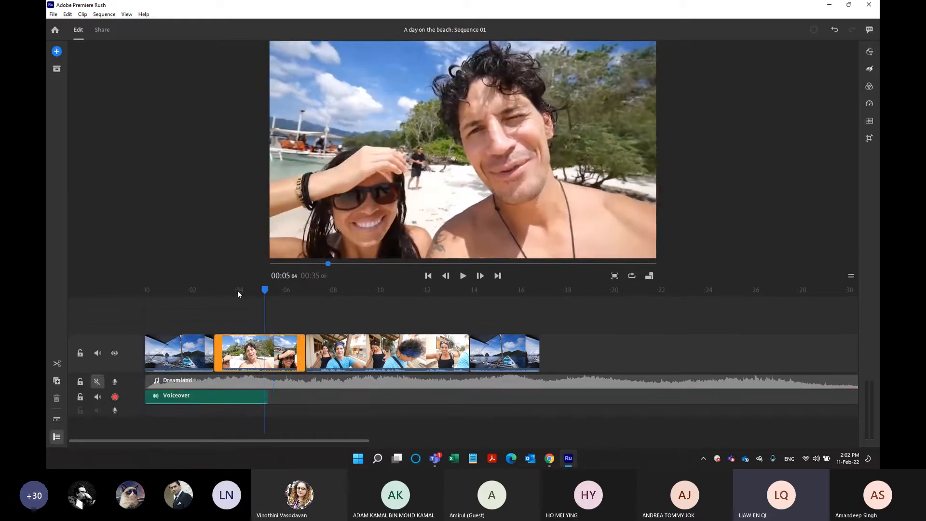
Play the recorded voiceover from the start of the sequence and return the playhead to the beginning.
{"action": "left_click_drag", "start_coordinate": [237, 292], "coordinate": [134, 313]}
{"action": "key", "text": "space"}
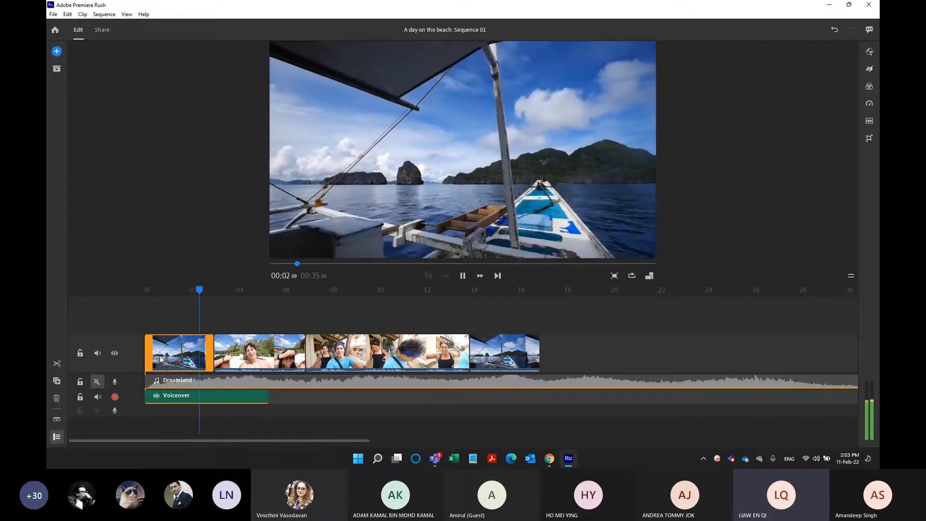
{"action": "key", "text": "space"}
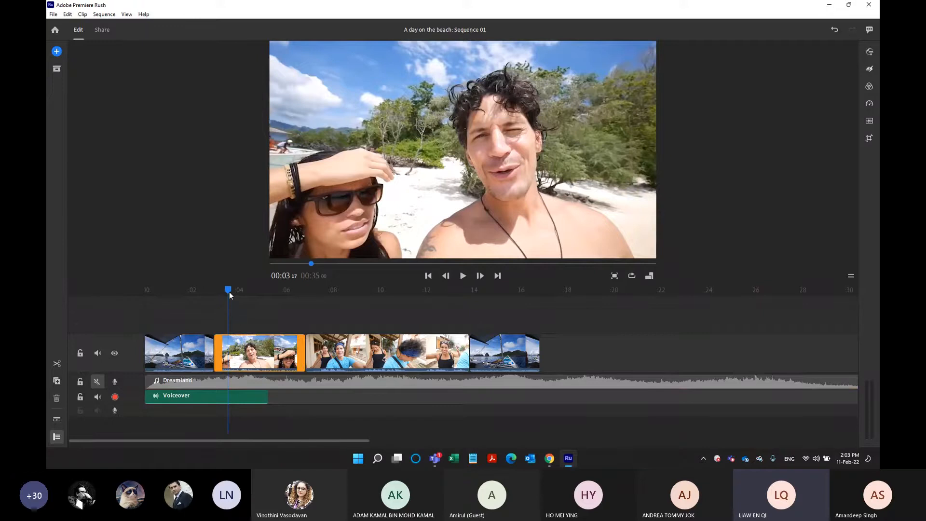
{"action": "left_click_drag", "start_coordinate": [228, 291], "coordinate": [140, 292]}
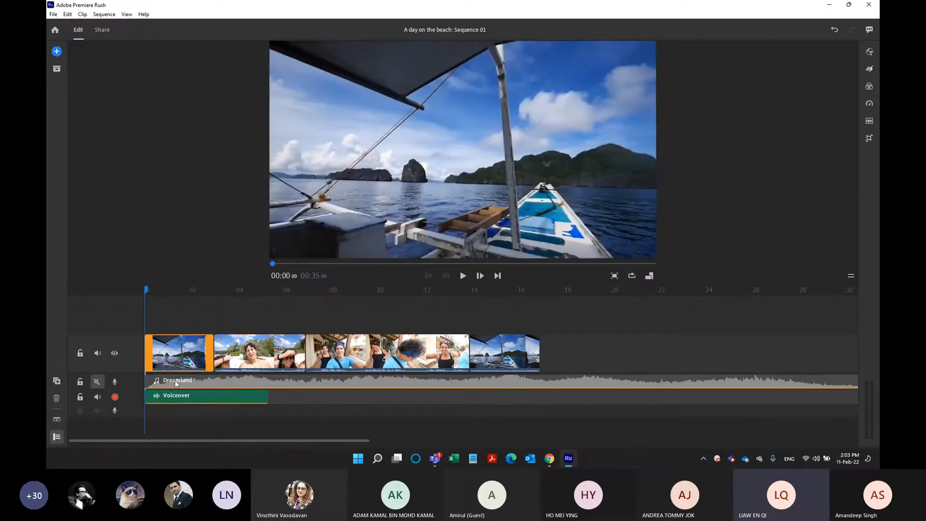
Delete the Voiceover clip and unmute the Dreamland track.
{"action": "left_click", "coordinate": [183, 398]}
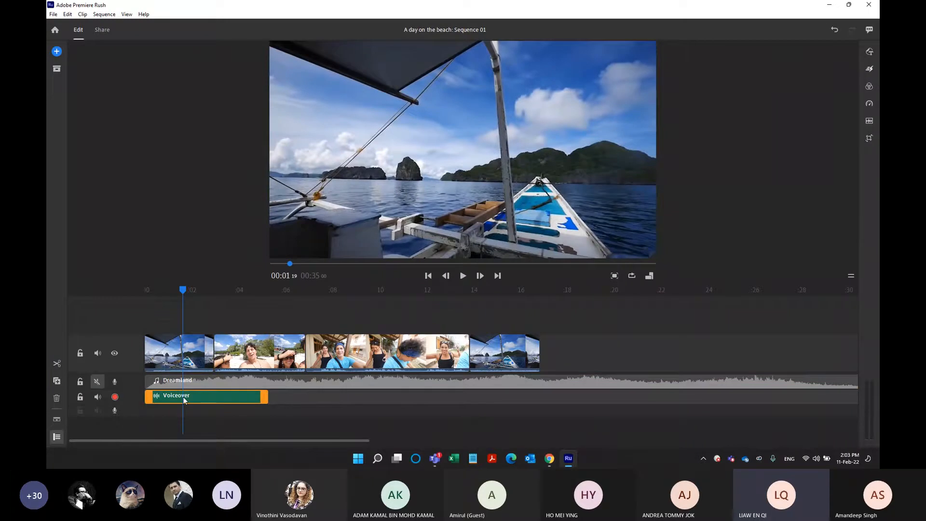
{"action": "key", "text": "Delete"}
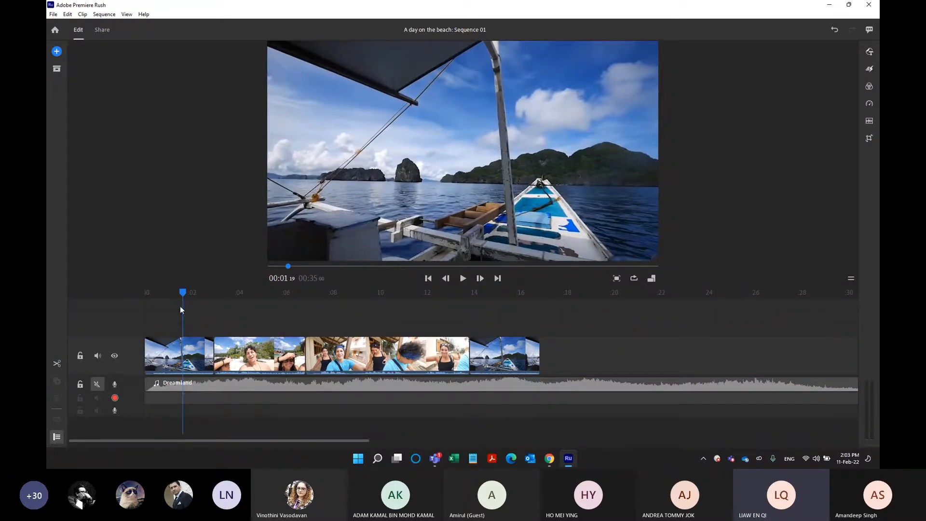
{"action": "left_click_drag", "start_coordinate": [181, 291], "coordinate": [147, 292]}
{"action": "left_click", "coordinate": [97, 384]}
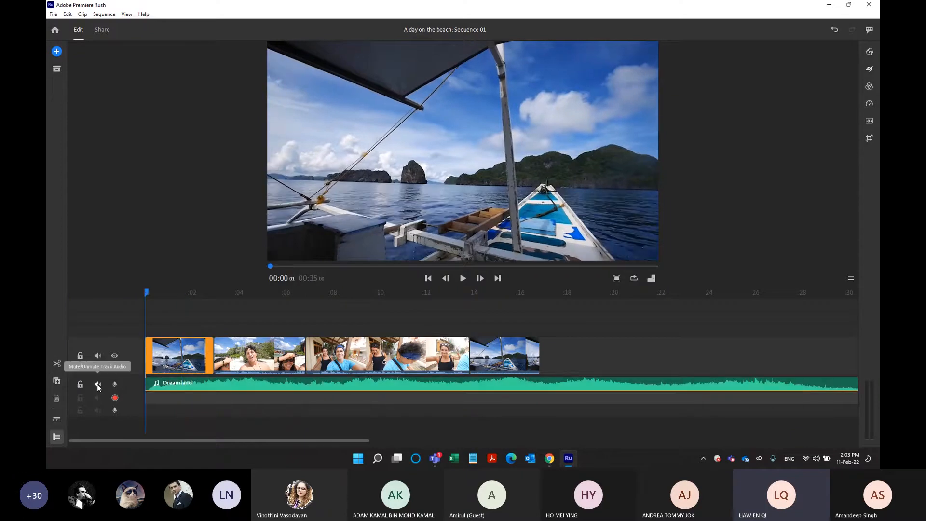
Inspect the first three video clips and the Dreamland music clip by selecting each of them on the timeline.
{"action": "left_click", "coordinate": [164, 362]}
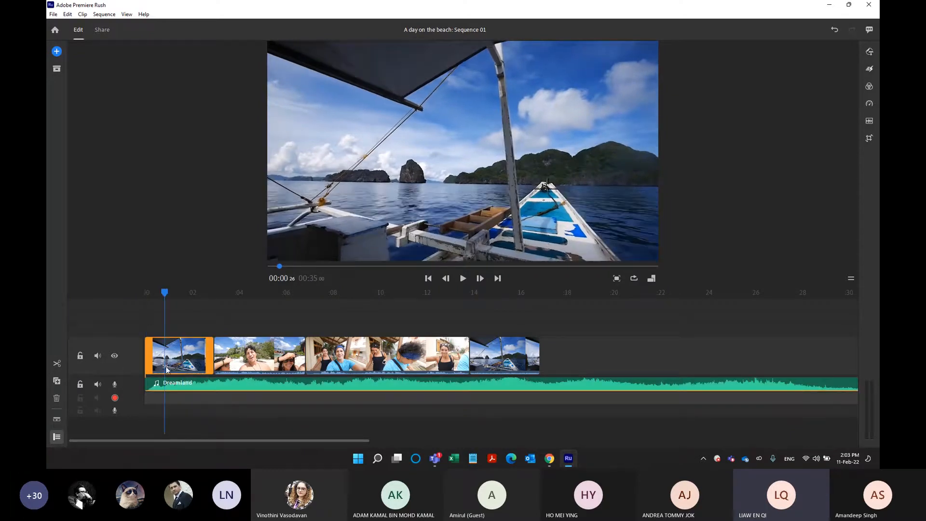
{"action": "left_click", "coordinate": [219, 385]}
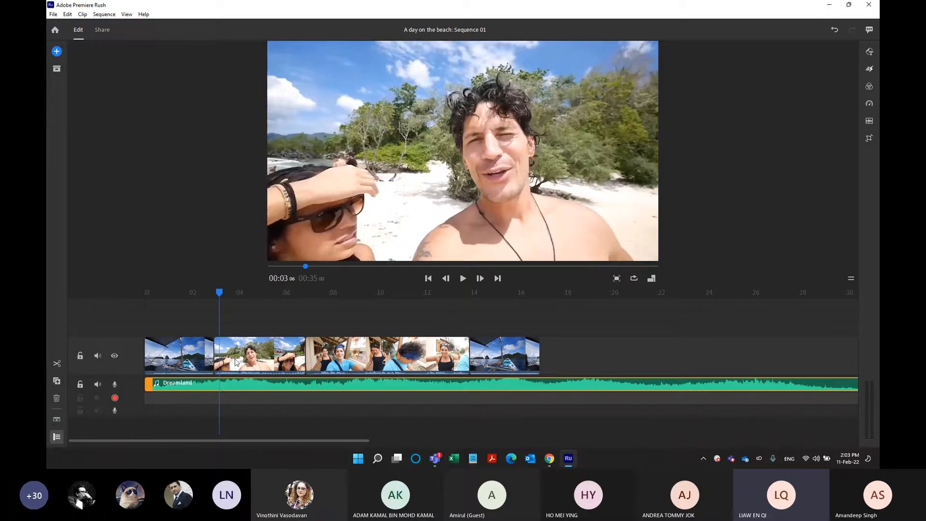
{"action": "left_click", "coordinate": [236, 362]}
{"action": "left_click", "coordinate": [235, 362]}
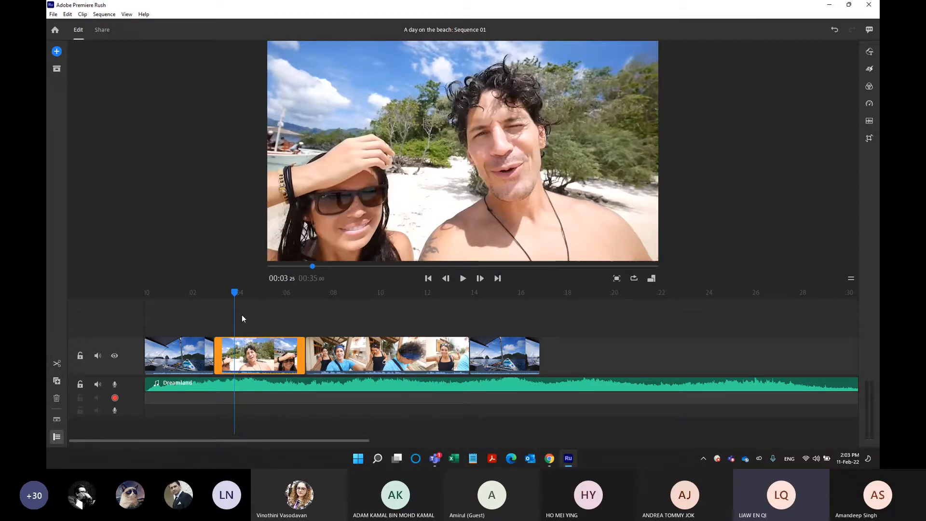
{"action": "left_click", "coordinate": [321, 357]}
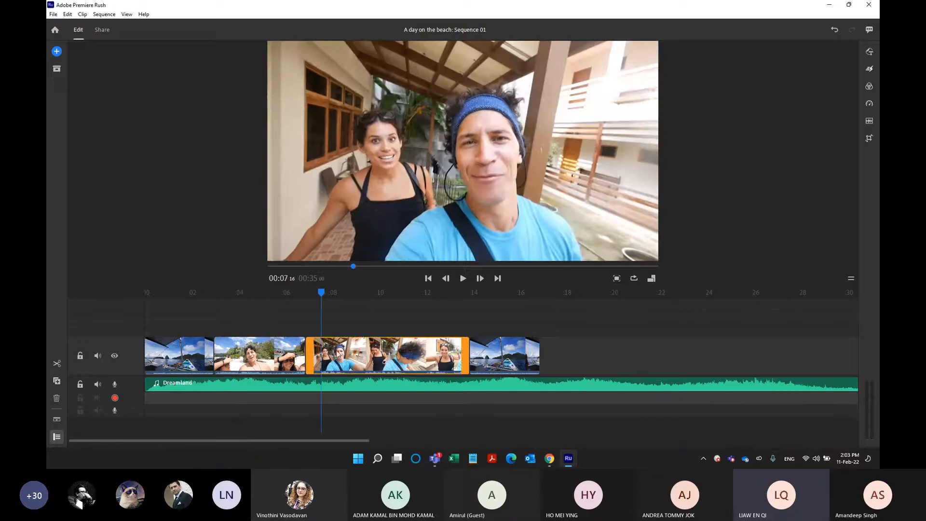
{"action": "left_click", "coordinate": [336, 359]}
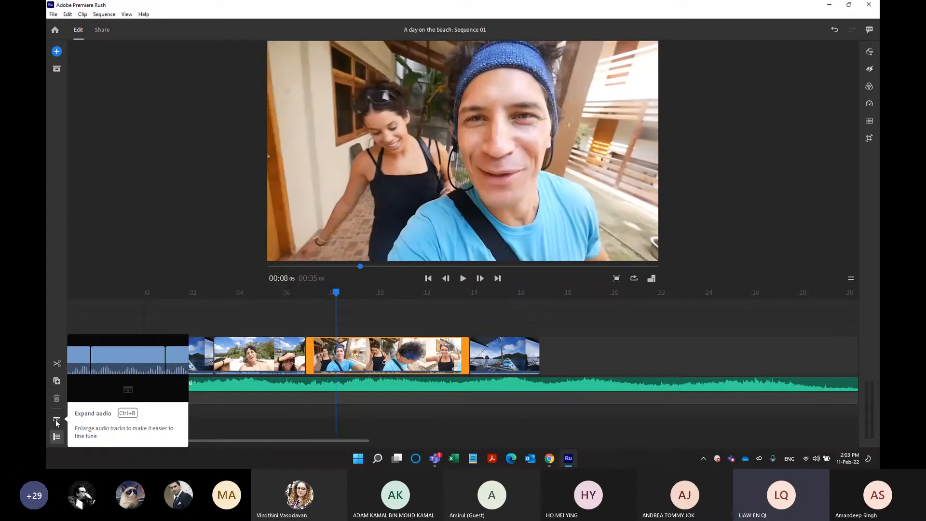
Expand the audio of the timeline clips to show their waveforms and shift the playhead to 00:08:16.
{"action": "left_click", "coordinate": [56, 421]}
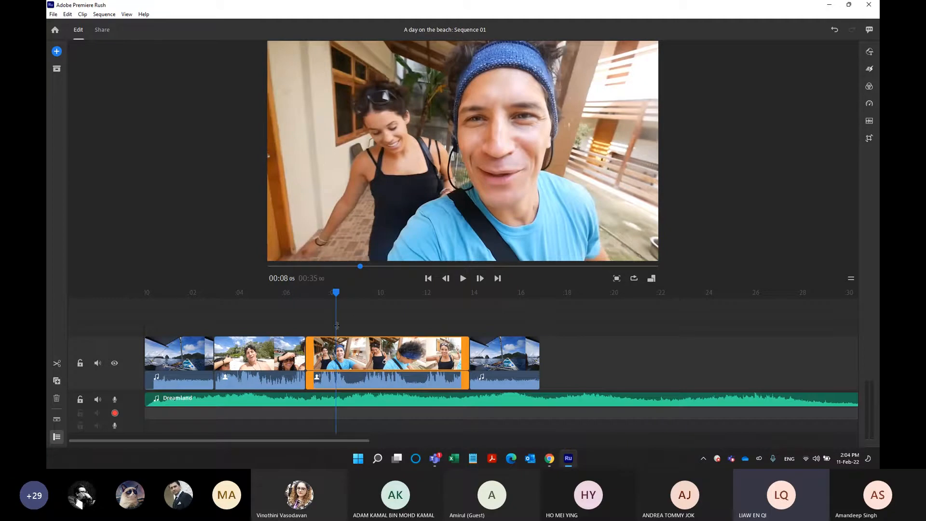
{"action": "left_click", "coordinate": [341, 297]}
{"action": "left_click_drag", "start_coordinate": [341, 297], "coordinate": [346, 295]}
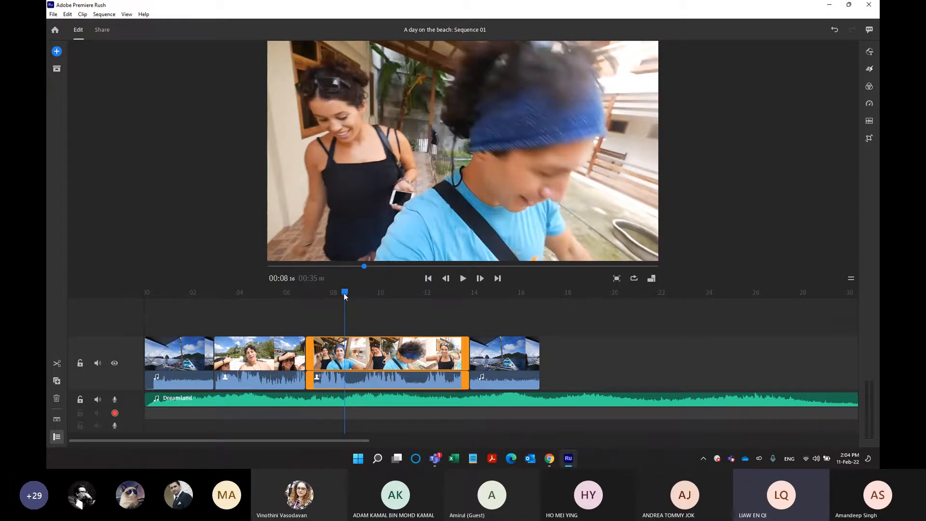
{"action": "mouse_move", "coordinate": [375, 348]}
{"action": "left_mouse_down"}
{"action": "mouse_move", "coordinate": [474, 347]}
{"action": "mouse_move", "coordinate": [390, 346]}
{"action": "left_mouse_up"}
Trim the end of the Dreamland music to match the end of the last boat clip at 00:16:26.
{"action": "left_click_drag", "start_coordinate": [365, 439], "coordinate": [434, 439]}
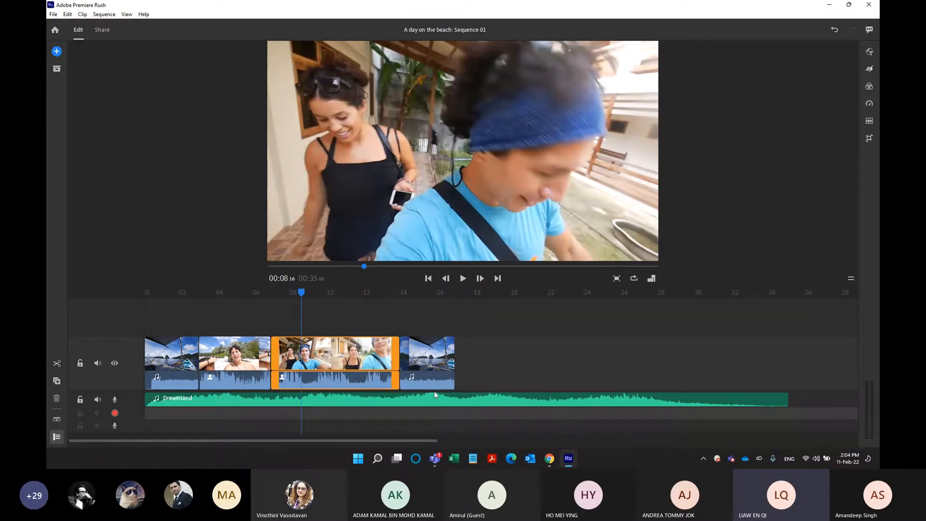
{"action": "left_click", "coordinate": [454, 297]}
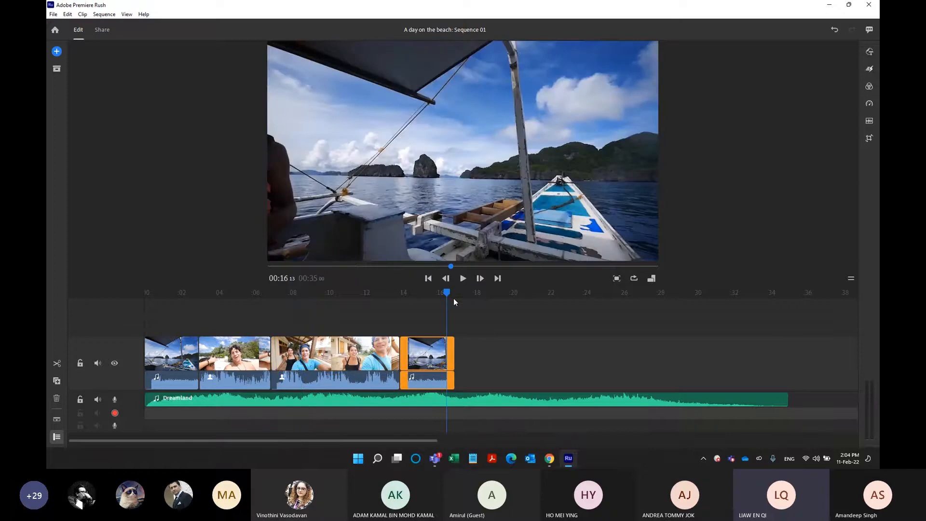
{"action": "left_click", "coordinate": [534, 293]}
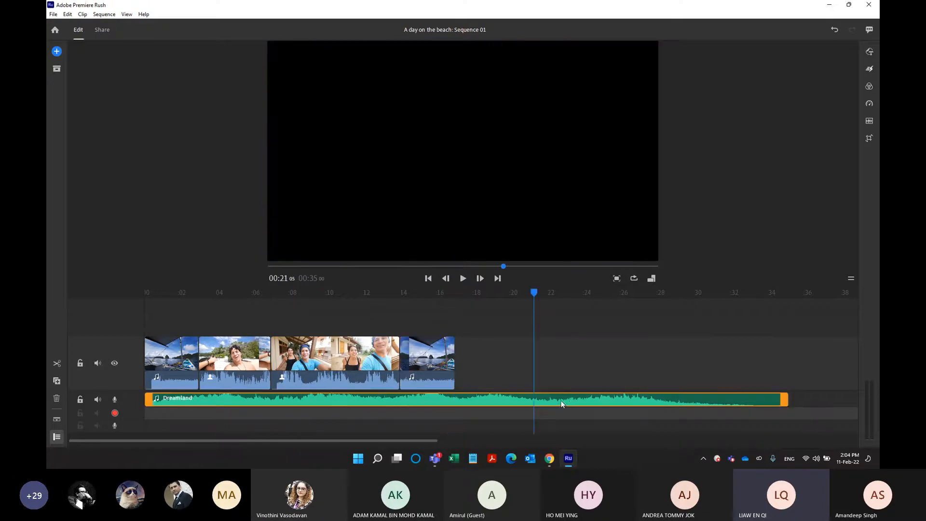
{"action": "left_click_drag", "start_coordinate": [535, 293], "coordinate": [455, 293]}
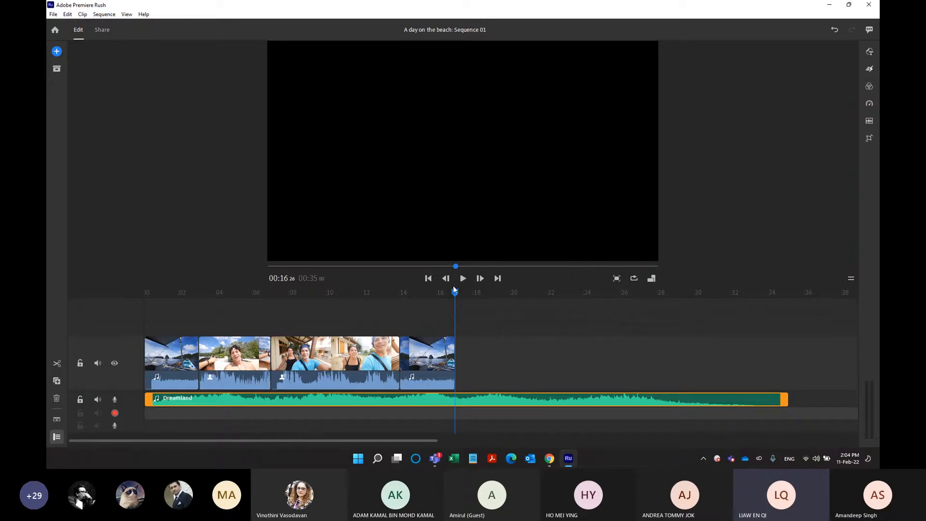
{"action": "mouse_move", "coordinate": [466, 293]}
{"action": "left_mouse_down"}
{"action": "mouse_move", "coordinate": [455, 292]}
{"action": "mouse_move", "coordinate": [467, 296]}
{"action": "left_mouse_up"}
{"action": "left_click_drag", "start_coordinate": [467, 296], "coordinate": [461, 297]}
{"action": "mouse_move", "coordinate": [458, 293]}
{"action": "left_mouse_down"}
{"action": "mouse_move", "coordinate": [483, 293]}
{"action": "mouse_move", "coordinate": [404, 298]}
{"action": "mouse_move", "coordinate": [453, 303]}
{"action": "left_mouse_up"}
{"action": "left_click_drag", "start_coordinate": [782, 399], "coordinate": [581, 393]}
{"action": "left_click_drag", "start_coordinate": [517, 394], "coordinate": [450, 401]}
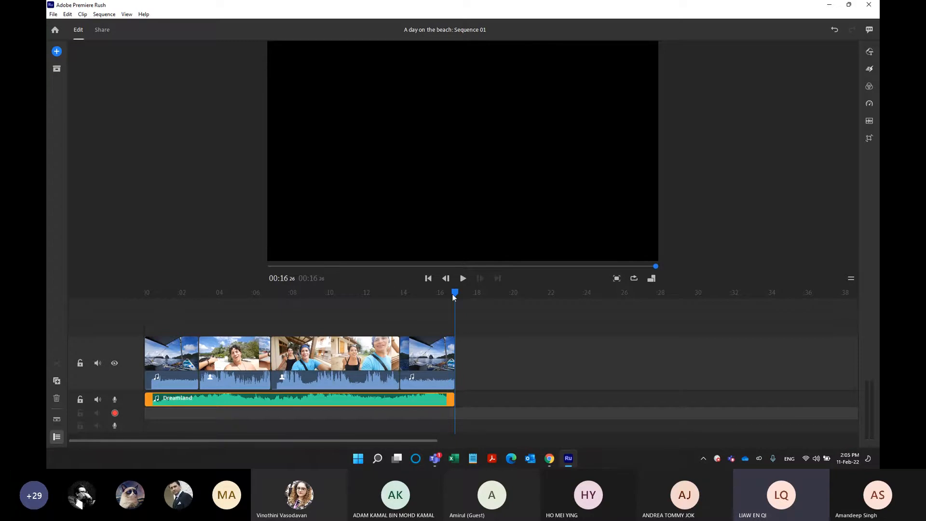
{"action": "left_click_drag", "start_coordinate": [456, 295], "coordinate": [453, 293]}
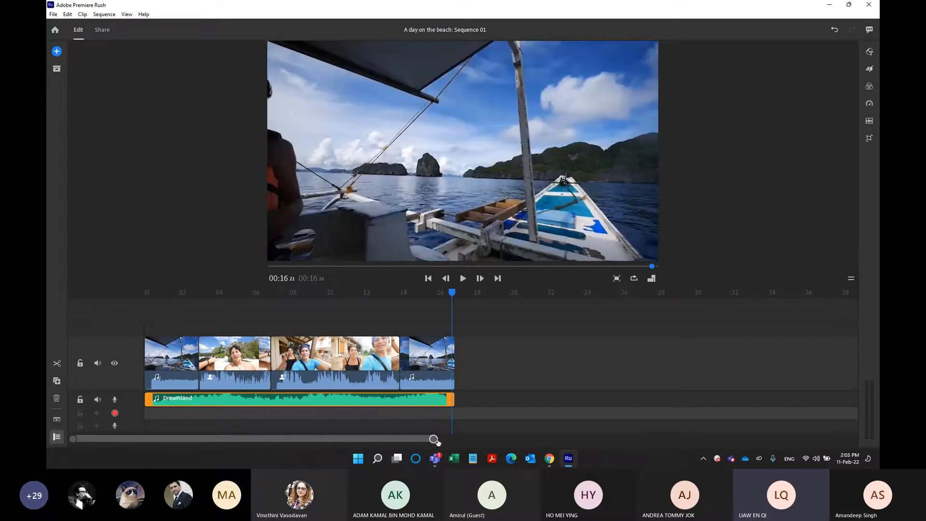
Return the playhead to the start of the sequence and play about two seconds of the opening boat clip.
{"action": "left_click_drag", "start_coordinate": [434, 440], "coordinate": [224, 437]}
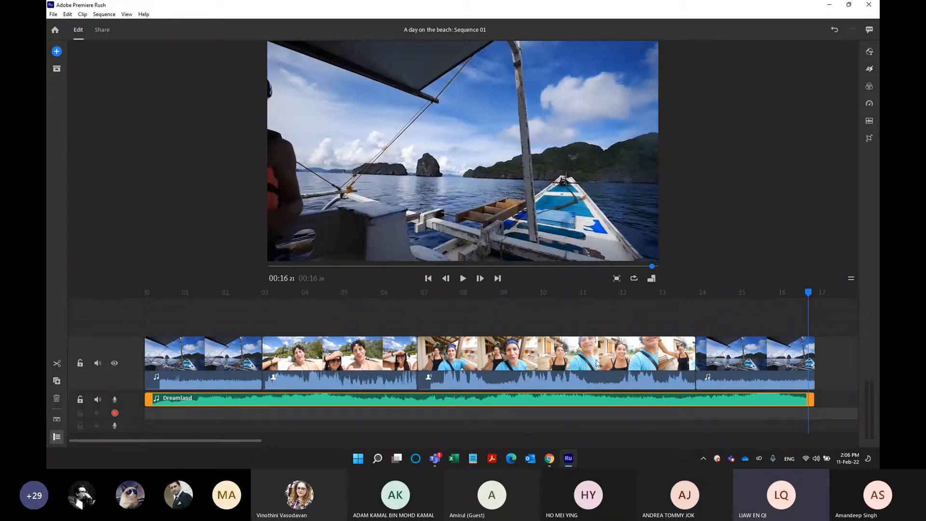
{"action": "left_click_drag", "start_coordinate": [805, 292], "coordinate": [231, 339]}
{"action": "key", "text": "Home"}
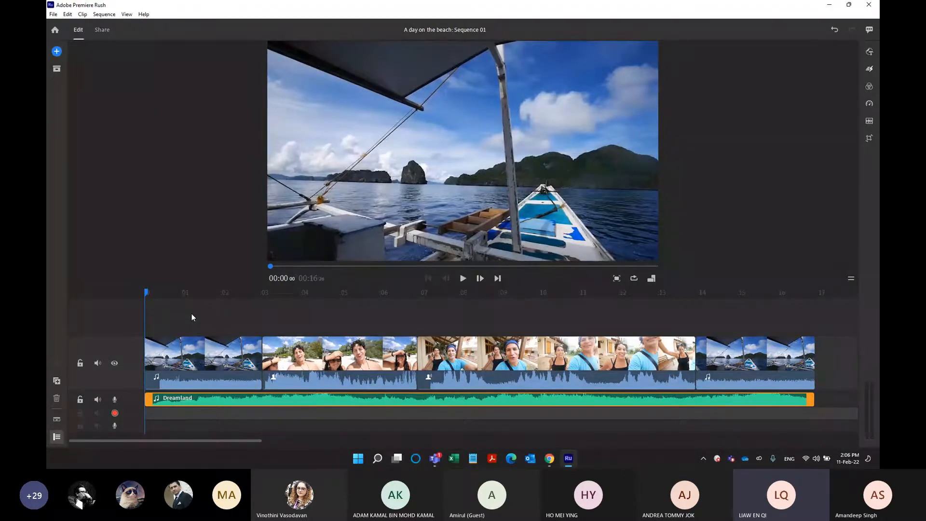
{"action": "left_click", "coordinate": [866, 51]}
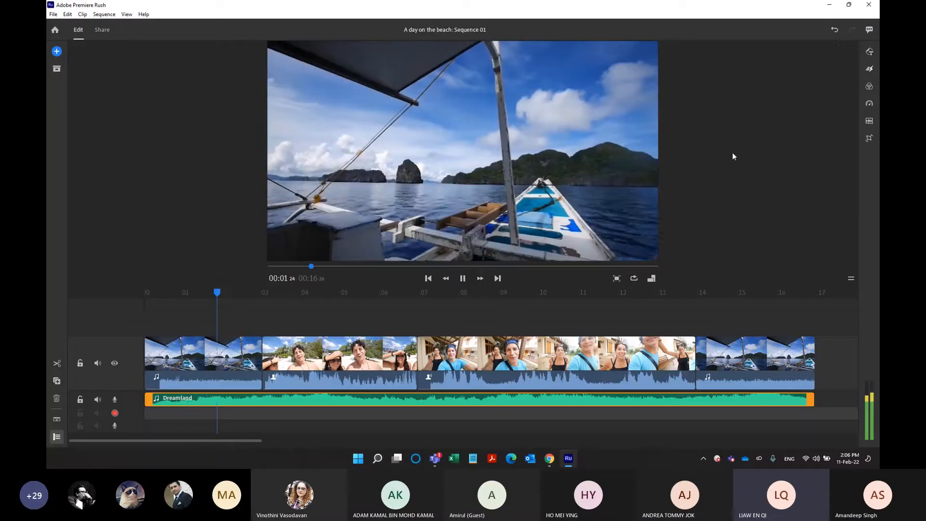
{"action": "key", "text": "space"}
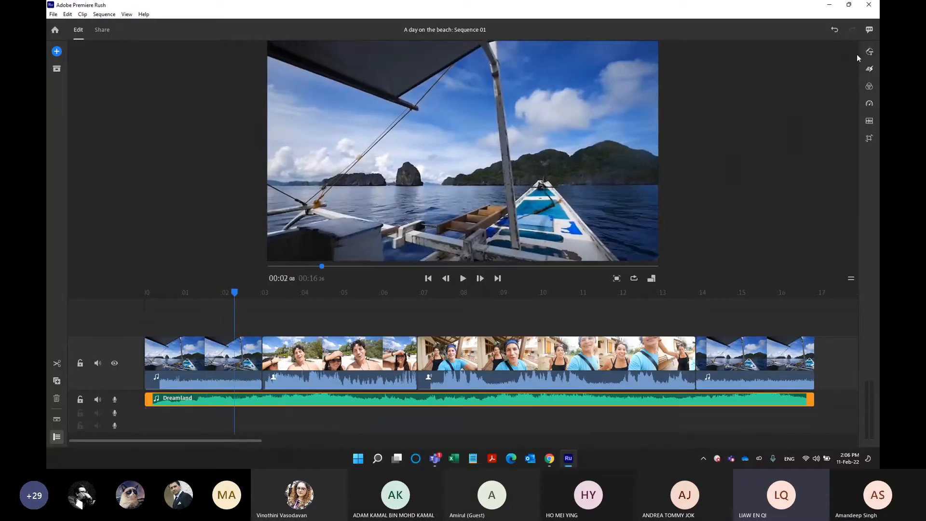
Open the Graphics options for titles with the playhead at 00:02:08 in the opening boat clip.
{"action": "key", "text": "ctrl"}
{"action": "key", "text": "ctrl"}
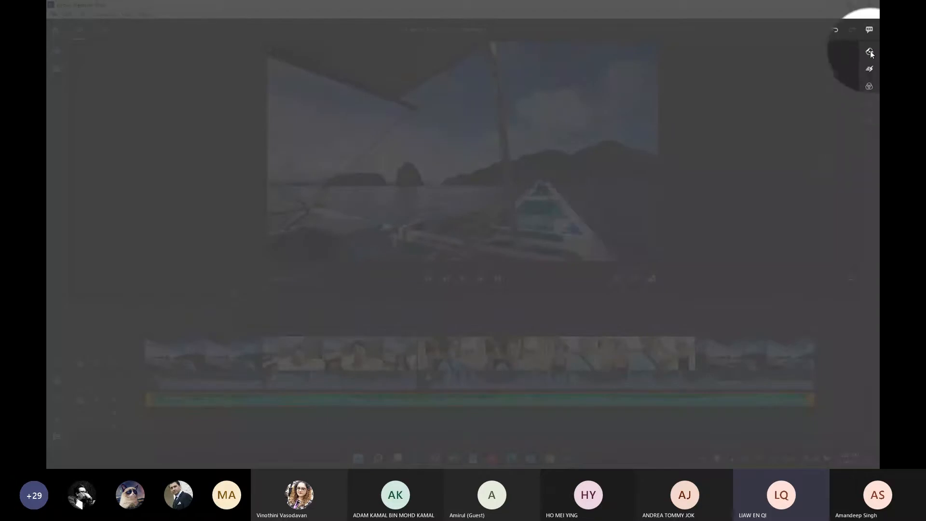
{"action": "mouse_move", "coordinate": [872, 53]}
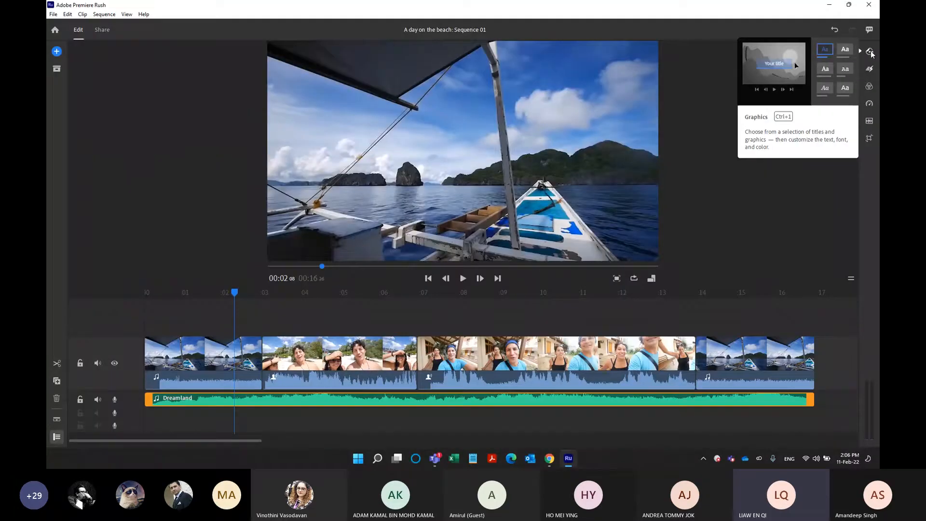
{"action": "left_click", "coordinate": [871, 51]}
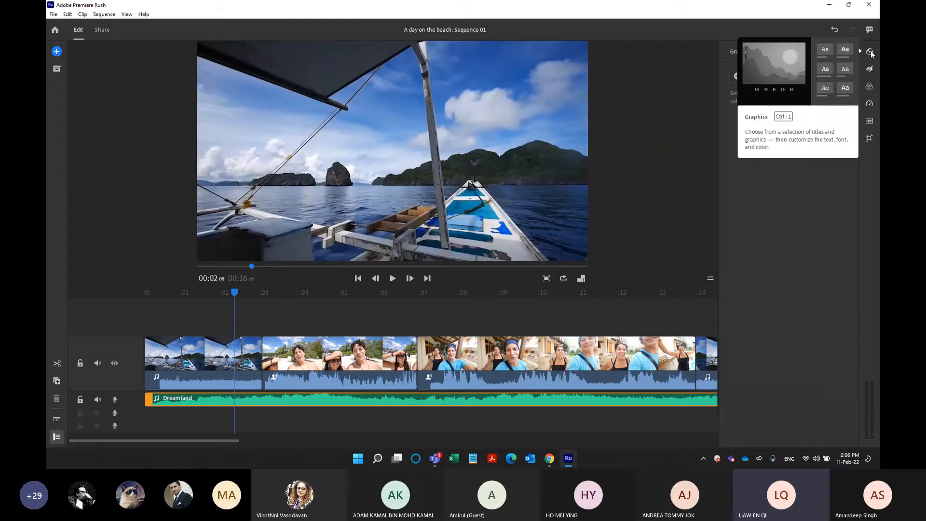
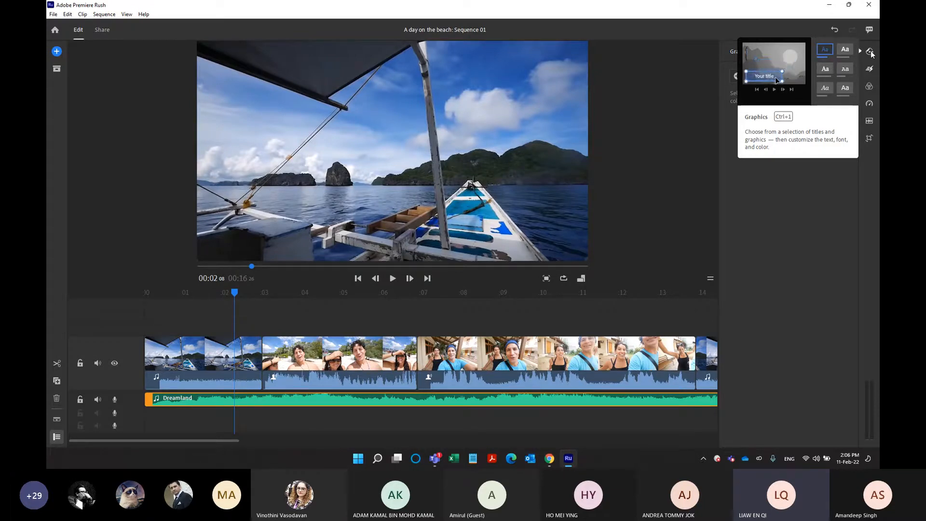
Bring up the Graphics settings and open the library of graphics that can be added.
{"action": "left_click", "coordinate": [871, 50]}
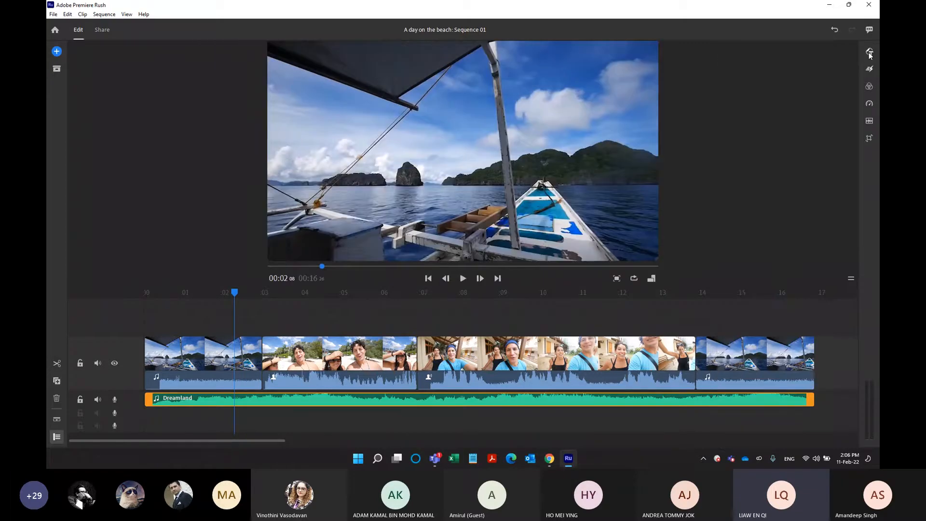
{"action": "left_click", "coordinate": [869, 52]}
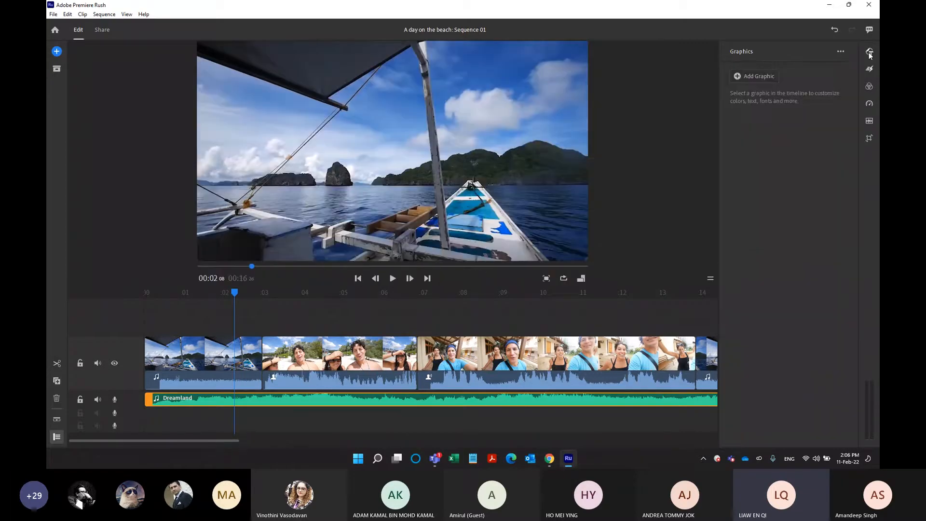
{"action": "left_click", "coordinate": [751, 78]}
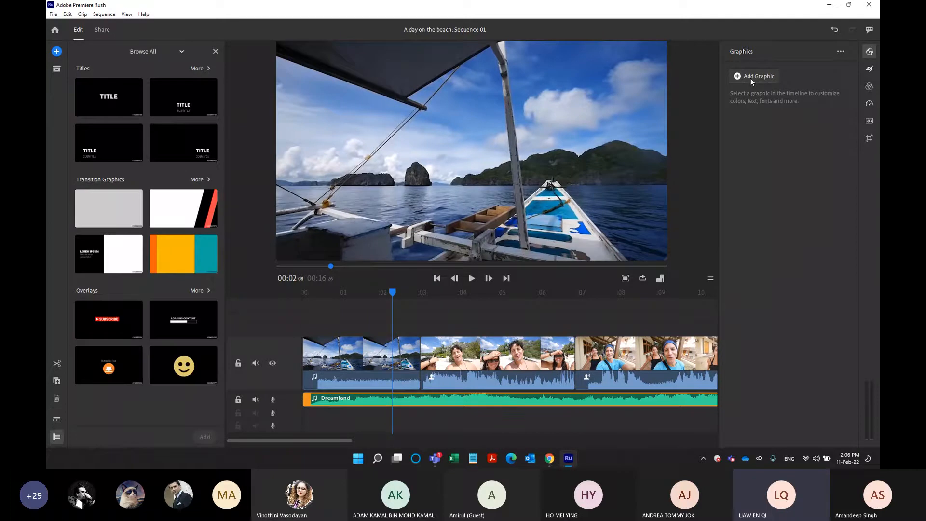
{"action": "key", "text": "ctrl"}
{"action": "key", "text": "ctrl"}
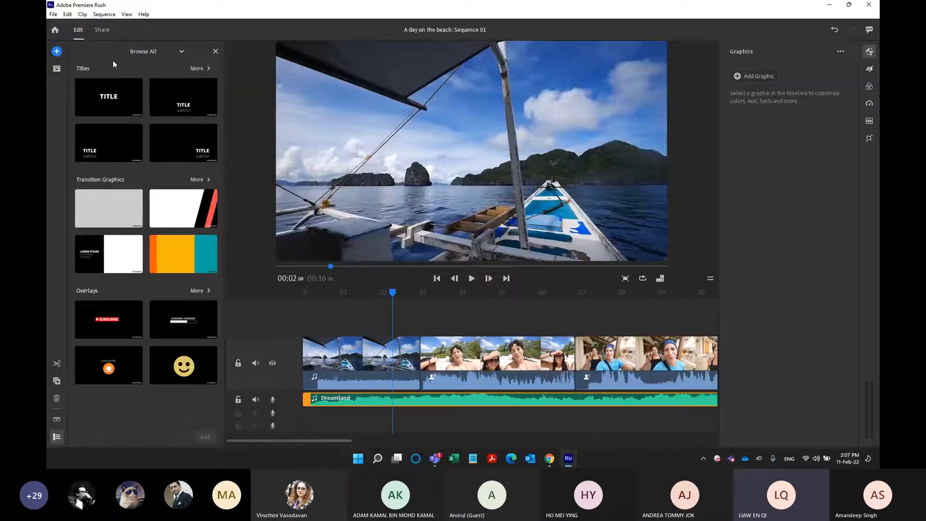
Filter the graphics library to Titles and look through the available styles, including Stylish Intro and Modern Up.
{"action": "left_click", "coordinate": [132, 51]}
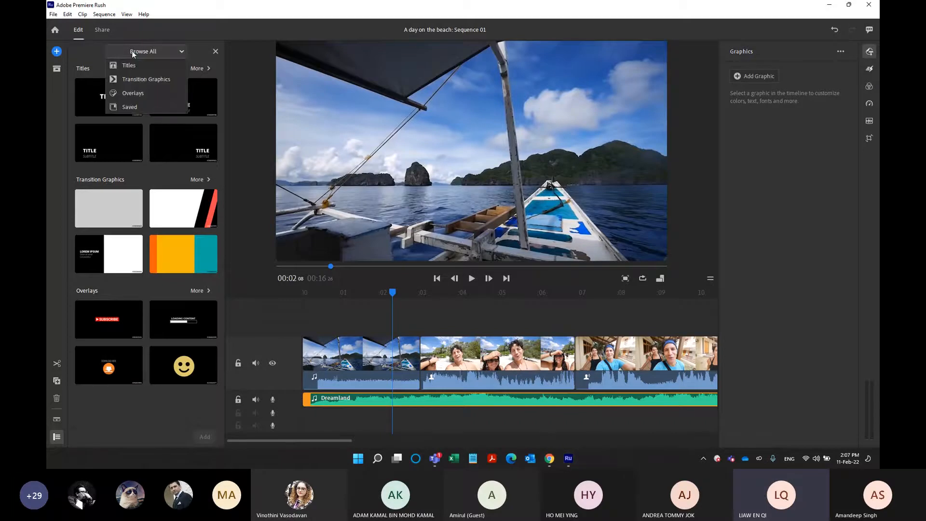
{"action": "key", "text": "ctrl"}
{"action": "key", "text": "ctrl"}
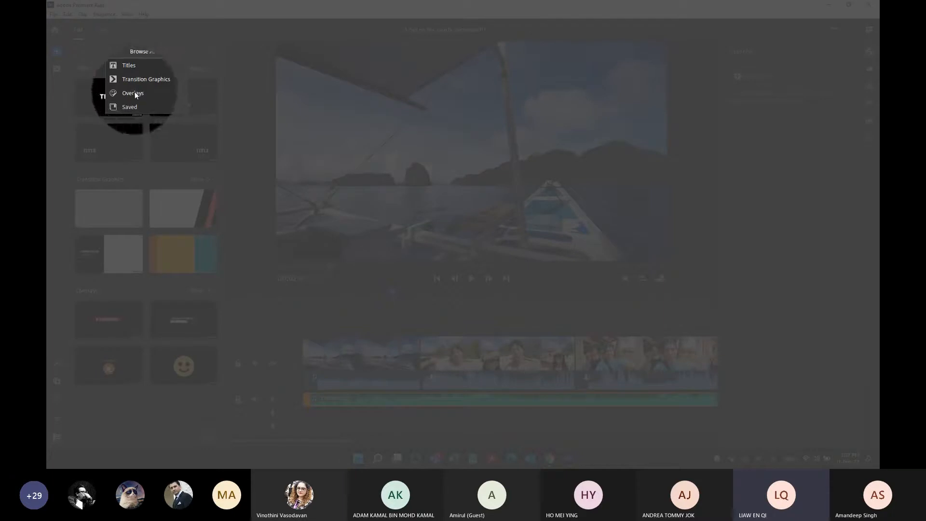
{"action": "left_click", "coordinate": [132, 65]}
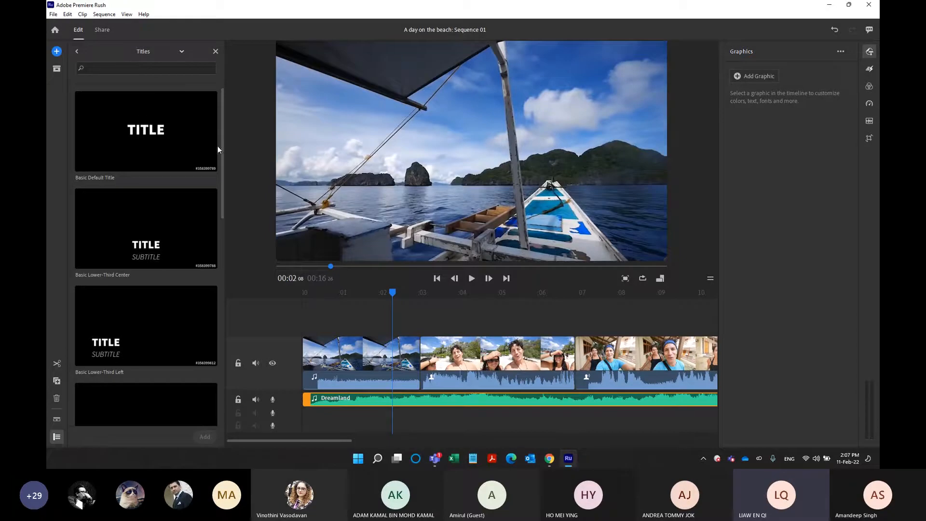
{"action": "left_click_drag", "start_coordinate": [221, 149], "coordinate": [227, 254]}
{"action": "scroll", "coordinate": [198, 239], "scroll_direction": "down", "scroll_amount": 1}
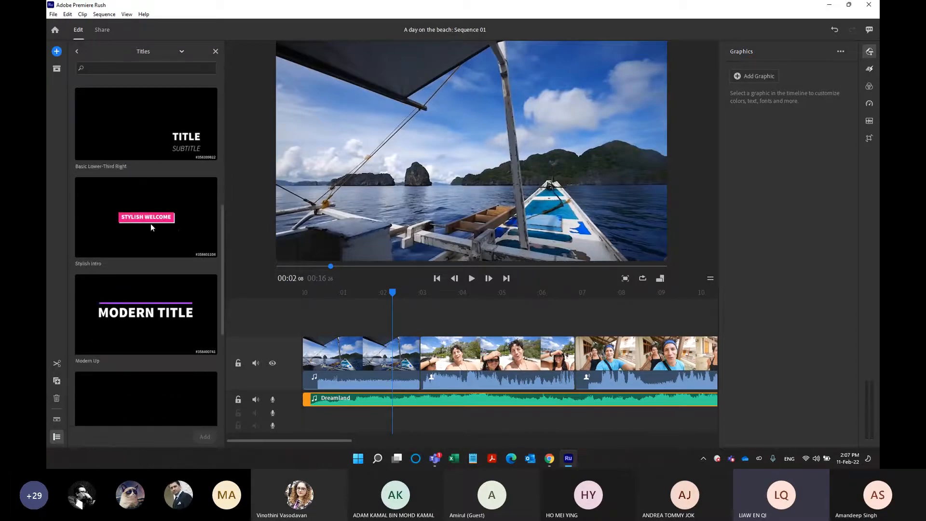
{"action": "left_click", "coordinate": [175, 298]}
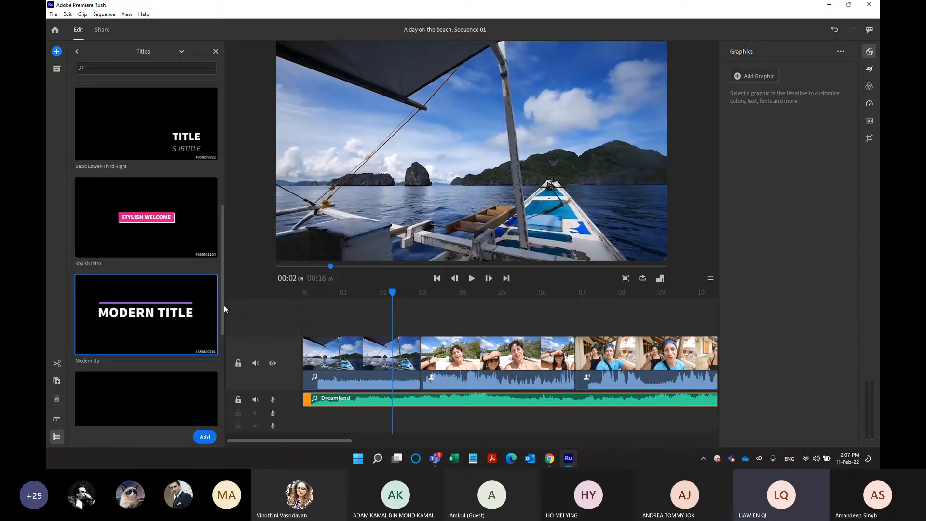
{"action": "left_click_drag", "start_coordinate": [224, 307], "coordinate": [231, 155]}
Browse the Transition Graphics and Overlays categories of the graphics library.
{"action": "left_click", "coordinate": [143, 53]}
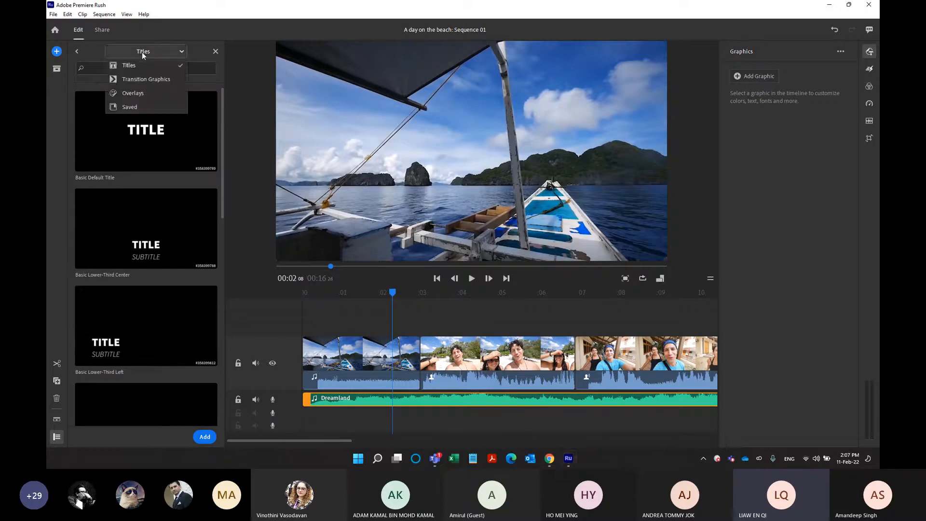
{"action": "left_click", "coordinate": [133, 77]}
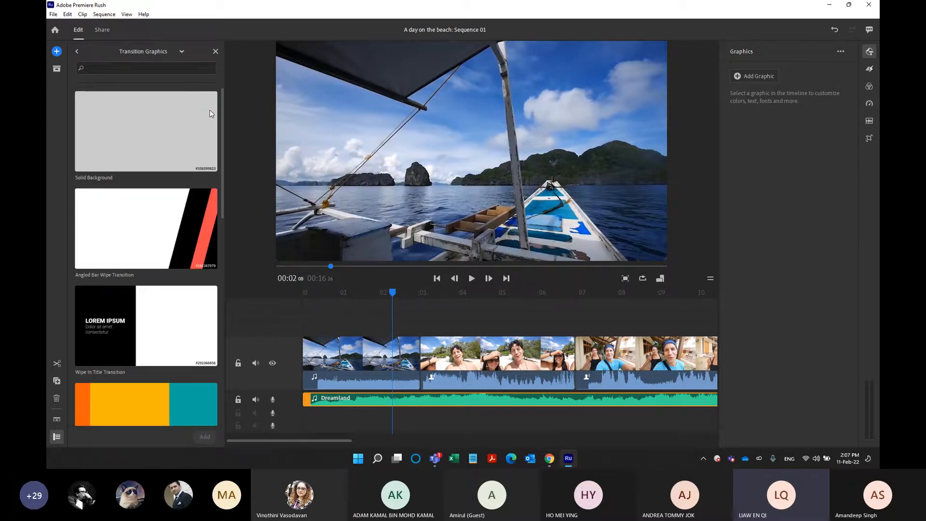
{"action": "left_click_drag", "start_coordinate": [224, 131], "coordinate": [201, 136]}
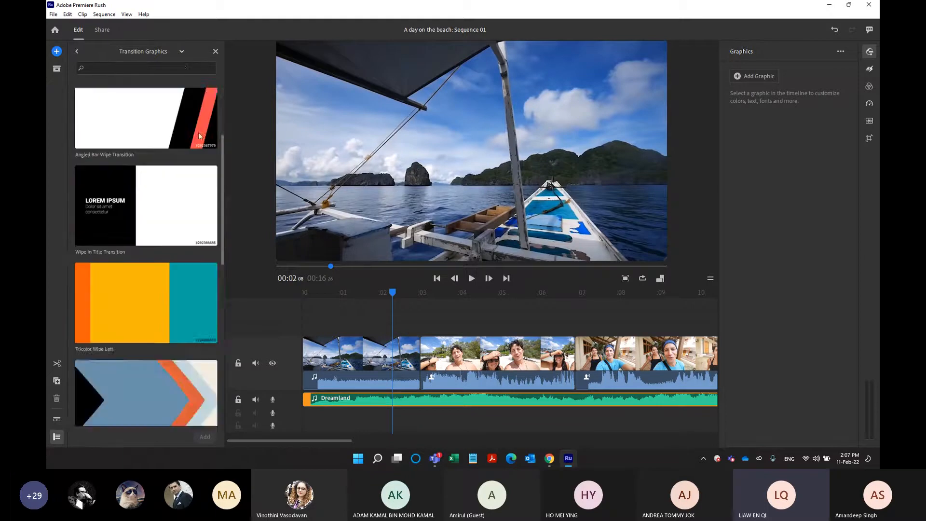
{"action": "left_click", "coordinate": [172, 52]}
{"action": "left_click", "coordinate": [158, 94]}
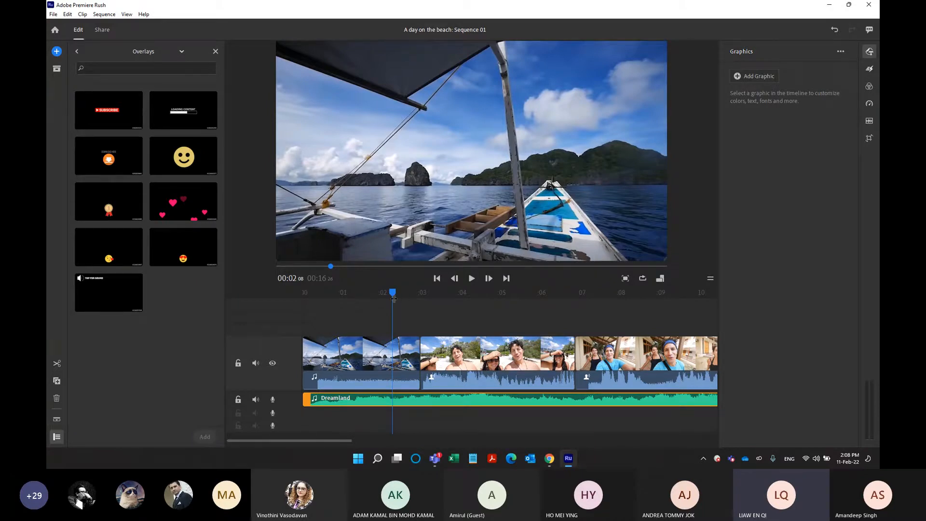
Return the playhead to the sequence start and place the Modern Up title there, above the opening boat clip.
{"action": "left_click_drag", "start_coordinate": [391, 293], "coordinate": [232, 290]}
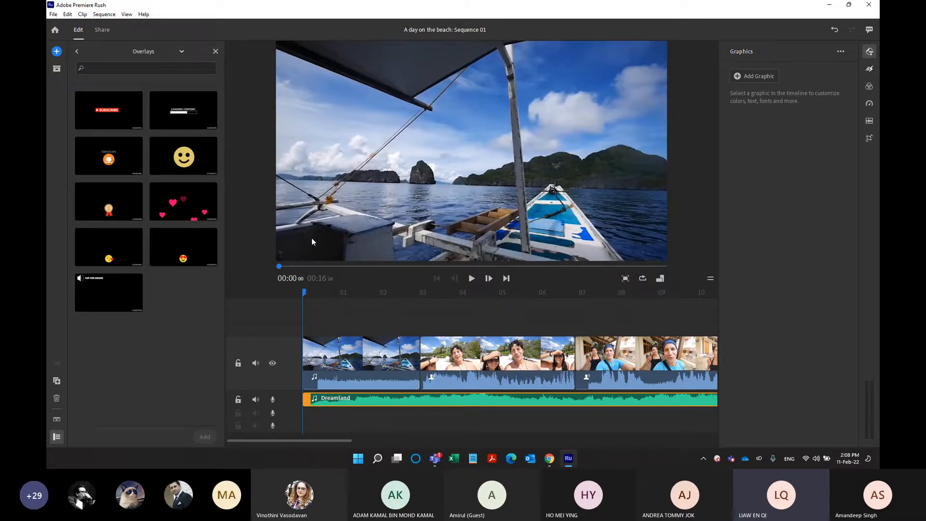
{"action": "left_click", "coordinate": [178, 52]}
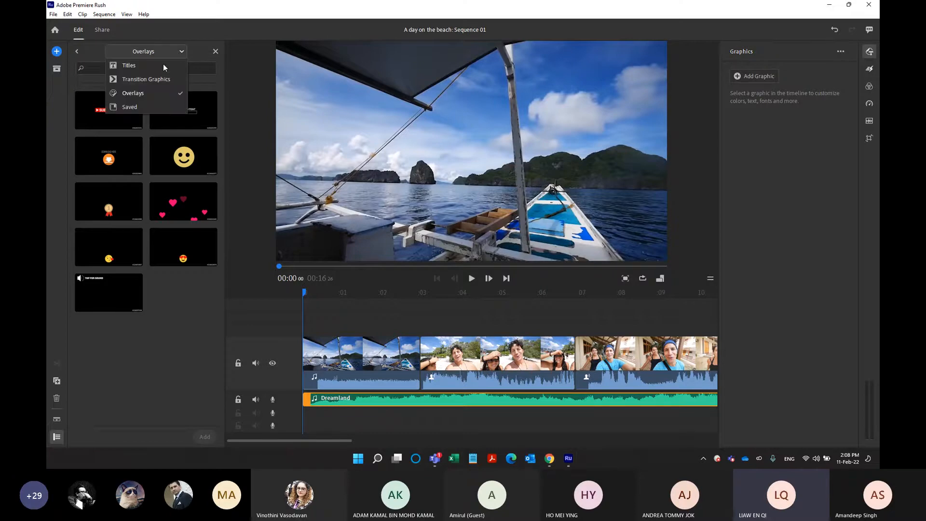
{"action": "left_click", "coordinate": [163, 64]}
{"action": "left_click", "coordinate": [220, 139]}
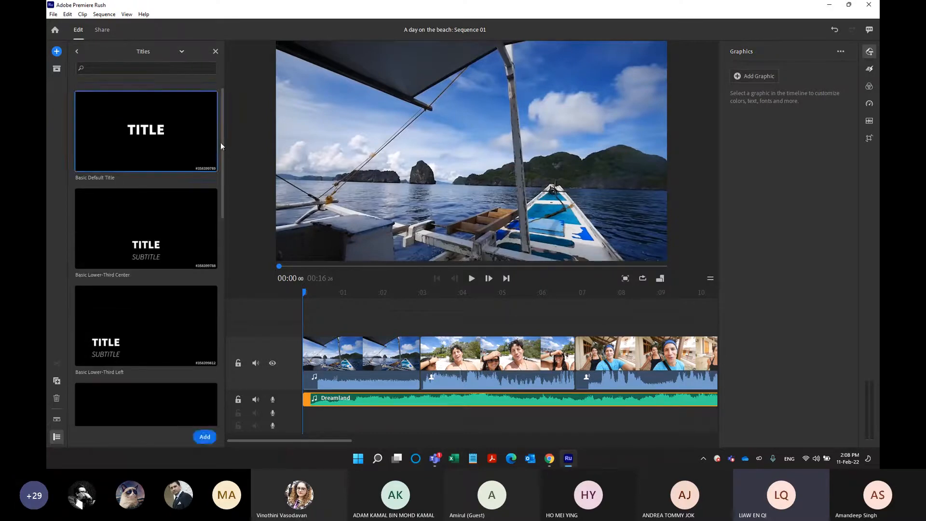
{"action": "scroll", "coordinate": [222, 222], "scroll_direction": "down", "scroll_amount": 3}
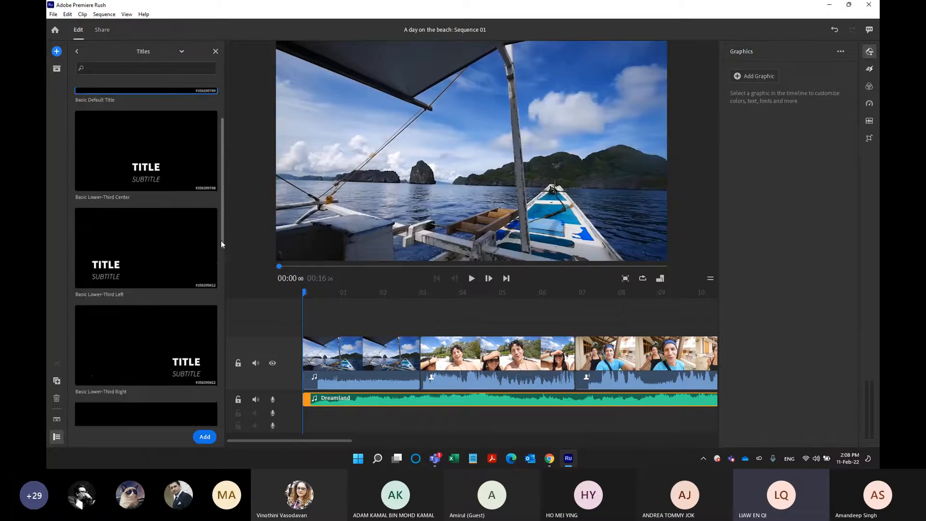
{"action": "scroll", "coordinate": [221, 268], "scroll_direction": "down", "scroll_amount": 1}
{"action": "left_click", "coordinate": [195, 238]}
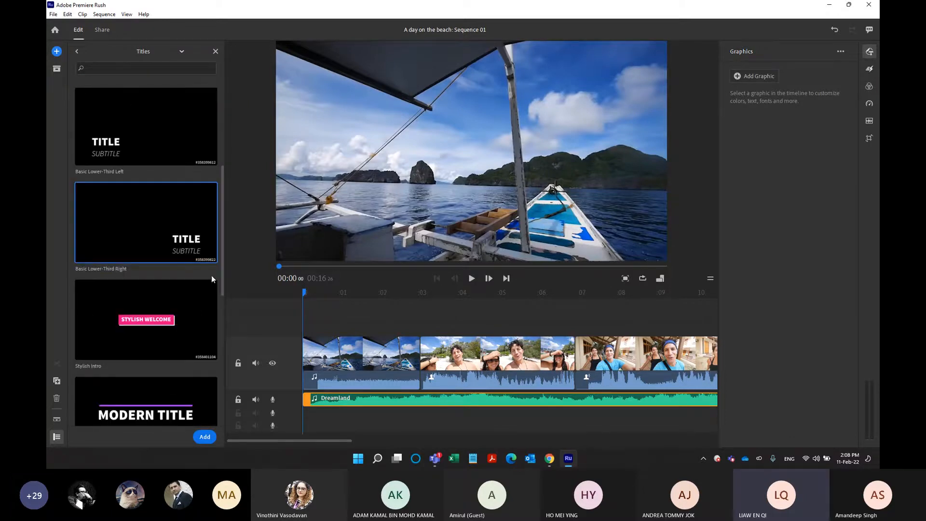
{"action": "left_click", "coordinate": [162, 324]}
{"action": "left_click_drag", "start_coordinate": [222, 277], "coordinate": [218, 325]}
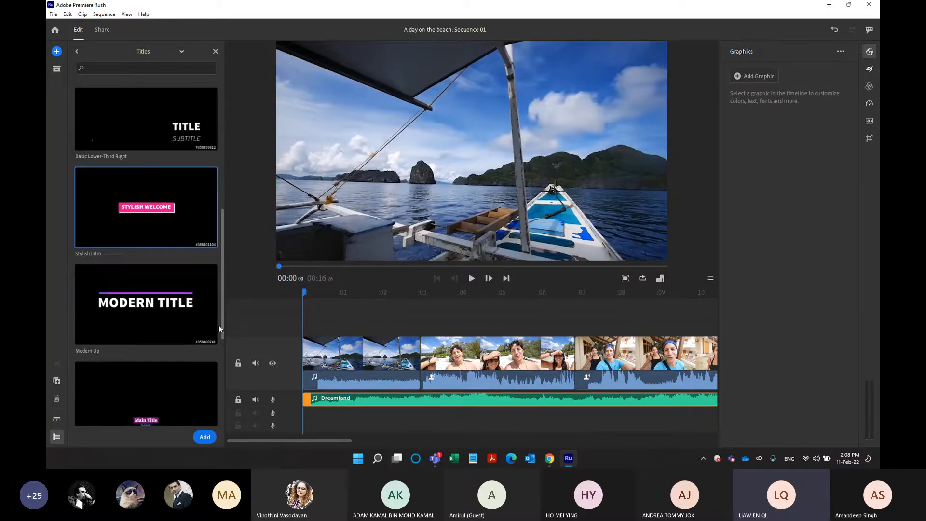
{"action": "left_click", "coordinate": [175, 303]}
{"action": "left_click_drag", "start_coordinate": [137, 305], "coordinate": [301, 331]}
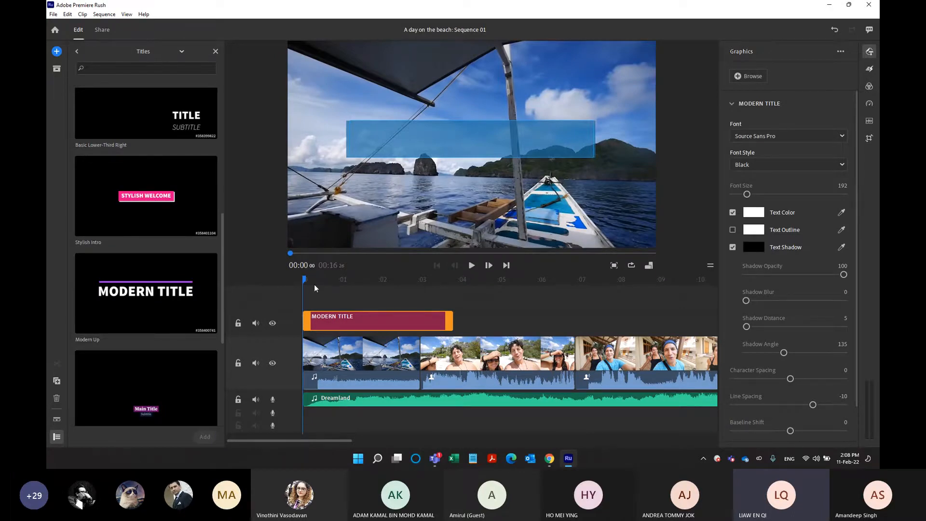
Preview the start of the new title and mute the main video track and the Dreamland music track.
{"action": "key", "text": "space"}
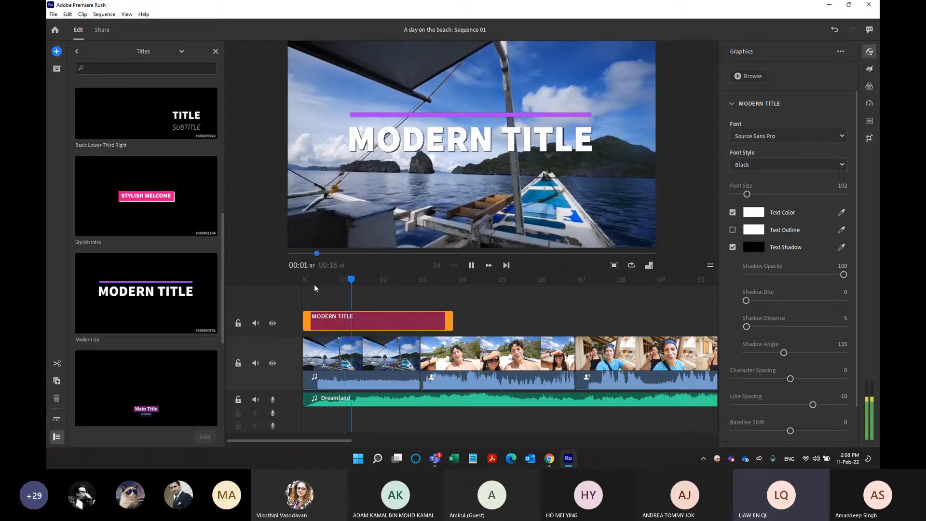
{"action": "key", "text": "space"}
{"action": "left_click", "coordinate": [256, 400]}
{"action": "left_click", "coordinate": [255, 365]}
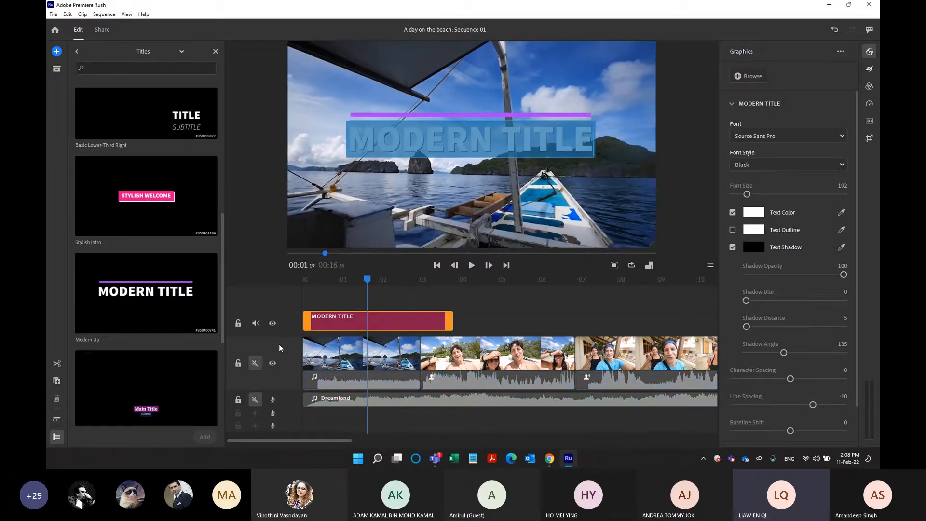
Play the sequence from the start to watch the title animate over the opening boat clip without sound.
{"action": "left_click_drag", "start_coordinate": [370, 277], "coordinate": [290, 276]}
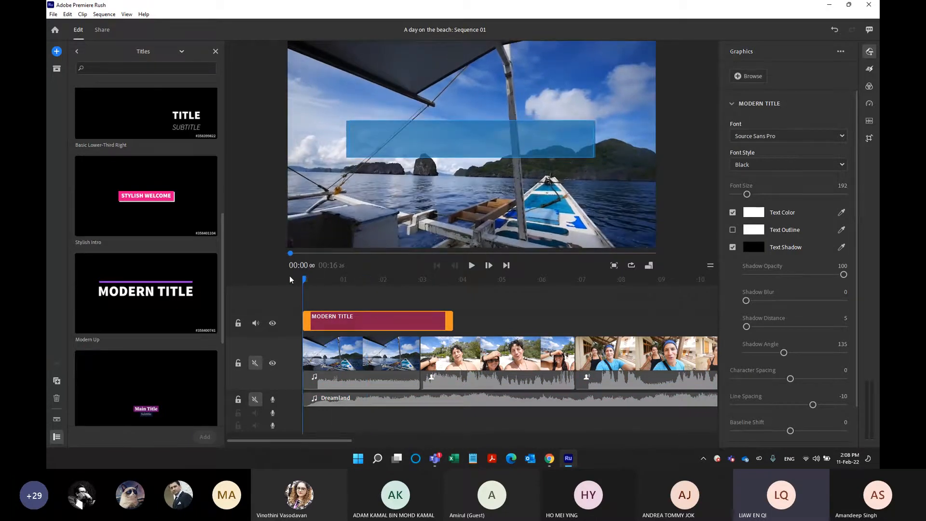
{"action": "left_click", "coordinate": [491, 323]}
{"action": "left_click", "coordinate": [296, 277]}
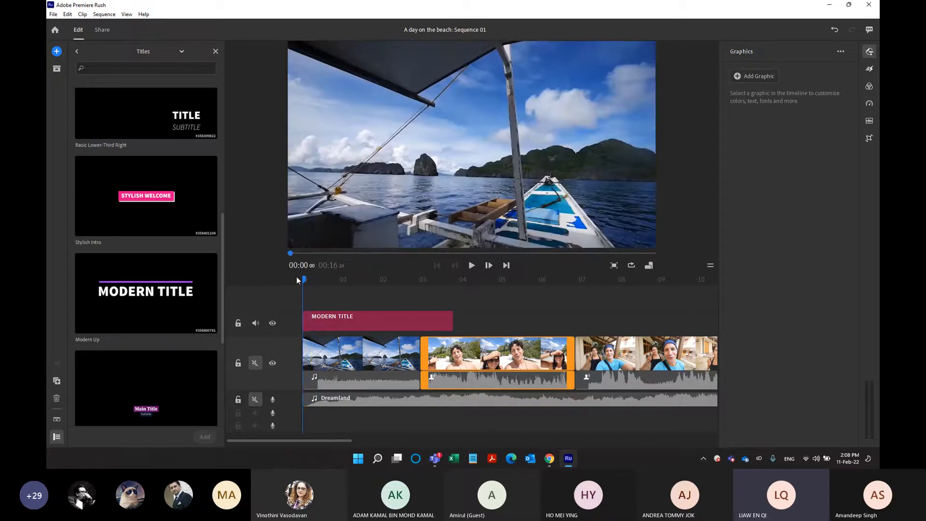
{"action": "key", "text": "space"}
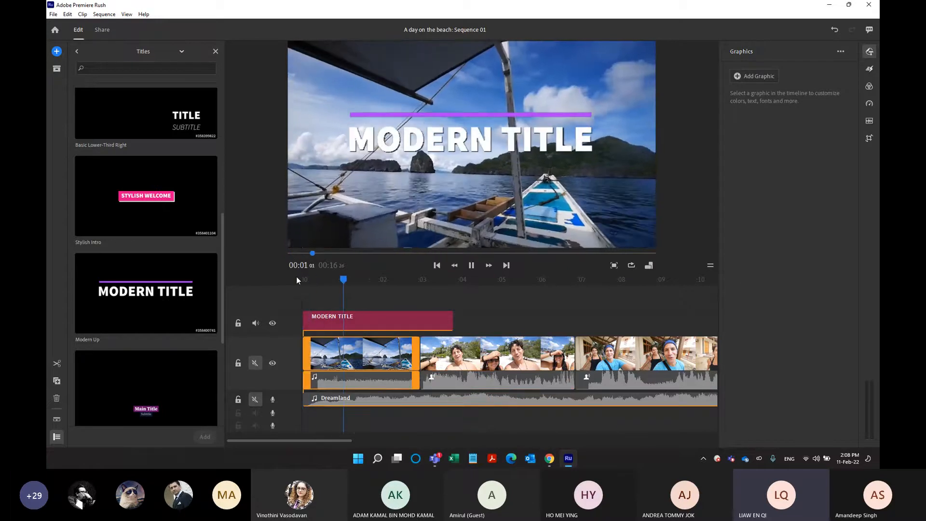
{"action": "key", "text": "space"}
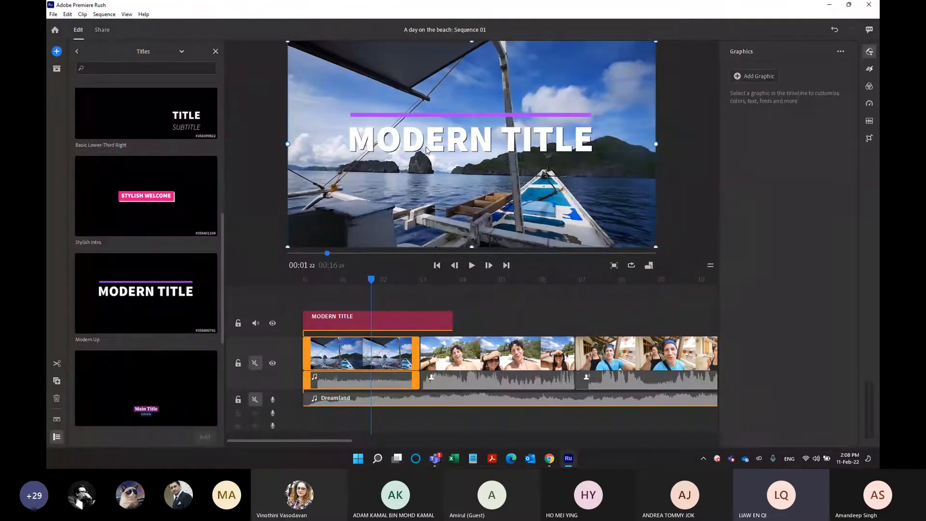
Replace the placeholder text of the title with "A day on the Beach".
{"action": "left_click", "coordinate": [391, 321]}
{"action": "double_click", "coordinate": [400, 139]}
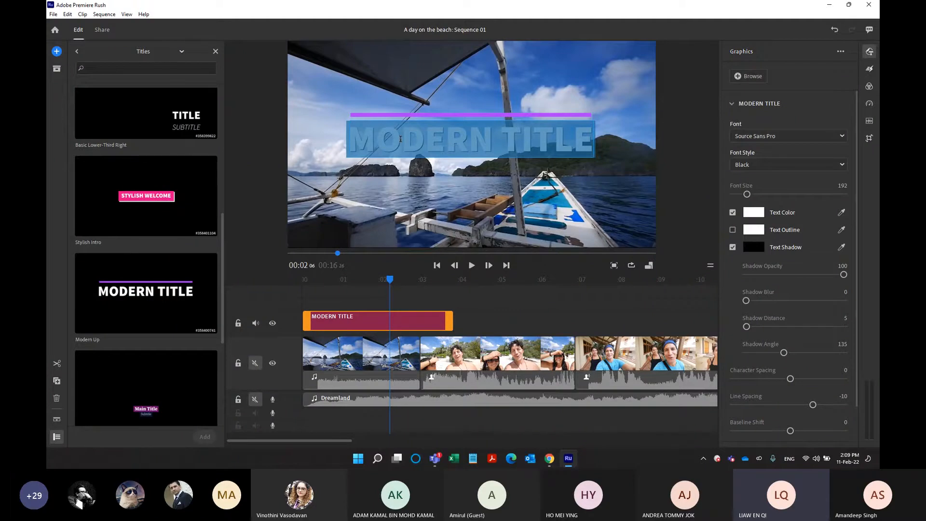
{"action": "type", "text": "Beach Day"}
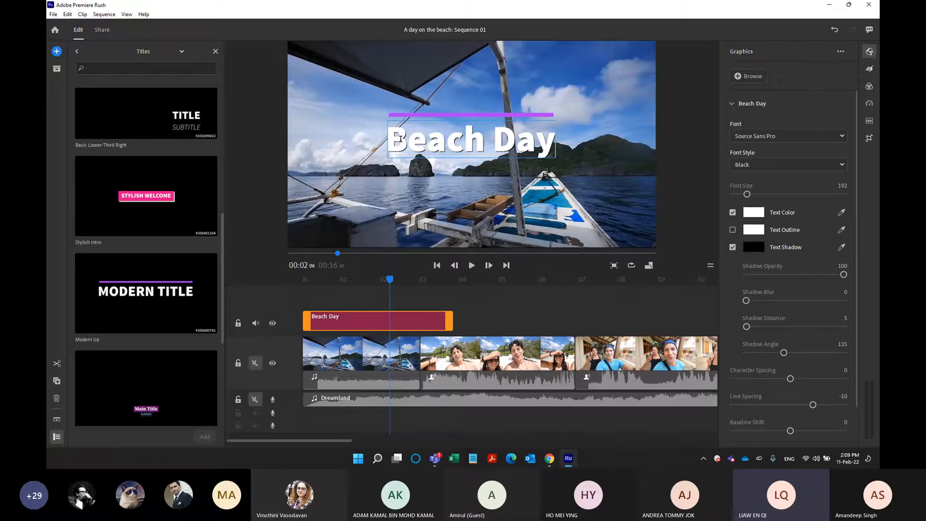
{"action": "key", "text": "BackSpace"}
{"action": "key", "text": "BackSpace"}
{"action": "key", "text": "BackSpace"}
{"action": "key", "text": "BackSpace"}
{"action": "key", "text": "BackSpace"}
{"action": "key", "text": "BackSpace"}
{"action": "key", "text": "BackSpace"}
{"action": "key", "text": "BackSpace"}
{"action": "key", "text": "BackSpace"}
{"action": "type", "text": "A"}
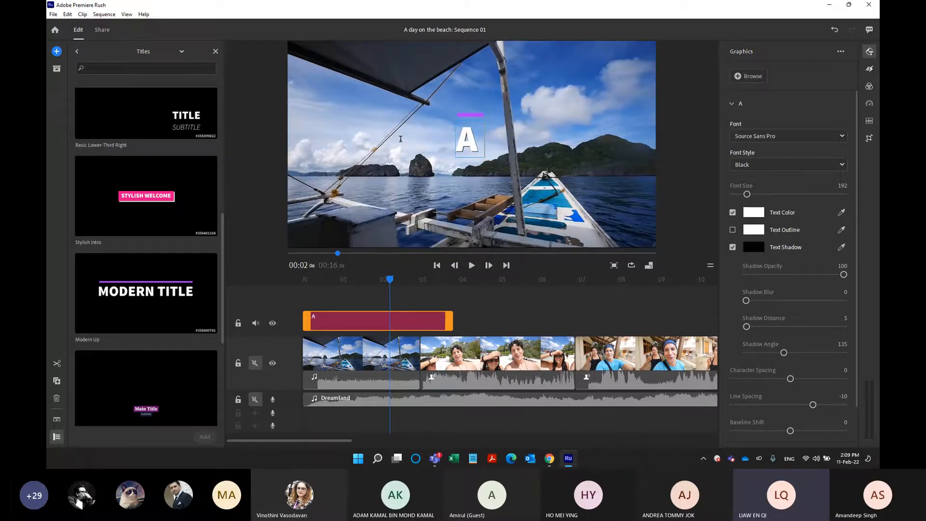
{"action": "type", "text": " day on the Beach"}
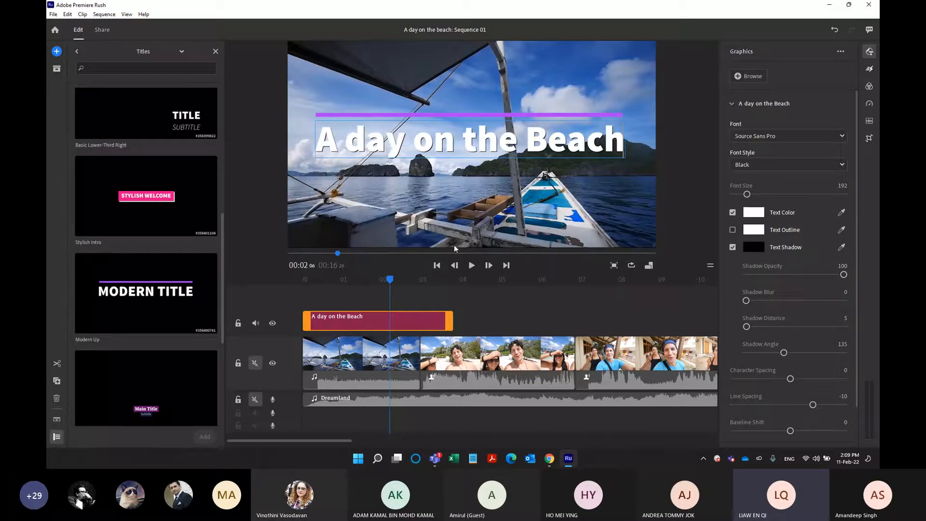
Deselect the title and move the playhead to 00:01:04 to check its new text over the boat clip.
{"action": "left_click", "coordinate": [538, 306]}
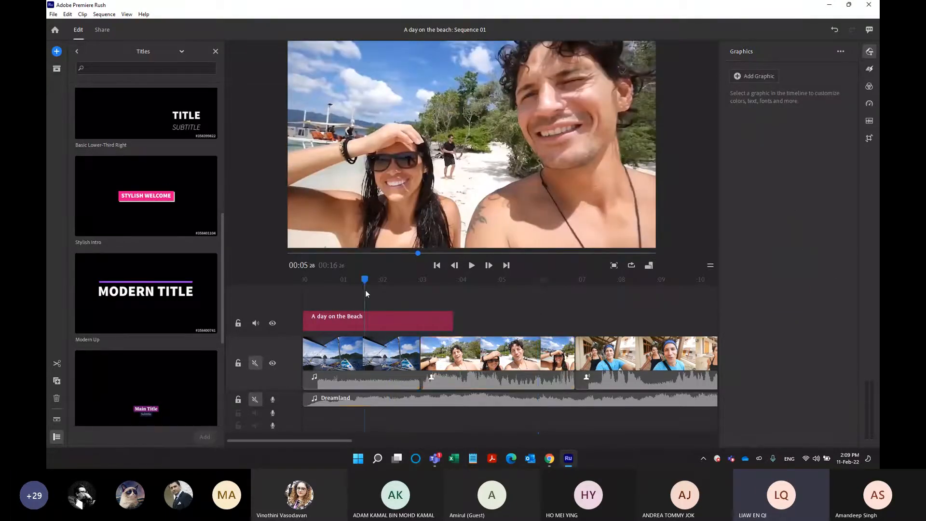
{"action": "left_click", "coordinate": [356, 279]}
{"action": "mouse_move", "coordinate": [357, 280]}
{"action": "left_mouse_down"}
{"action": "mouse_move", "coordinate": [308, 278]}
{"action": "mouse_move", "coordinate": [348, 281]}
{"action": "left_mouse_up"}
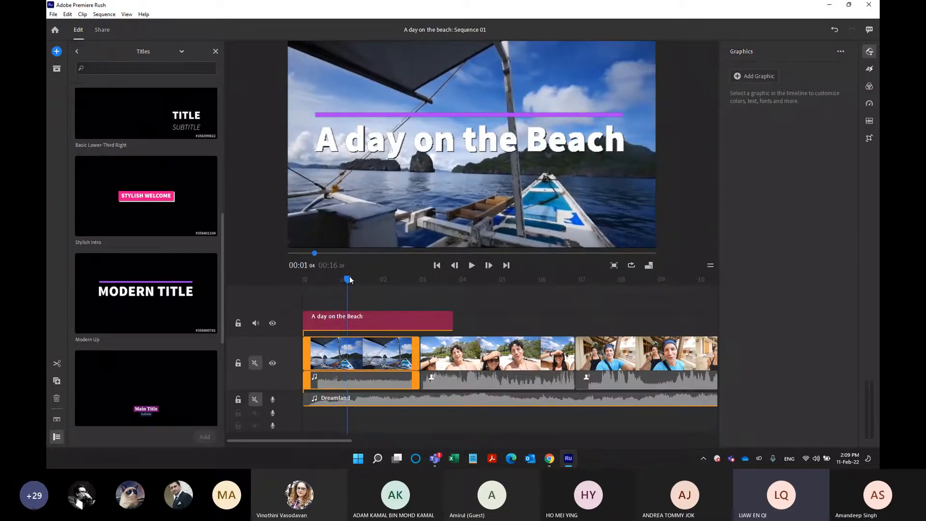
Select the title, the opening boat clip and the two clips after it in turn to compare their positions.
{"action": "left_click", "coordinate": [363, 317]}
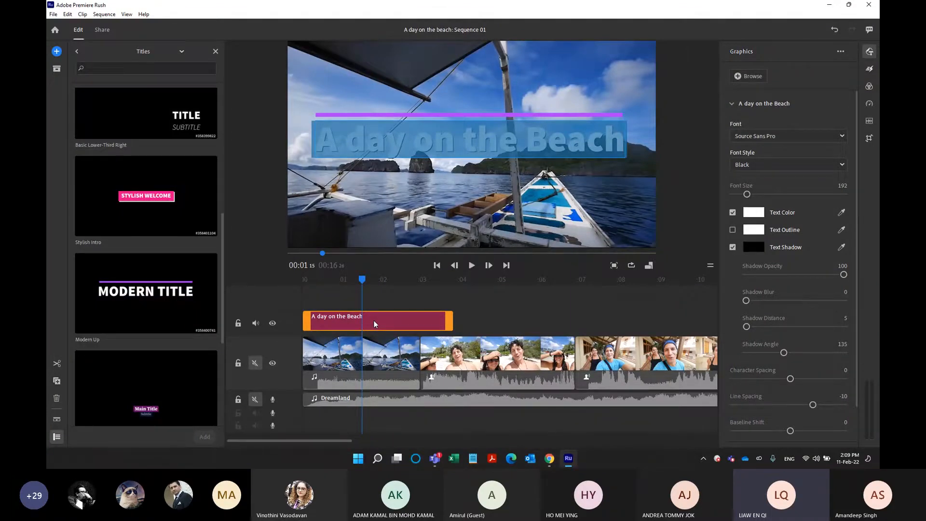
{"action": "left_click", "coordinate": [386, 360]}
{"action": "left_click", "coordinate": [433, 353]}
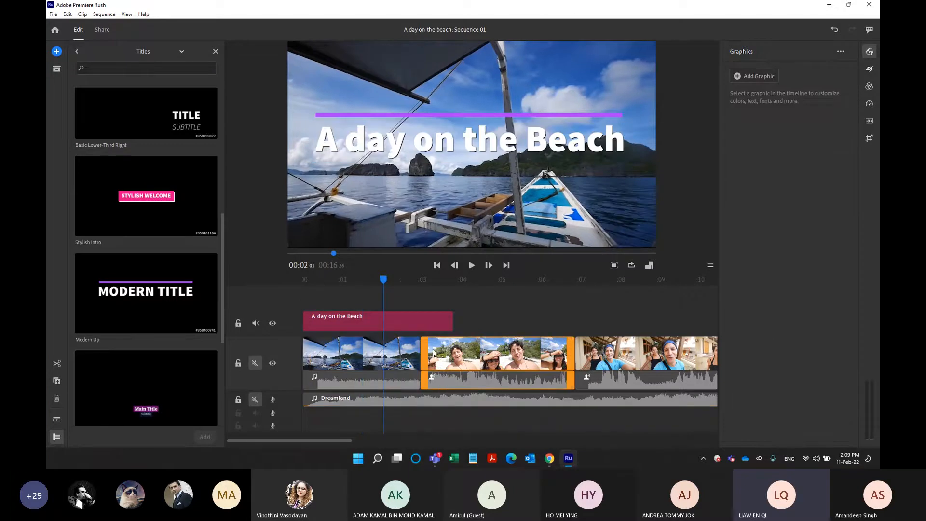
{"action": "left_click", "coordinate": [581, 351]}
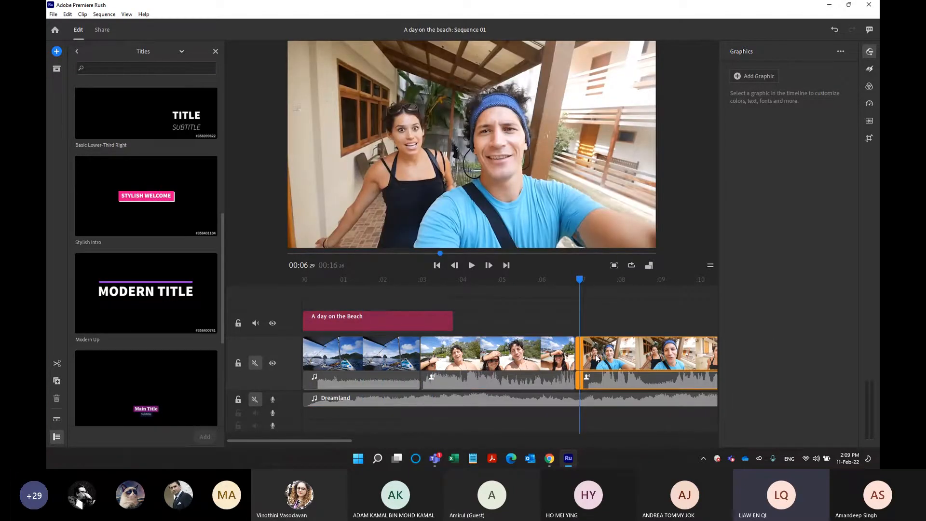
Shorten the title by trimming its end to line up with the end of the opening boat clip.
{"action": "left_click", "coordinate": [535, 362]}
{"action": "left_click", "coordinate": [390, 337]}
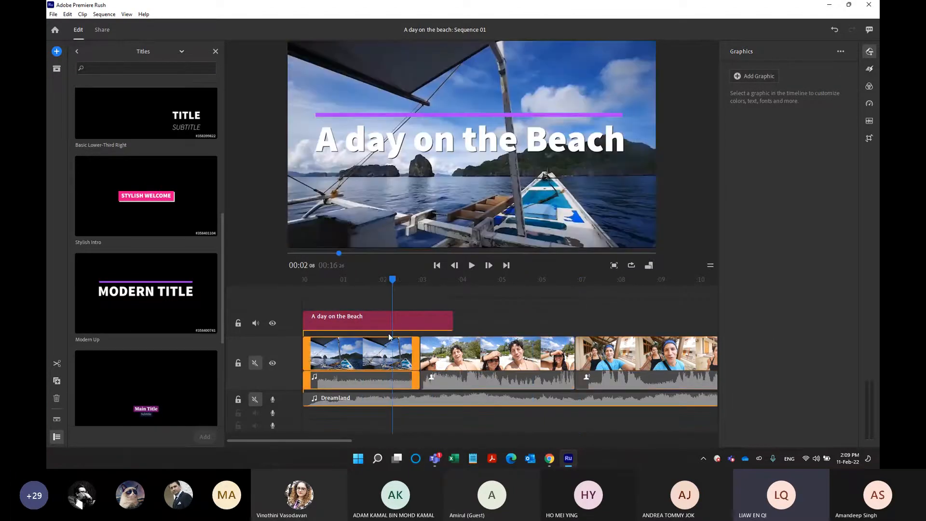
{"action": "left_click", "coordinate": [373, 318]}
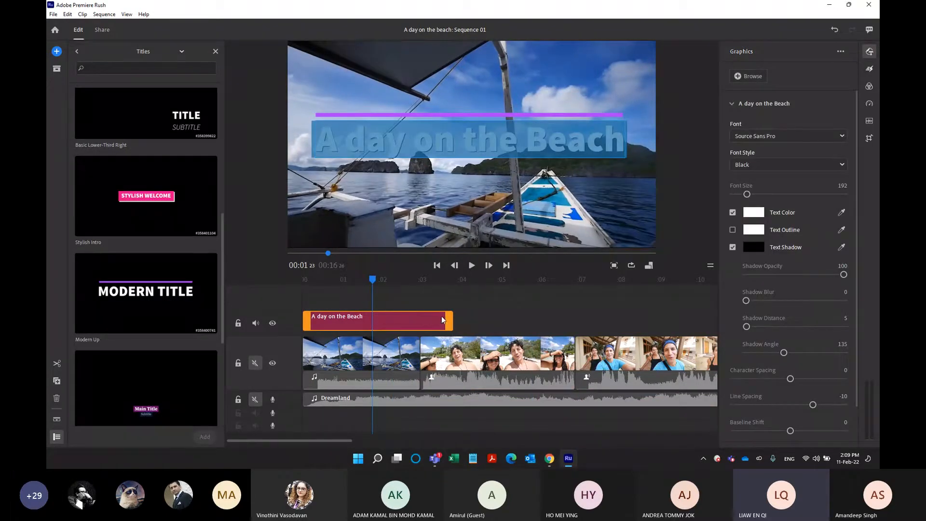
{"action": "left_click_drag", "start_coordinate": [443, 317], "coordinate": [419, 323]}
{"action": "left_click_drag", "start_coordinate": [374, 283], "coordinate": [361, 280]}
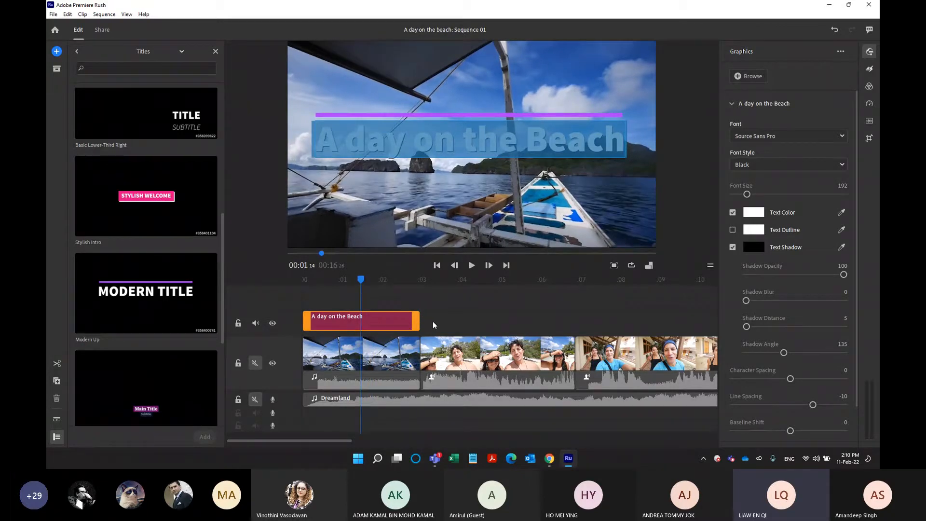
Review the title's graphic property groups and play the sequence past the title to check its trimmed length.
{"action": "left_click", "coordinate": [396, 319]}
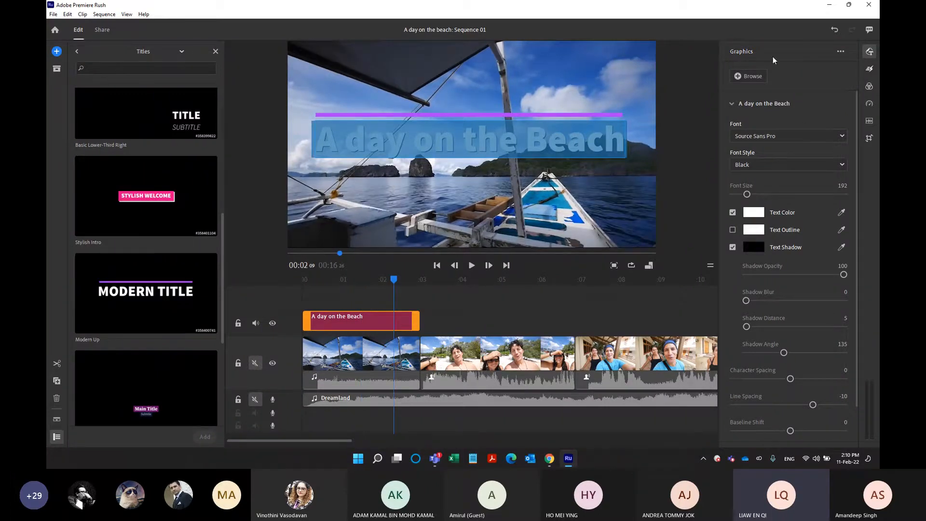
{"action": "left_click", "coordinate": [870, 52]}
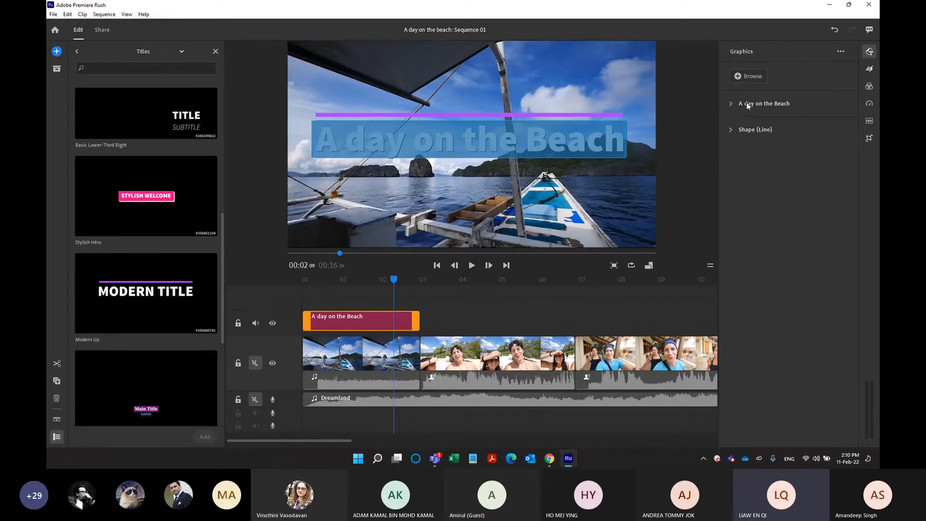
{"action": "key", "text": "ctrl"}
{"action": "key", "text": "ctrl"}
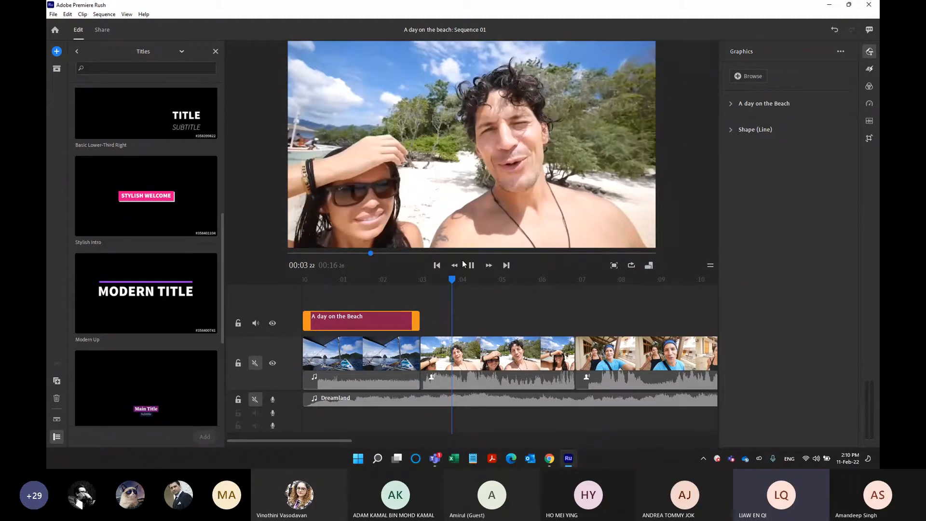
{"action": "left_click", "coordinate": [338, 292]}
Set the title text's font style to Bold and its font size to 171.
{"action": "left_click", "coordinate": [363, 317]}
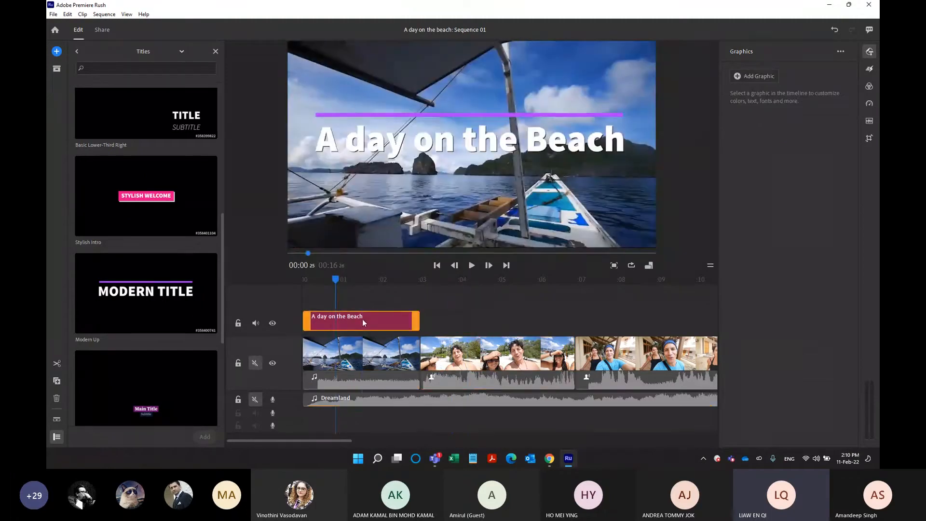
{"action": "left_click", "coordinate": [758, 114]}
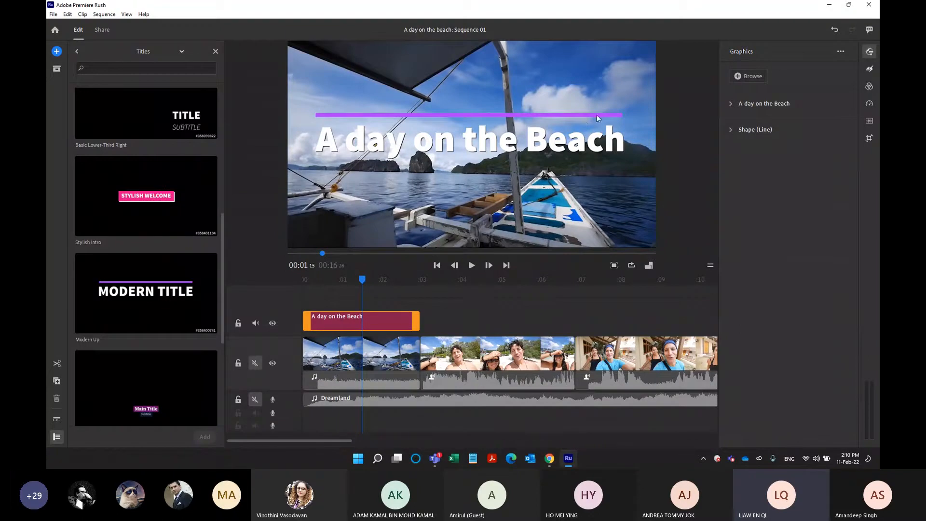
{"action": "left_click", "coordinate": [731, 104]}
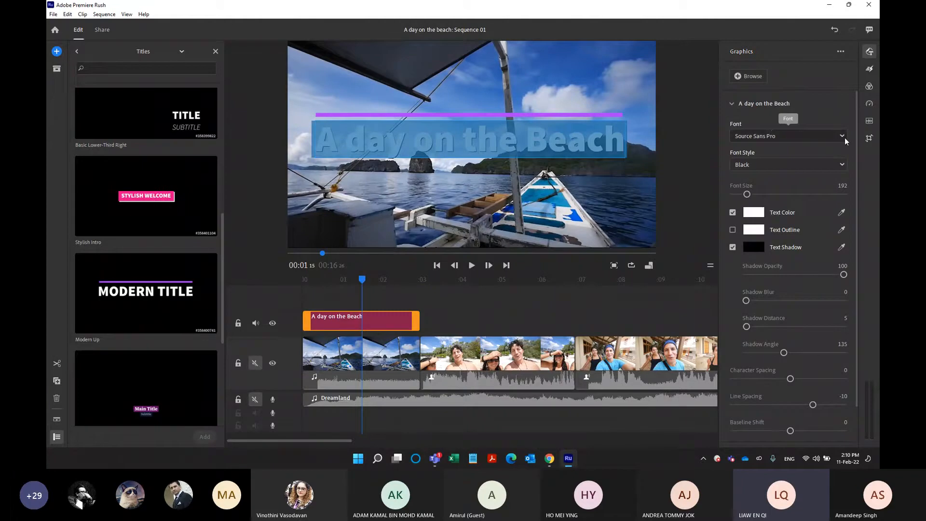
{"action": "left_click", "coordinate": [842, 165]}
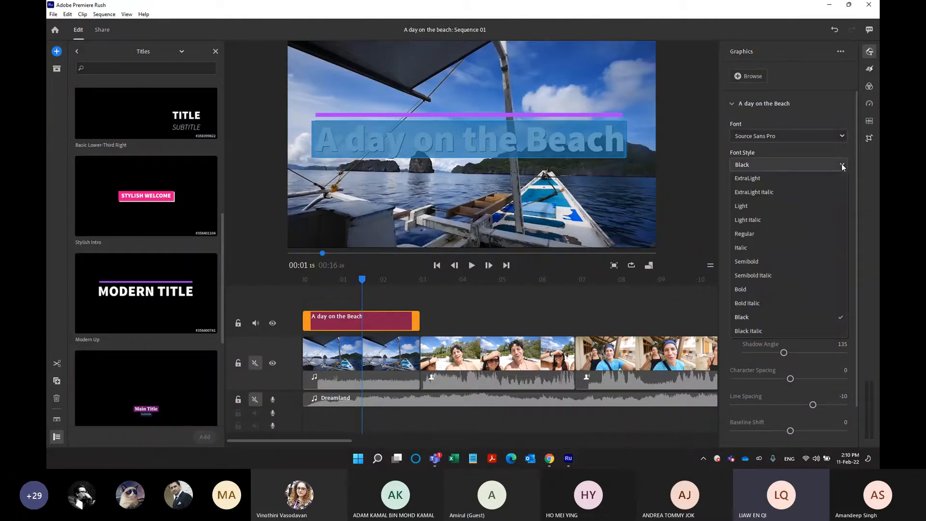
{"action": "left_click", "coordinate": [764, 290]}
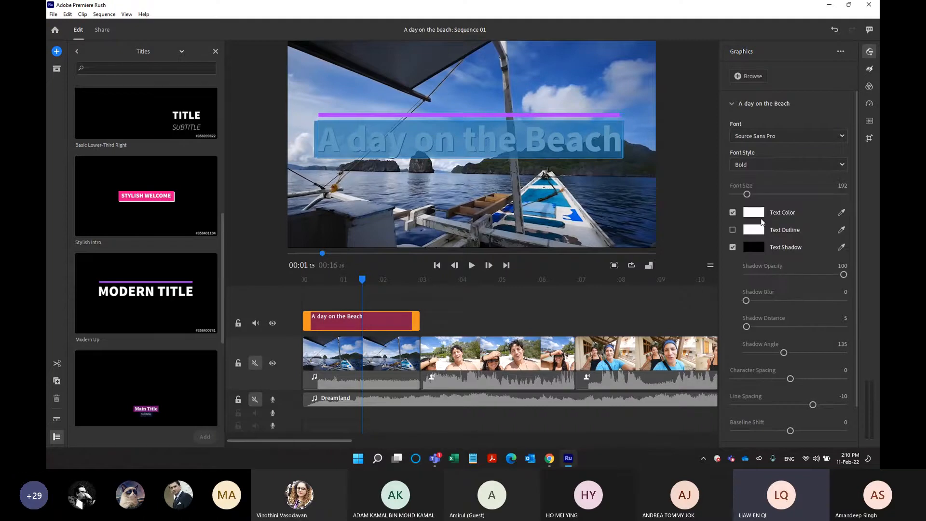
{"action": "left_click_drag", "start_coordinate": [750, 193], "coordinate": [745, 194]}
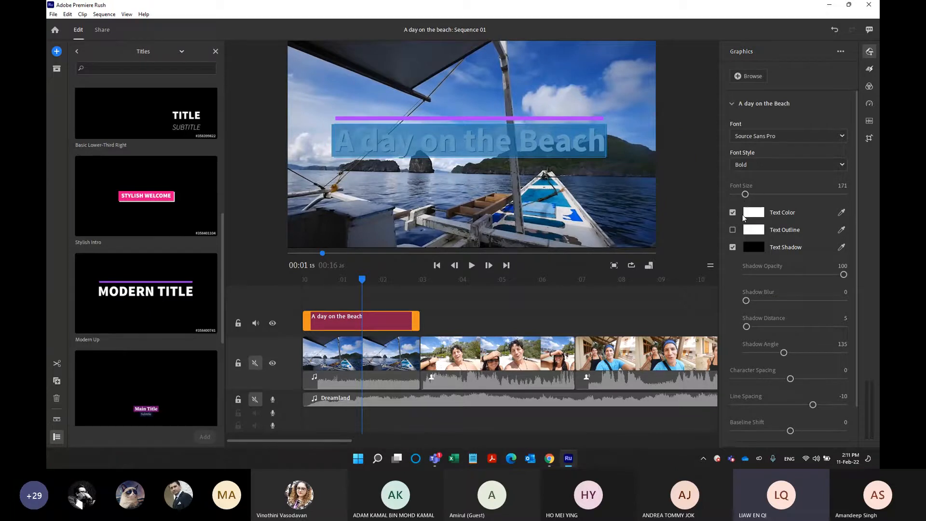
Change the title's text color to red, FF0F0F.
{"action": "left_click", "coordinate": [753, 212]}
{"action": "left_click", "coordinate": [466, 282]}
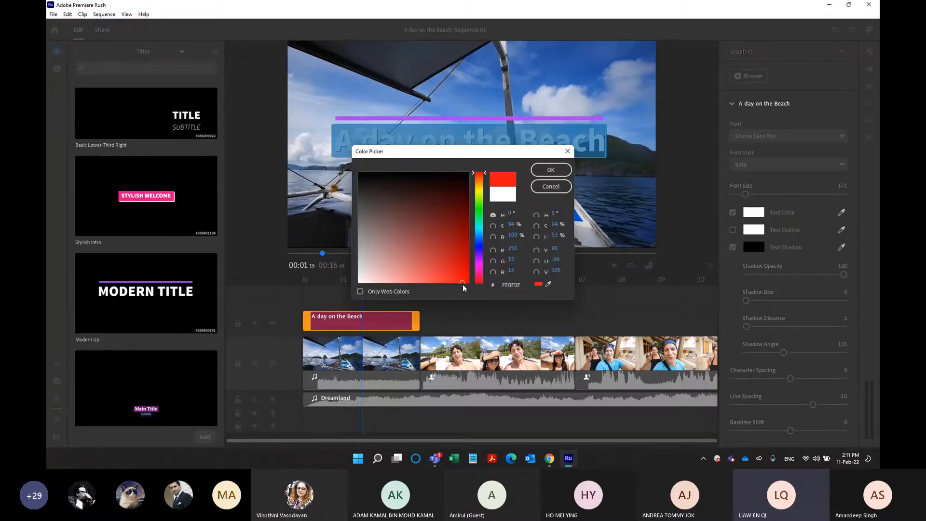
{"action": "left_click", "coordinate": [551, 169]}
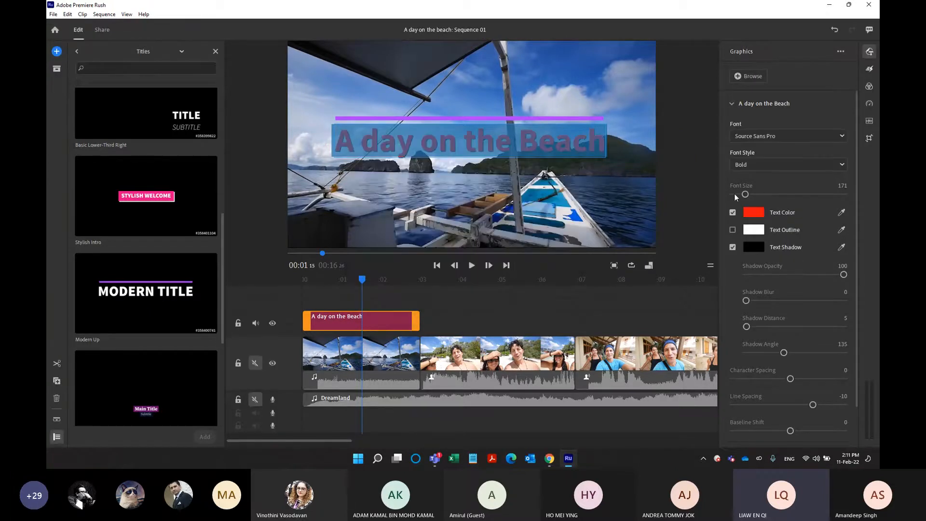
Add a white outline to the title text and set the outline size to 16.
{"action": "left_click", "coordinate": [733, 230]}
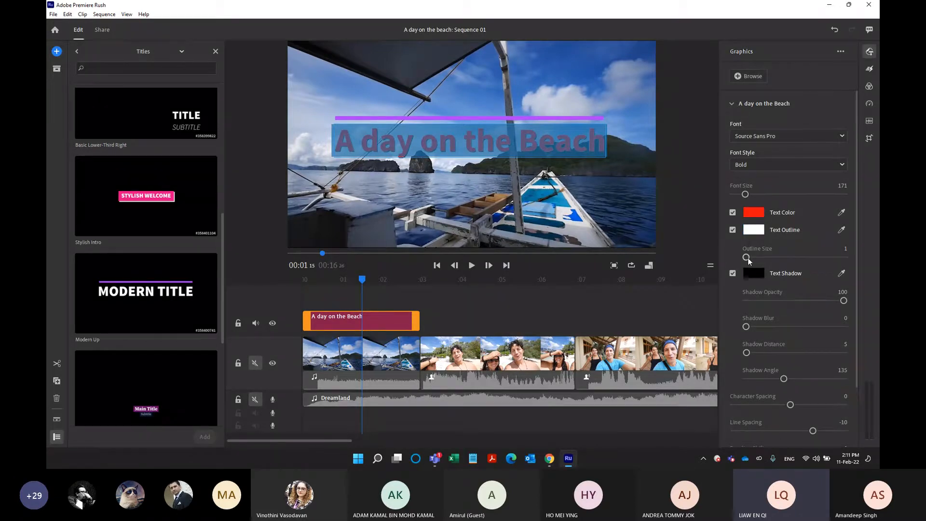
{"action": "left_click_drag", "start_coordinate": [749, 257], "coordinate": [763, 257]}
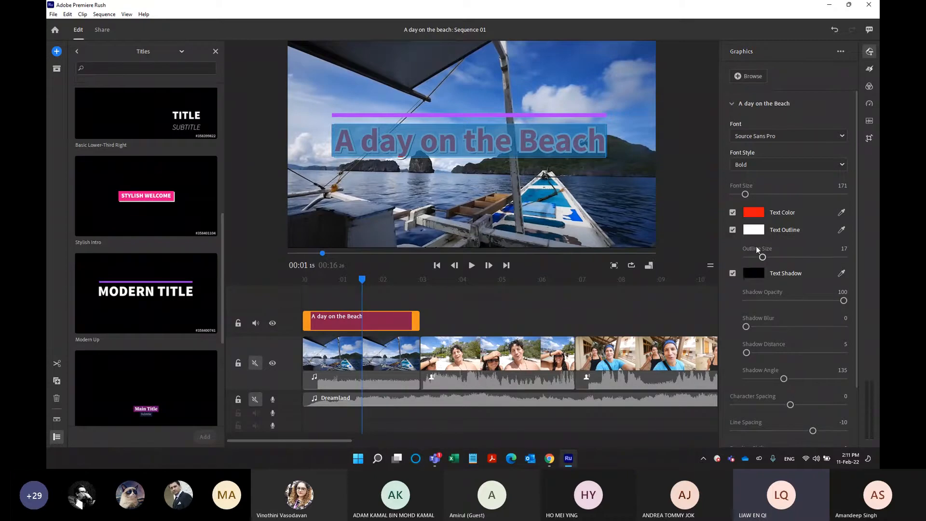
{"action": "left_click_drag", "start_coordinate": [762, 257], "coordinate": [760, 259]}
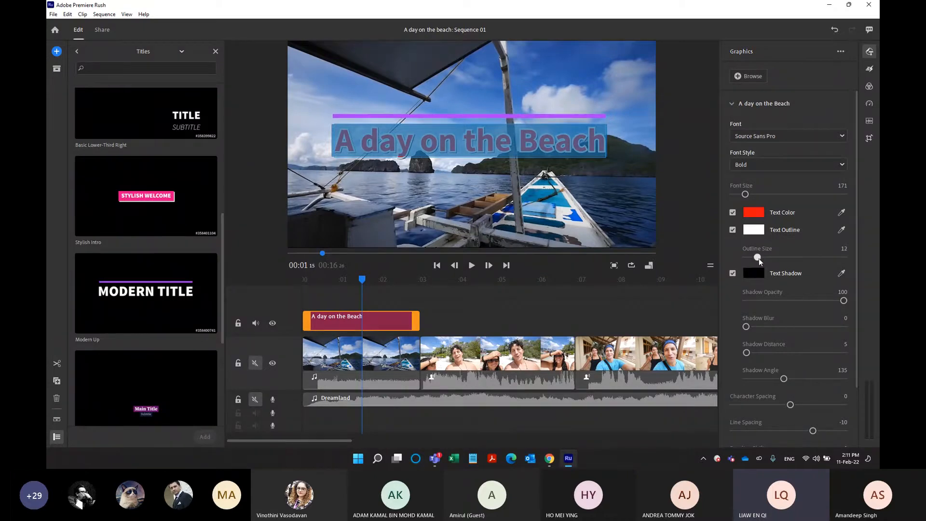
{"action": "left_click_drag", "start_coordinate": [760, 259], "coordinate": [761, 259]}
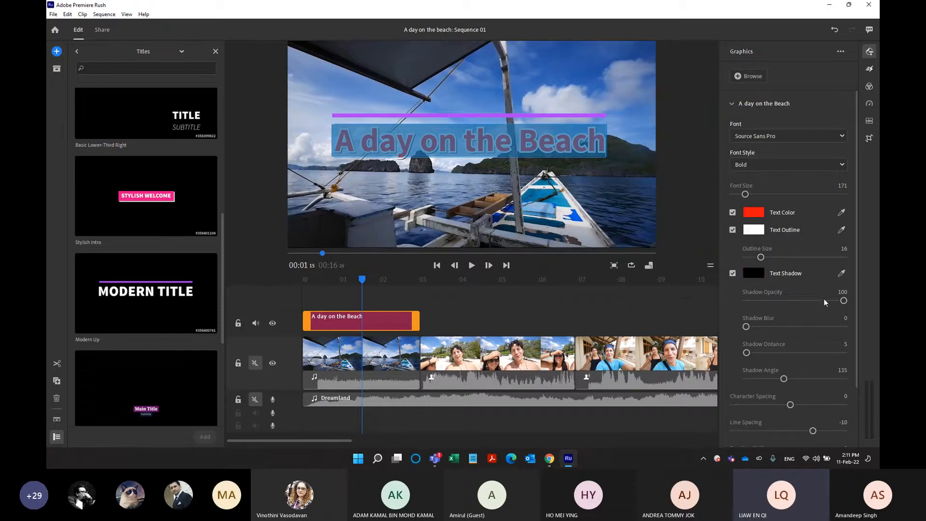
Set the title text's shadow distance to 13 and its character spacing to 83.
{"action": "left_click", "coordinate": [754, 353]}
{"action": "left_click_drag", "start_coordinate": [754, 354], "coordinate": [773, 353]}
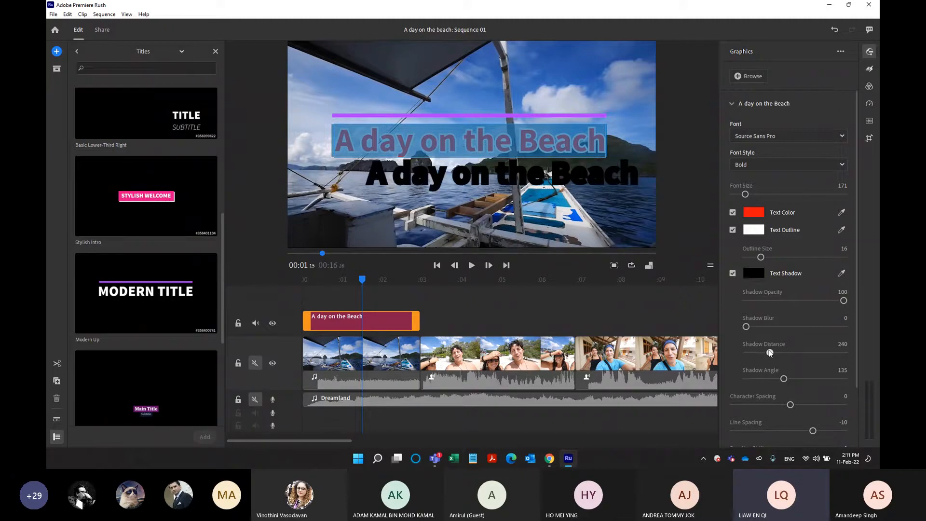
{"action": "left_click", "coordinate": [749, 352]}
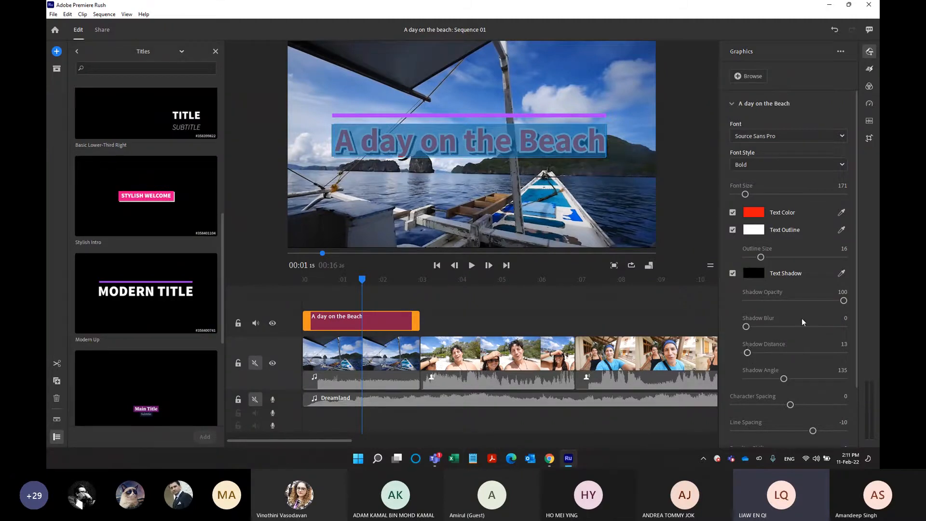
{"action": "left_click_drag", "start_coordinate": [858, 371], "coordinate": [858, 414]}
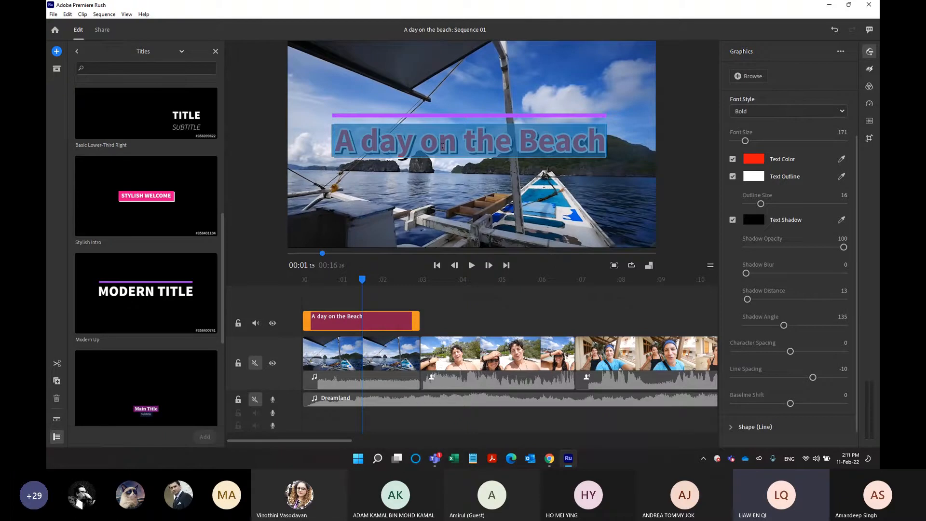
{"action": "left_click_drag", "start_coordinate": [791, 352], "coordinate": [813, 363]}
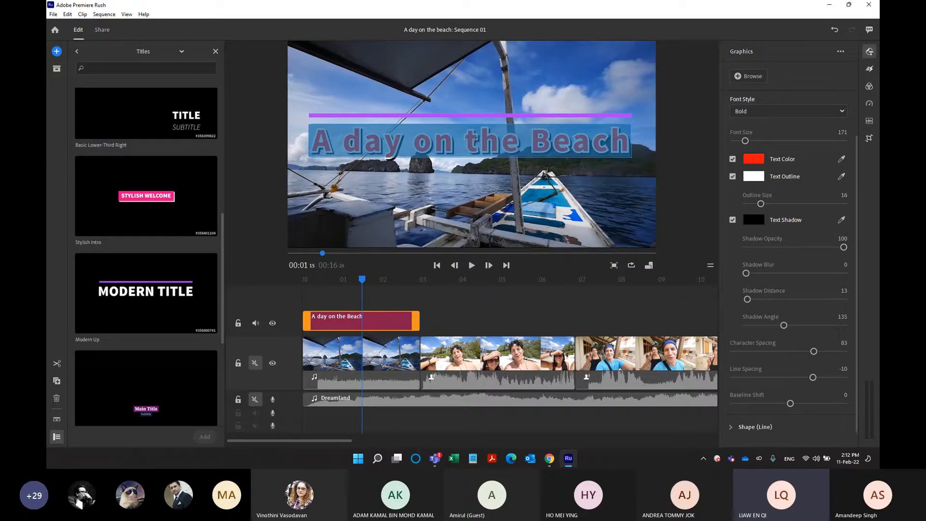
Break the title text before "Beach" so that word starts a second line, and retype it as "BEACH".
{"action": "left_click", "coordinate": [532, 144]}
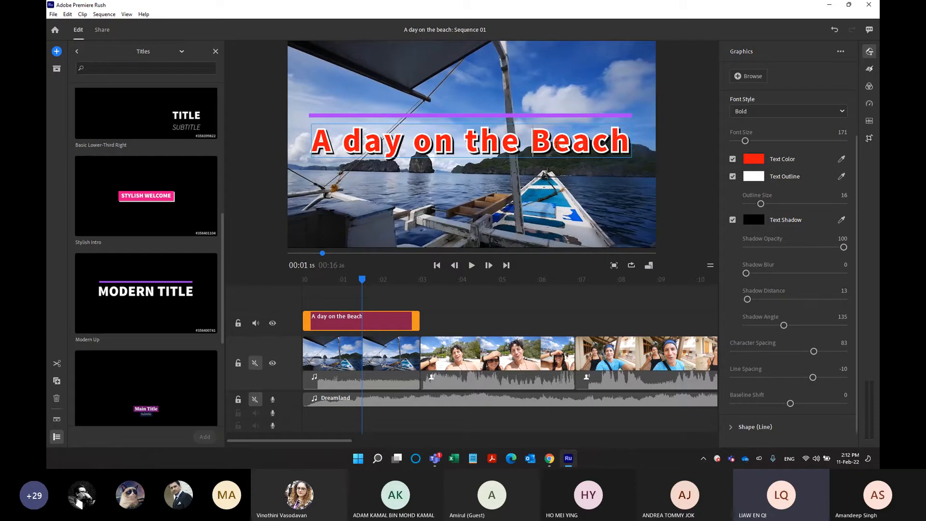
{"action": "key", "text": "Return"}
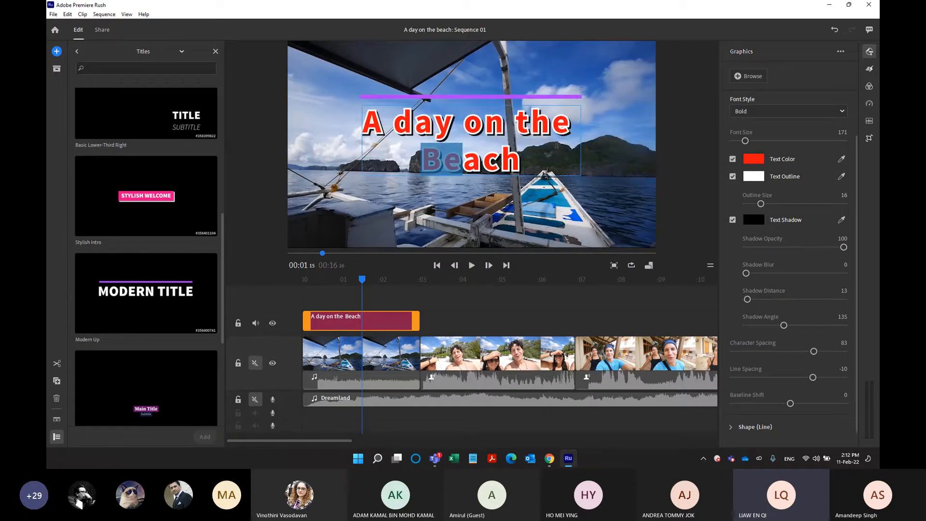
{"action": "key", "text": "shift+Right"}
{"action": "key", "text": "shift+Right"}
{"action": "key", "text": "shift+Right"}
{"action": "key", "text": "shift+Right"}
{"action": "key", "text": "shift+Right"}
{"action": "type", "text": "BEACH"}
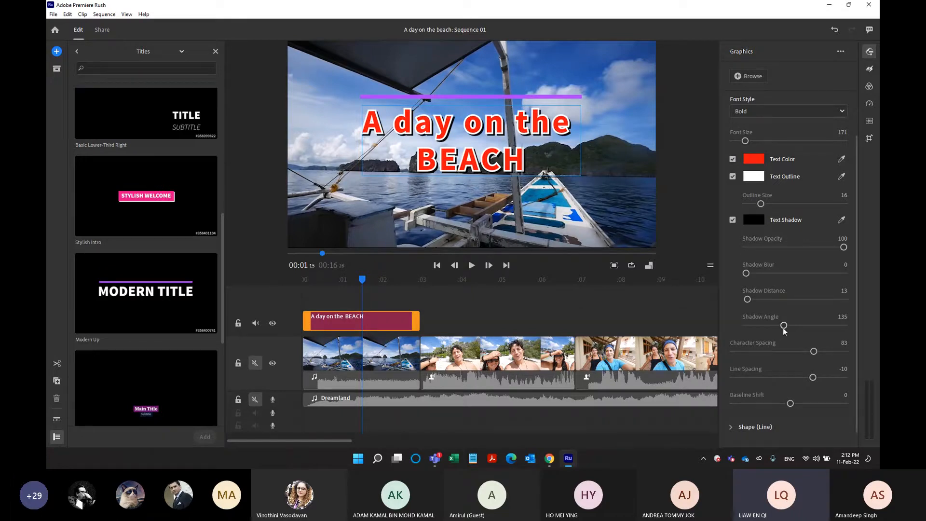
Set the title's line spacing to -1, adjust its baseline shift, and deselect the text.
{"action": "left_click_drag", "start_coordinate": [813, 378], "coordinate": [803, 403]}
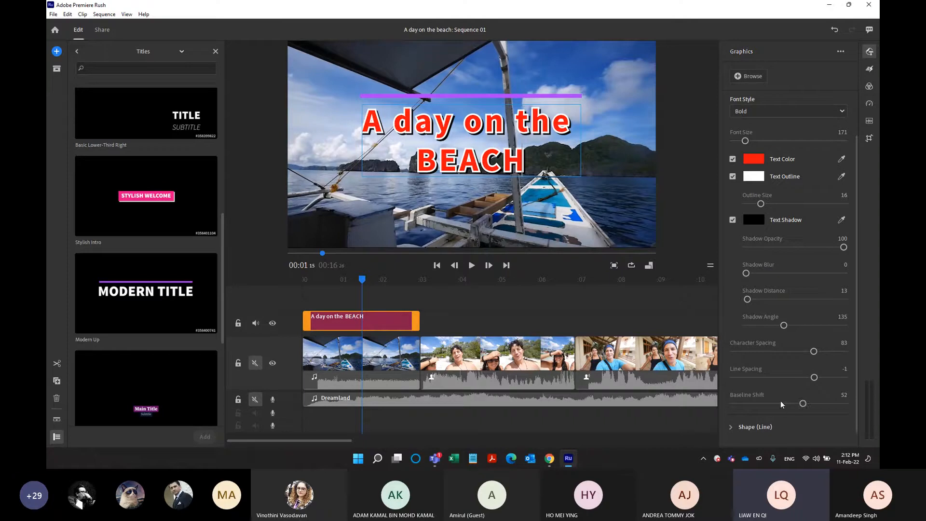
{"action": "left_click_drag", "start_coordinate": [802, 403], "coordinate": [782, 405]}
{"action": "left_click", "coordinate": [670, 237]}
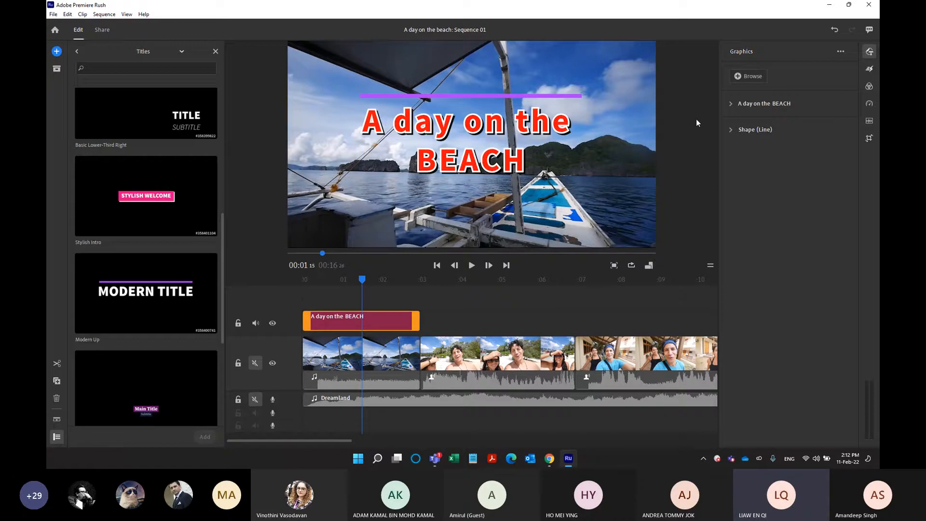
Change the outline of the line above the title to red and set its outline size to 18.
{"action": "left_click", "coordinate": [731, 130]}
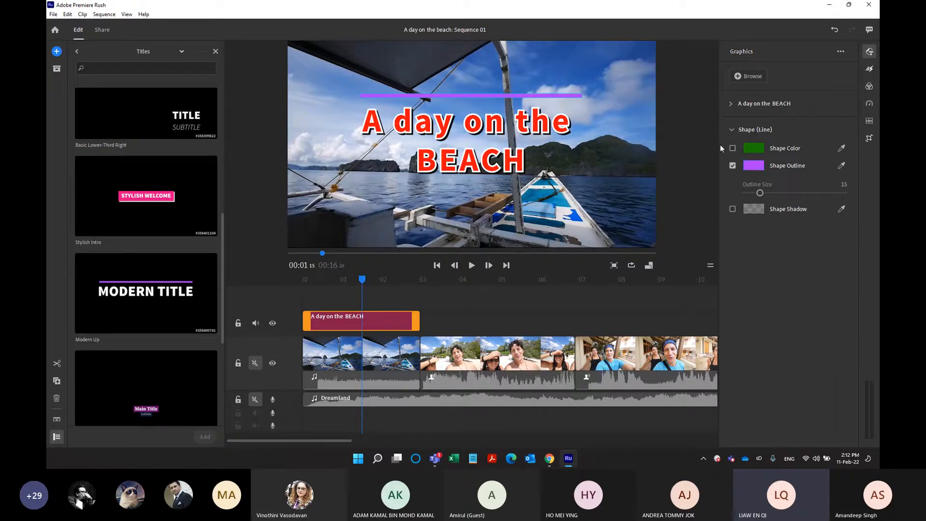
{"action": "left_click", "coordinate": [758, 167]}
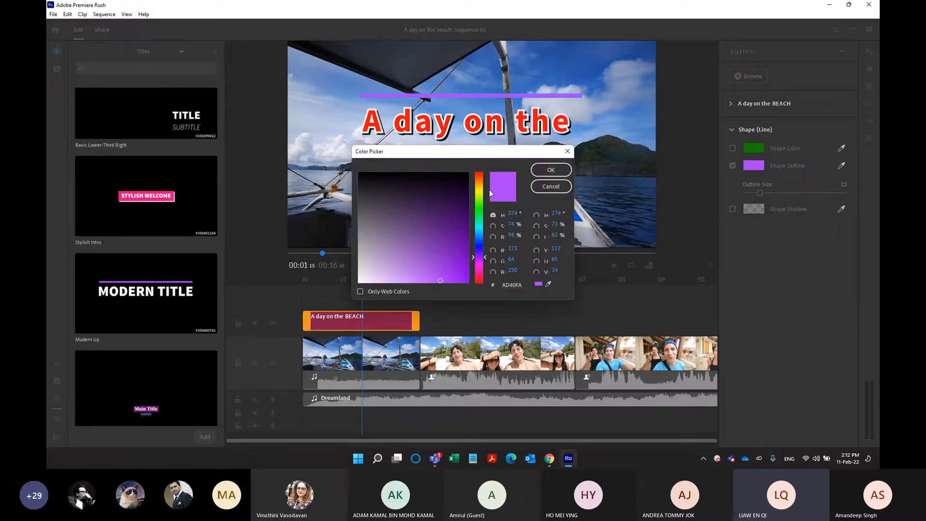
{"action": "left_click_drag", "start_coordinate": [482, 208], "coordinate": [480, 172]}
{"action": "left_click", "coordinate": [457, 274]}
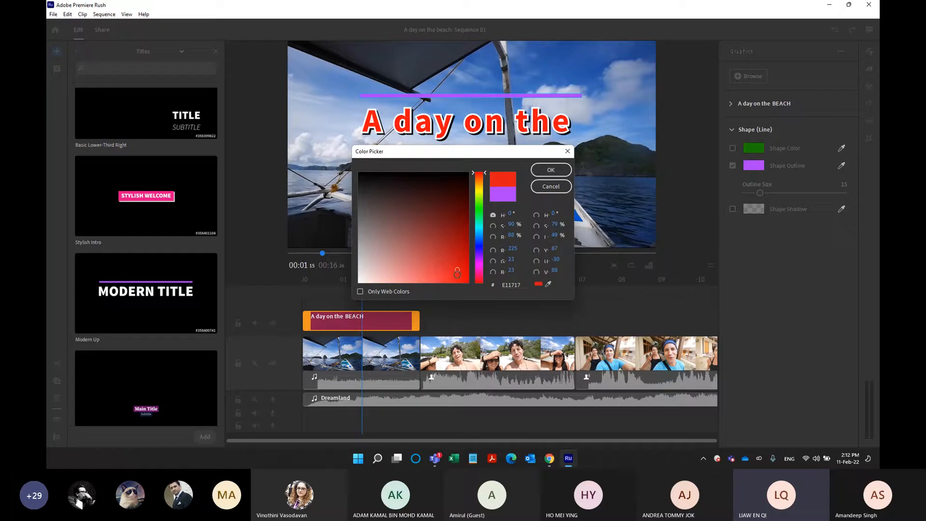
{"action": "left_click", "coordinate": [551, 170]}
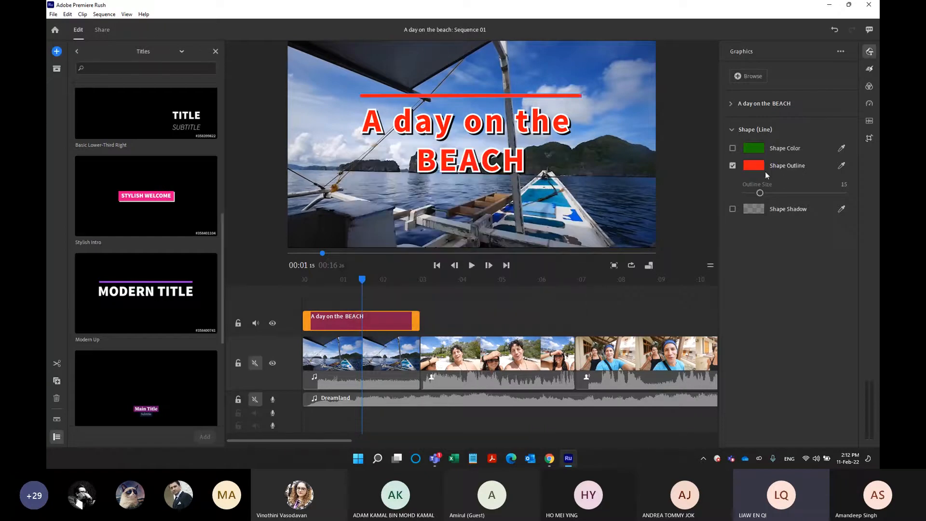
{"action": "left_click_drag", "start_coordinate": [761, 195], "coordinate": [763, 194]}
Add a black (000000) shadow to the line above the title and set its shadow distance to 13.
{"action": "left_click", "coordinate": [733, 209]}
{"action": "left_click", "coordinate": [753, 212]}
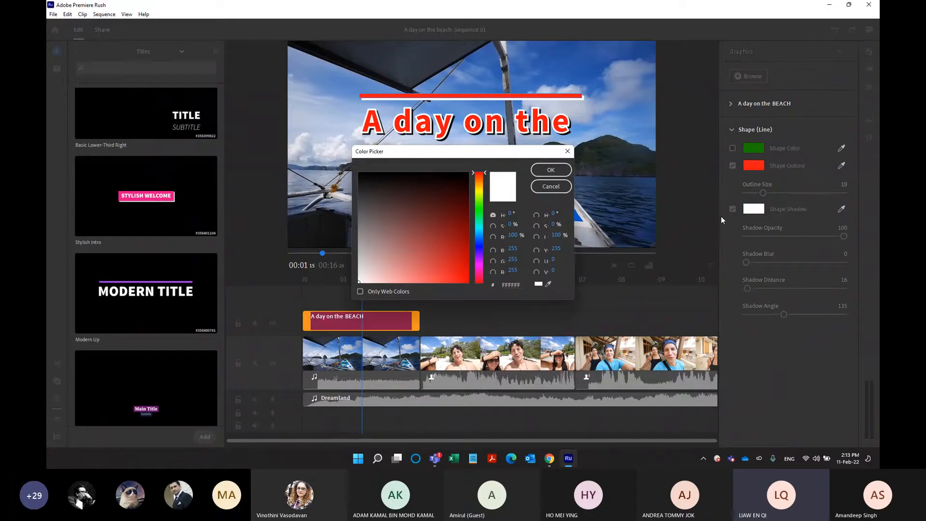
{"action": "left_click_drag", "start_coordinate": [447, 194], "coordinate": [494, 168]}
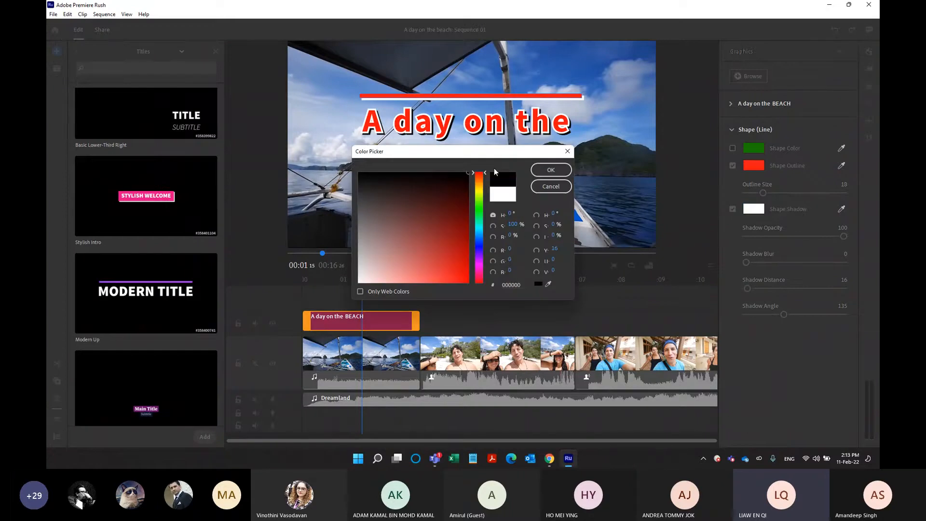
{"action": "left_click", "coordinate": [551, 170]}
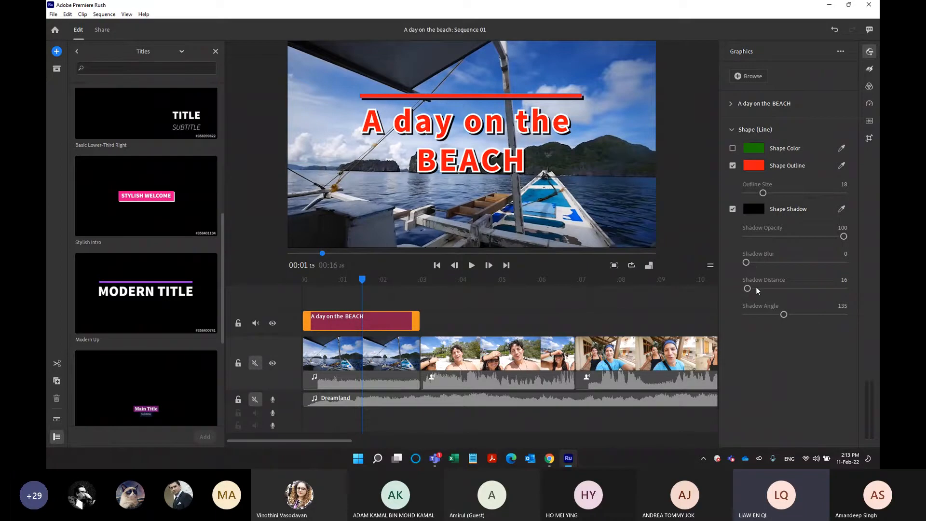
{"action": "left_click_drag", "start_coordinate": [748, 288], "coordinate": [748, 289]}
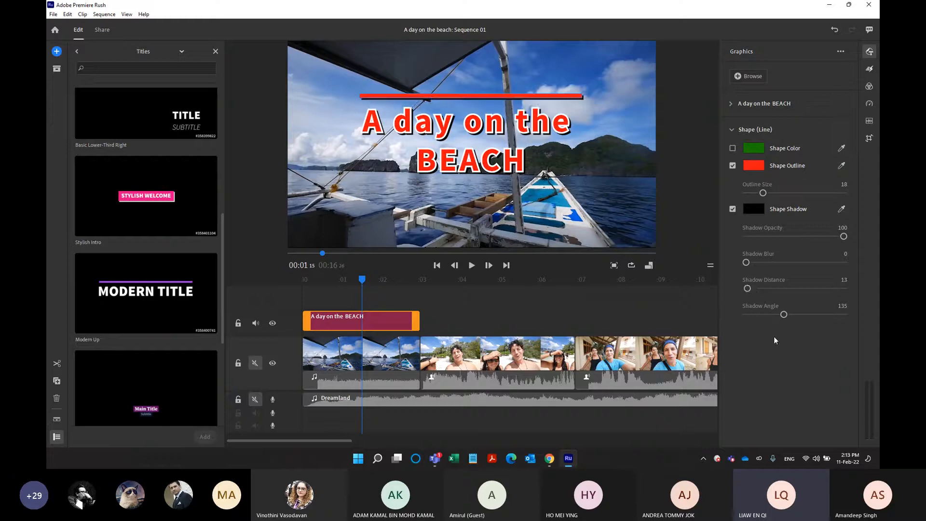
Set the shadow opacity of the line above the title to 98.
{"action": "mouse_move", "coordinate": [844, 236]}
{"action": "left_mouse_down"}
{"action": "mouse_move", "coordinate": [776, 237]}
{"action": "mouse_move", "coordinate": [844, 237]}
{"action": "left_mouse_up"}
Try adding the Stylish Crisscross title at the start of the second clip, and delete it again.
{"action": "left_click_drag", "start_coordinate": [223, 288], "coordinate": [226, 396]}
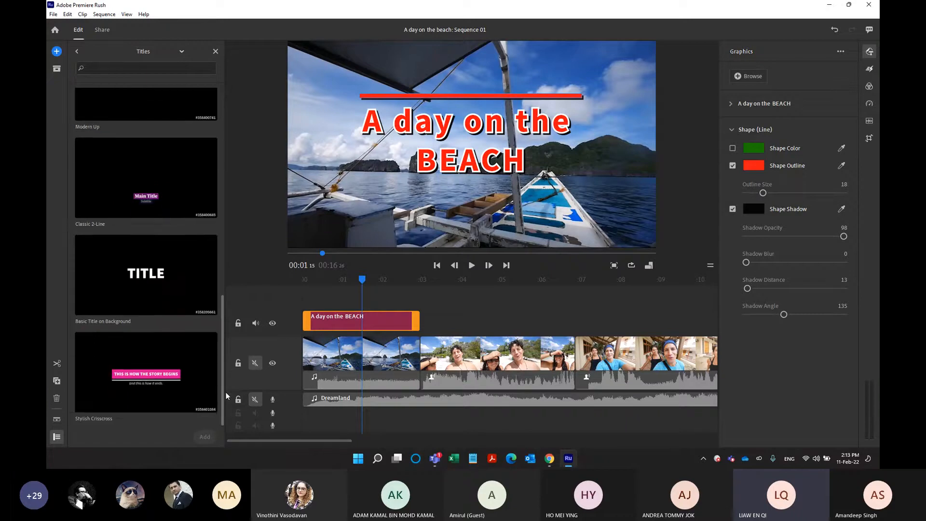
{"action": "left_click", "coordinate": [174, 385]}
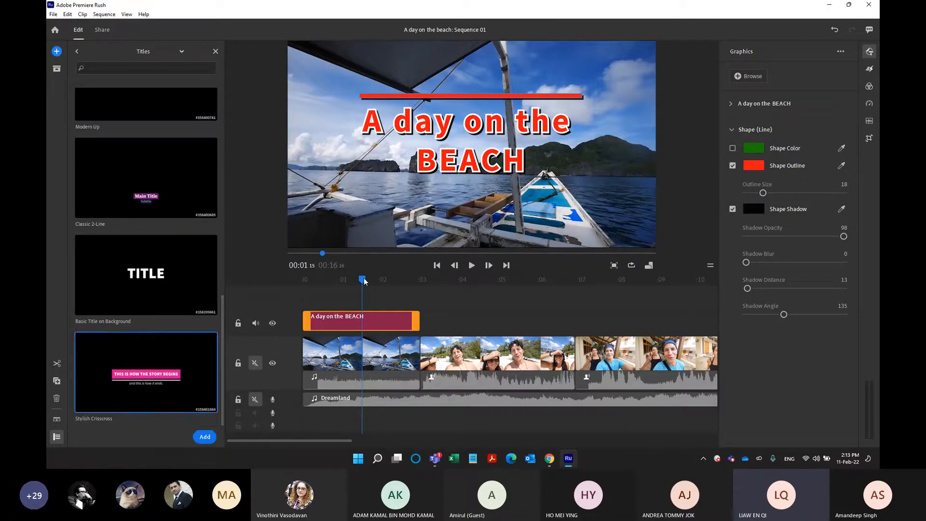
{"action": "left_click", "coordinate": [421, 288]}
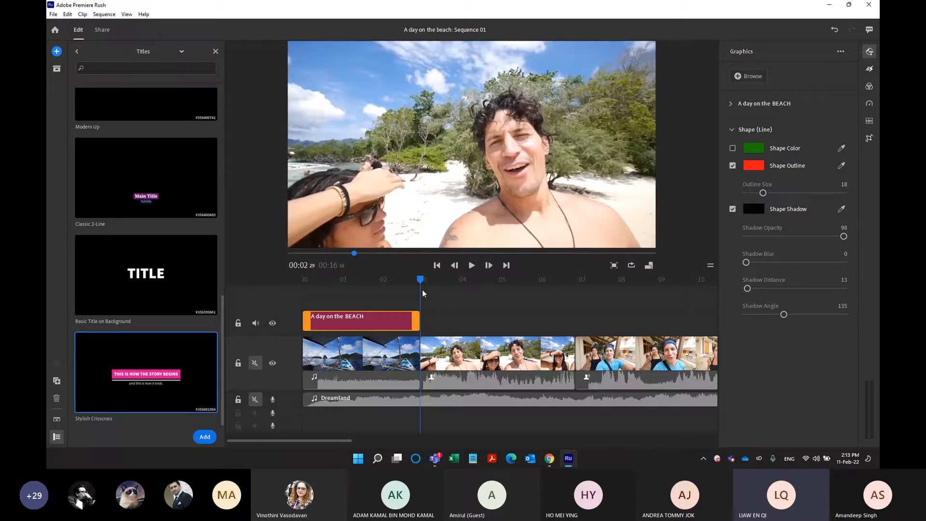
{"action": "left_click", "coordinate": [422, 292]}
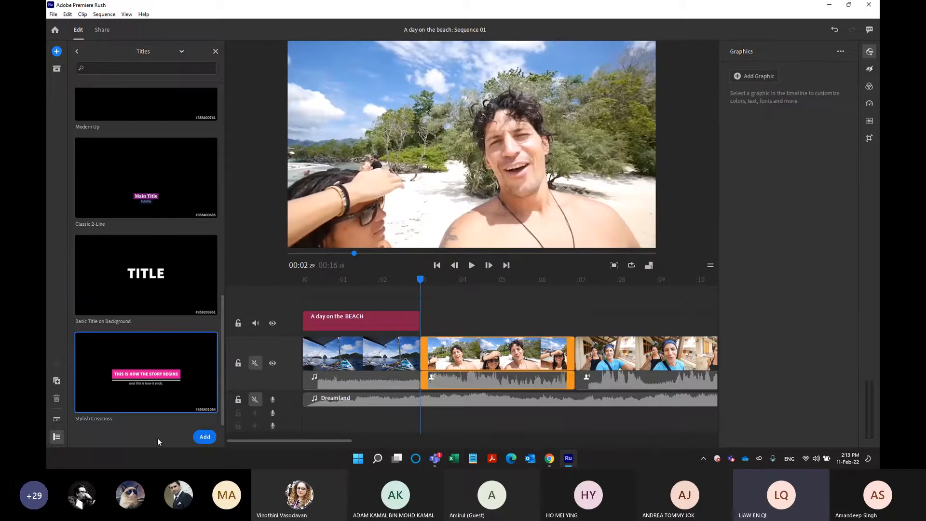
{"action": "left_click", "coordinate": [206, 439]}
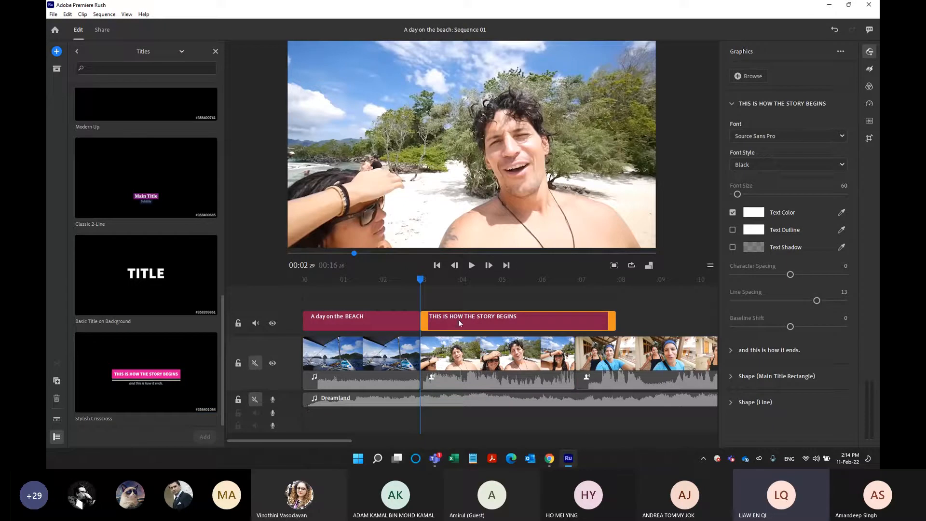
{"action": "left_click", "coordinate": [498, 325]}
{"action": "key", "text": "Delete"}
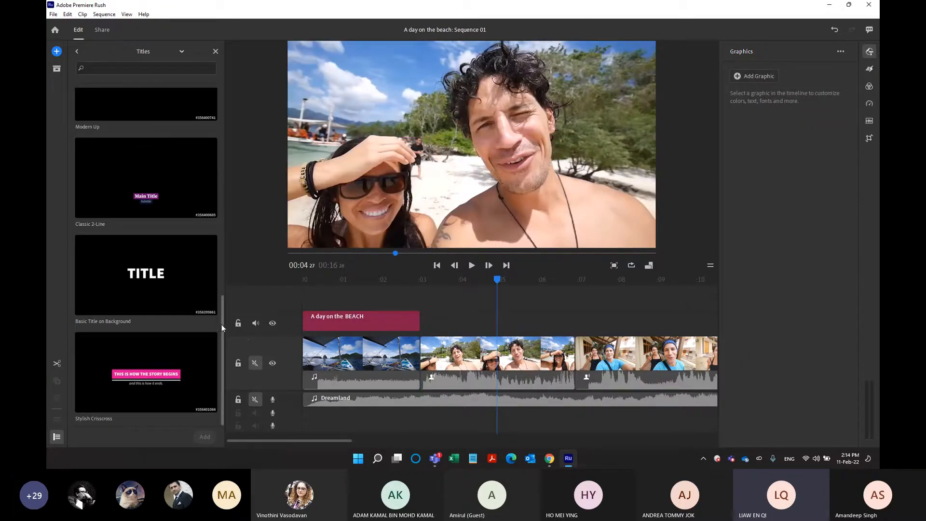
Leave the title templates and list all templates in the Transition Graphics category.
{"action": "left_click", "coordinate": [77, 52]}
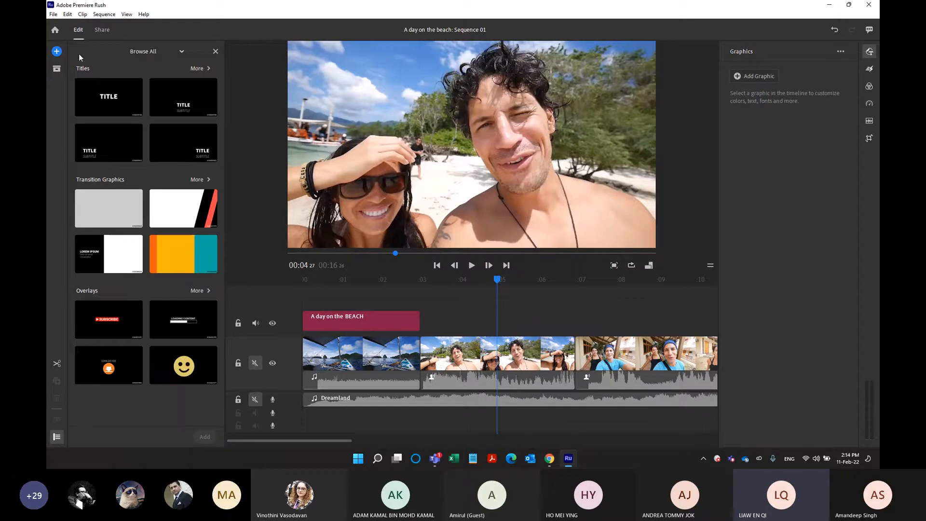
{"action": "left_click", "coordinate": [130, 55]}
{"action": "left_click", "coordinate": [209, 180]}
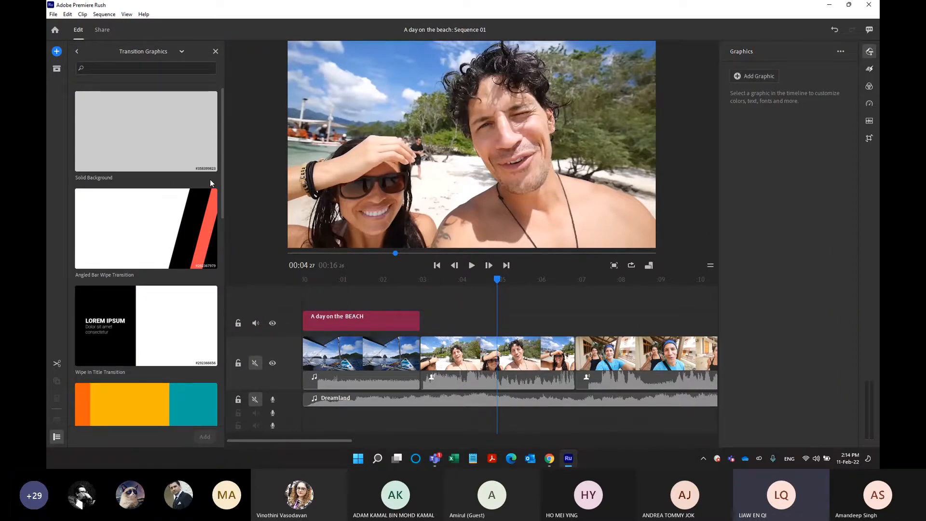
Play the sequence from just before the end of the first clip into the third clip to review the cuts.
{"action": "left_click_drag", "start_coordinate": [497, 280], "coordinate": [409, 286]}
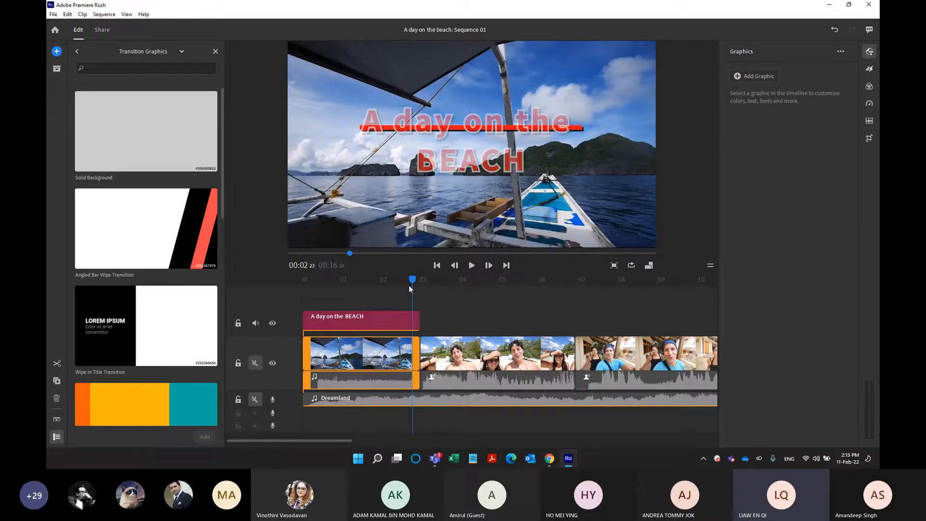
{"action": "key", "text": "space"}
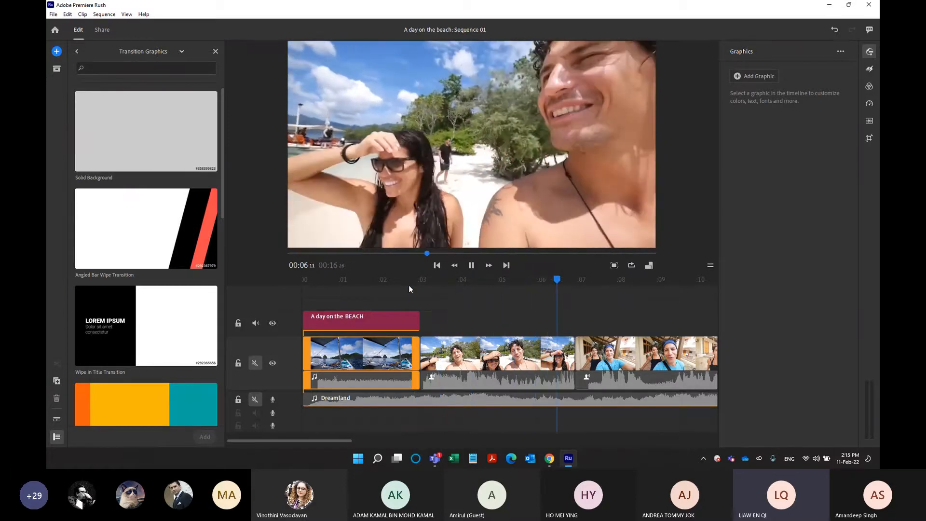
{"action": "key", "text": "space"}
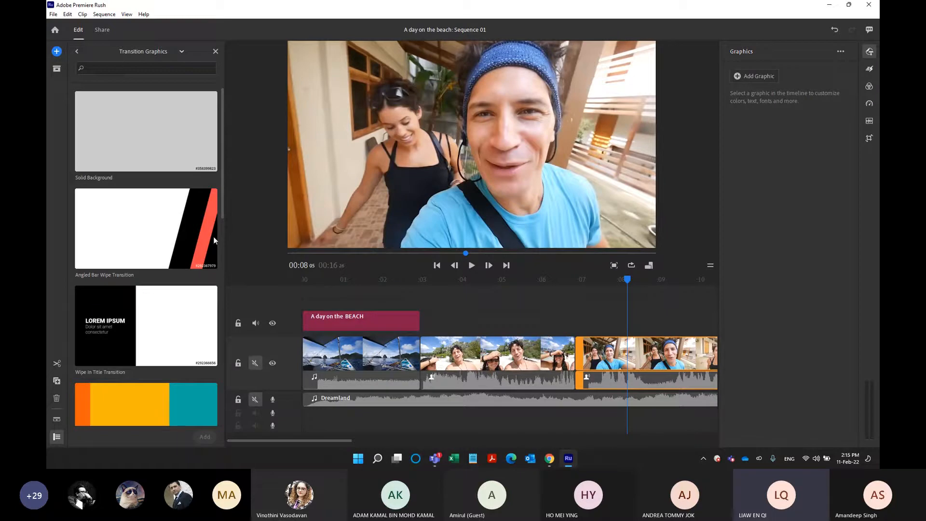
Add the Sweeping Arrows Transition graphic above the cut between the second and third clips, starting at about 6 seconds.
{"action": "left_click_drag", "start_coordinate": [223, 213], "coordinate": [207, 401]}
{"action": "scroll", "coordinate": [217, 436], "scroll_direction": "up", "scroll_amount": 5}
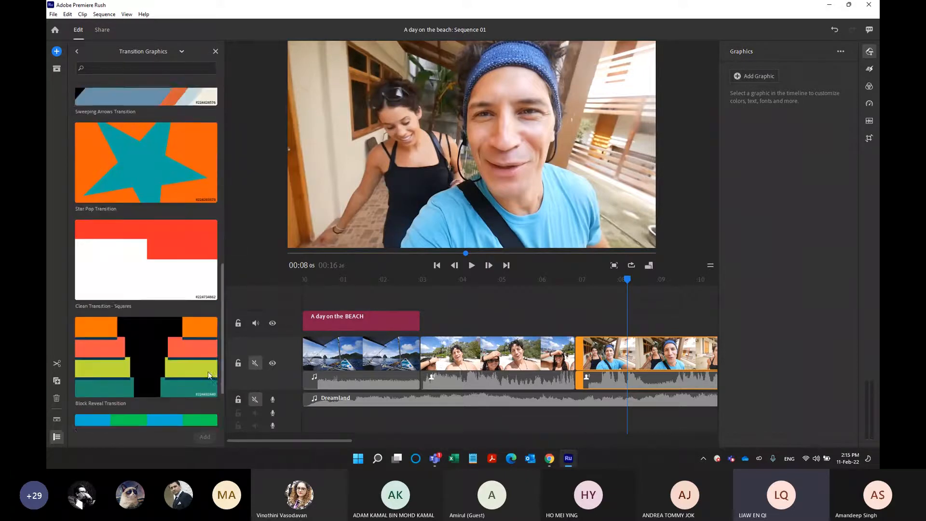
{"action": "scroll", "coordinate": [219, 308], "scroll_direction": "up", "scroll_amount": 1}
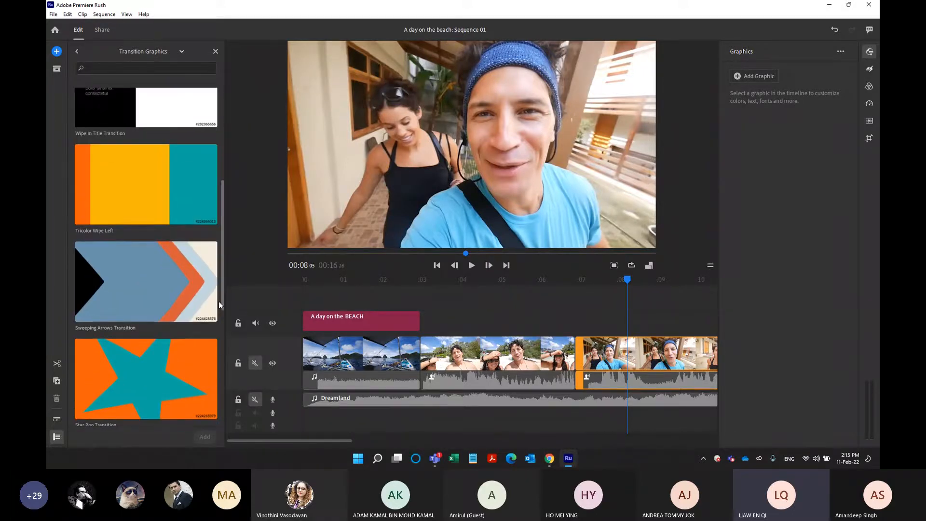
{"action": "left_click", "coordinate": [137, 306]}
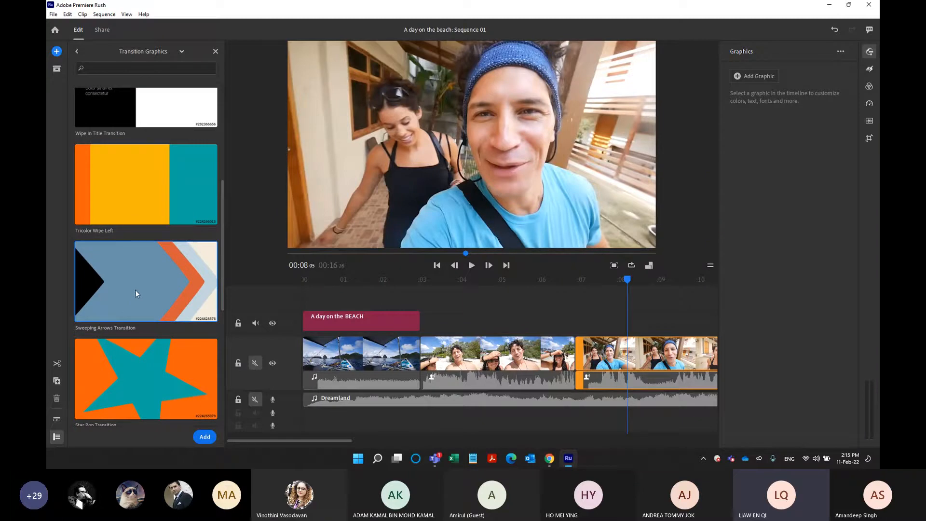
{"action": "left_click_drag", "start_coordinate": [124, 286], "coordinate": [539, 332]}
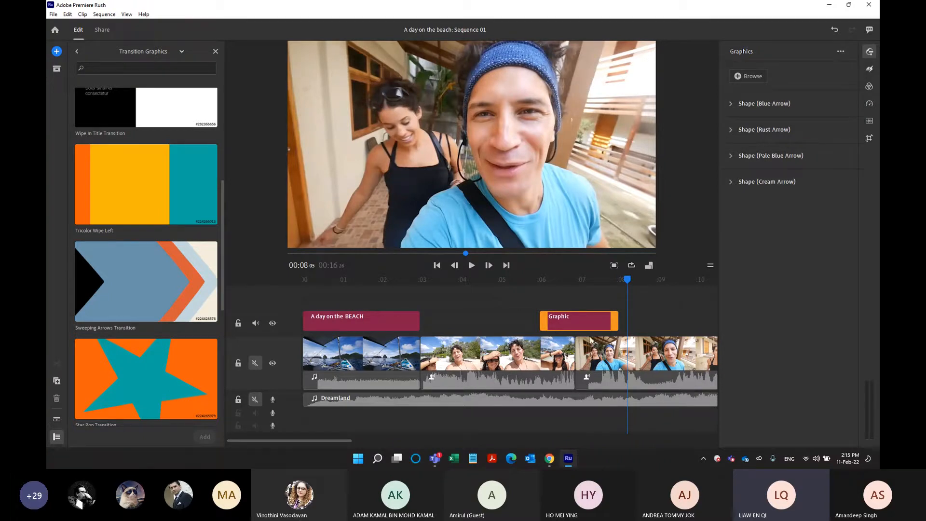
Review the cut between the second and third clips with the graphics track hidden, and show the track again.
{"action": "left_click_drag", "start_coordinate": [627, 281], "coordinate": [575, 302]}
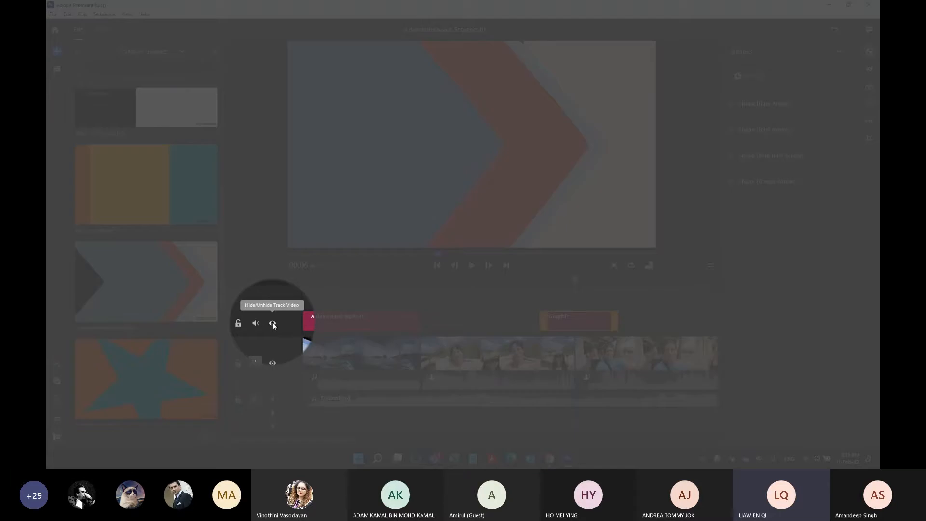
{"action": "left_click", "coordinate": [273, 323]}
{"action": "key", "text": "space"}
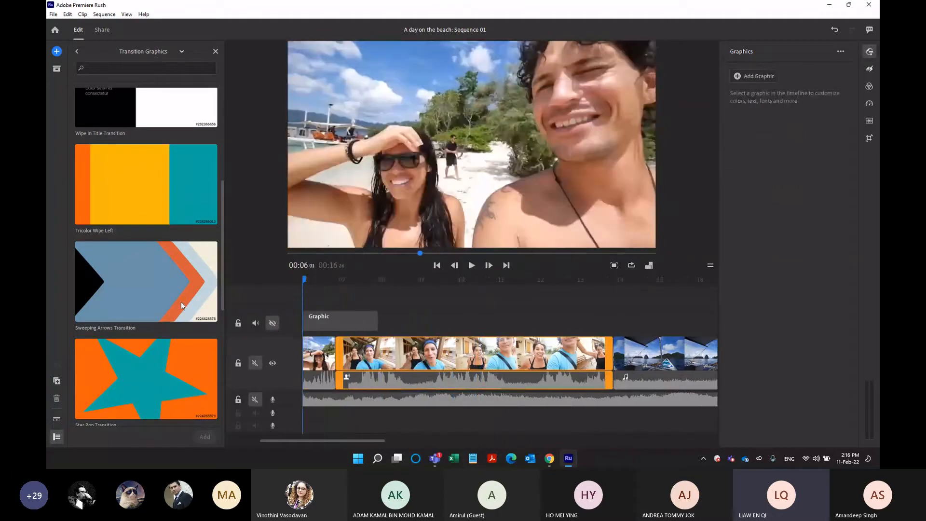
{"action": "left_click_drag", "start_coordinate": [181, 302], "coordinate": [442, 327]}
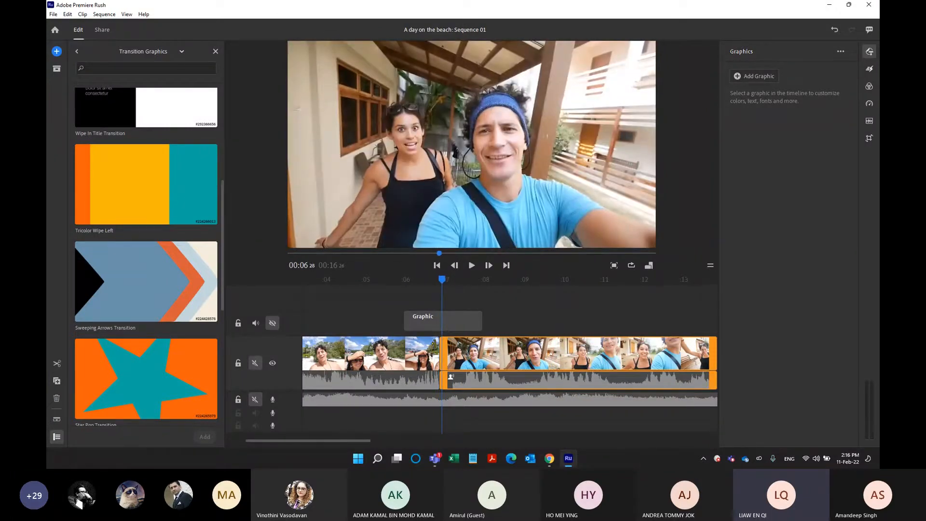
{"action": "left_click", "coordinate": [440, 282]}
{"action": "left_click_drag", "start_coordinate": [440, 282], "coordinate": [439, 284]}
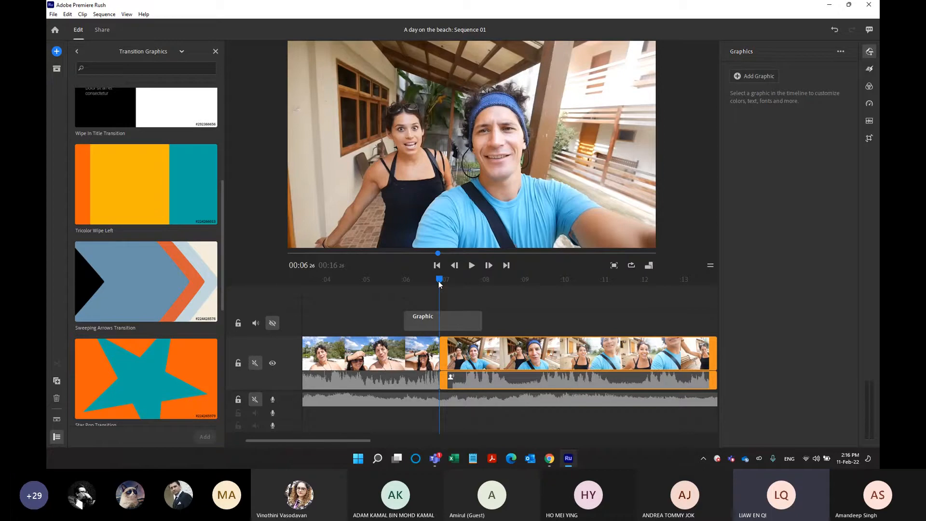
{"action": "left_click", "coordinate": [272, 324]}
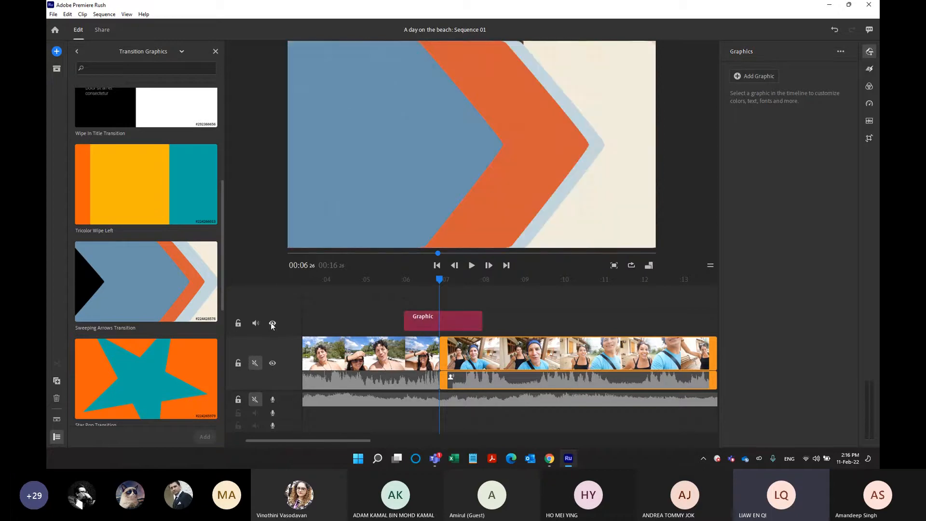
Trim the arrows transition graphic to about one second, centred over the cut between the second and third clips.
{"action": "left_click", "coordinate": [410, 320]}
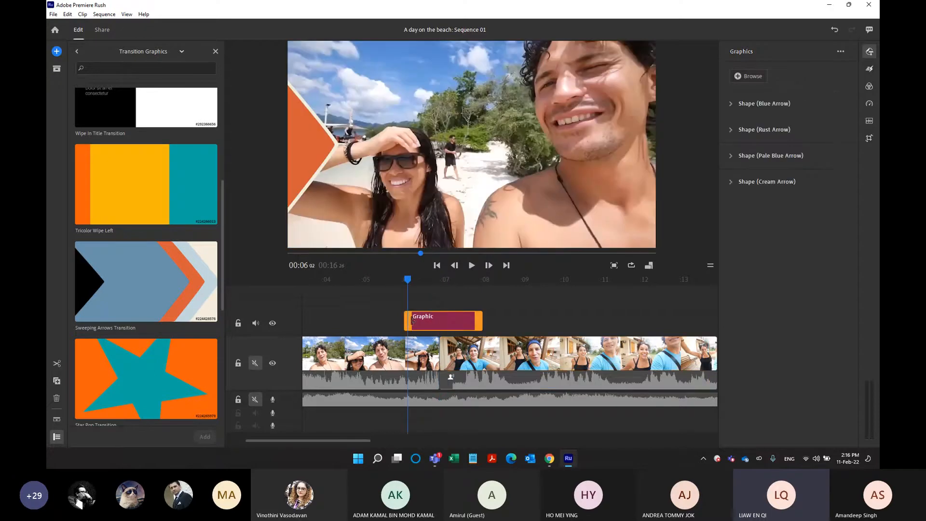
{"action": "left_click_drag", "start_coordinate": [412, 320], "coordinate": [364, 321]}
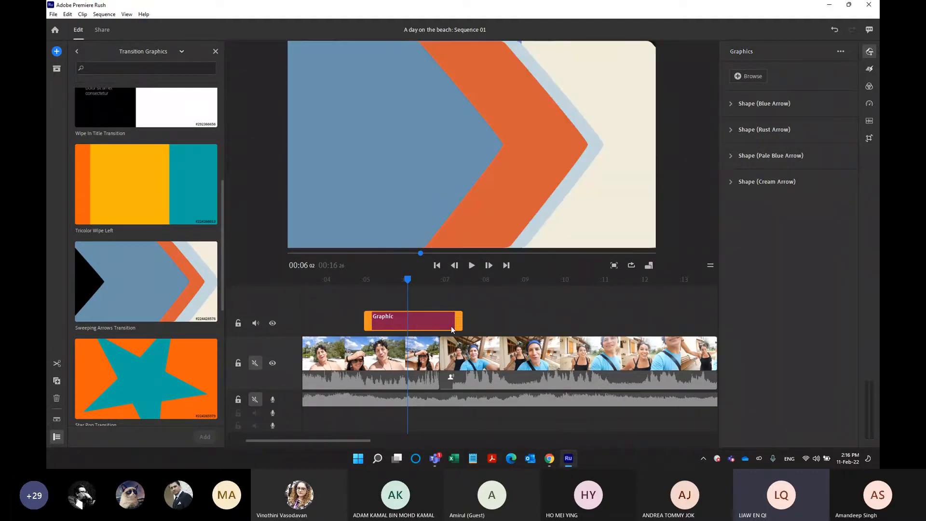
{"action": "mouse_move", "coordinate": [458, 322]}
{"action": "left_mouse_down"}
{"action": "mouse_move", "coordinate": [518, 321]}
{"action": "mouse_move", "coordinate": [459, 321]}
{"action": "left_mouse_up"}
{"action": "left_click_drag", "start_coordinate": [368, 322], "coordinate": [420, 327]}
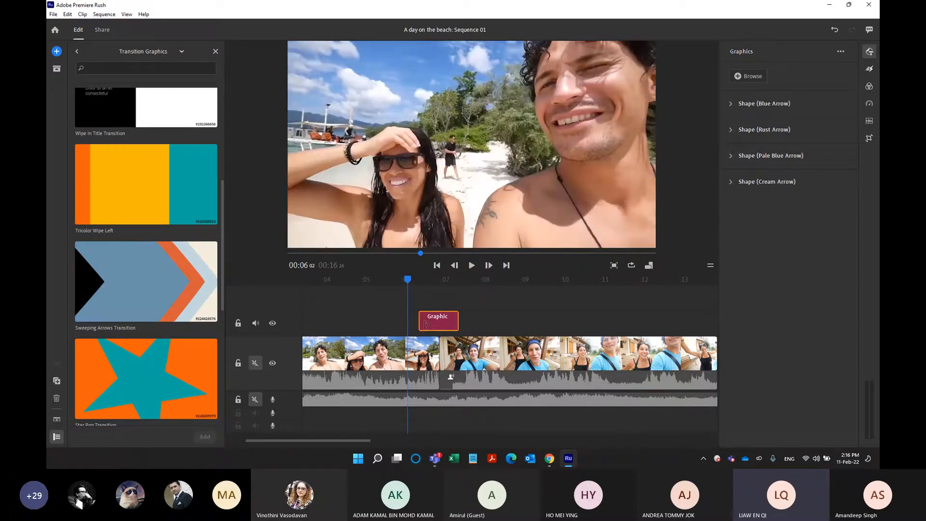
Play the sequence from about 4 seconds through the shortened arrows transition to check it.
{"action": "left_click_drag", "start_coordinate": [407, 279], "coordinate": [402, 305]}
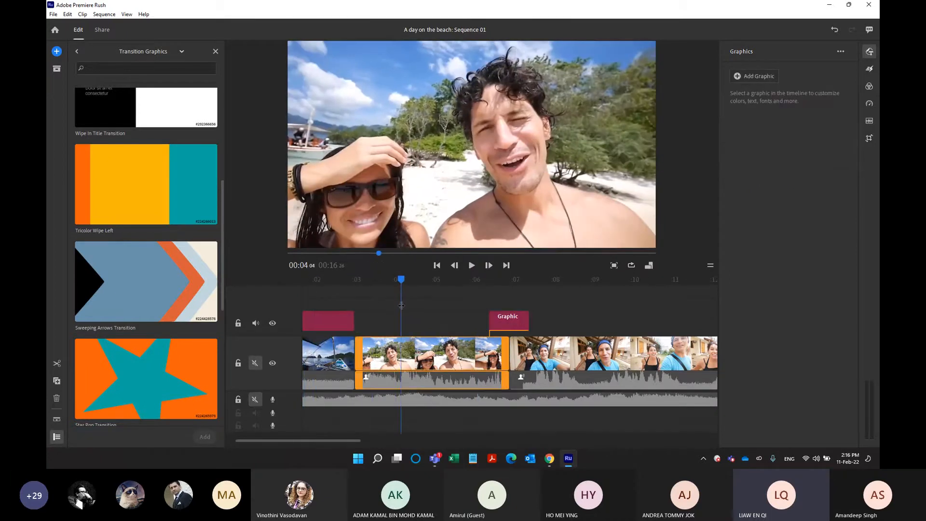
{"action": "key", "text": "space"}
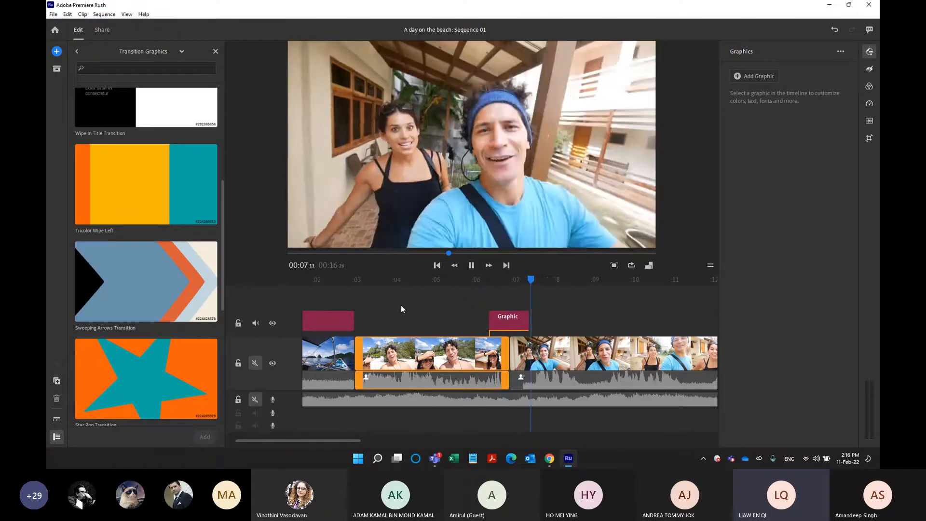
{"action": "key", "text": "space"}
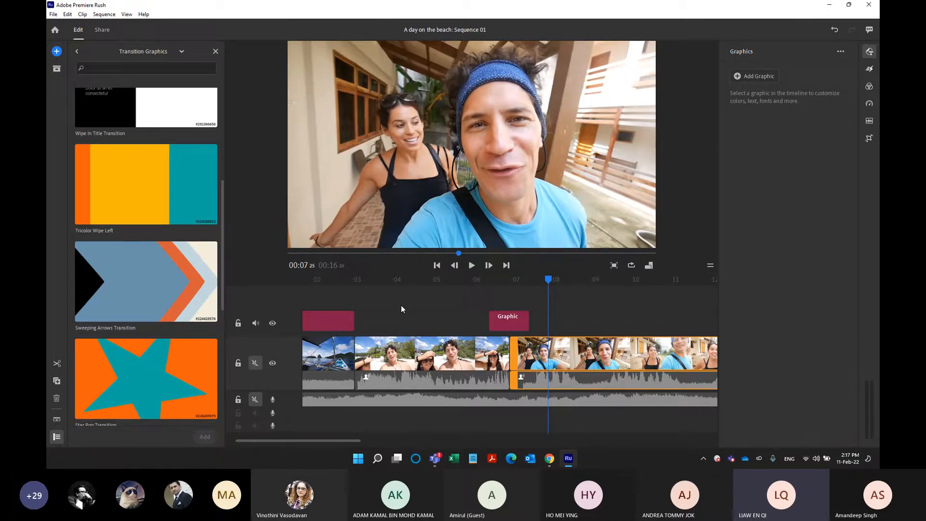
Look through the remaining transition graphics and switch the template category to Overlays.
{"action": "scroll", "coordinate": [221, 207], "scroll_direction": "up", "scroll_amount": 3}
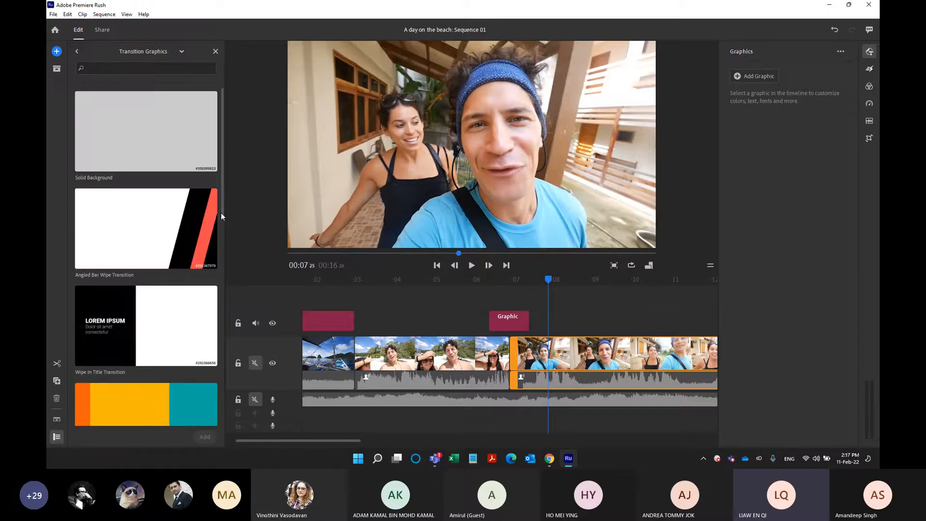
{"action": "left_click_drag", "start_coordinate": [223, 249], "coordinate": [213, 427]}
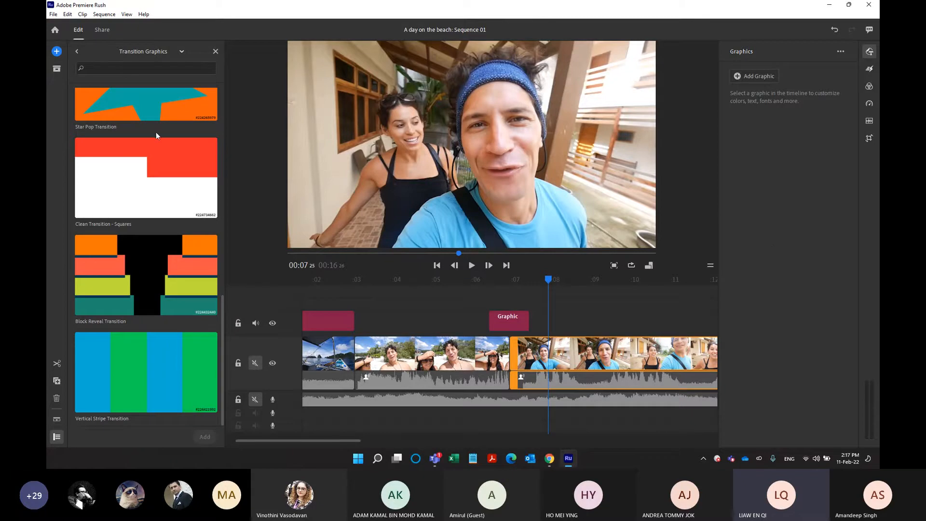
{"action": "left_click", "coordinate": [143, 52]}
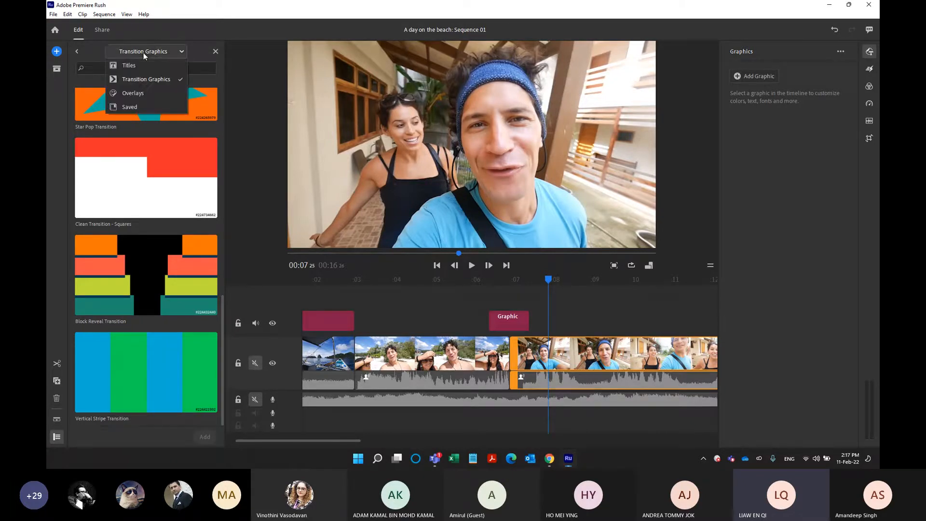
{"action": "left_click", "coordinate": [144, 53]}
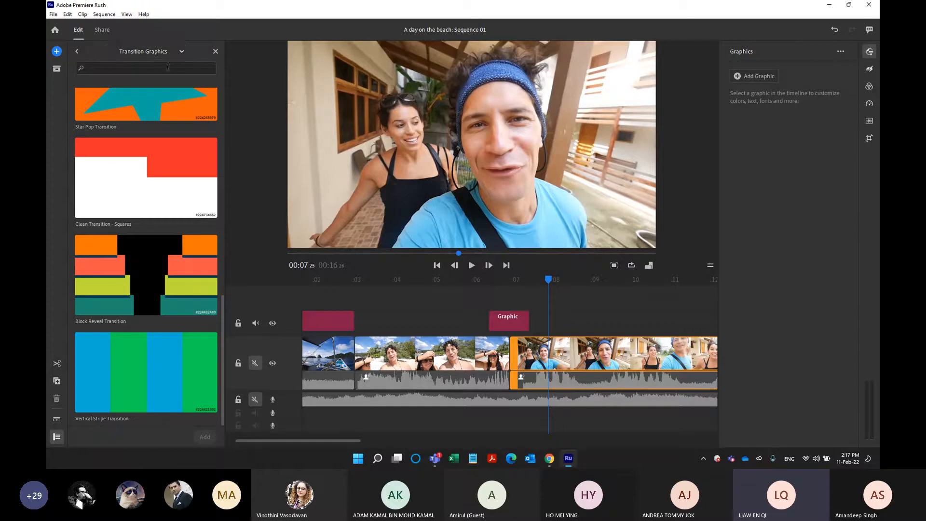
{"action": "left_click", "coordinate": [137, 56]}
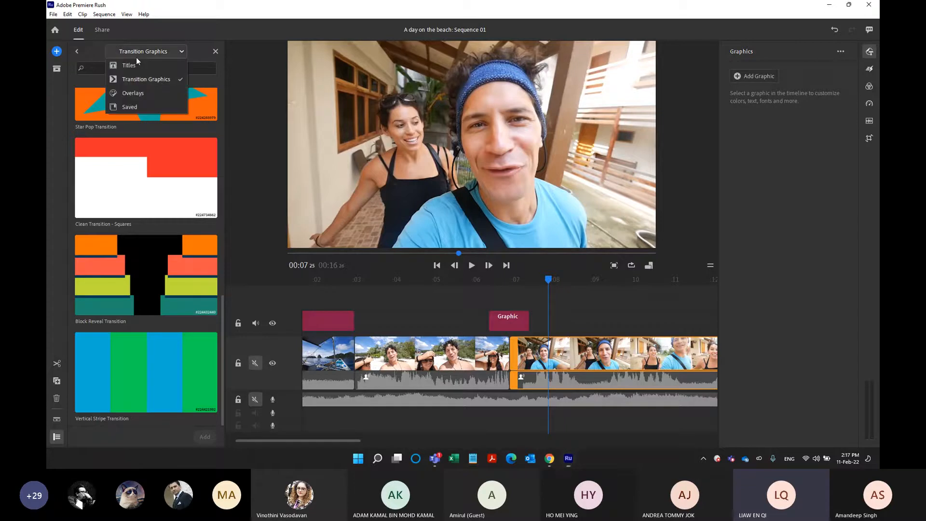
{"action": "left_click", "coordinate": [135, 93]}
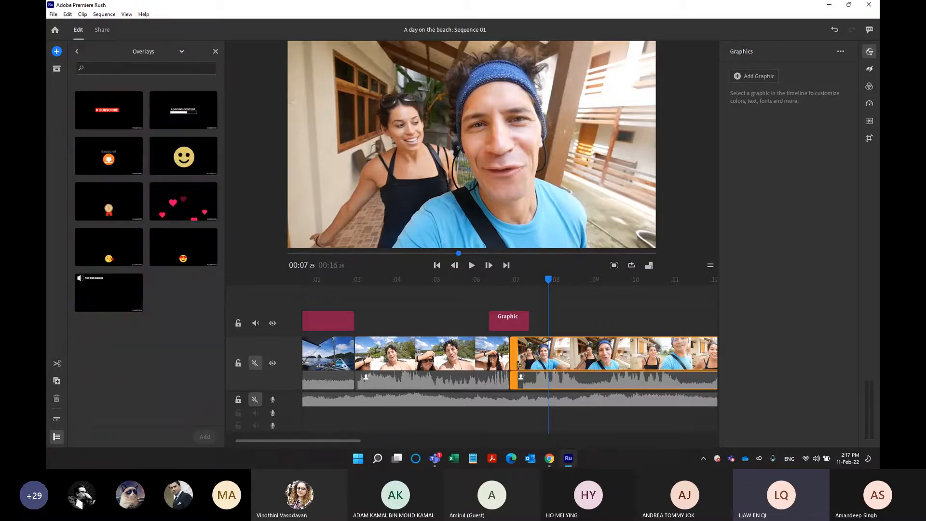
Fit the whole sequence in the timeline and place the playhead over the last clip at about 15 seconds.
{"action": "left_click_drag", "start_coordinate": [362, 440], "coordinate": [415, 438]}
{"action": "left_click", "coordinate": [522, 280]}
{"action": "left_click_drag", "start_coordinate": [539, 291], "coordinate": [616, 330]}
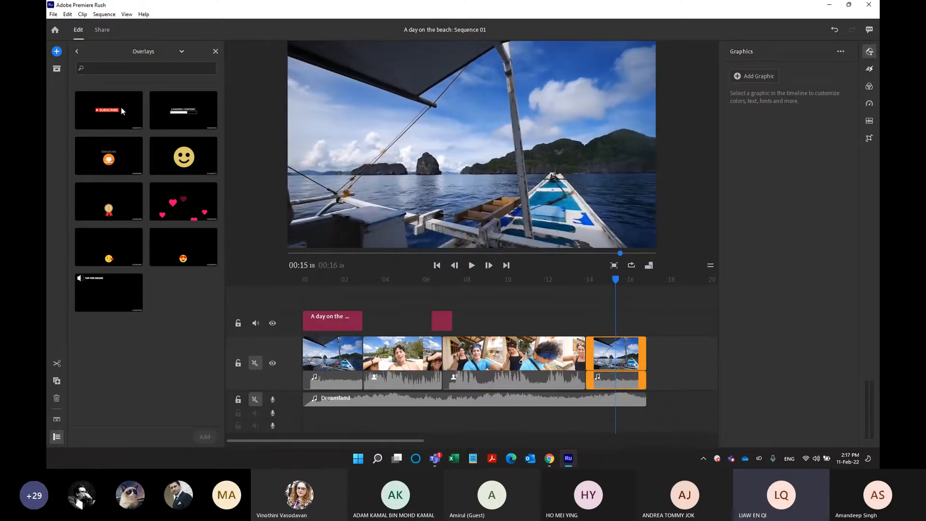
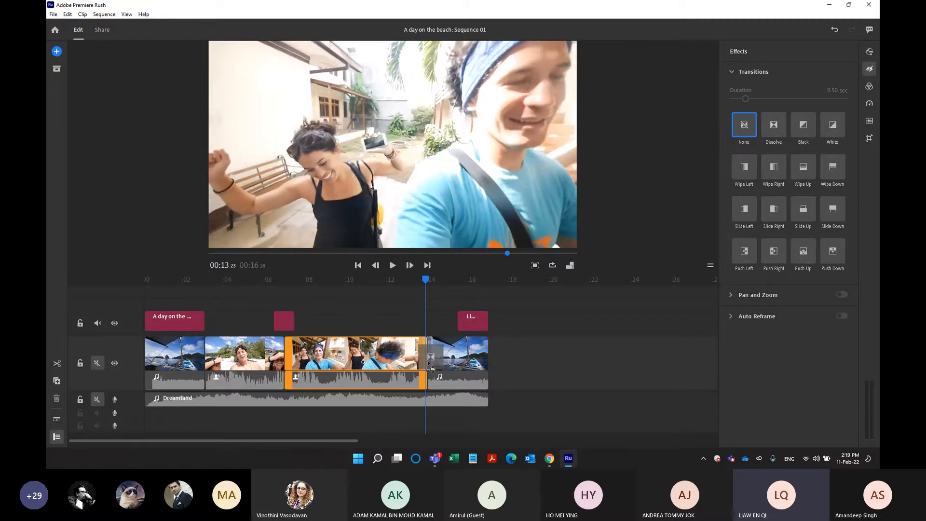
Add a Dissolve transition at the cut between the third and fourth clips and play across it to check the blend.
{"action": "left_click_drag", "start_coordinate": [432, 369], "coordinate": [432, 370]}
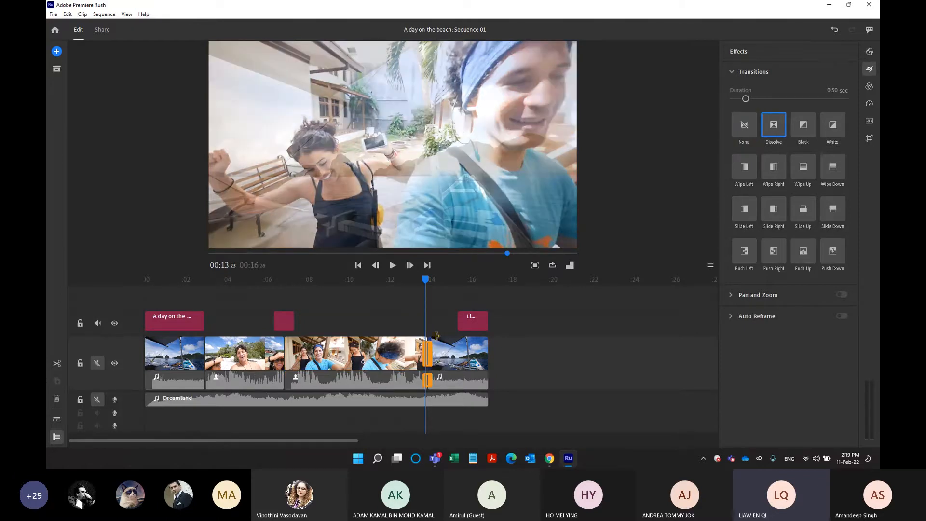
{"action": "left_click_drag", "start_coordinate": [427, 283], "coordinate": [413, 282]}
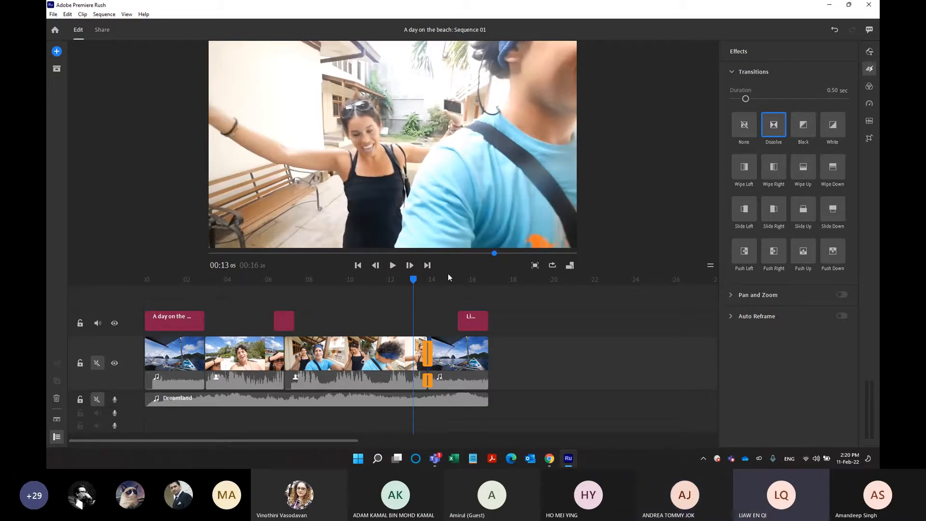
{"action": "left_click", "coordinate": [420, 278]}
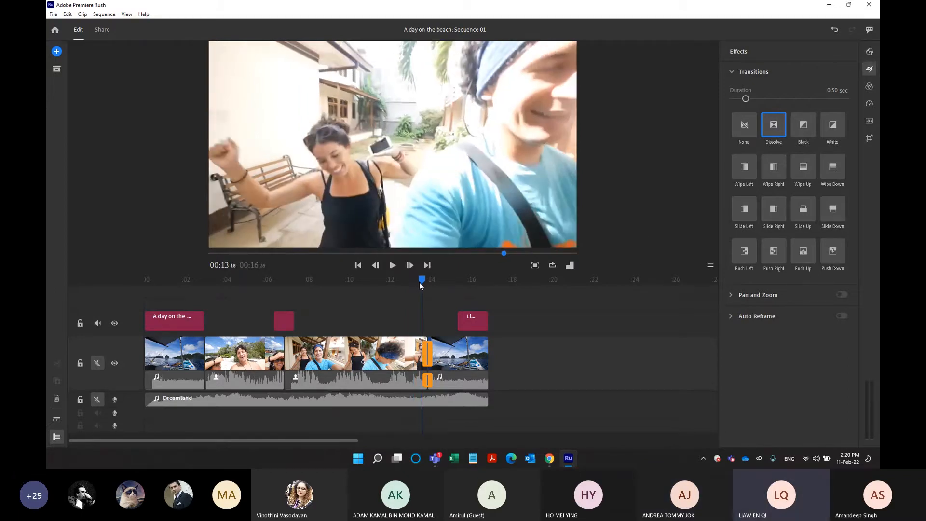
{"action": "key", "text": "space"}
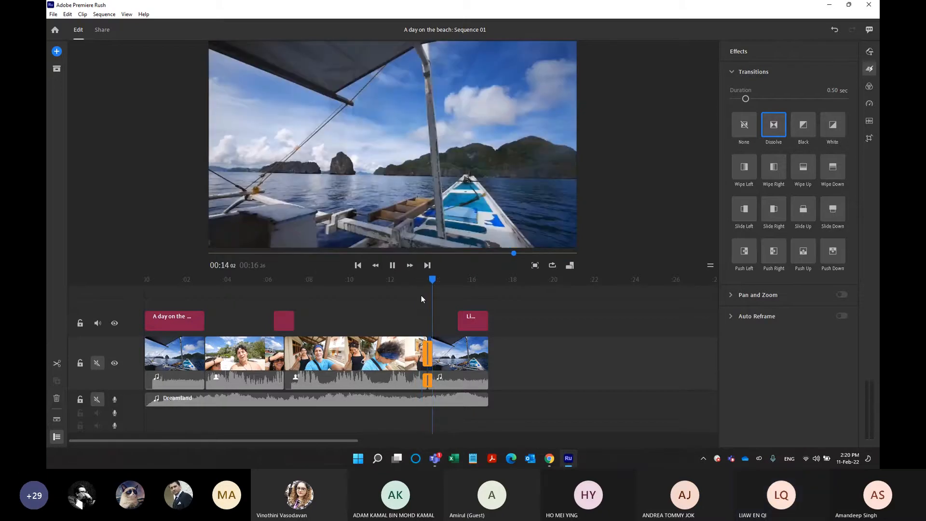
{"action": "left_click", "coordinate": [420, 279]}
{"action": "left_click", "coordinate": [418, 278]}
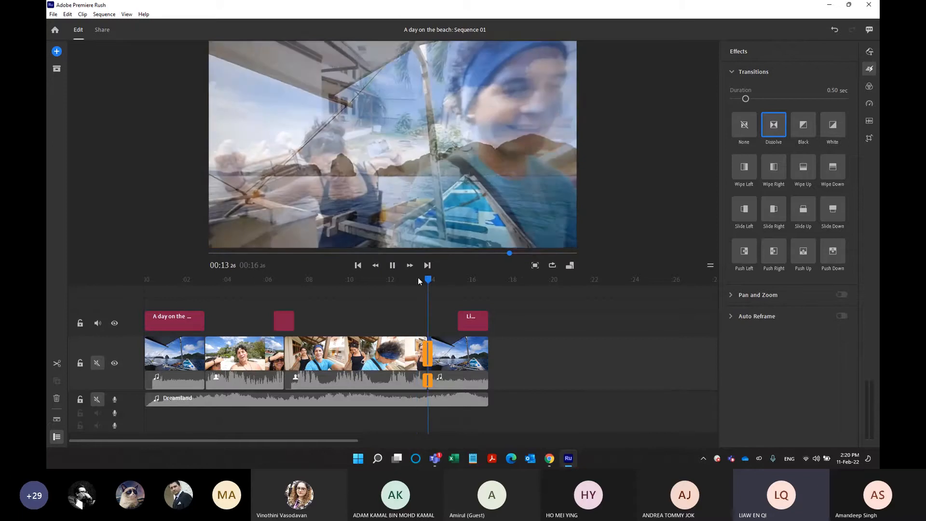
{"action": "left_click", "coordinate": [431, 281]}
{"action": "left_click_drag", "start_coordinate": [431, 282], "coordinate": [421, 282]}
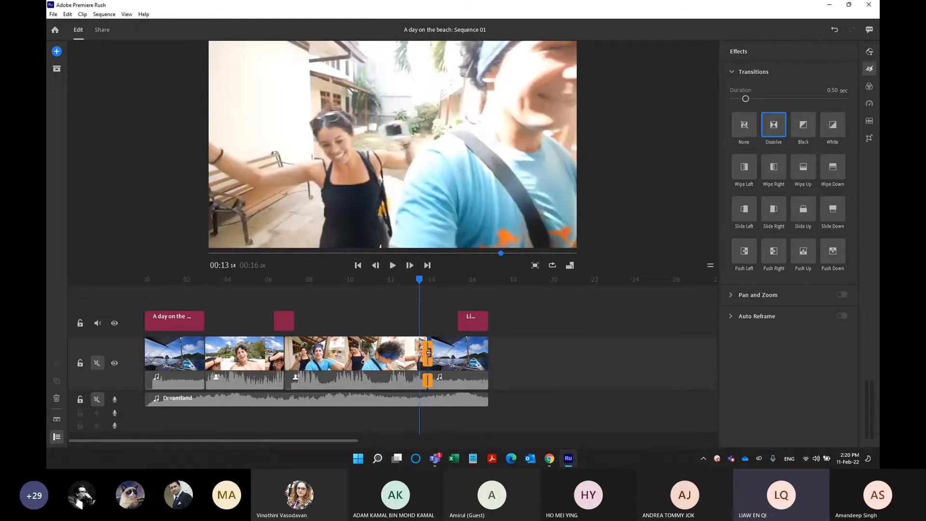
Add a Black transition to the end of the last video clip and play the ending to check the fade.
{"action": "left_click_drag", "start_coordinate": [418, 282], "coordinate": [482, 322]}
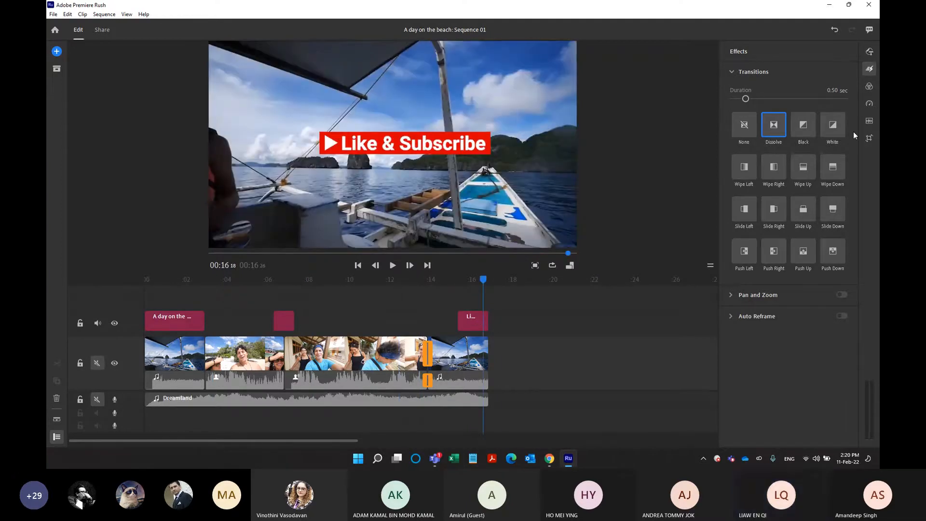
{"action": "left_click_drag", "start_coordinate": [812, 125], "coordinate": [800, 133]}
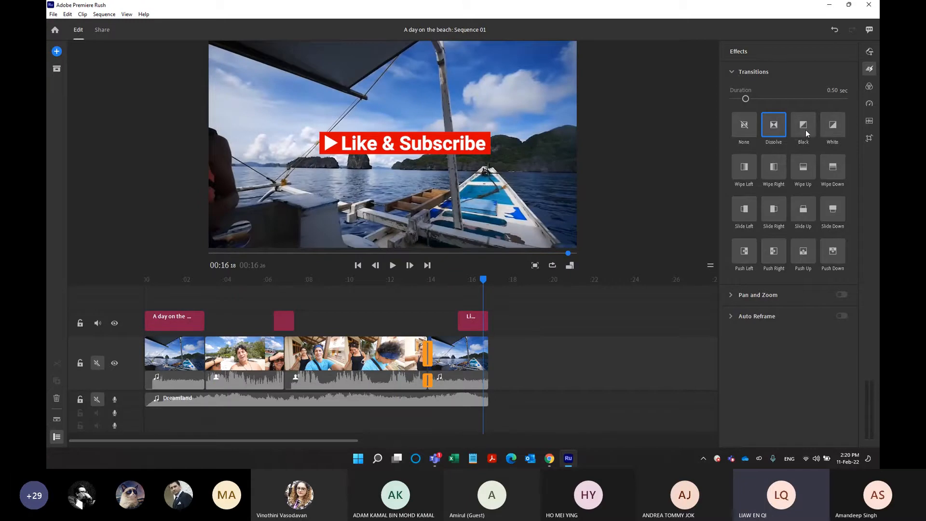
{"action": "left_click_drag", "start_coordinate": [803, 127], "coordinate": [491, 349]}
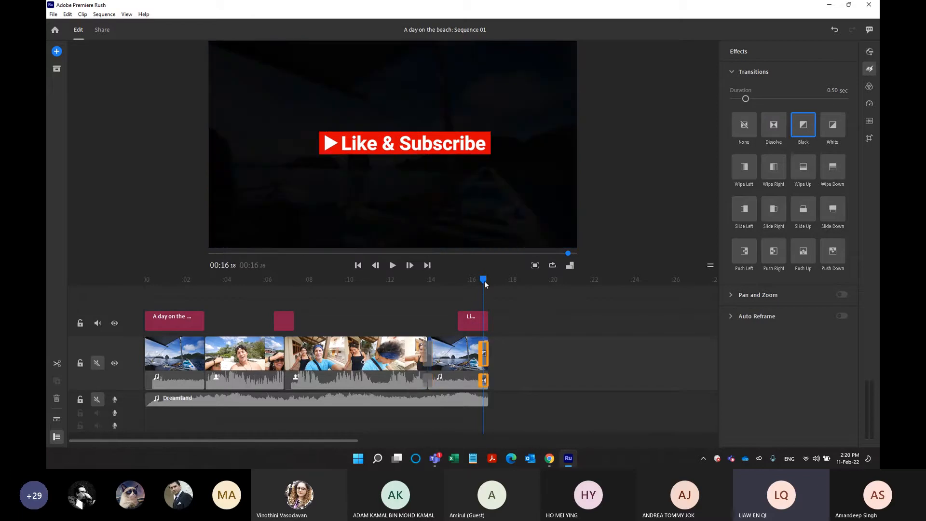
{"action": "left_click_drag", "start_coordinate": [484, 280], "coordinate": [466, 283]}
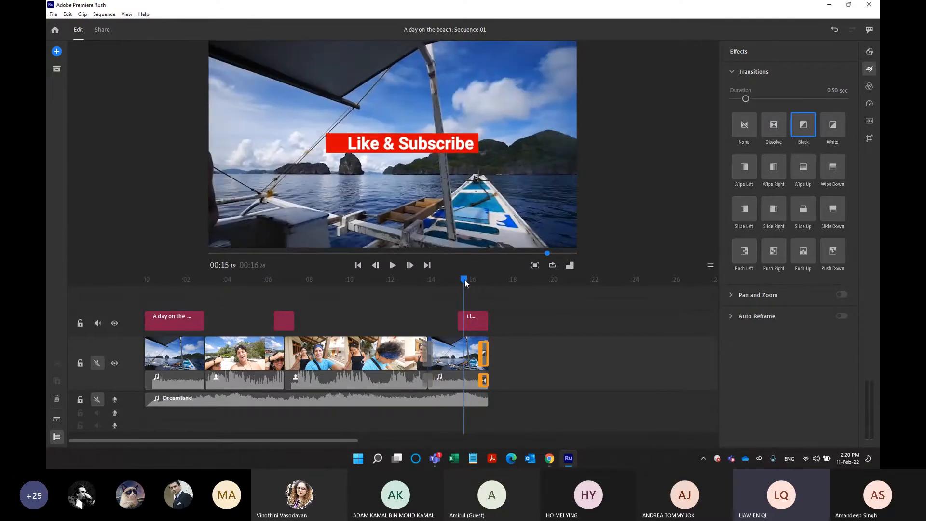
{"action": "key", "text": "space"}
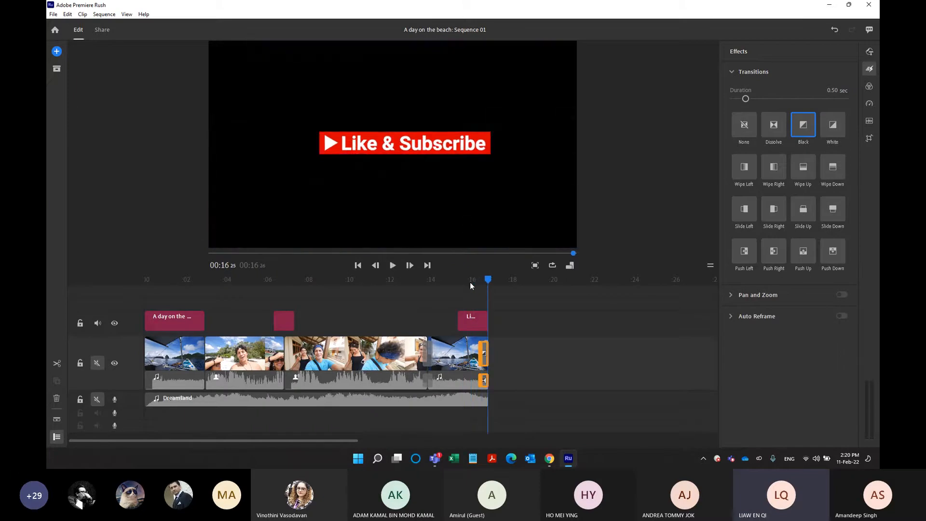
{"action": "left_click_drag", "start_coordinate": [487, 282], "coordinate": [457, 281]}
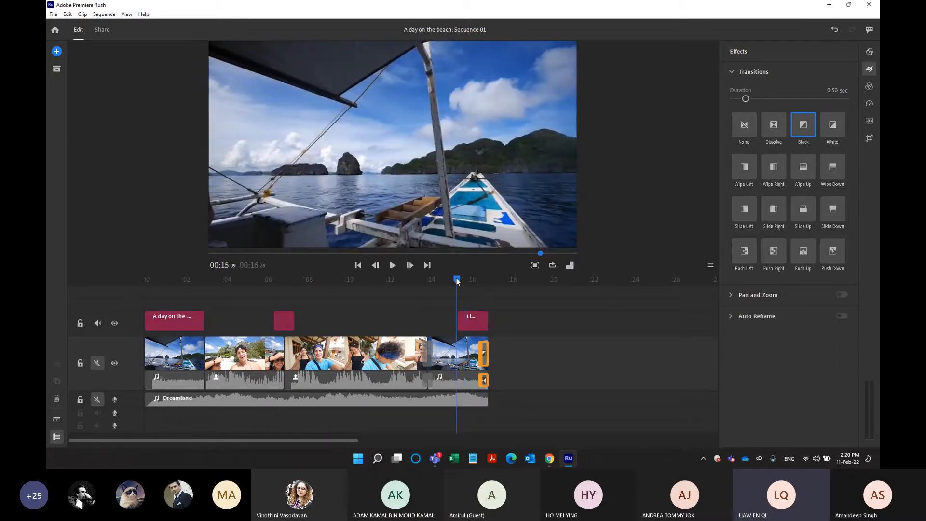
Add a Black transition to the end of the Like & Subscribe title and play the ending again.
{"action": "mouse_move", "coordinate": [803, 126]}
{"action": "left_mouse_down"}
{"action": "mouse_move", "coordinate": [499, 337]}
{"action": "mouse_move", "coordinate": [484, 322]}
{"action": "left_mouse_up"}
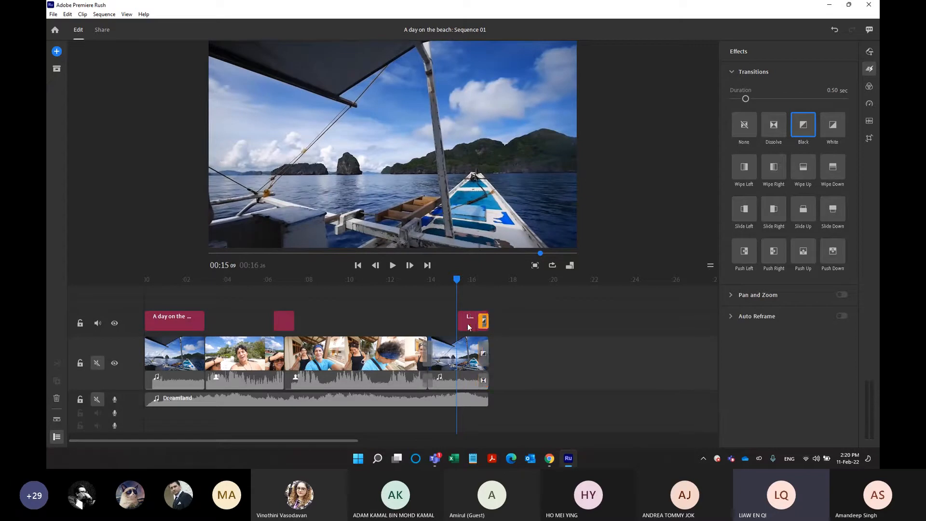
{"action": "key", "text": "space"}
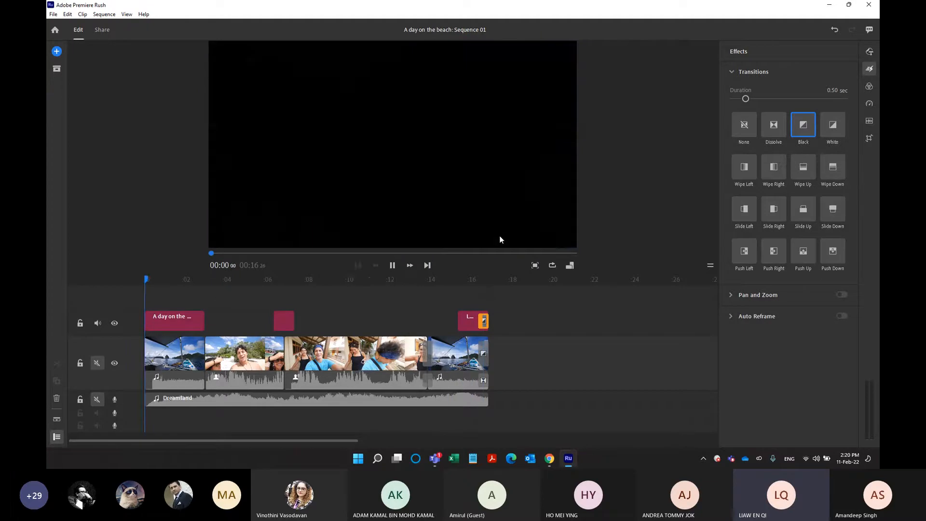
{"action": "key", "text": "space"}
Add Black transitions to the start of the first video clip and the opening title, then play from the beginning.
{"action": "mouse_move", "coordinate": [805, 139]}
{"action": "left_mouse_down"}
{"action": "mouse_move", "coordinate": [200, 330]}
{"action": "mouse_move", "coordinate": [151, 354]}
{"action": "left_mouse_up"}
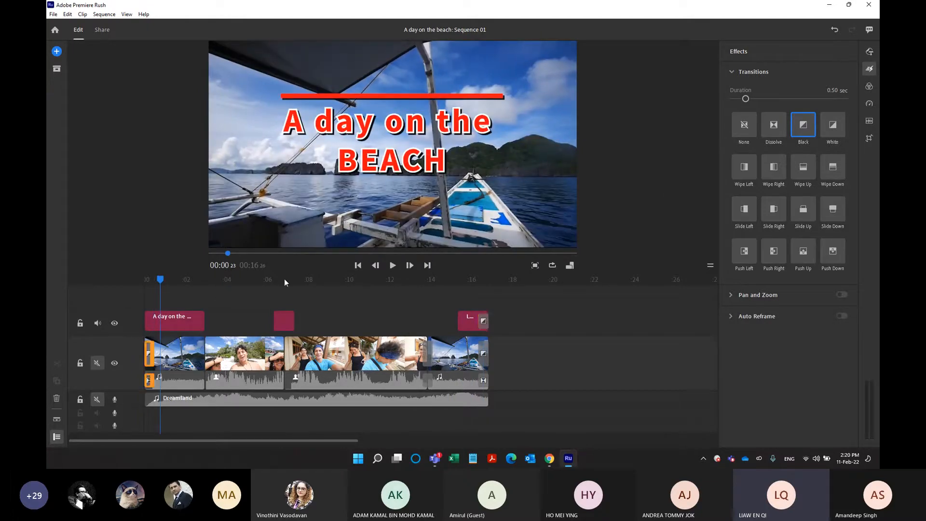
{"action": "mouse_move", "coordinate": [800, 144]}
{"action": "left_mouse_down"}
{"action": "mouse_move", "coordinate": [524, 200]}
{"action": "mouse_move", "coordinate": [173, 307]}
{"action": "mouse_move", "coordinate": [159, 320]}
{"action": "left_mouse_up"}
{"action": "left_click_drag", "start_coordinate": [160, 281], "coordinate": [129, 288]}
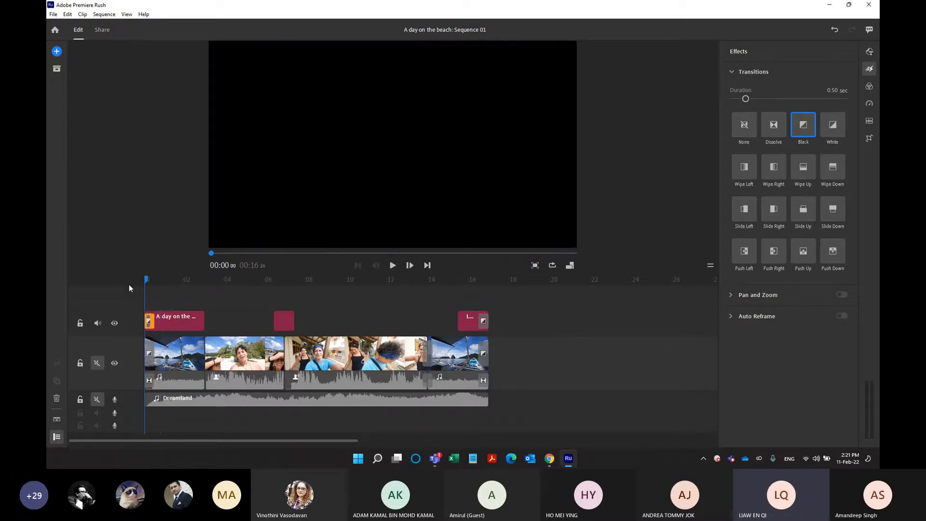
{"action": "key", "text": "space"}
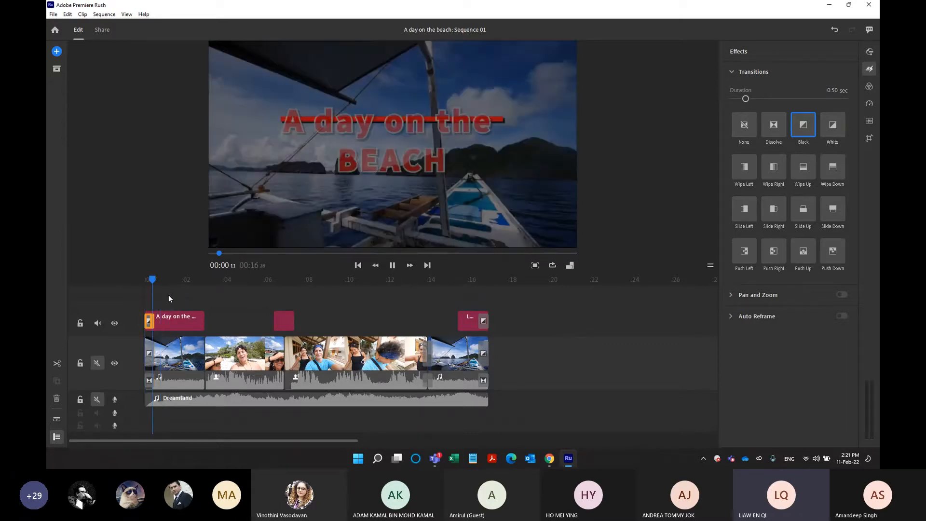
{"action": "key", "text": "space"}
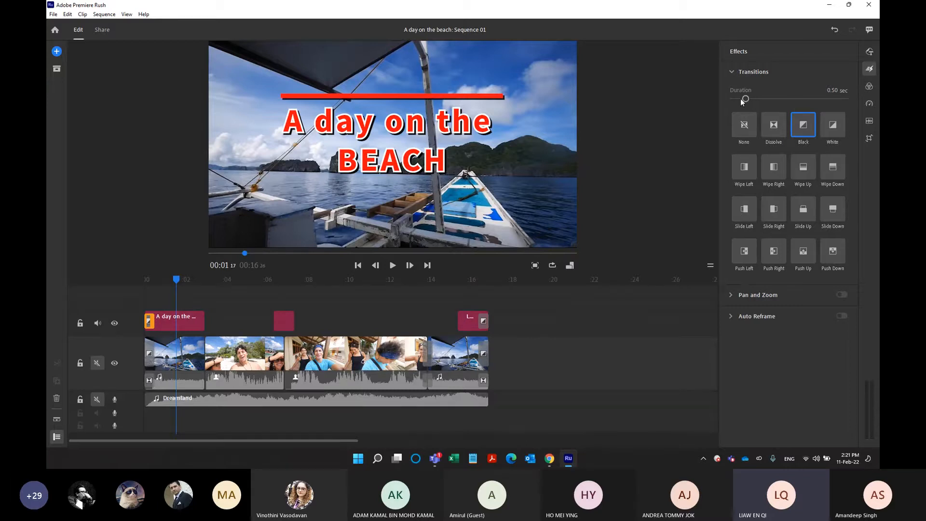
Set the duration of the Black transition at the end of the last video clip to 0.43 sec.
{"action": "left_click", "coordinate": [486, 355]}
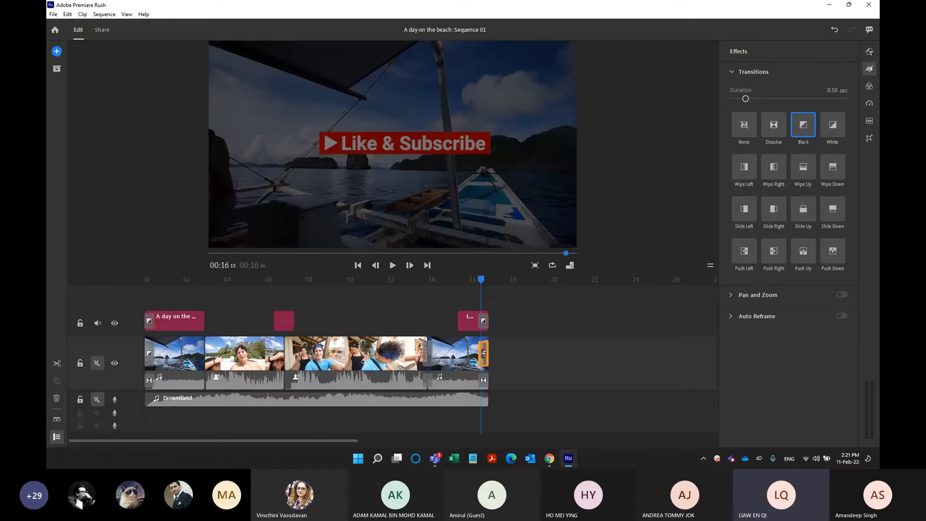
{"action": "mouse_move", "coordinate": [746, 97]}
{"action": "left_mouse_down"}
{"action": "mouse_move", "coordinate": [757, 99]}
{"action": "mouse_move", "coordinate": [743, 99]}
{"action": "left_mouse_up"}
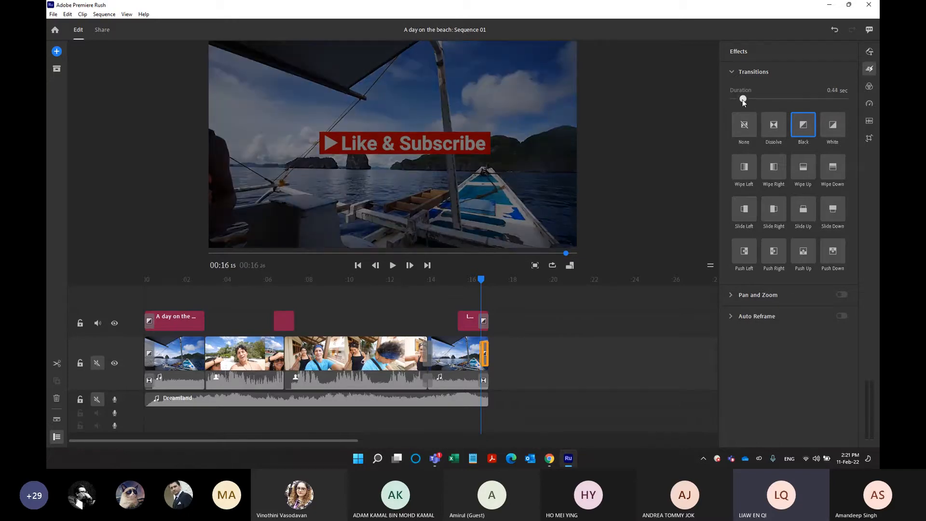
Try the SL Noir 1, Tangerine and Washed Out color presets on the third clip, settling on the Warm preset.
{"action": "left_click", "coordinate": [871, 88]}
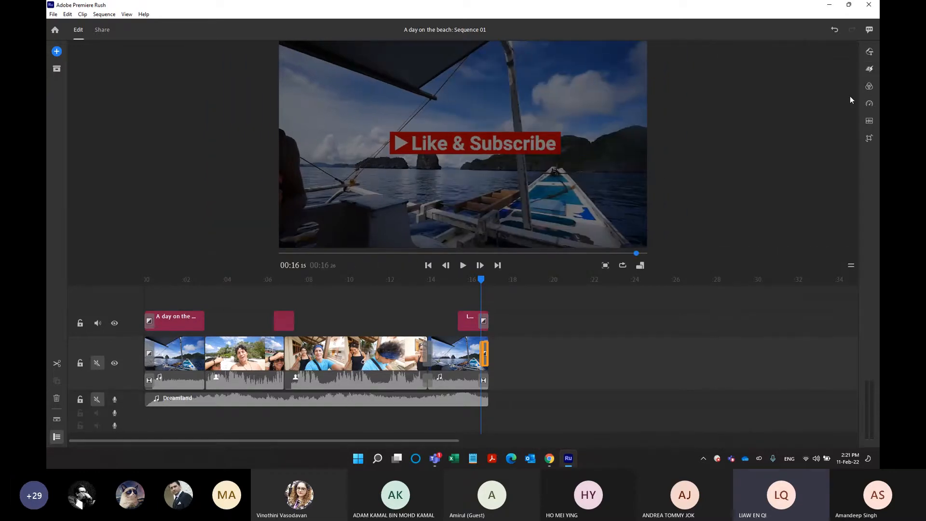
{"action": "left_click", "coordinate": [870, 87]}
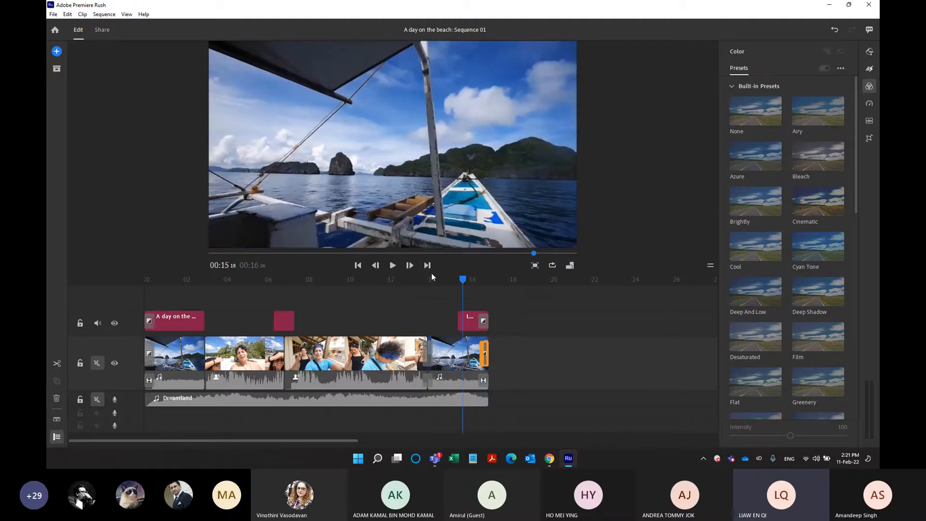
{"action": "left_click", "coordinate": [378, 355]}
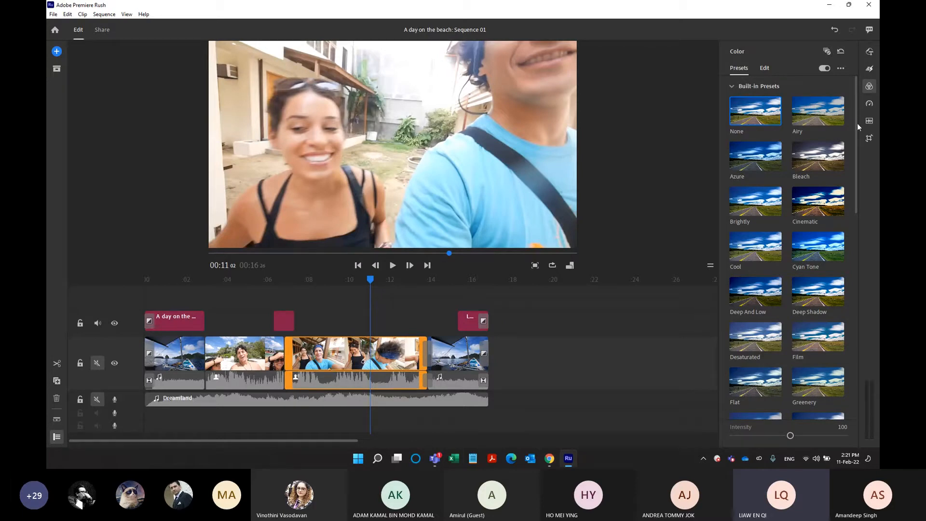
{"action": "left_click_drag", "start_coordinate": [856, 126], "coordinate": [853, 404]}
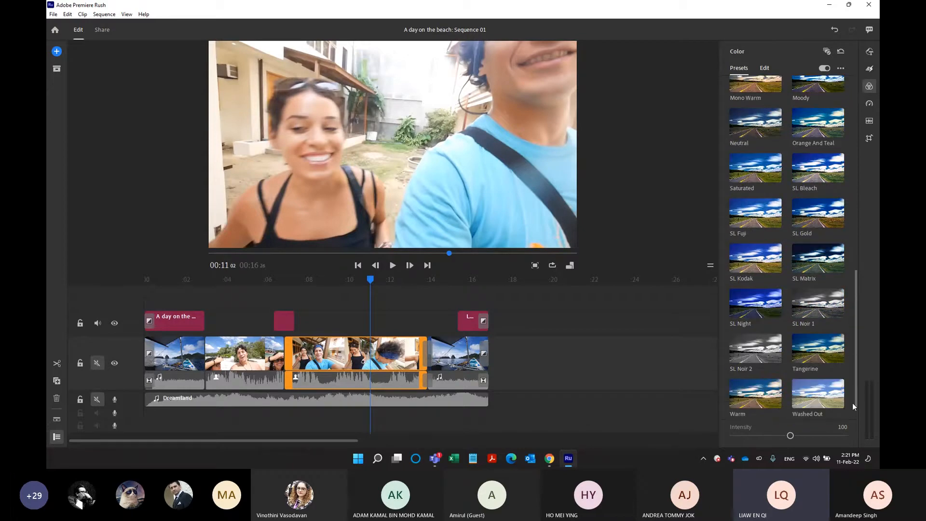
{"action": "scroll", "coordinate": [792, 350], "scroll_direction": "down", "scroll_amount": 1}
{"action": "left_click", "coordinate": [817, 292]}
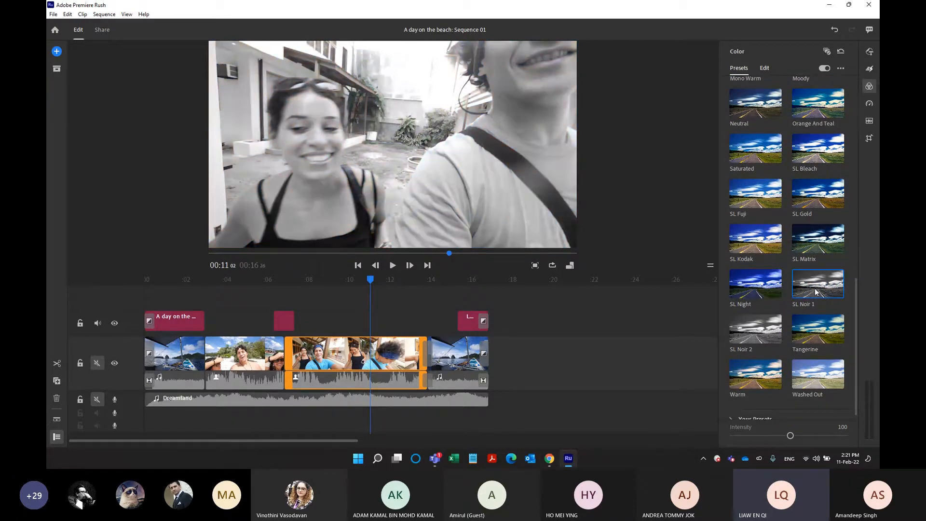
{"action": "left_click", "coordinate": [802, 325]}
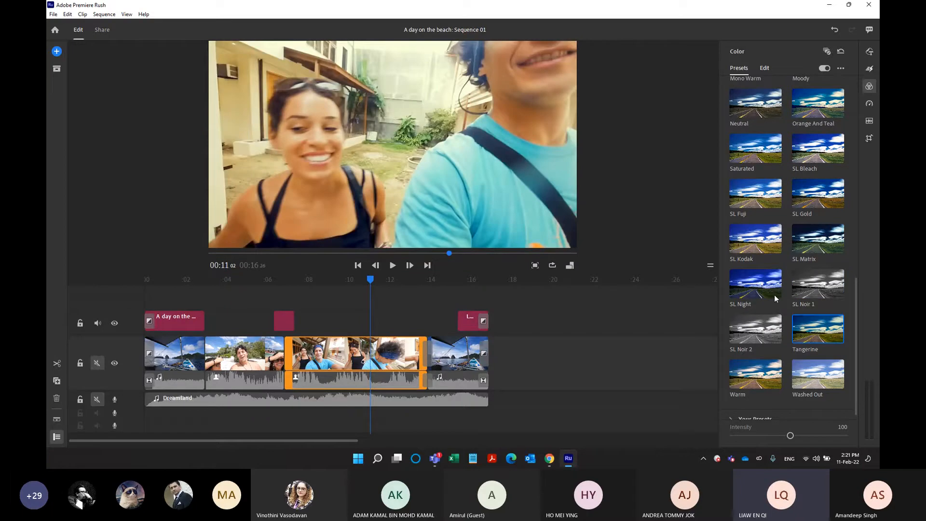
{"action": "left_click", "coordinate": [820, 374]}
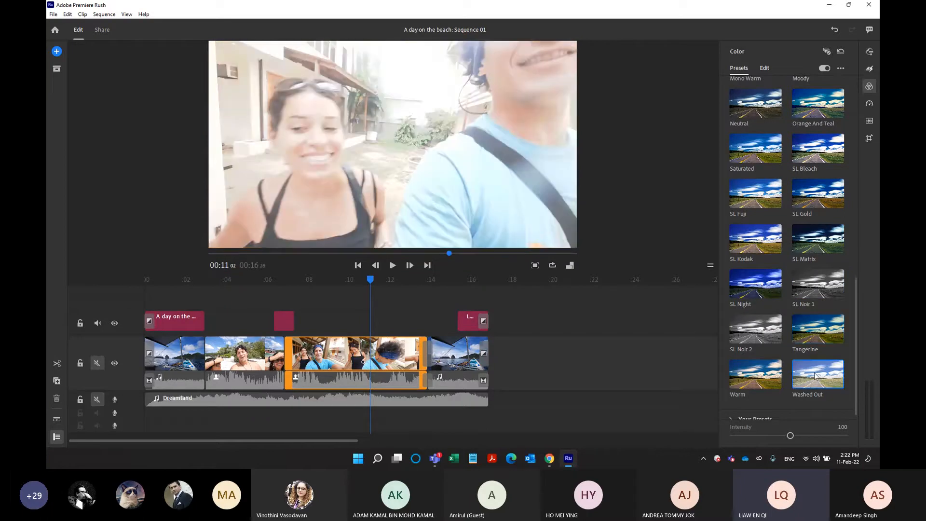
{"action": "left_click", "coordinate": [763, 384]}
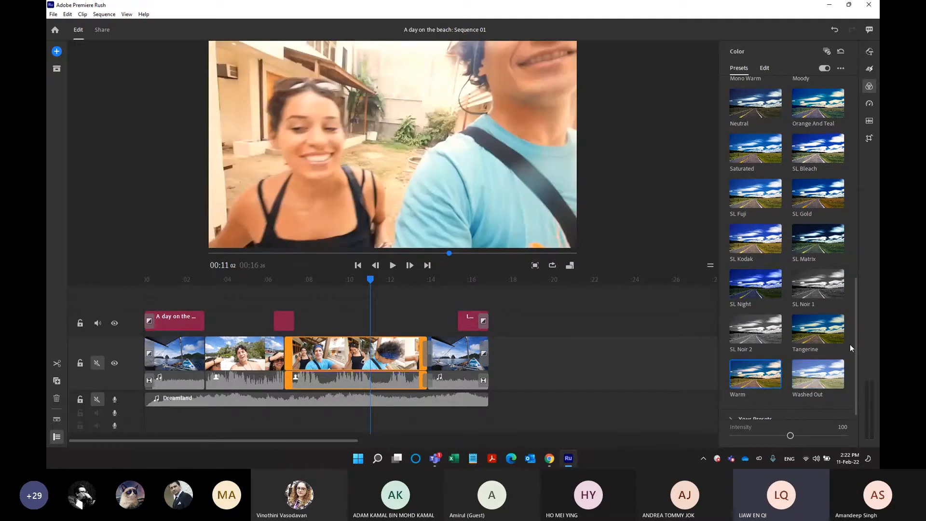
{"action": "left_click_drag", "start_coordinate": [857, 373], "coordinate": [833, 223]}
{"action": "scroll", "coordinate": [835, 226], "scroll_direction": "up", "scroll_amount": 5}
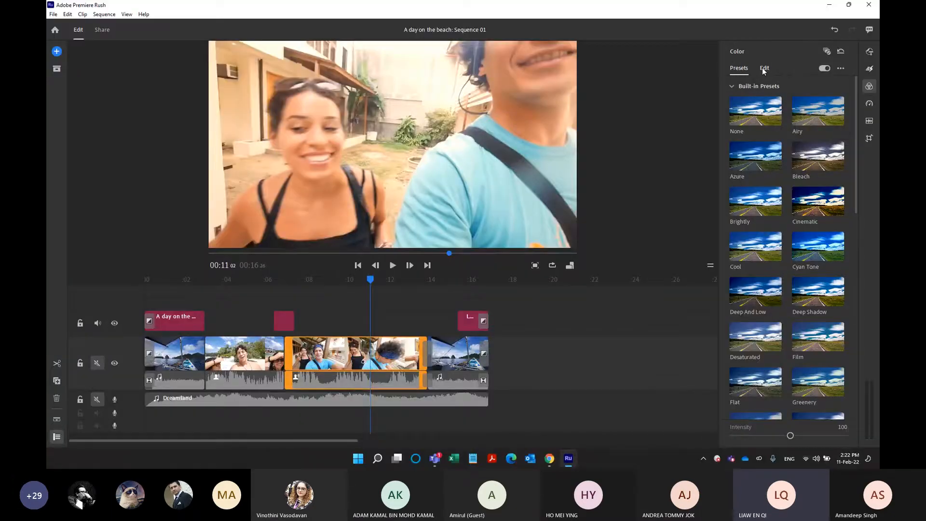
Fine-tune the third clip's color with exposure -0.04, contrast 6, shadows 4 and temp 9, and raise its saturation slightly.
{"action": "left_click", "coordinate": [764, 69]}
{"action": "mouse_move", "coordinate": [791, 112]}
{"action": "left_mouse_down"}
{"action": "mouse_move", "coordinate": [806, 114]}
{"action": "mouse_move", "coordinate": [782, 110]}
{"action": "mouse_move", "coordinate": [800, 114]}
{"action": "mouse_move", "coordinate": [789, 112]}
{"action": "left_mouse_up"}
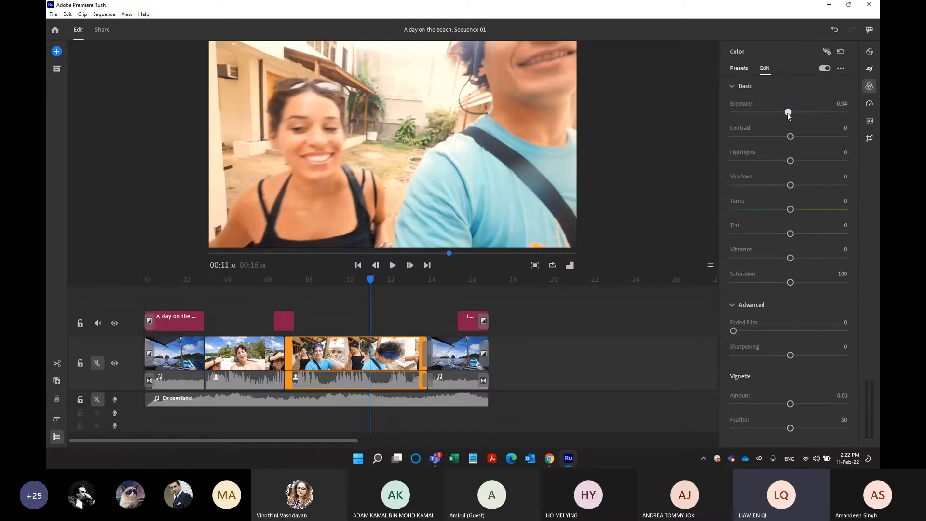
{"action": "left_click_drag", "start_coordinate": [791, 136], "coordinate": [792, 138]}
{"action": "left_click_drag", "start_coordinate": [790, 185], "coordinate": [793, 211]}
{"action": "left_click_drag", "start_coordinate": [794, 210], "coordinate": [802, 211]}
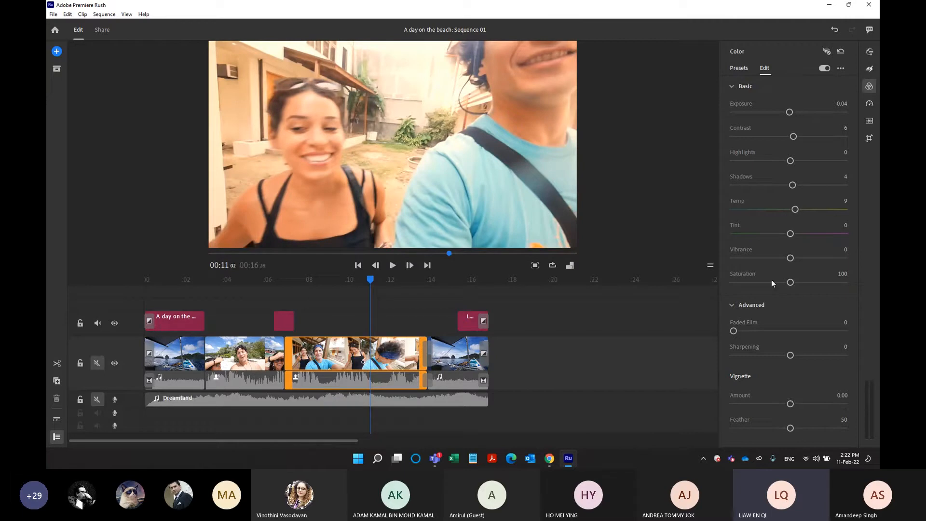
{"action": "mouse_move", "coordinate": [788, 286]}
{"action": "left_mouse_down"}
{"action": "mouse_move", "coordinate": [711, 291]}
{"action": "mouse_move", "coordinate": [848, 270]}
{"action": "mouse_move", "coordinate": [779, 290]}
{"action": "mouse_move", "coordinate": [795, 283]}
{"action": "left_mouse_up"}
{"action": "left_click", "coordinate": [744, 69]}
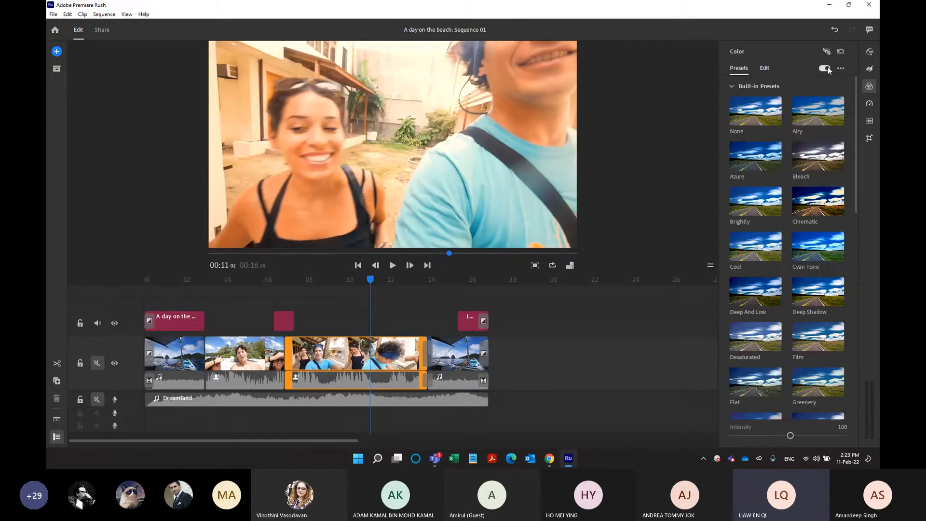
Show the clip speed settings and split the last video clip at 00:14:11.
{"action": "left_click", "coordinate": [869, 103]}
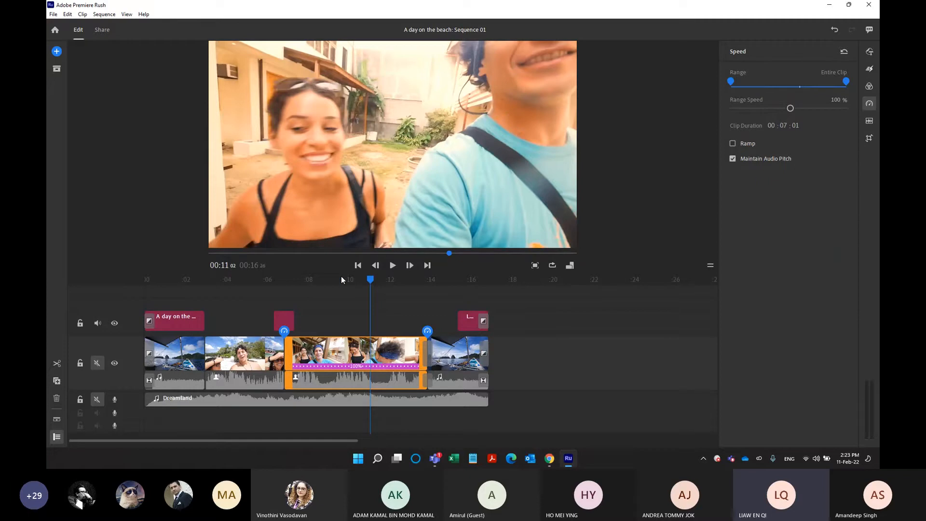
{"action": "left_click_drag", "start_coordinate": [370, 281], "coordinate": [438, 328]}
{"action": "left_click", "coordinate": [456, 355]}
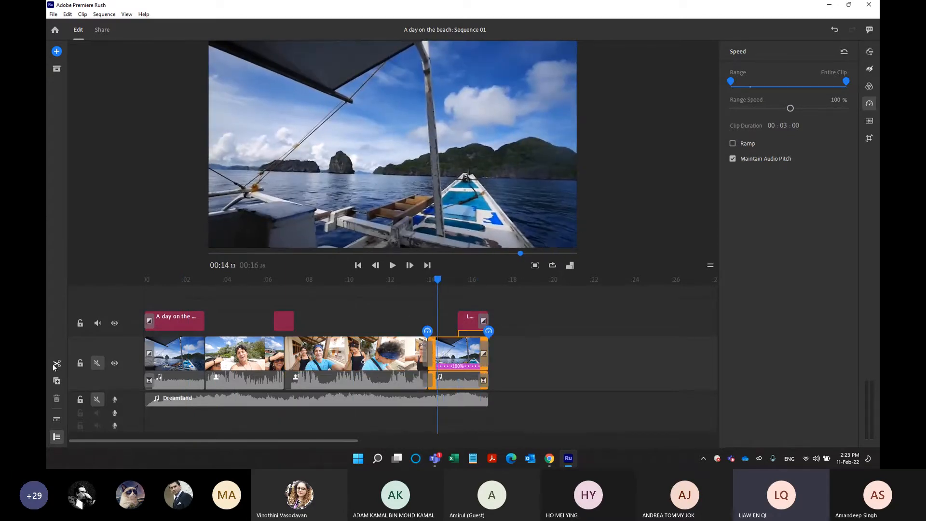
{"action": "left_click", "coordinate": [55, 366]}
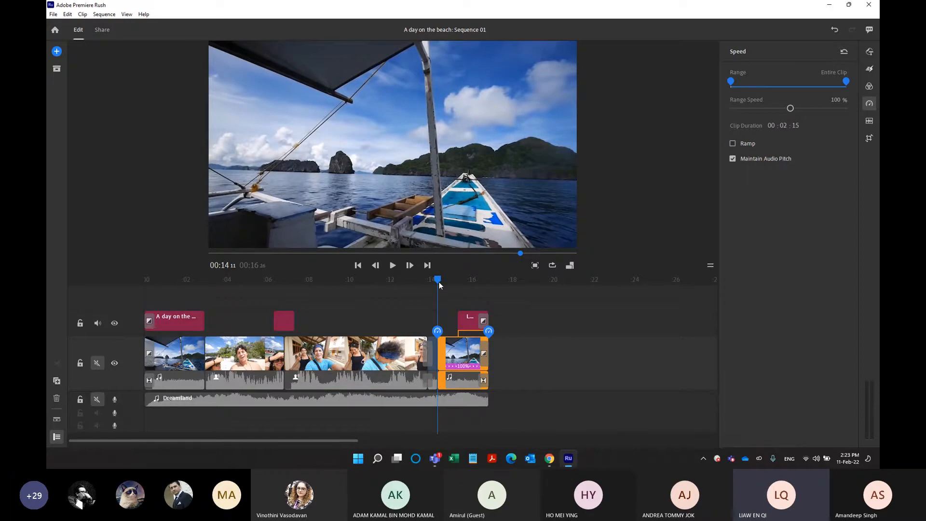
Split the last video clip again at 00:15:08 and select the short piece between the two cuts.
{"action": "left_click_drag", "start_coordinate": [439, 283], "coordinate": [456, 282]}
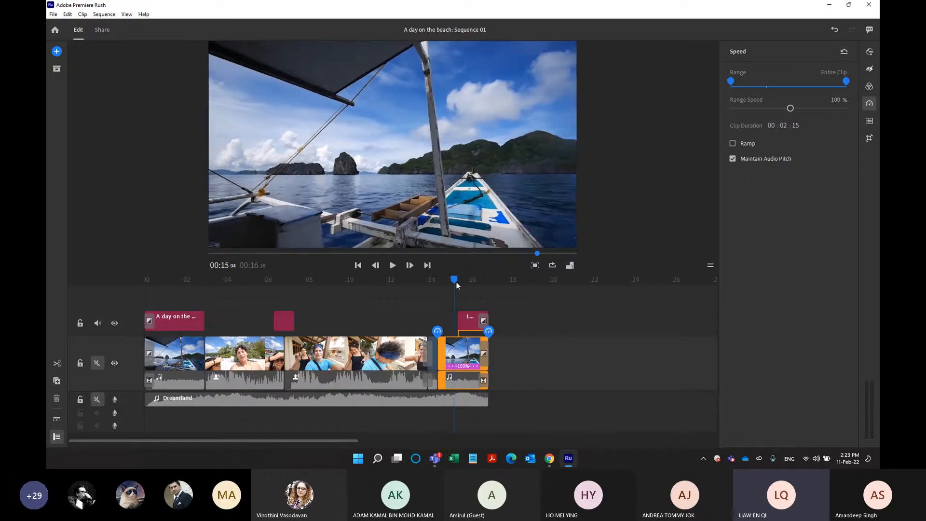
{"action": "left_click", "coordinate": [56, 364]}
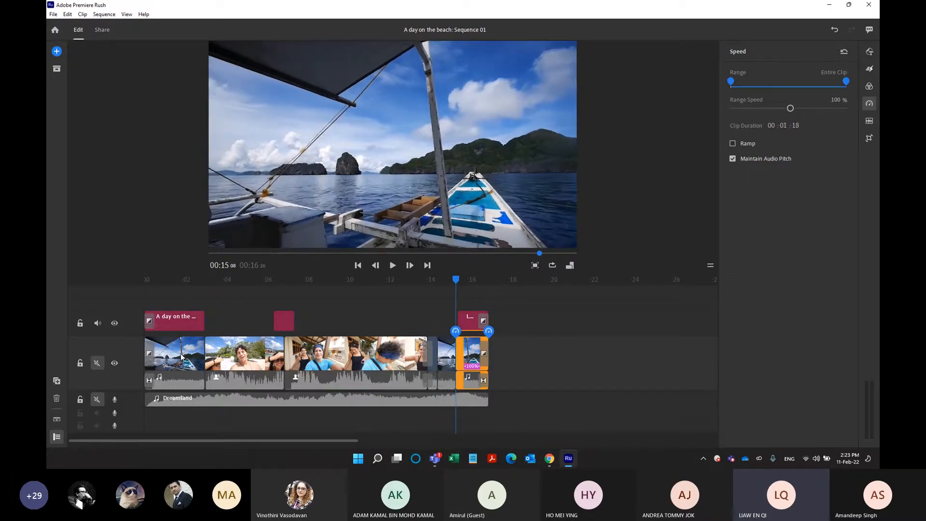
{"action": "left_click", "coordinate": [446, 354]}
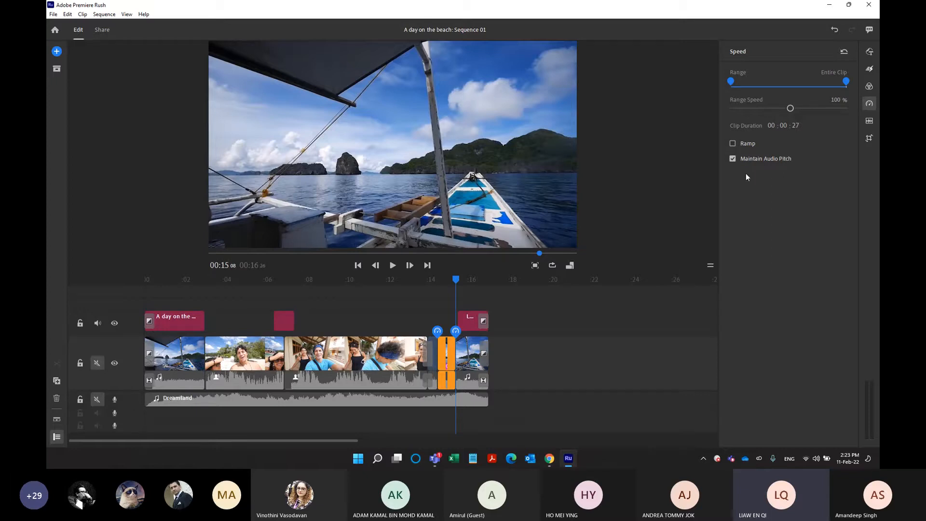
Slow the short piece to a range speed of 66%, trying 26% first, and limit the range to a small section without Ramp.
{"action": "left_click_drag", "start_coordinate": [791, 109], "coordinate": [756, 109]}
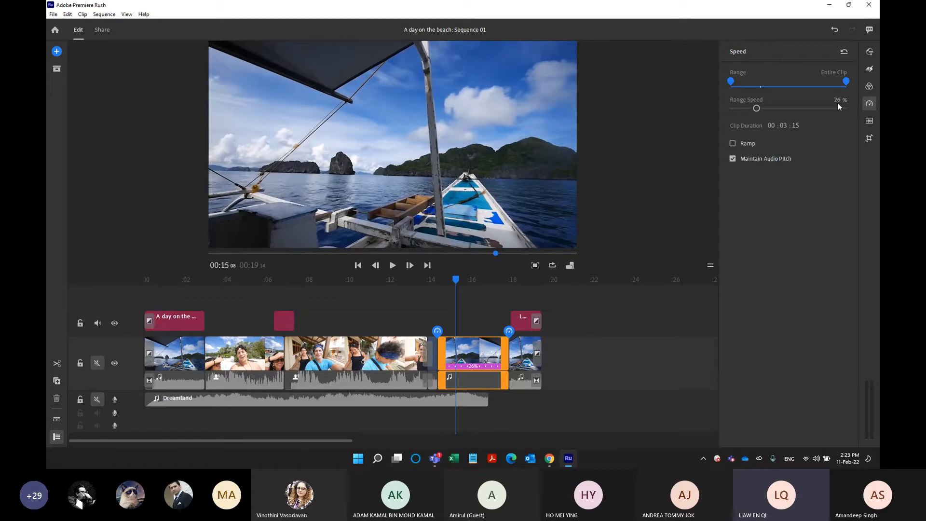
{"action": "left_click_drag", "start_coordinate": [757, 108], "coordinate": [780, 110]}
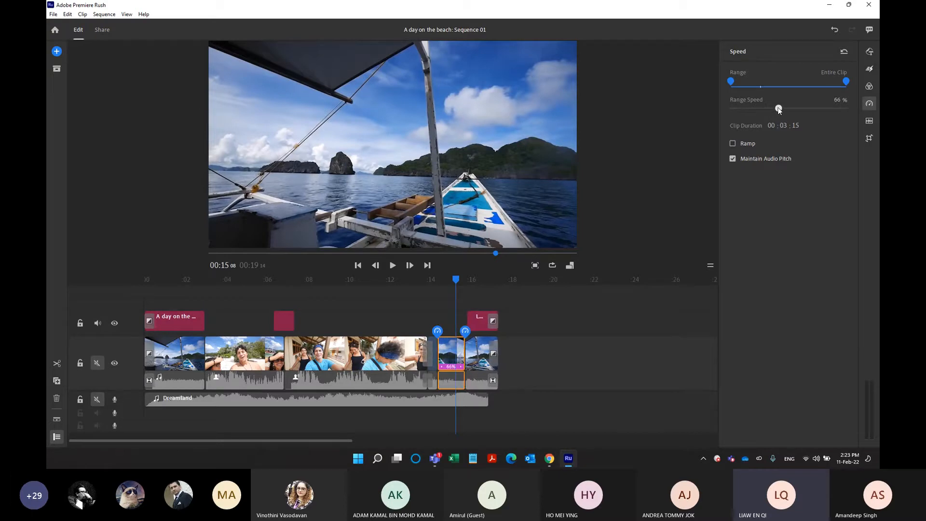
{"action": "left_click", "coordinate": [747, 145]}
{"action": "left_click", "coordinate": [747, 145]}
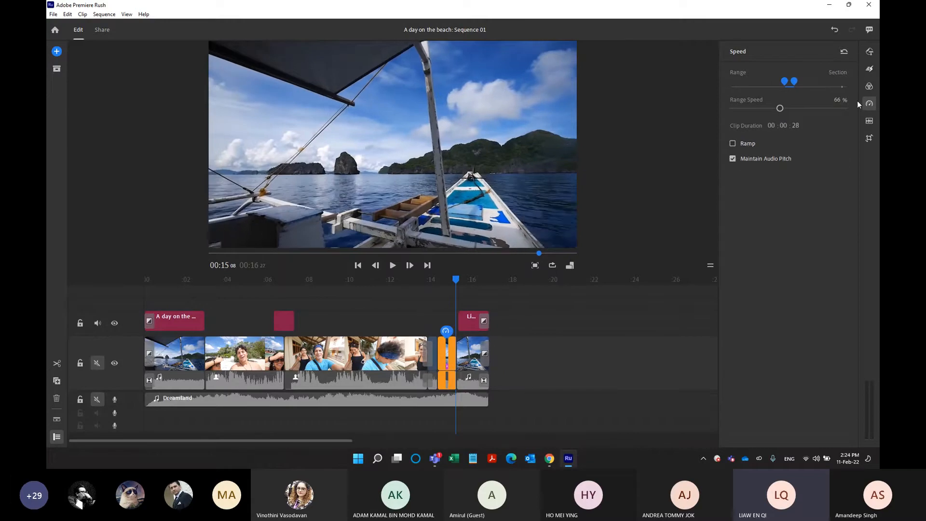
Unmute the video track's audio and play the sequence from the start with the Dreamland music track muted.
{"action": "left_click", "coordinate": [866, 122]}
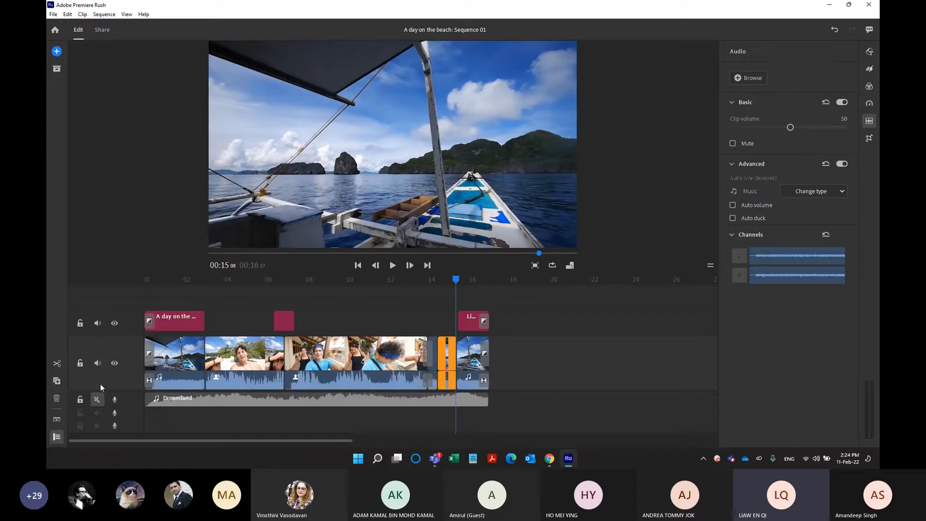
{"action": "left_click", "coordinate": [98, 399]}
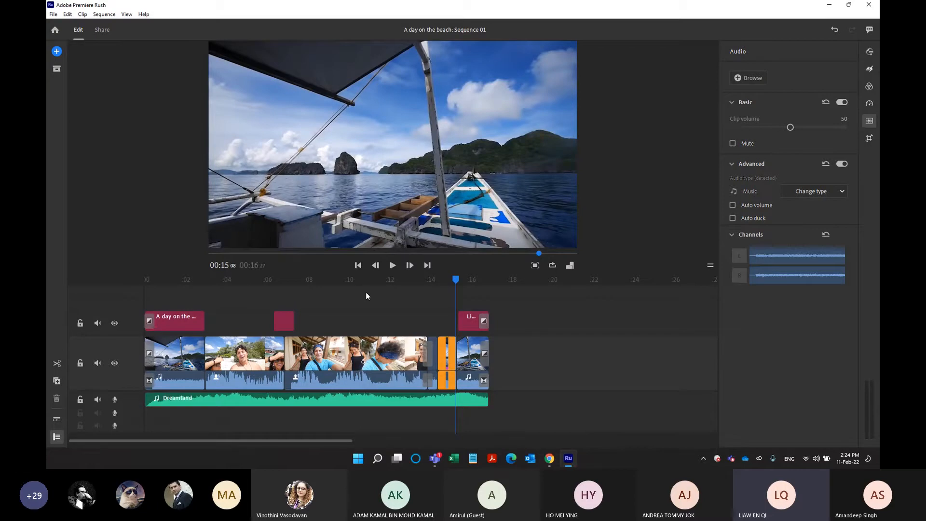
{"action": "left_click_drag", "start_coordinate": [455, 278], "coordinate": [139, 279]}
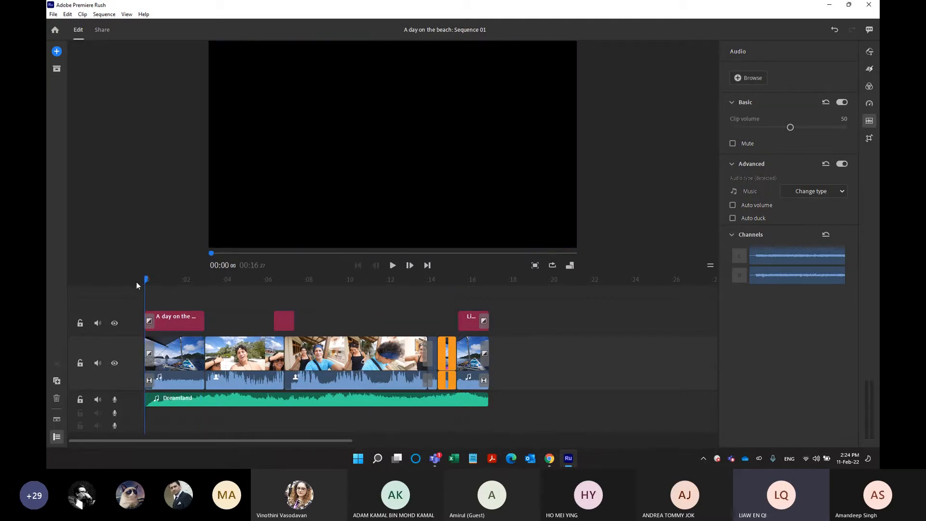
{"action": "left_click", "coordinate": [98, 399]}
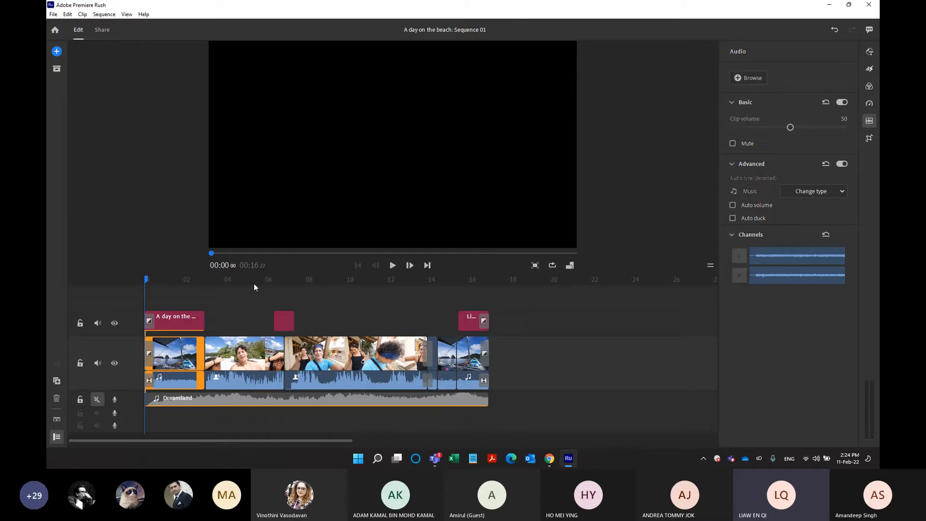
{"action": "key", "text": "space"}
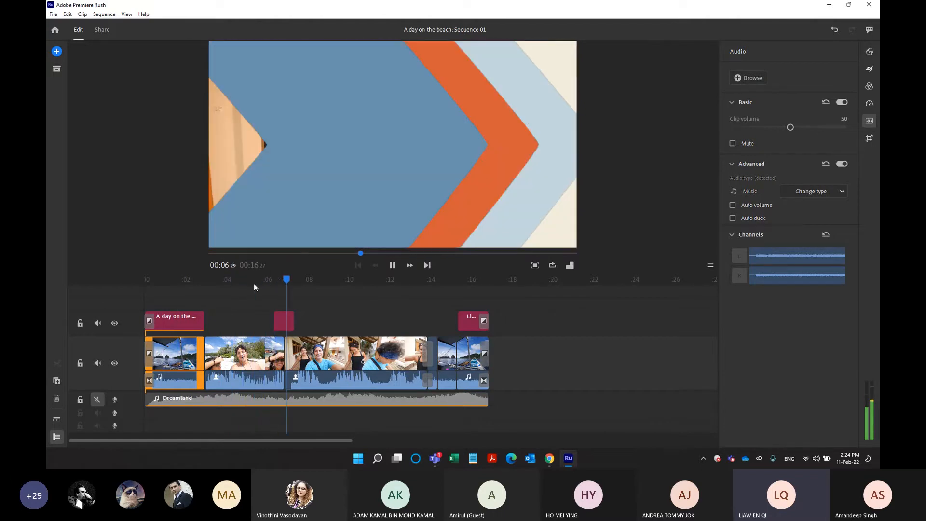
{"action": "key", "text": "space"}
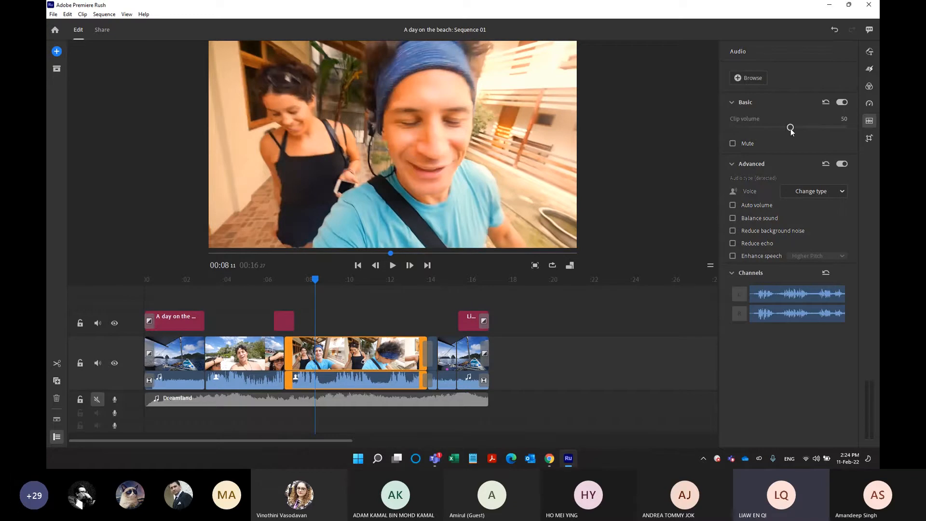
Set the third clip's volume to 70, hide the track controls, and try muting the clip.
{"action": "left_click_drag", "start_coordinate": [791, 128], "coordinate": [811, 127]}
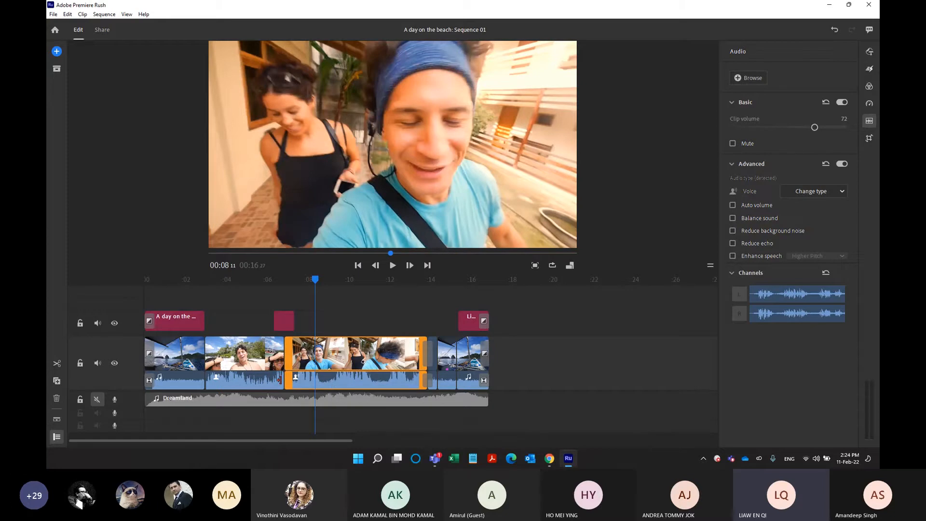
{"action": "left_click", "coordinate": [56, 436]}
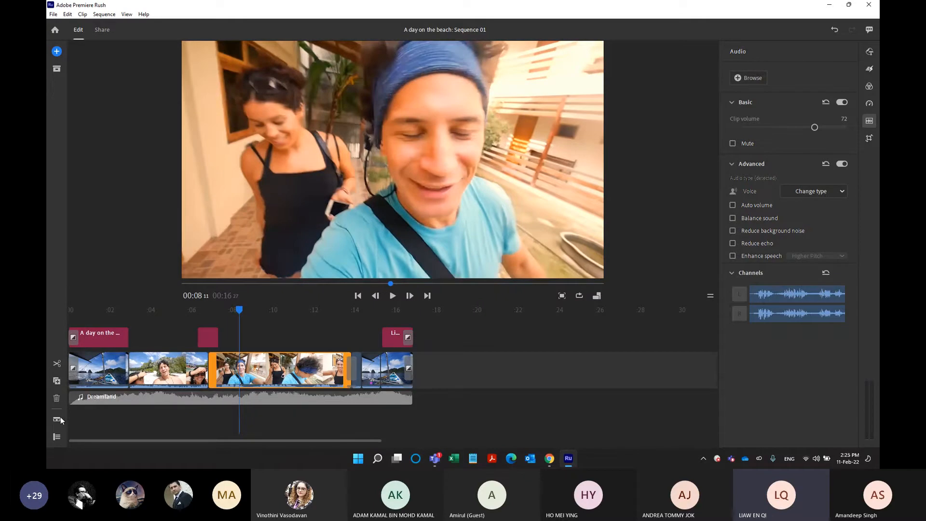
{"action": "mouse_move", "coordinate": [815, 127]}
{"action": "left_mouse_down"}
{"action": "mouse_move", "coordinate": [843, 128]}
{"action": "mouse_move", "coordinate": [786, 139]}
{"action": "mouse_move", "coordinate": [790, 132]}
{"action": "mouse_move", "coordinate": [737, 123]}
{"action": "mouse_move", "coordinate": [810, 129]}
{"action": "left_mouse_up"}
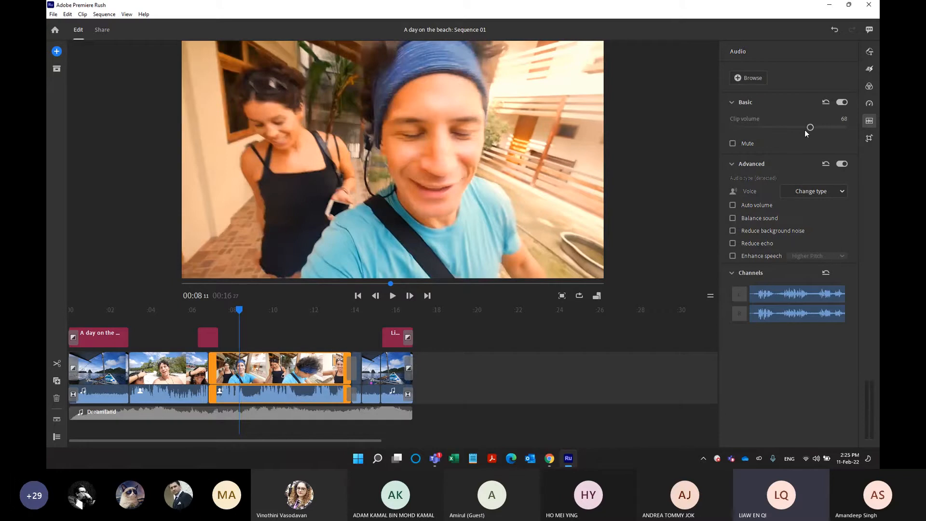
{"action": "left_click_drag", "start_coordinate": [810, 128], "coordinate": [813, 129]}
{"action": "left_click", "coordinate": [744, 143]}
{"action": "left_click", "coordinate": [746, 145]}
View the audio type options available for the third clip.
{"action": "left_click", "coordinate": [795, 195]}
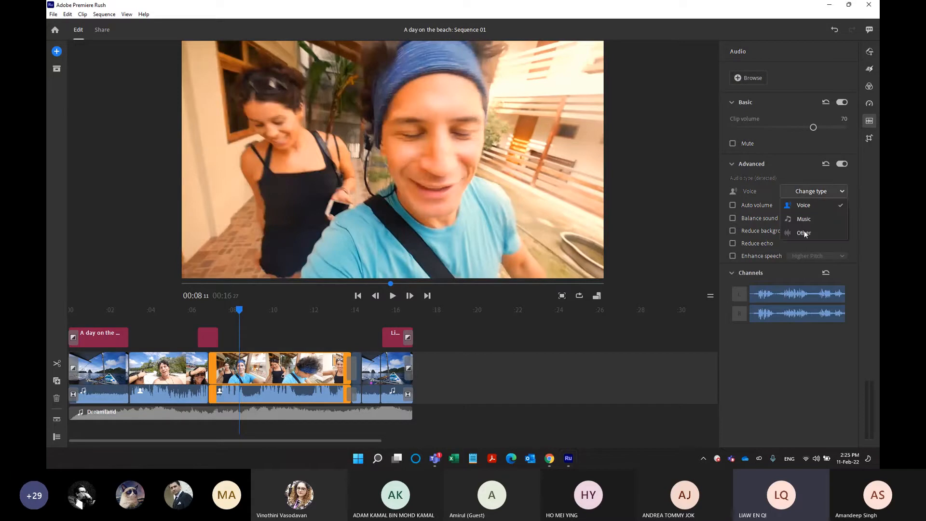
{"action": "left_click", "coordinate": [750, 194]}
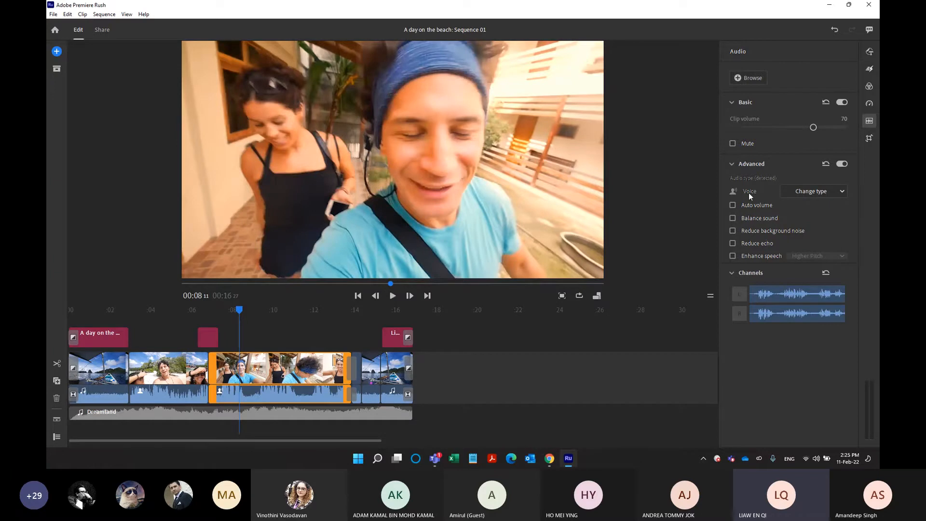
{"action": "key", "text": "ctrl"}
{"action": "key", "text": "ctrl"}
Turn on Reduce background noise for the third clip with an intensity of 77 and play the clip.
{"action": "mouse_move", "coordinate": [744, 230]}
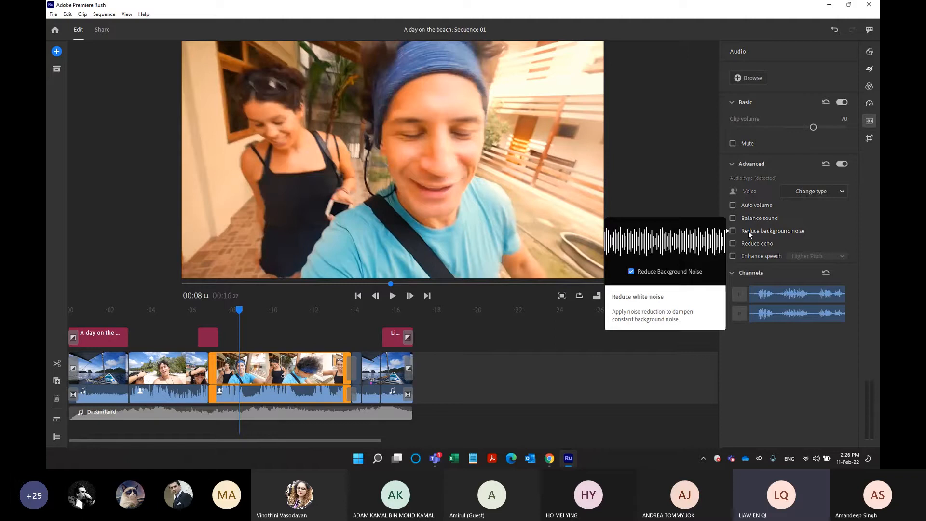
{"action": "left_click", "coordinate": [734, 230]}
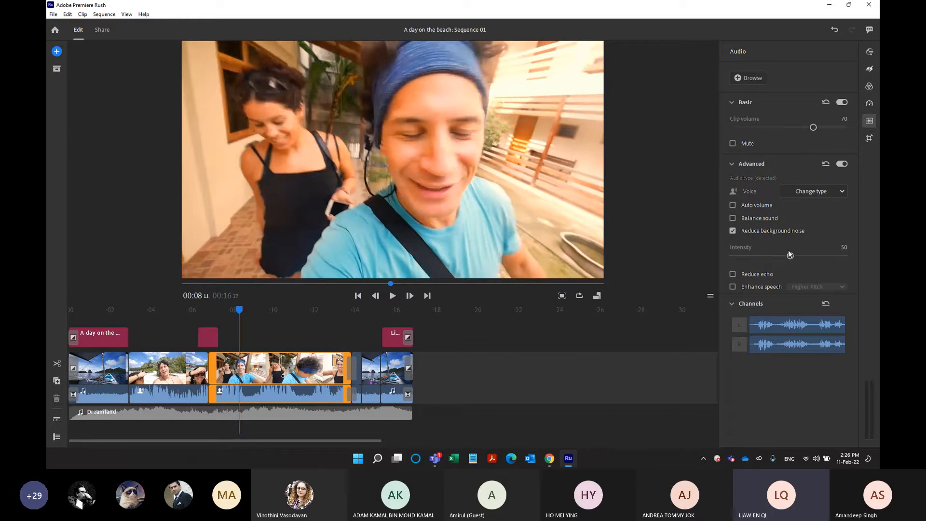
{"action": "mouse_move", "coordinate": [789, 254]}
{"action": "left_mouse_down"}
{"action": "mouse_move", "coordinate": [805, 264]}
{"action": "mouse_move", "coordinate": [777, 263]}
{"action": "mouse_move", "coordinate": [799, 264]}
{"action": "left_mouse_up"}
{"action": "left_click_drag", "start_coordinate": [802, 257], "coordinate": [812, 258]}
{"action": "left_click_drag", "start_coordinate": [238, 311], "coordinate": [212, 314]}
{"action": "key", "text": "space"}
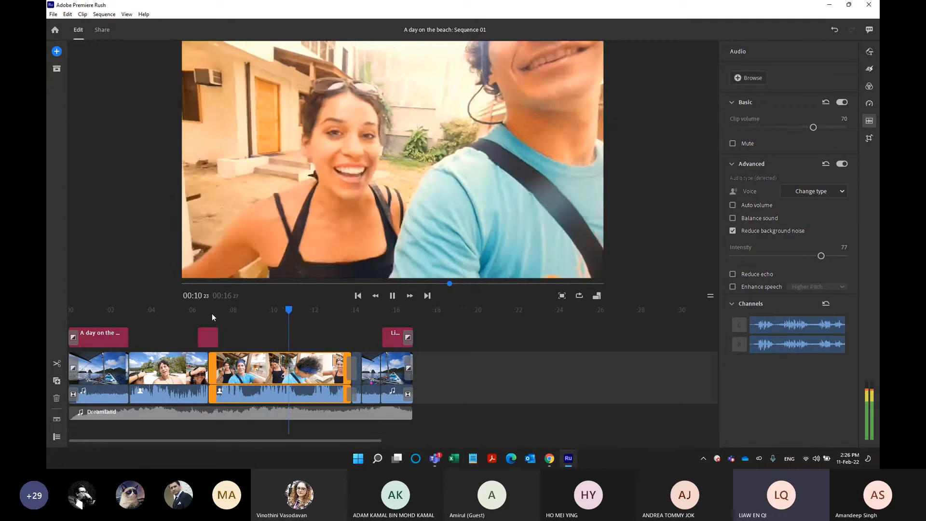
{"action": "key", "text": "space"}
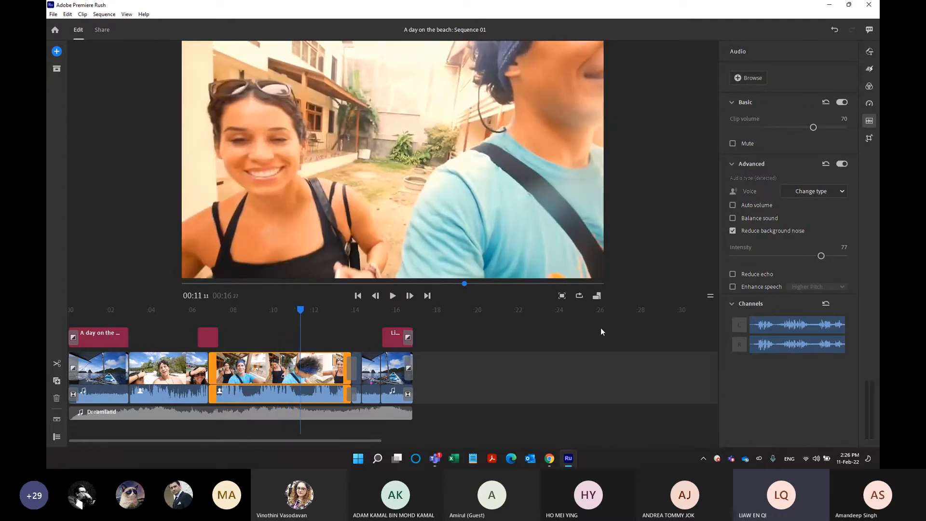
Turn off Reduce background noise, replay the third clip for comparison, and turn it back on.
{"action": "left_click", "coordinate": [733, 231]}
{"action": "left_click_drag", "start_coordinate": [305, 322], "coordinate": [220, 326]}
{"action": "key", "text": "space"}
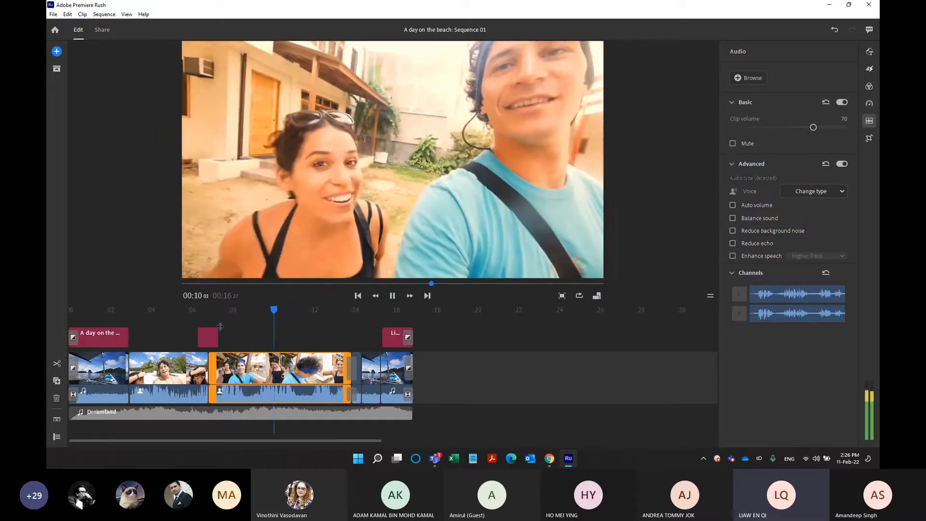
{"action": "key", "text": "space"}
{"action": "left_click", "coordinate": [734, 232]}
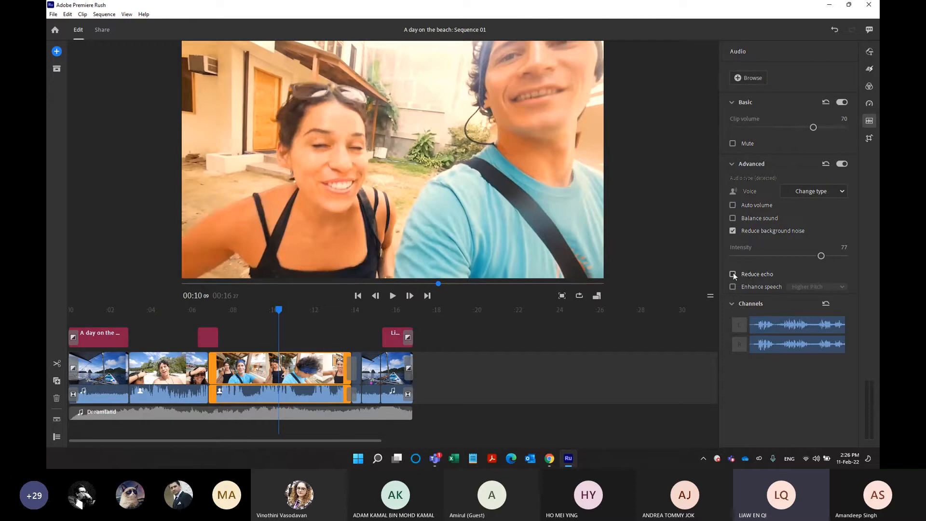
Try Enhance speech on the third clip and view its Higher Pitch and Lower Pitch options.
{"action": "left_click", "coordinate": [733, 287]}
{"action": "left_click", "coordinate": [794, 287]}
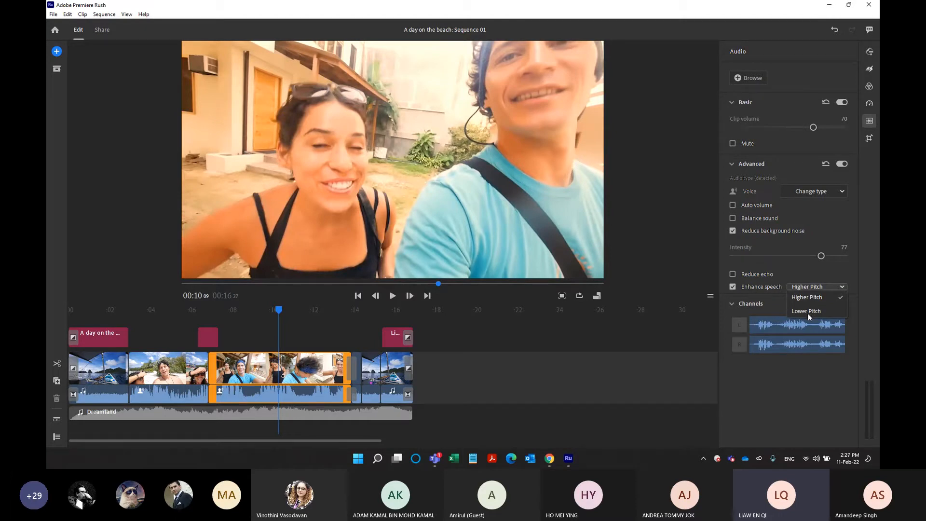
{"action": "left_click", "coordinate": [775, 288]}
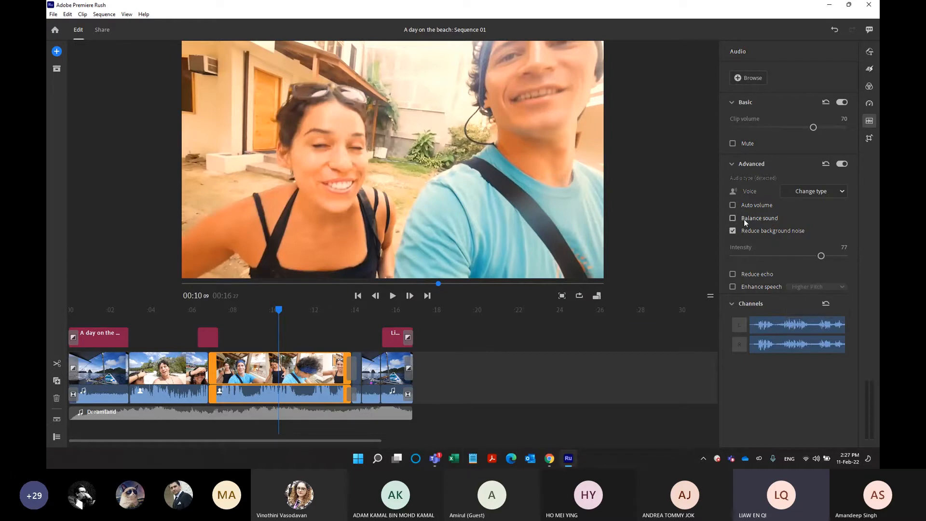
Turn on Balance sound for the third clip, show the track controls and unmute the Dreamland music track.
{"action": "mouse_move", "coordinate": [745, 221]}
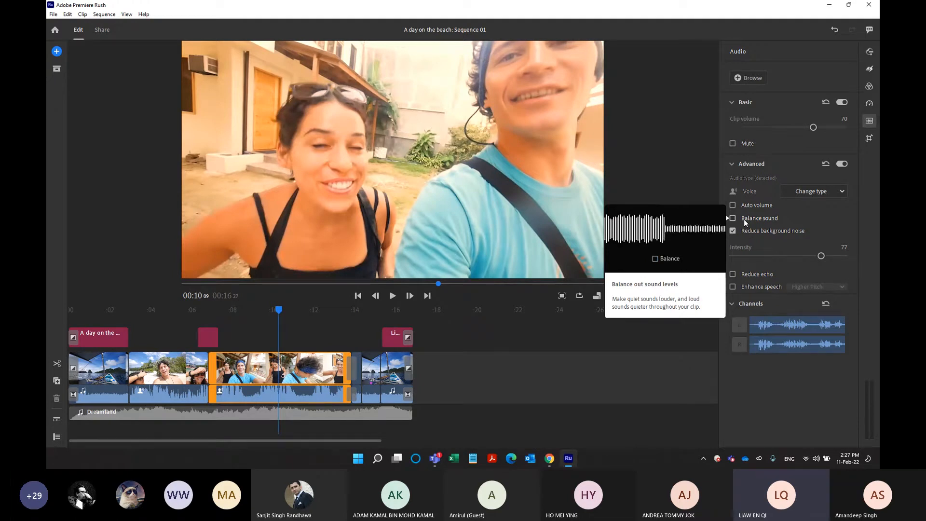
{"action": "left_click", "coordinate": [744, 219]}
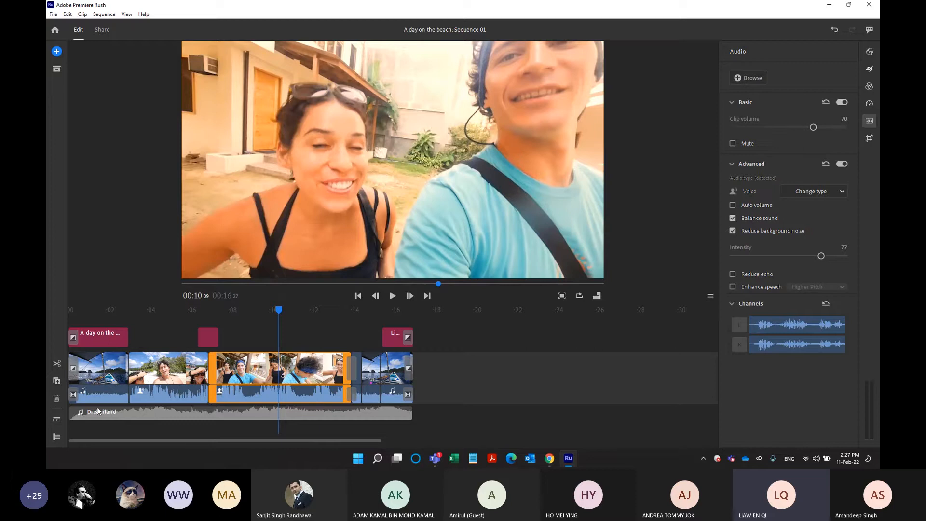
{"action": "left_click", "coordinate": [57, 437]}
{"action": "left_click", "coordinate": [96, 401]}
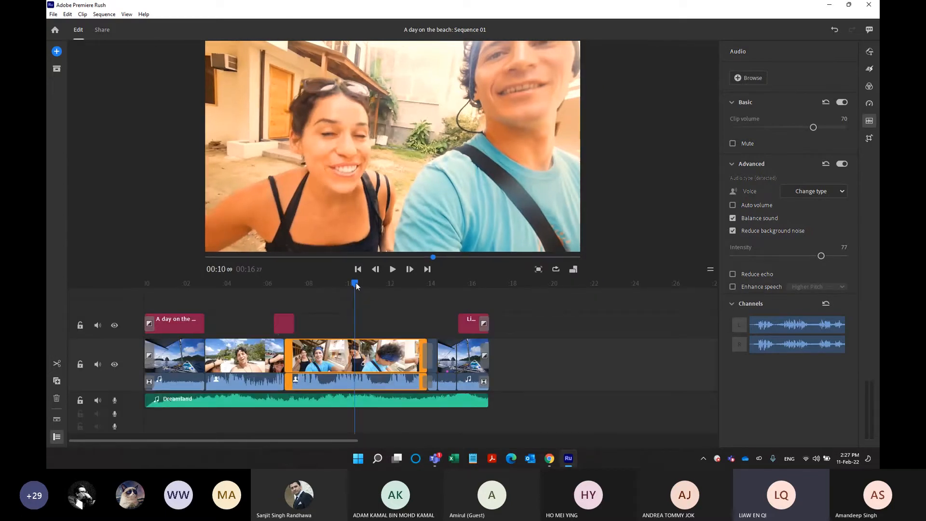
Play the sequence from near the start to hear the clips together with the music, stopping at 00:10:00.
{"action": "left_click_drag", "start_coordinate": [356, 285], "coordinate": [150, 291]}
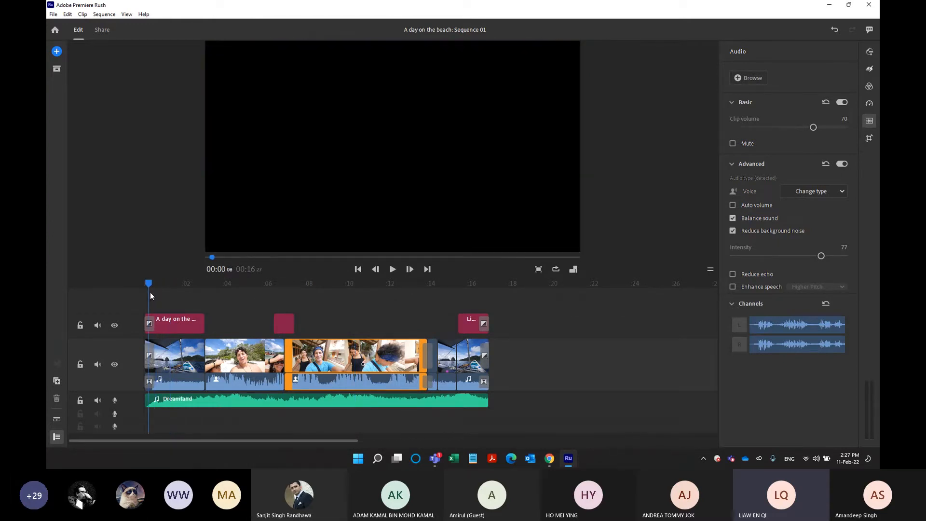
{"action": "key", "text": "space"}
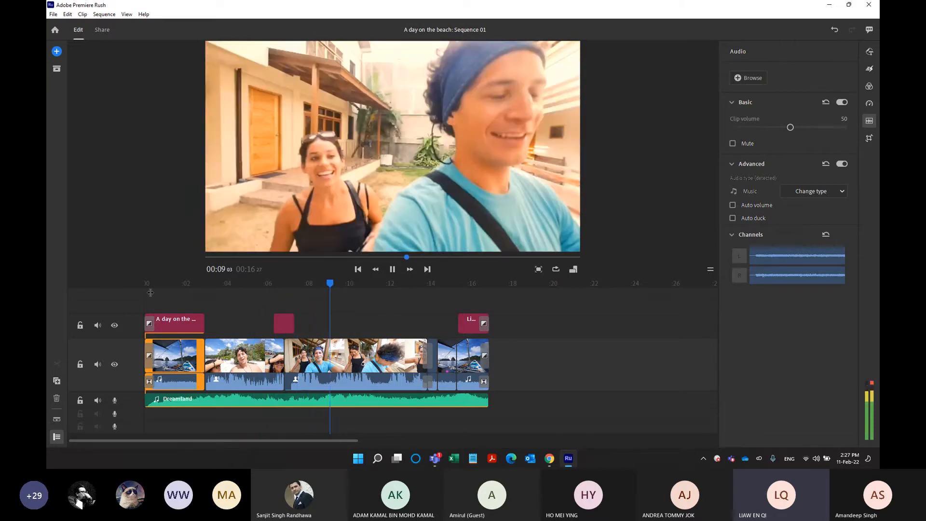
{"action": "left_click", "coordinate": [349, 290]}
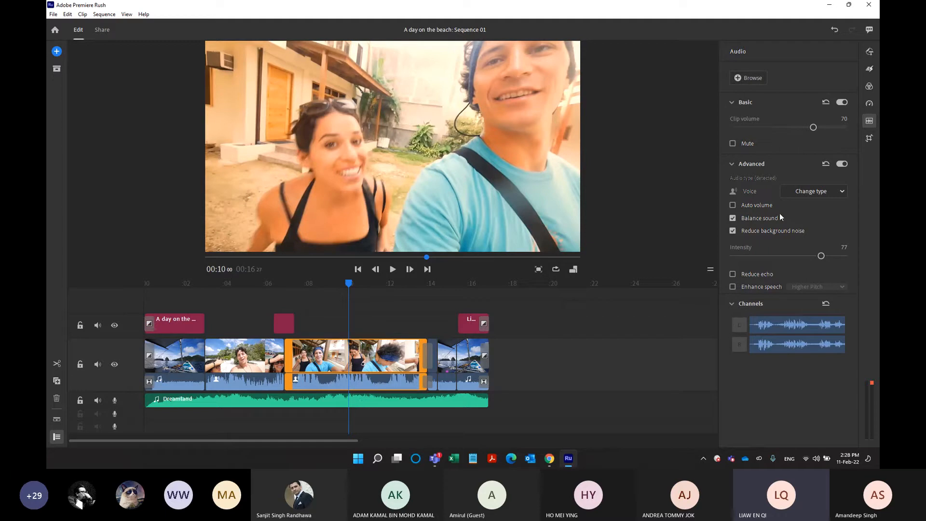
Try the Voice audio type on the Dreamland music clip, return it to Music, and play the sequence.
{"action": "left_click", "coordinate": [384, 398]}
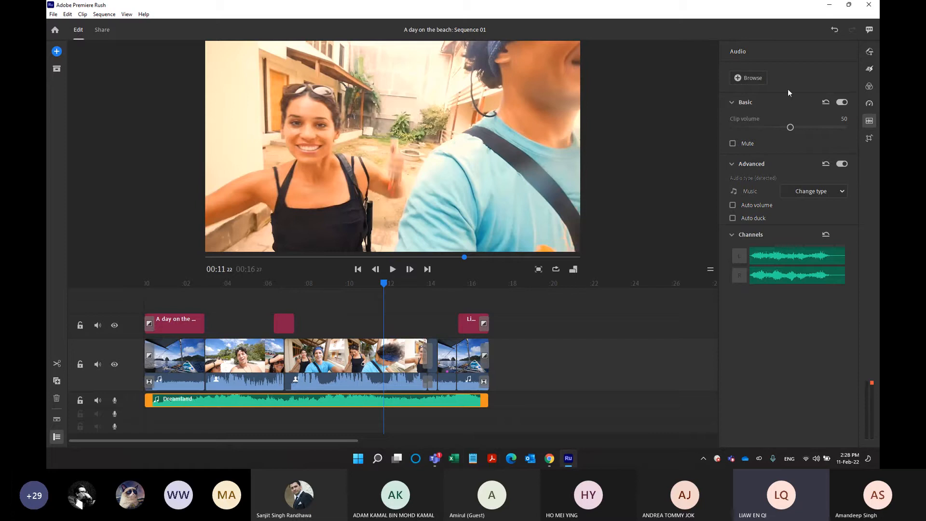
{"action": "key", "text": "ctrl"}
{"action": "key", "text": "ctrl"}
{"action": "left_click", "coordinate": [804, 193]}
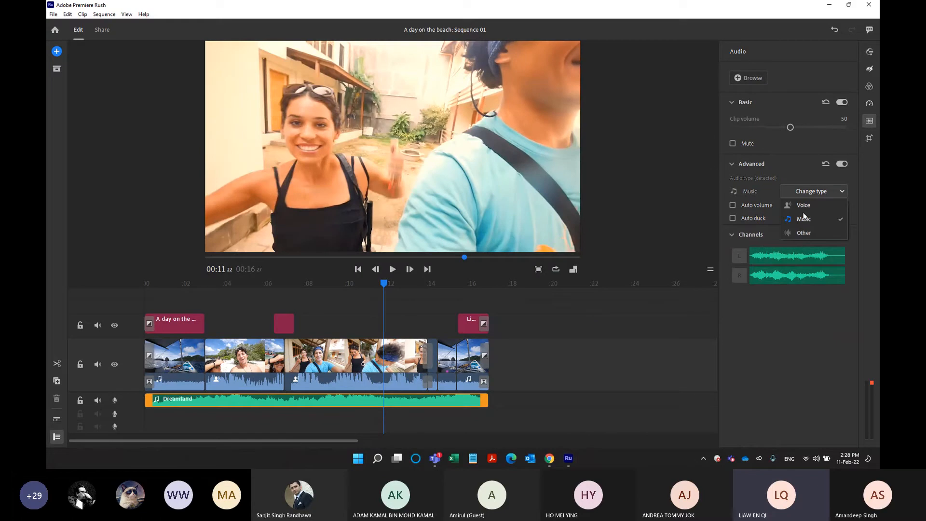
{"action": "left_click", "coordinate": [803, 206]}
{"action": "left_click", "coordinate": [806, 191]}
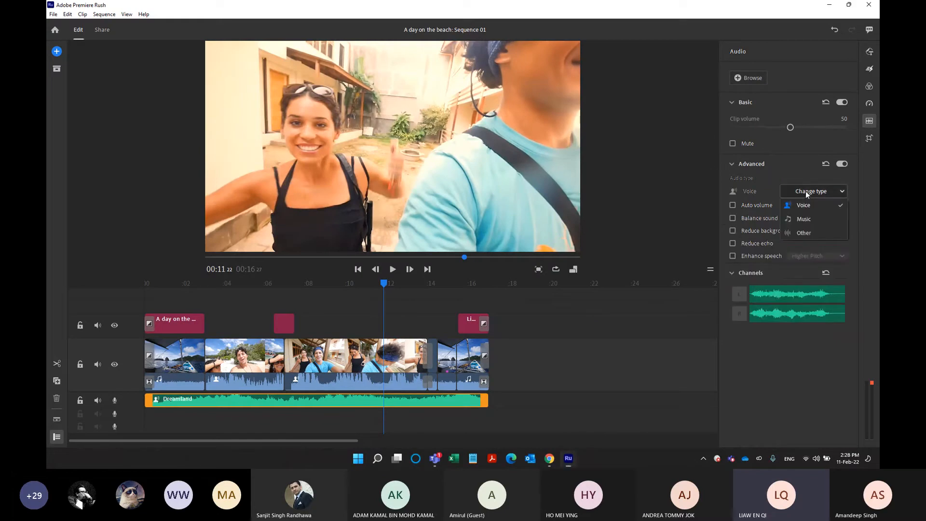
{"action": "left_click", "coordinate": [805, 220]}
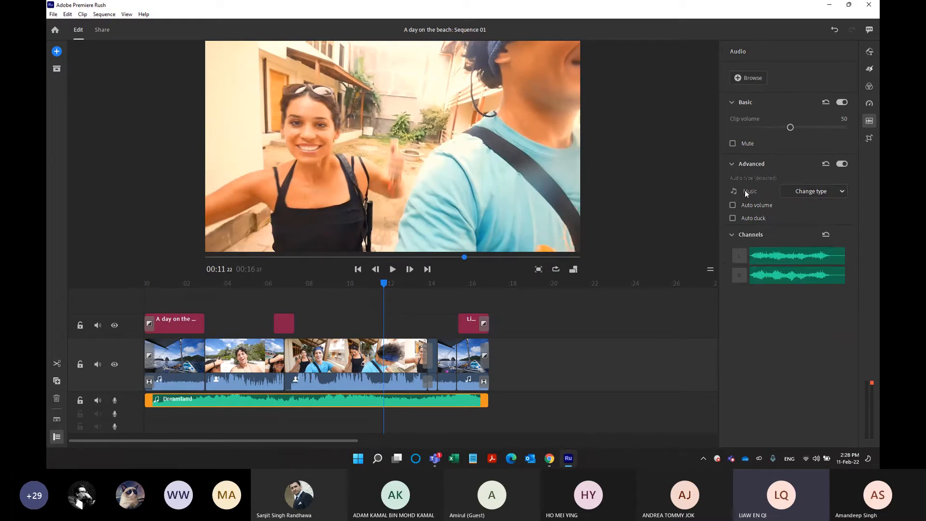
{"action": "key", "text": "space"}
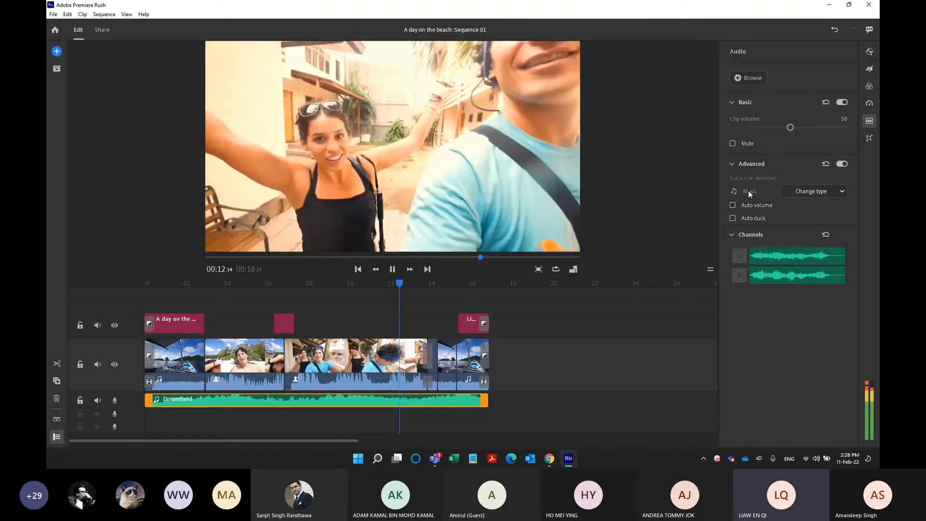
Collapse the expanded audio view and turn on Auto duck for the Dreamland music clip, with Reduce by at 57.
{"action": "key", "text": "space"}
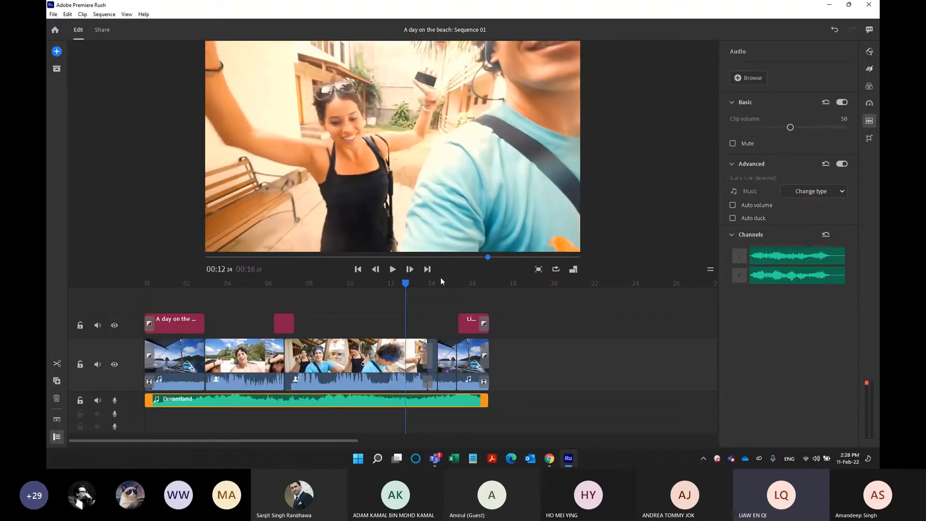
{"action": "mouse_move", "coordinate": [745, 220]}
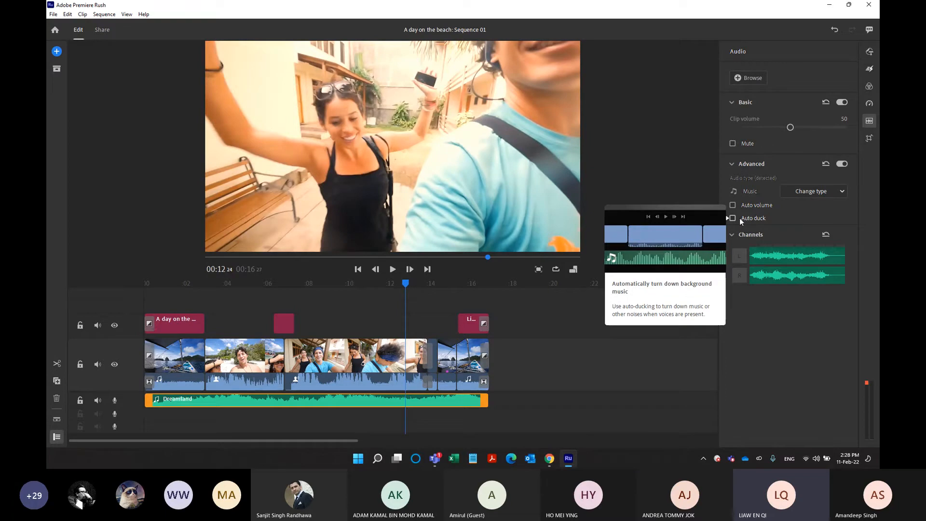
{"action": "left_click", "coordinate": [57, 422]}
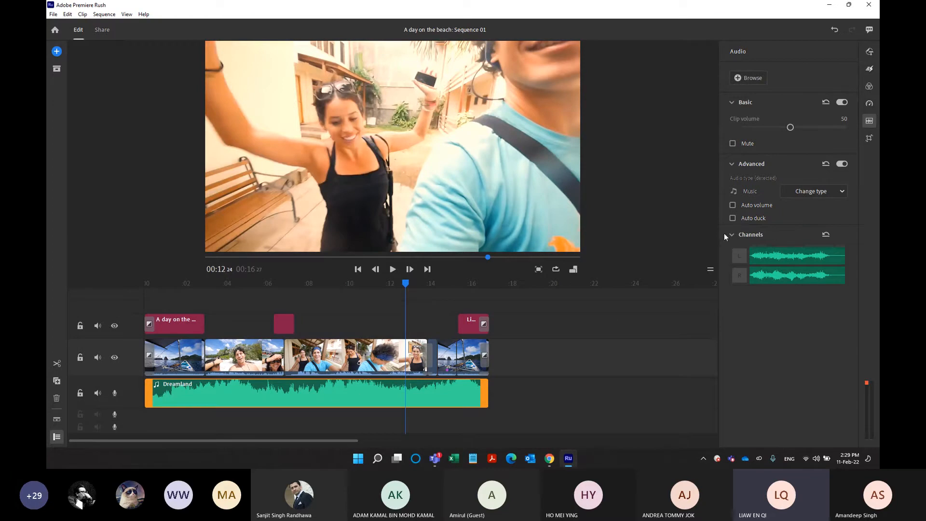
{"action": "mouse_move", "coordinate": [733, 218]}
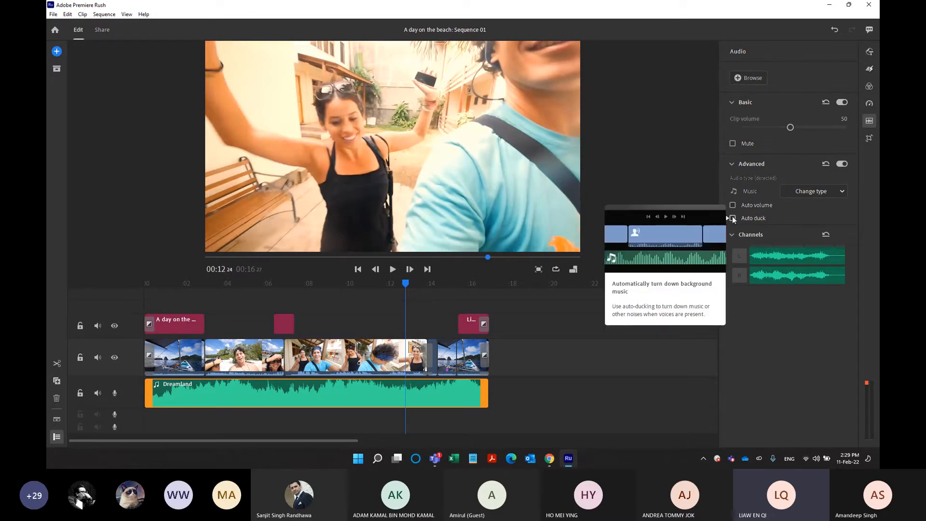
{"action": "left_click", "coordinate": [733, 219]}
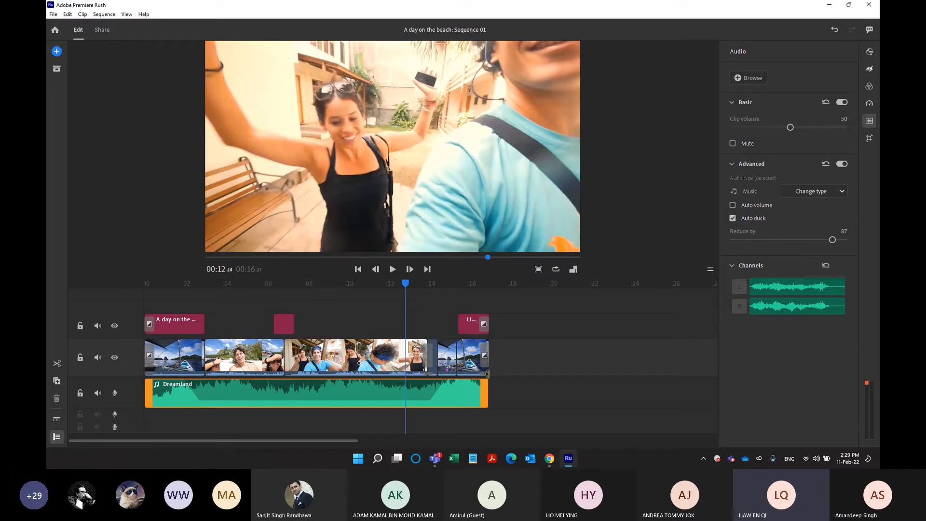
{"action": "mouse_move", "coordinate": [809, 241]}
{"action": "left_mouse_down"}
{"action": "mouse_move", "coordinate": [786, 241]}
{"action": "mouse_move", "coordinate": [799, 240]}
{"action": "left_mouse_up"}
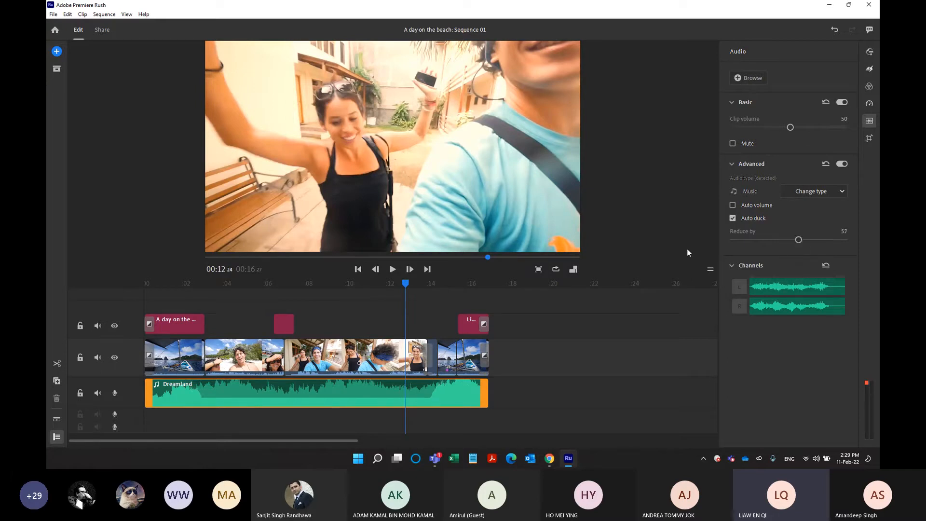
Play the sequence from 00:07:05 to hear the ducked music under the voices, stopping at 00:16:03.
{"action": "left_click_drag", "start_coordinate": [403, 281], "coordinate": [289, 299]}
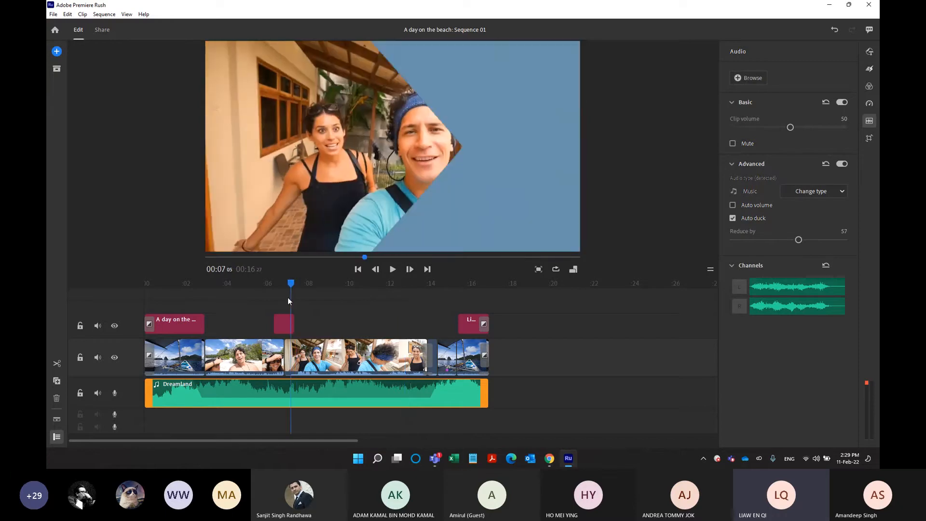
{"action": "key", "text": "space"}
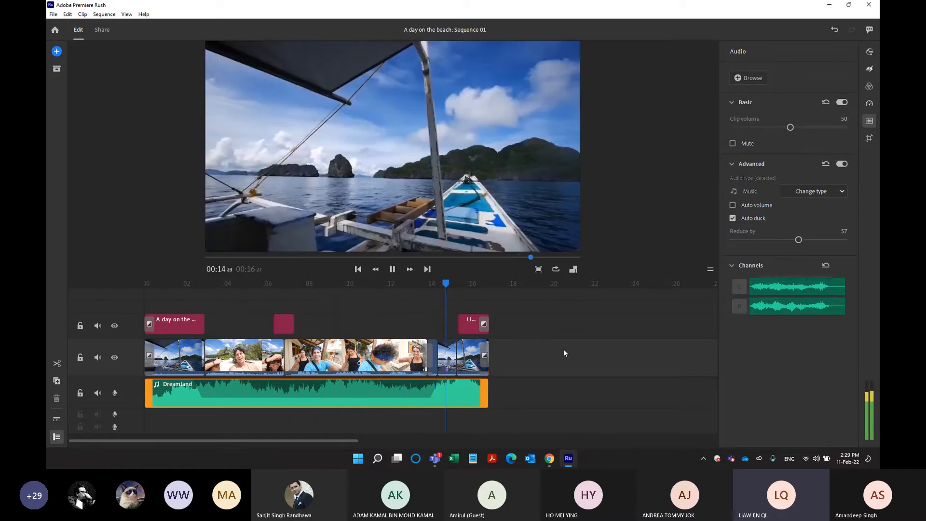
{"action": "key", "text": "space"}
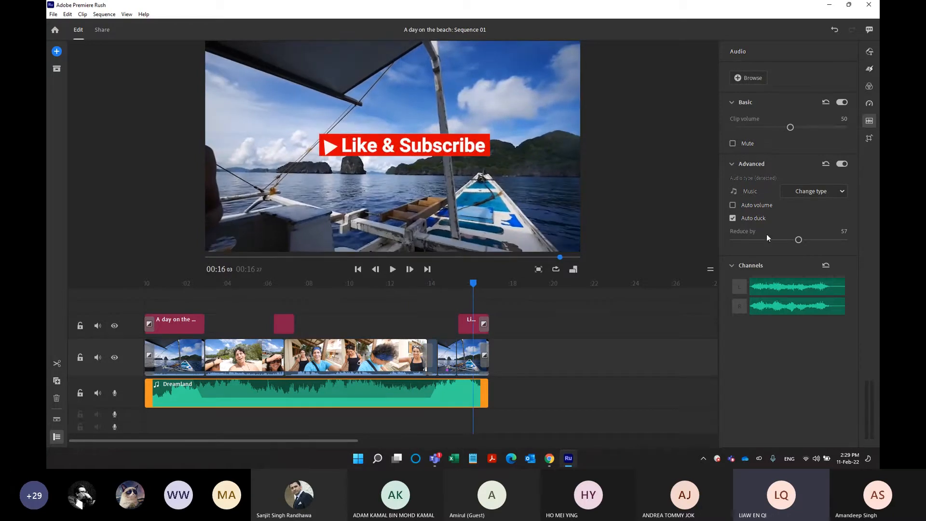
Review the Transform settings of the Like & Subscribe title, the video clips and the transition graphic.
{"action": "left_click", "coordinate": [869, 138]}
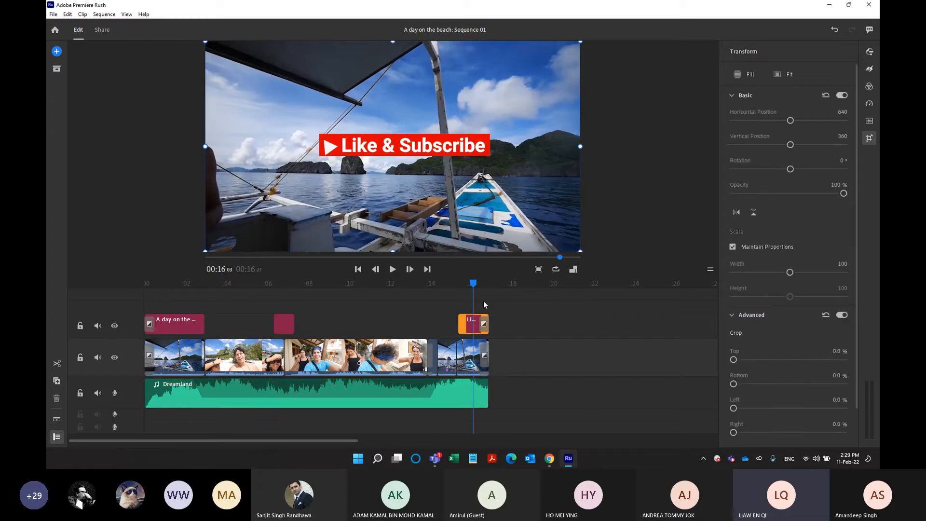
{"action": "left_click", "coordinate": [454, 343]}
{"action": "left_click", "coordinate": [465, 355]}
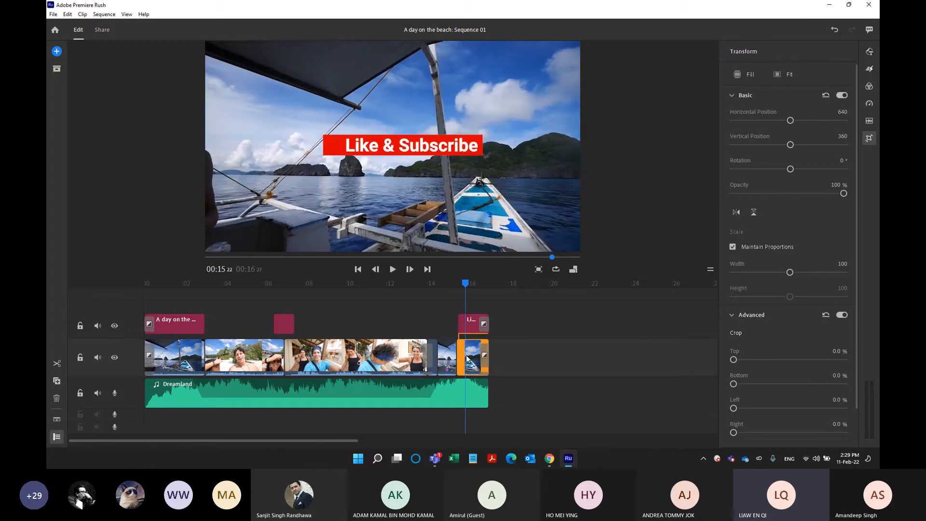
{"action": "left_click", "coordinate": [400, 358]}
{"action": "left_click", "coordinate": [284, 323]}
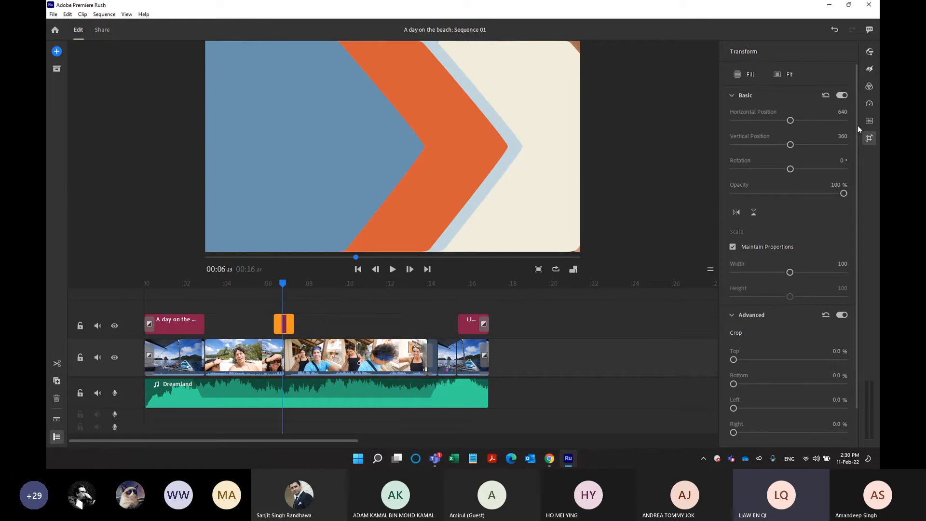
{"action": "left_click", "coordinate": [867, 139]}
Set the "A day on the BEACH" title to horizontal 418, vertical 230, rotation -1°, opacity 78% and width 68.
{"action": "left_click", "coordinate": [188, 325]}
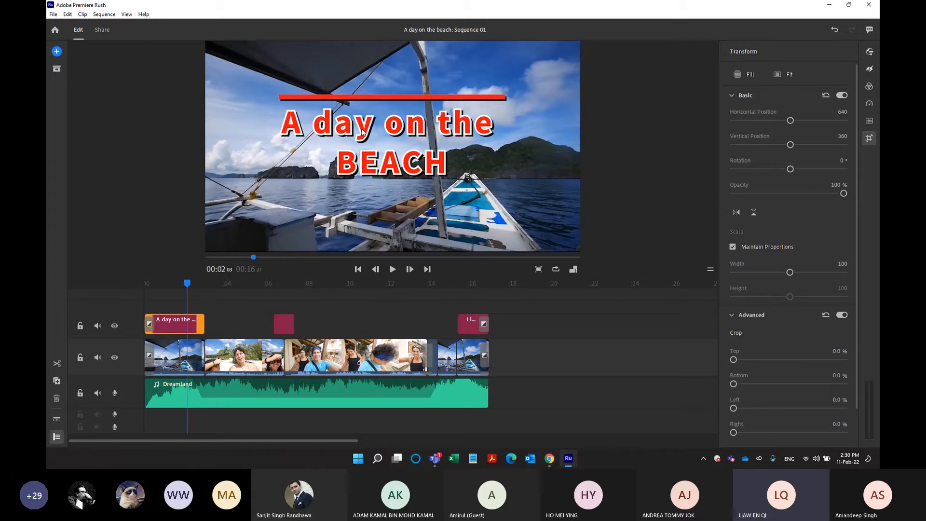
{"action": "mouse_move", "coordinate": [790, 121]}
{"action": "left_mouse_down"}
{"action": "mouse_move", "coordinate": [781, 121]}
{"action": "mouse_move", "coordinate": [790, 147]}
{"action": "mouse_move", "coordinate": [779, 144]}
{"action": "mouse_move", "coordinate": [779, 120]}
{"action": "left_mouse_up"}
{"action": "left_click_drag", "start_coordinate": [789, 169], "coordinate": [788, 170]}
{"action": "left_click_drag", "start_coordinate": [844, 193], "coordinate": [779, 194]}
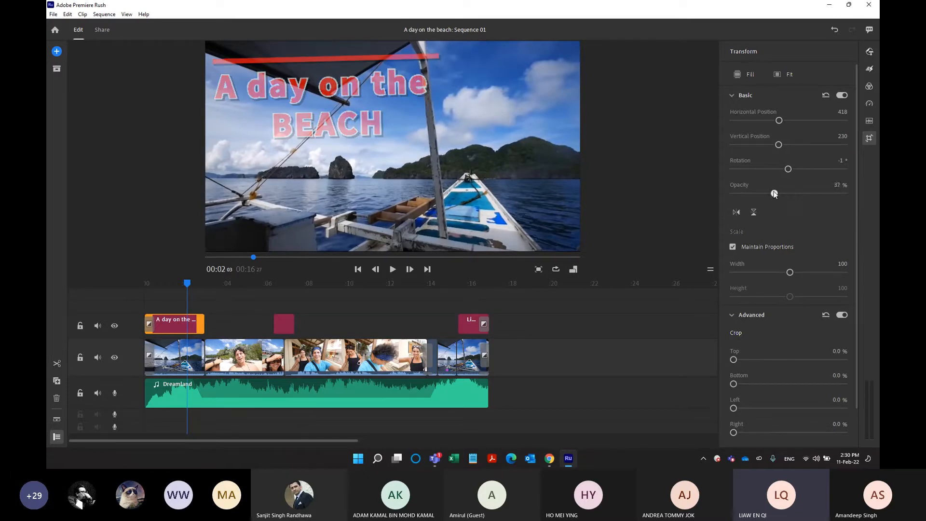
{"action": "left_click_drag", "start_coordinate": [790, 193], "coordinate": [823, 194]}
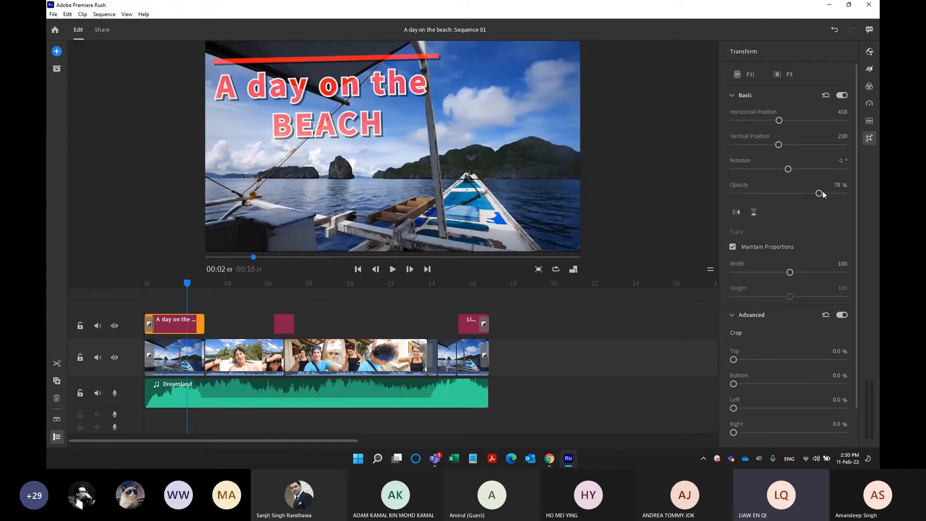
{"action": "left_click_drag", "start_coordinate": [790, 271], "coordinate": [770, 274]}
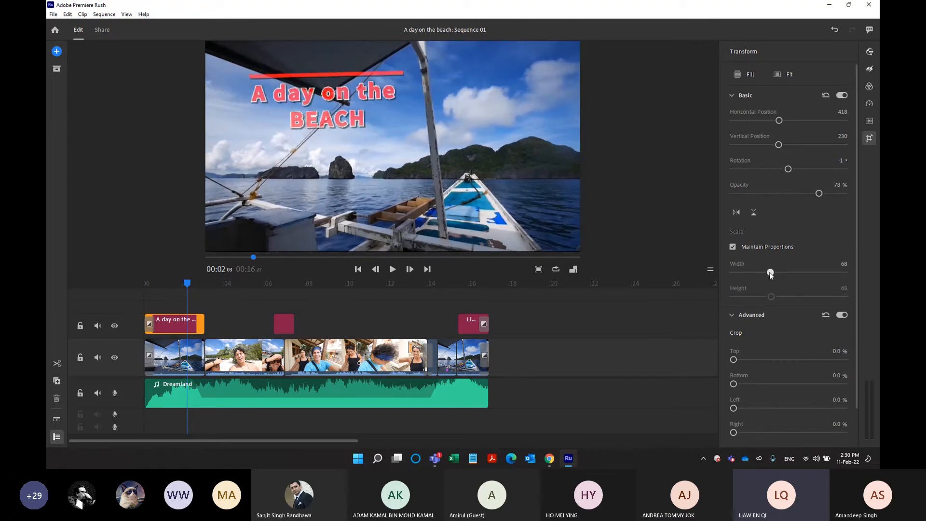
Try a top crop on the opening title, then try its vertical and horizontal flips, reversing each.
{"action": "left_click_drag", "start_coordinate": [734, 360], "coordinate": [733, 382]}
{"action": "left_click_drag", "start_coordinate": [856, 323], "coordinate": [850, 375]}
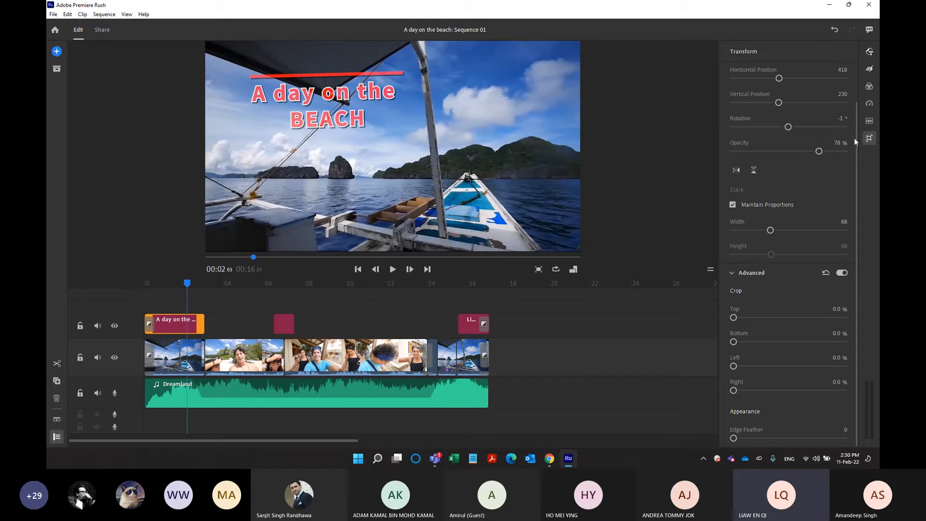
{"action": "left_click", "coordinate": [753, 171]}
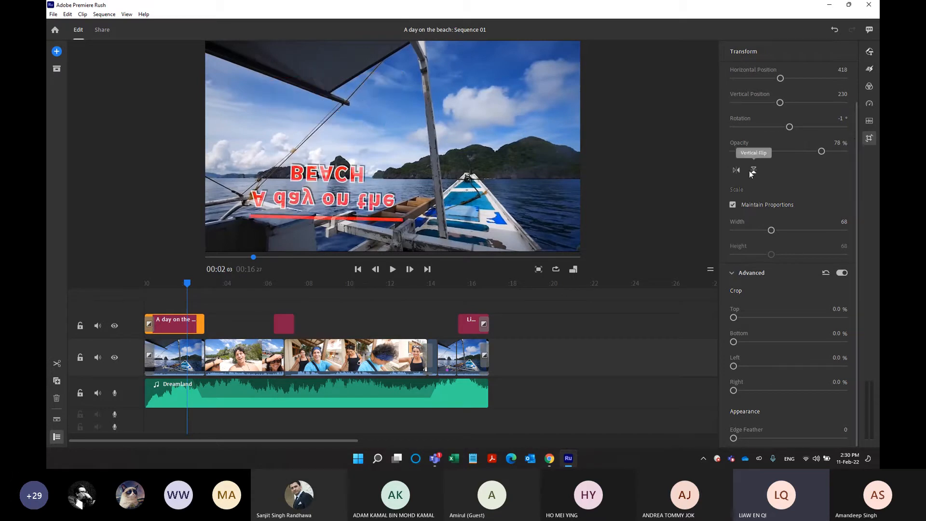
{"action": "left_click", "coordinate": [752, 170]}
{"action": "left_click", "coordinate": [737, 171]}
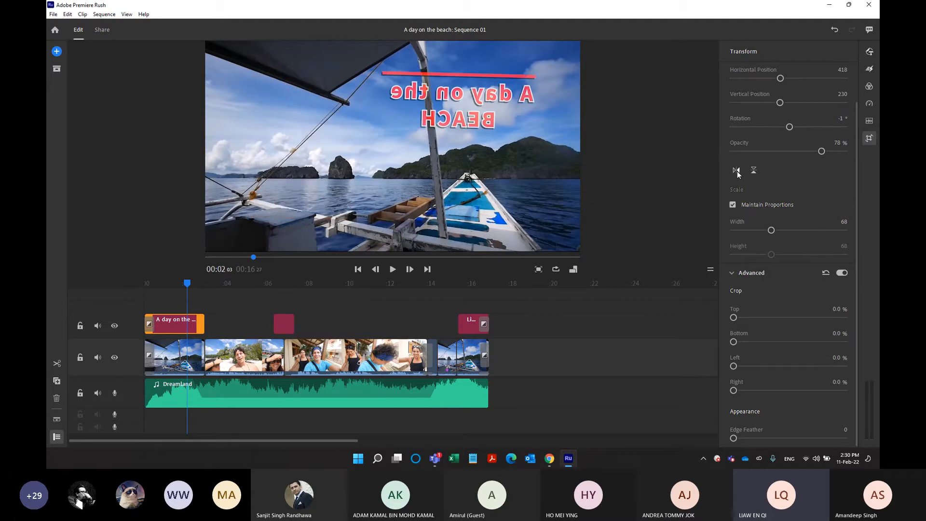
{"action": "left_click", "coordinate": [737, 171]}
Move the opening title to horizontal position 338 and vertical position 184.
{"action": "left_click_drag", "start_coordinate": [853, 163], "coordinate": [853, 122]}
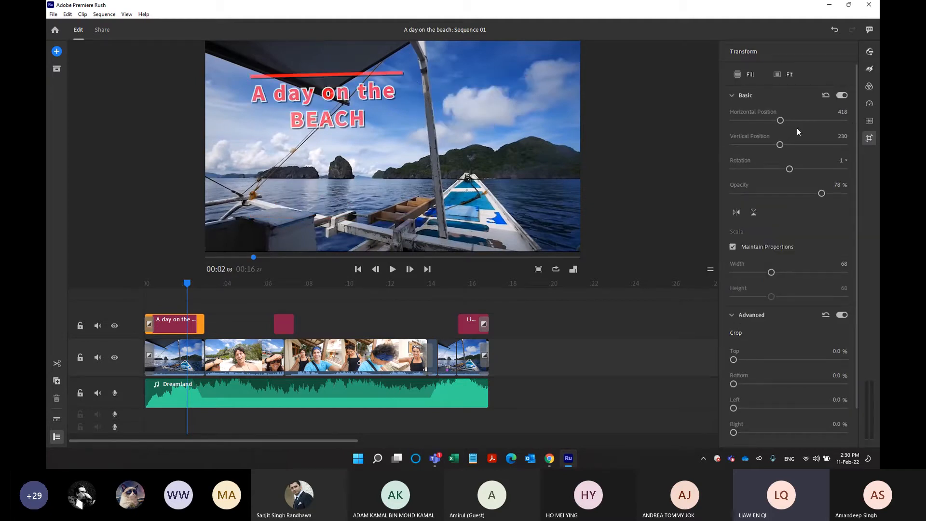
{"action": "left_click_drag", "start_coordinate": [782, 145], "coordinate": [775, 121]}
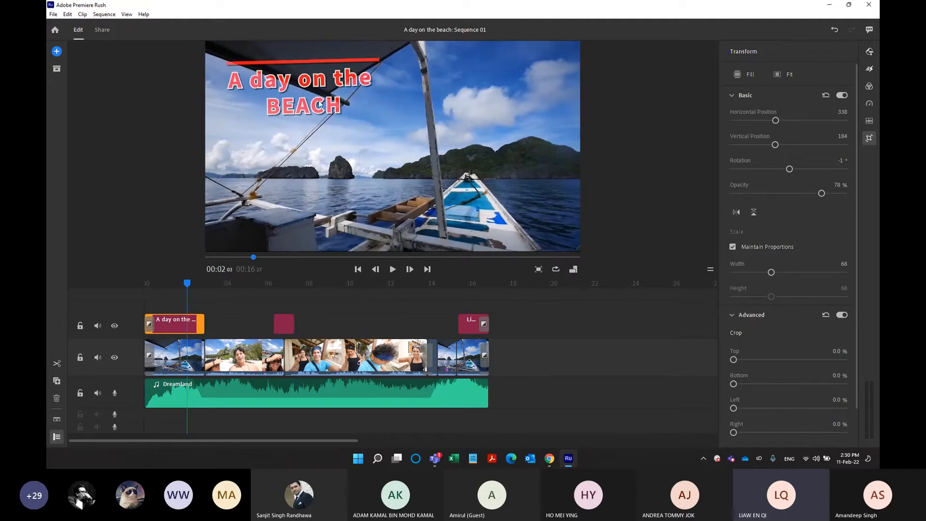
Scale the third video clip to 40 and move it to horizontal position 328, vertical position 213.
{"action": "left_click", "coordinate": [311, 357]}
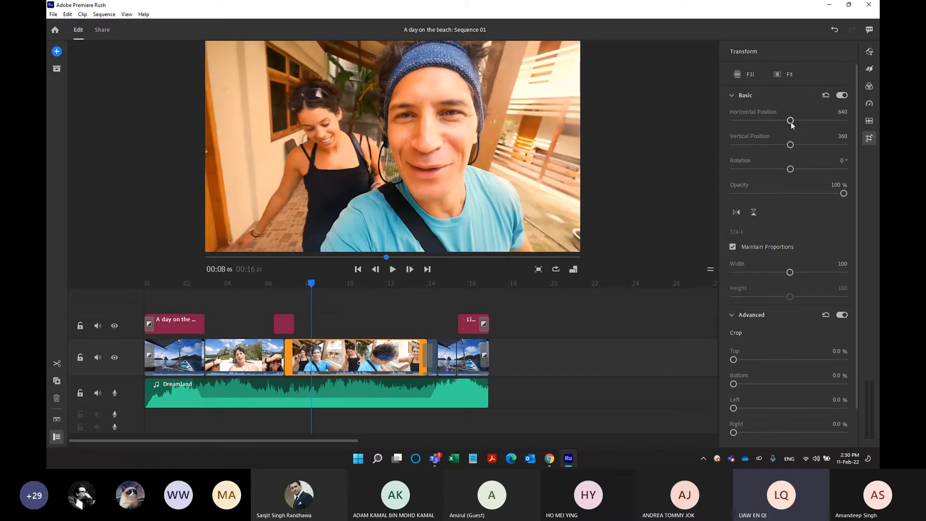
{"action": "left_click_drag", "start_coordinate": [790, 272], "coordinate": [761, 273]}
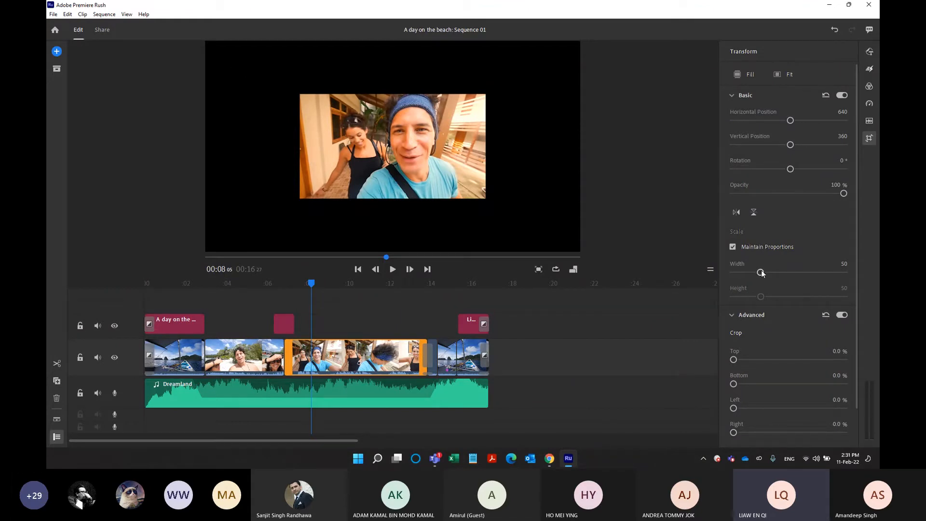
{"action": "left_click_drag", "start_coordinate": [761, 271], "coordinate": [756, 272]}
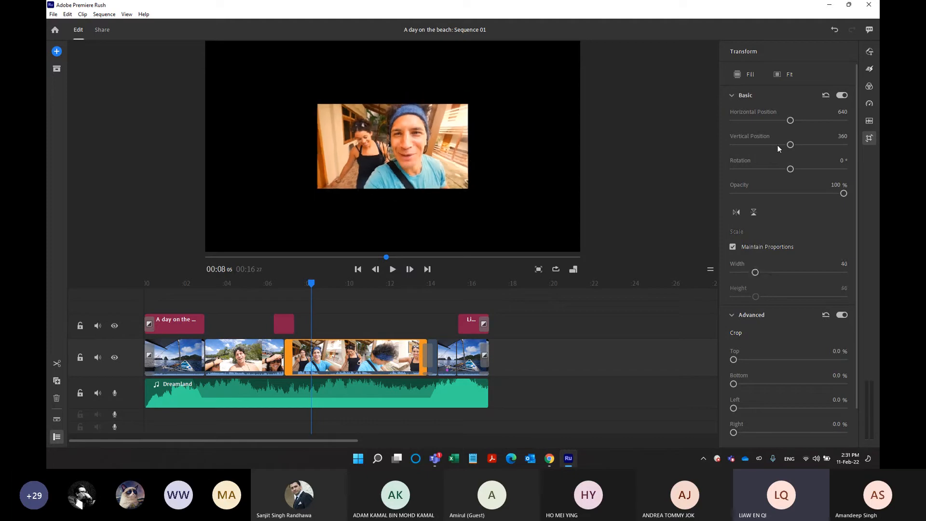
{"action": "left_click_drag", "start_coordinate": [790, 120], "coordinate": [778, 145]}
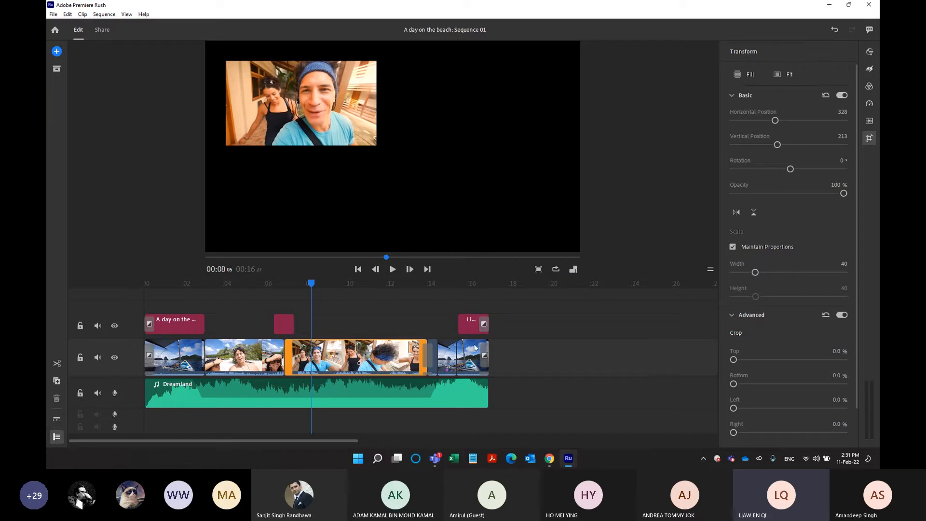
Move the transition graphic earlier on its track, to start at about the 4-second mark.
{"action": "left_click", "coordinate": [467, 356]}
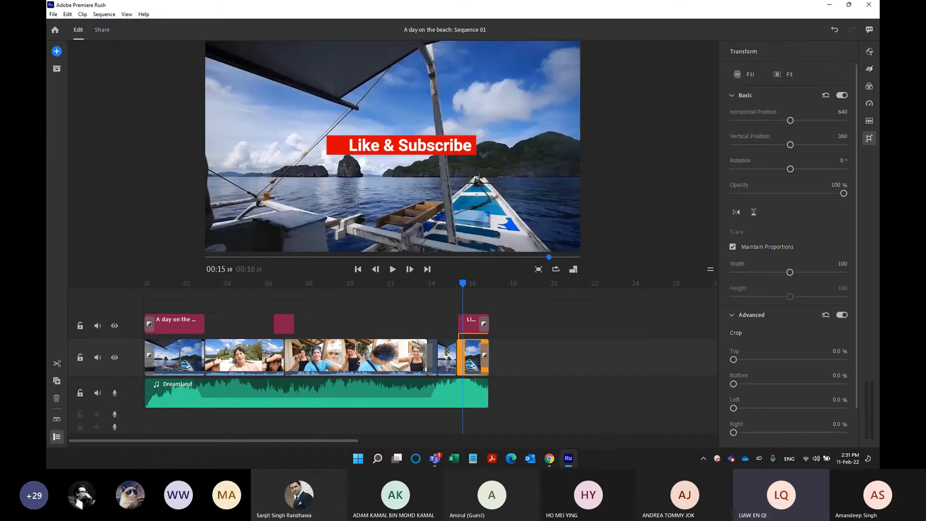
{"action": "left_click", "coordinate": [450, 357]}
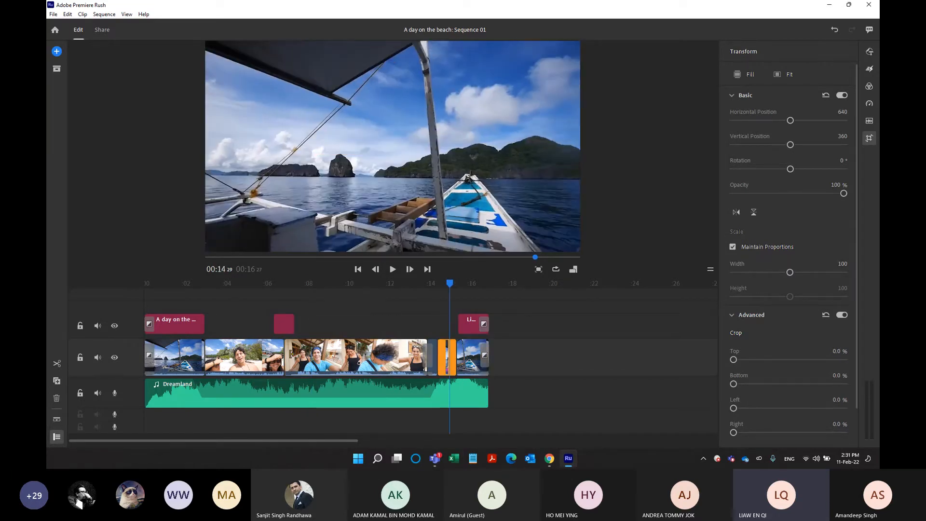
{"action": "left_click_drag", "start_coordinate": [259, 356], "coordinate": [256, 331]}
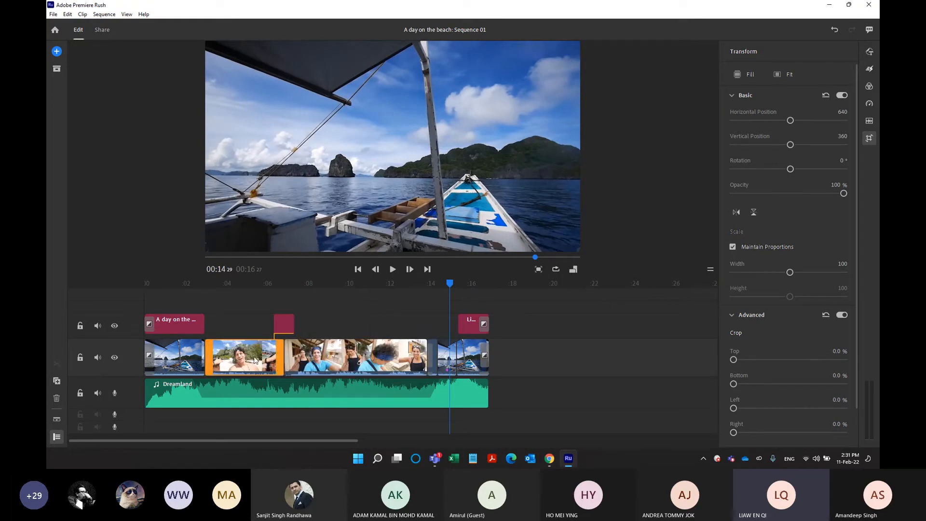
{"action": "left_click_drag", "start_coordinate": [286, 323], "coordinate": [242, 319]}
Duplicate the scaled-down third clip and place the copy on the track above, aligned with the original's start.
{"action": "left_click", "coordinate": [320, 345]}
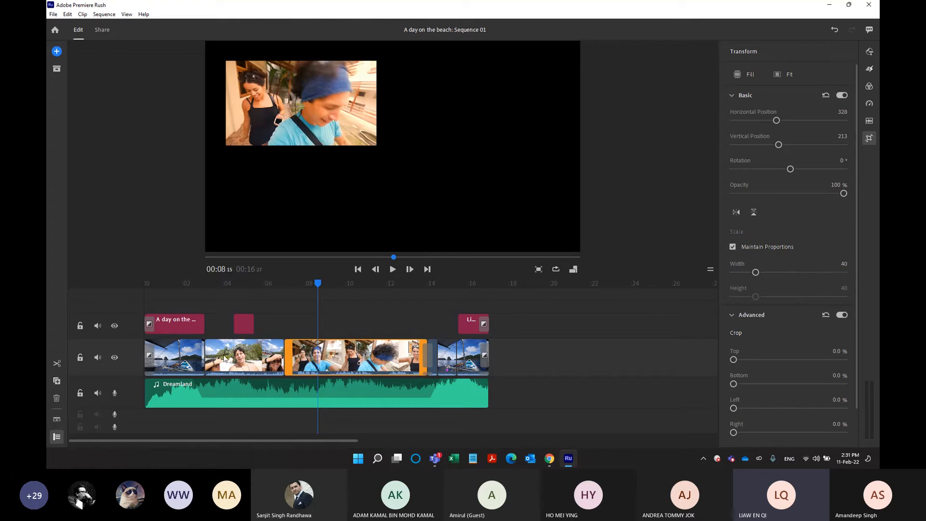
{"action": "left_click", "coordinate": [56, 381]}
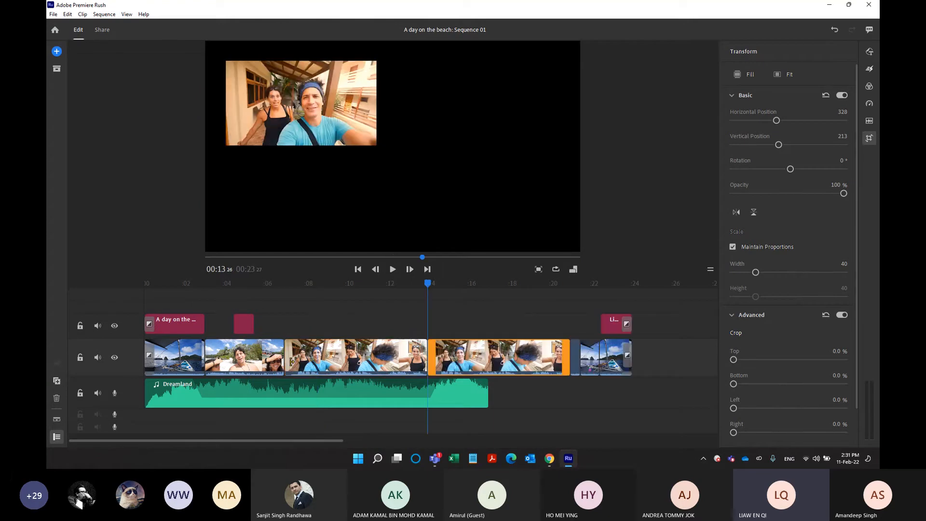
{"action": "left_click_drag", "start_coordinate": [429, 355], "coordinate": [320, 329]}
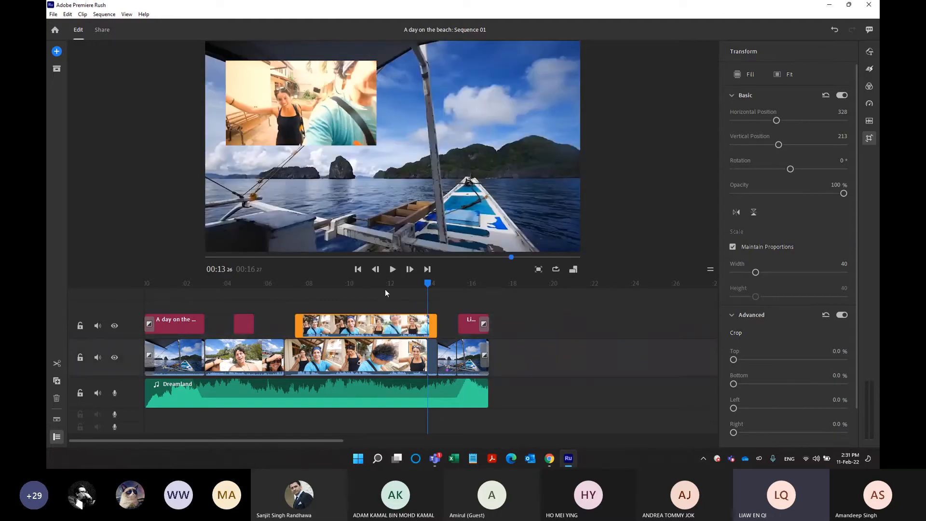
{"action": "left_click", "coordinate": [324, 294]}
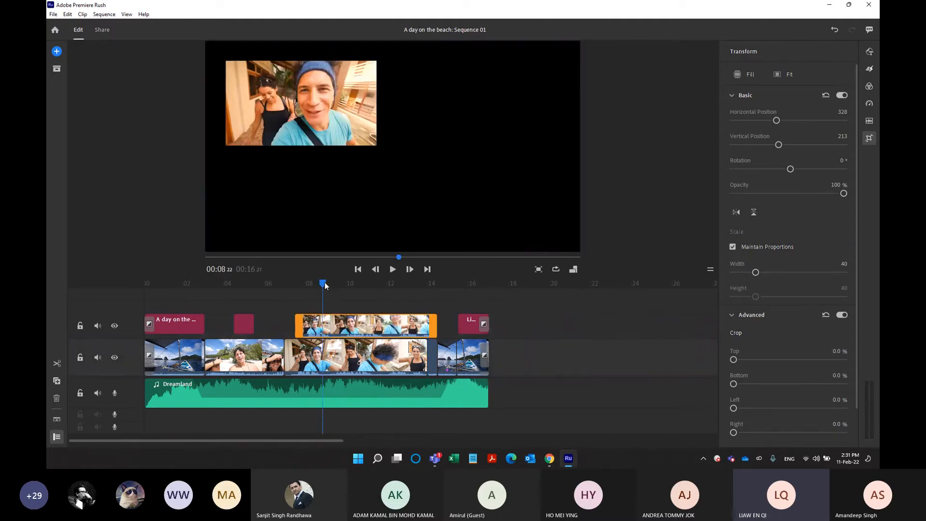
{"action": "left_click", "coordinate": [320, 283]}
{"action": "left_click_drag", "start_coordinate": [340, 330], "coordinate": [329, 330]}
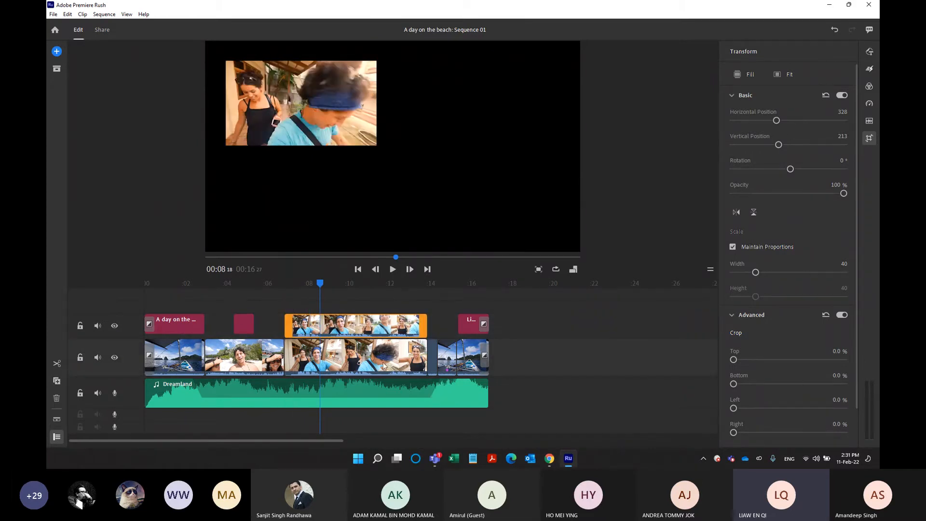
Set the duplicated clip's horizontal position to 912 and check the side-by-side layout at 00:09:13.
{"action": "left_click_drag", "start_coordinate": [777, 122], "coordinate": [801, 121]}
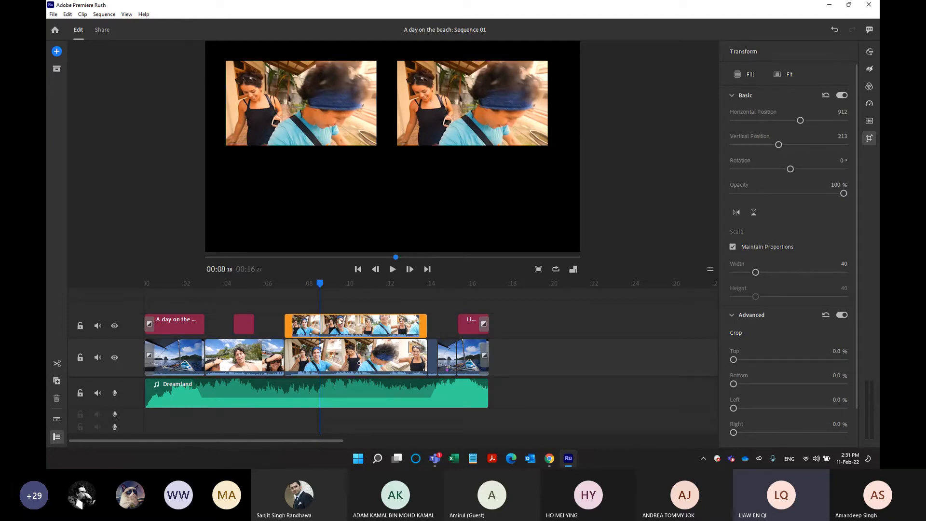
{"action": "left_click", "coordinate": [336, 331]}
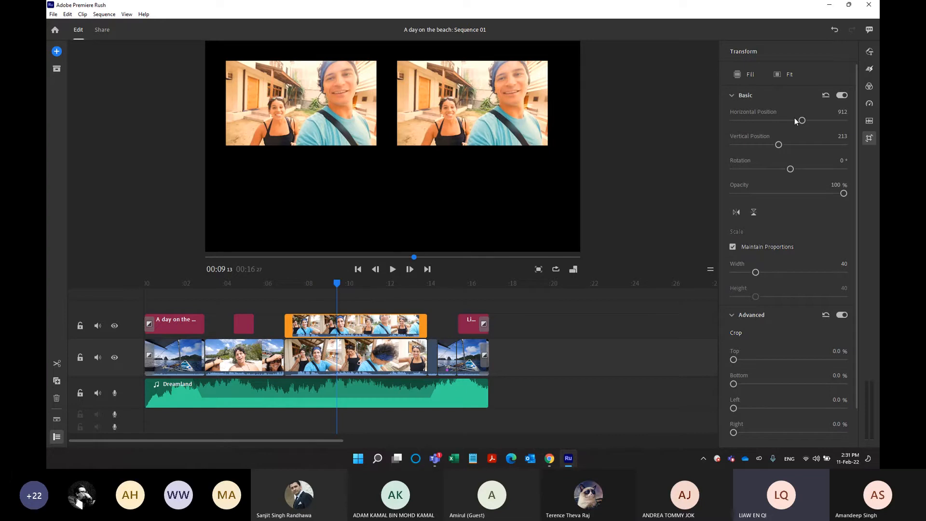
Play back the side-by-side clip section from about the 9-second mark and stop the preview.
{"action": "left_click_drag", "start_coordinate": [410, 256], "coordinate": [386, 256]}
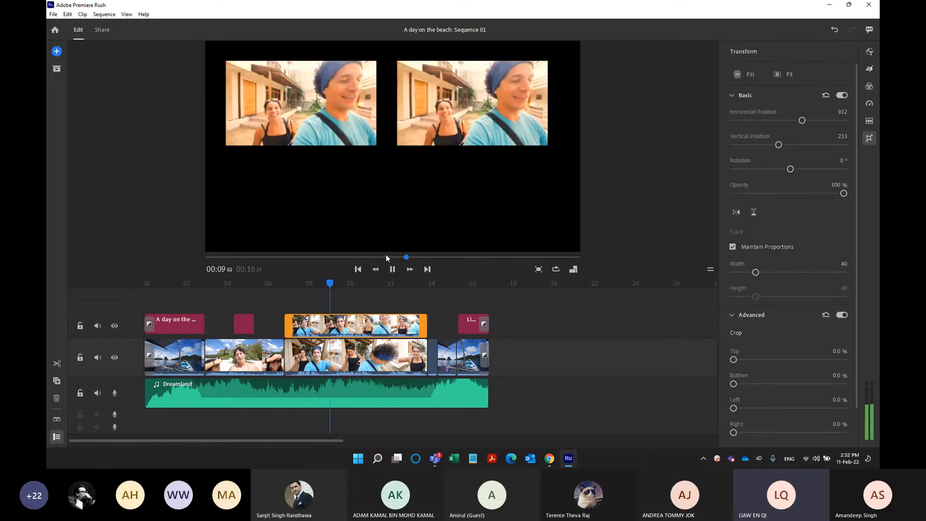
{"action": "key", "text": "space"}
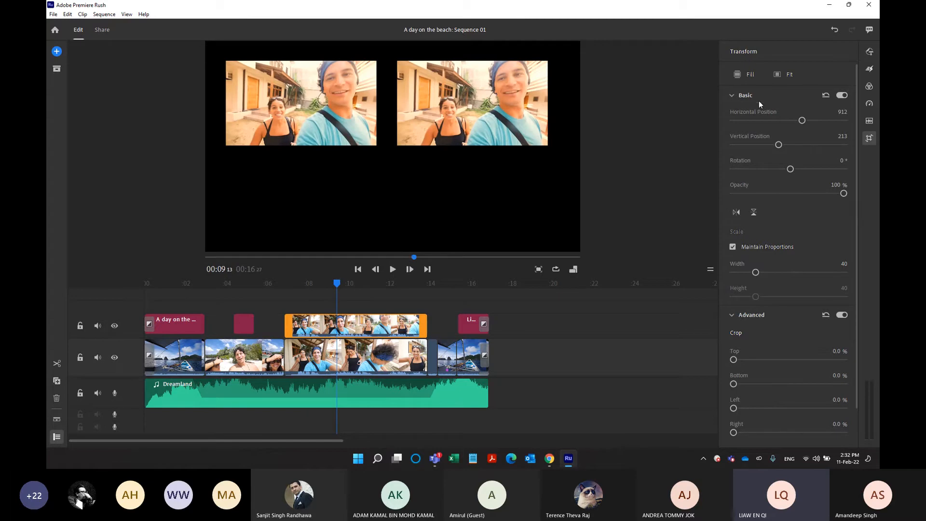
Open the sharing settings for the local destination and set the export folder to Downloads.
{"action": "left_click", "coordinate": [101, 31]}
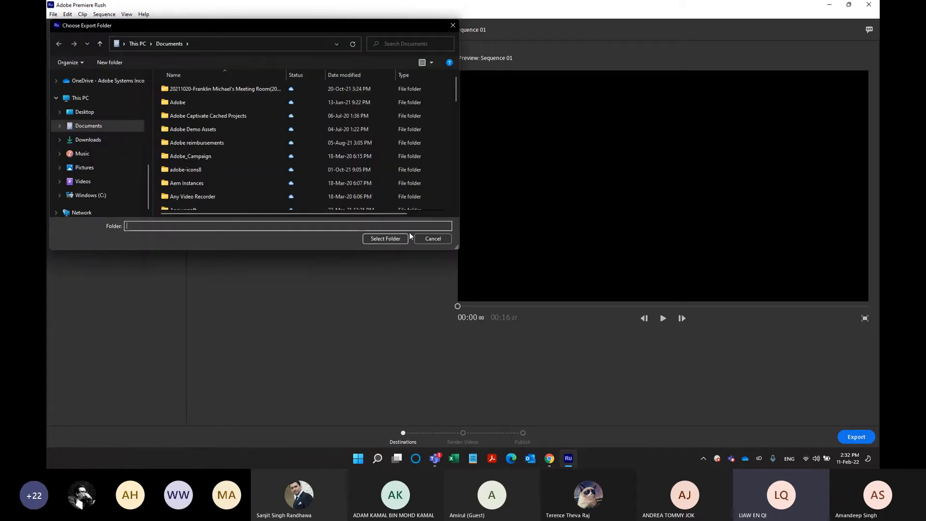
{"action": "left_click", "coordinate": [140, 138]}
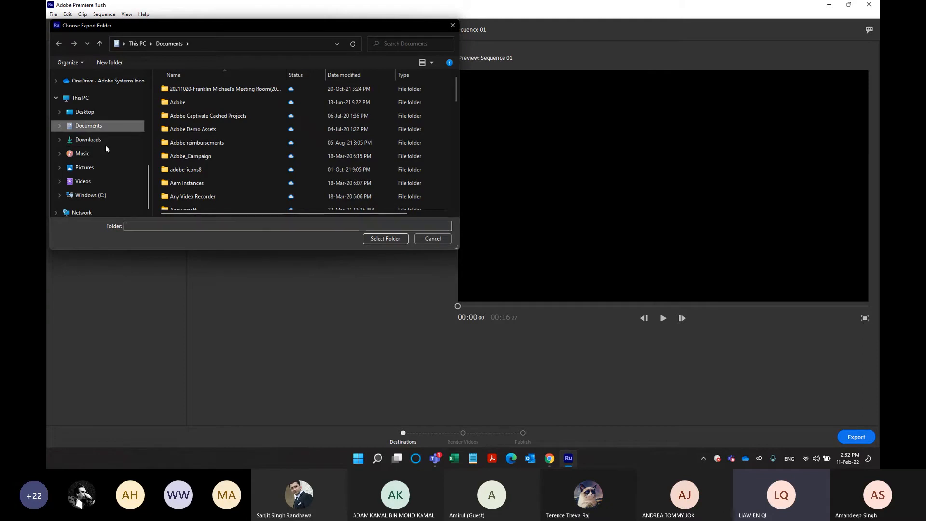
{"action": "left_click", "coordinate": [385, 239]}
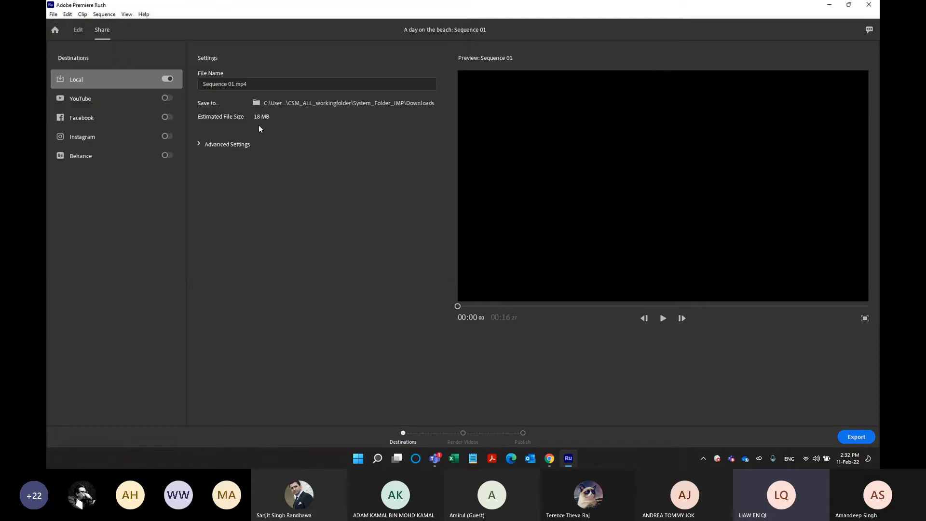
Expand the local export's advanced settings and set the resolution to 1080p Full HD.
{"action": "left_click", "coordinate": [200, 143]}
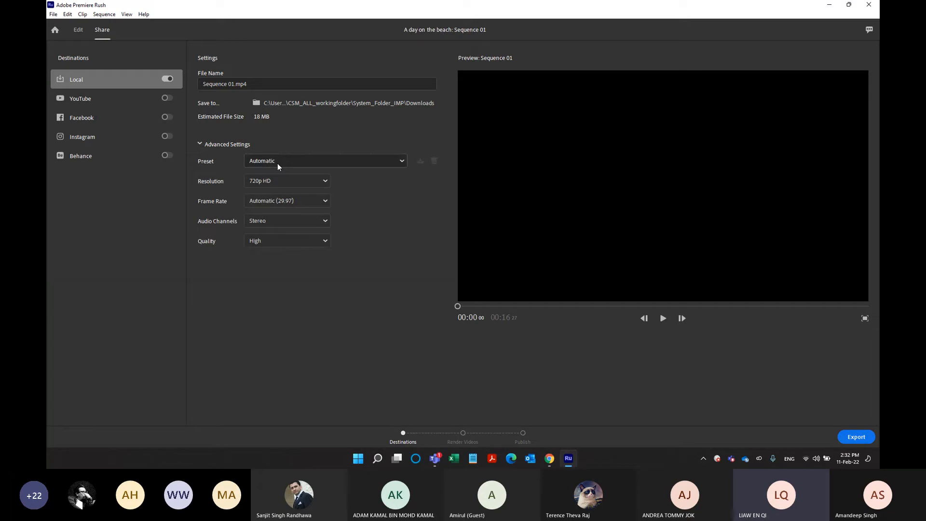
{"action": "left_click", "coordinate": [282, 180]}
{"action": "left_click", "coordinate": [274, 201]}
Try the 2160p 4K Ultra HD resolution, check the quality choices, and return the resolution to 1080p Full HD.
{"action": "left_click", "coordinate": [265, 181]}
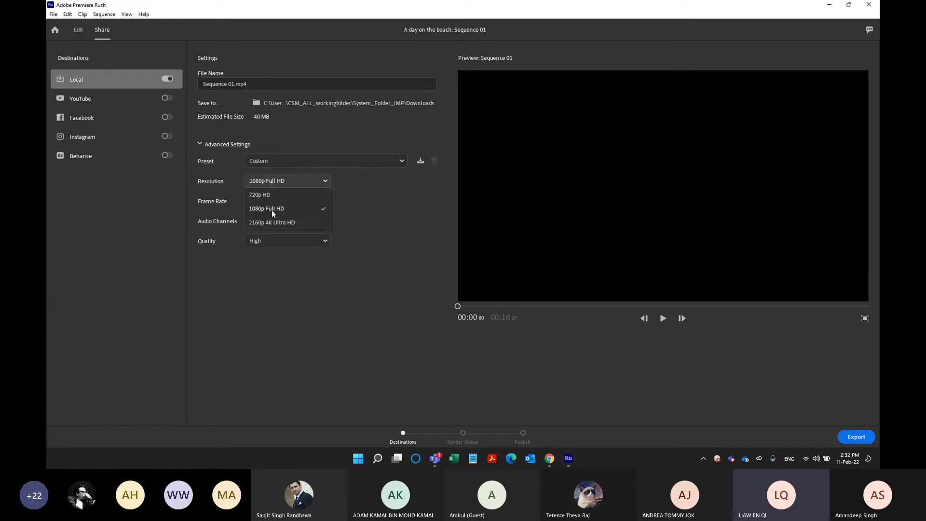
{"action": "left_click", "coordinate": [275, 221]}
{"action": "left_click", "coordinate": [282, 182]}
{"action": "left_click", "coordinate": [282, 199]}
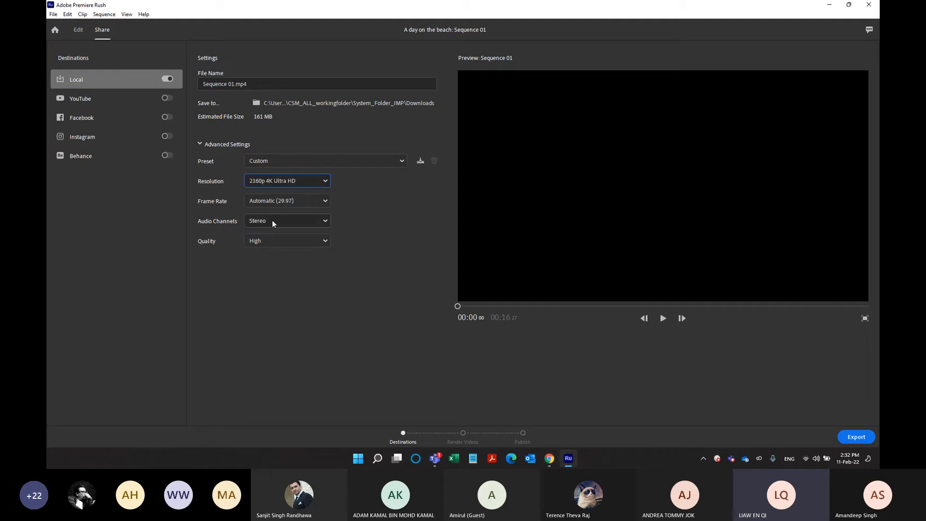
{"action": "left_click", "coordinate": [272, 240]}
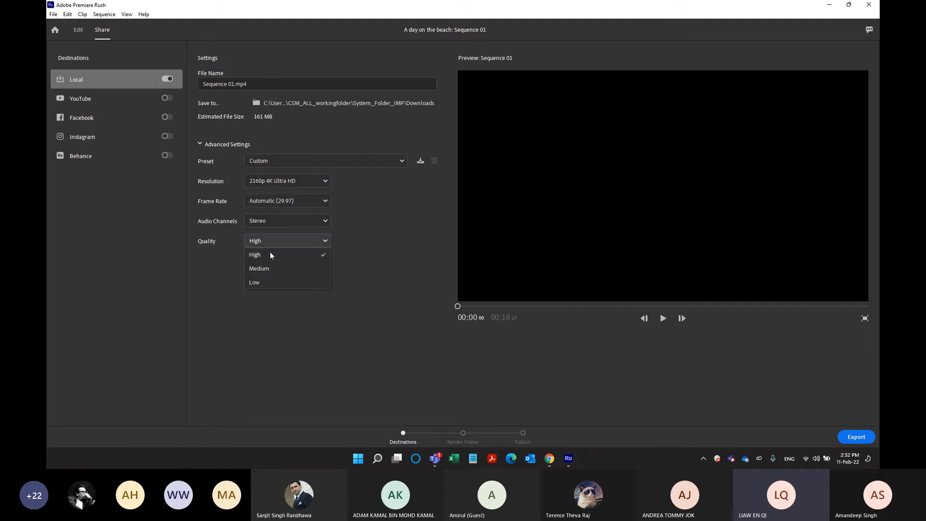
{"action": "left_click", "coordinate": [372, 245]}
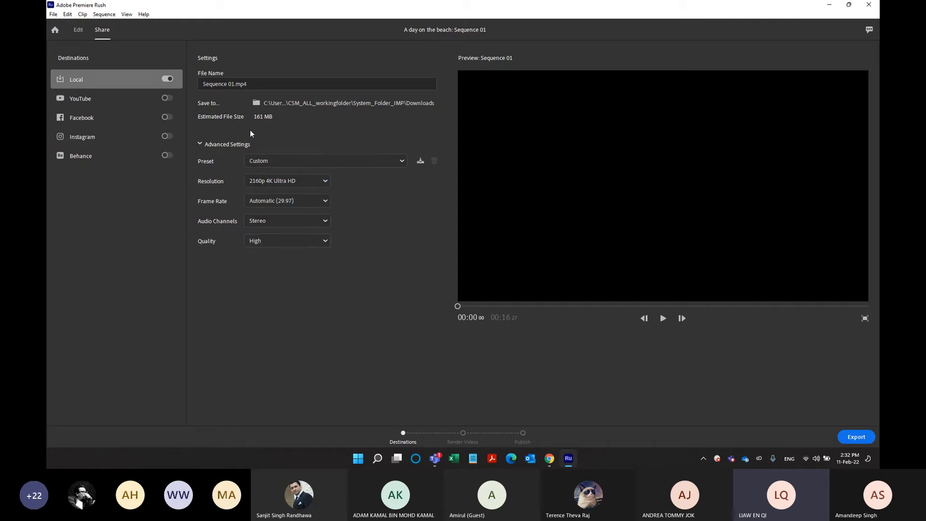
{"action": "key", "text": "ctrl"}
{"action": "key", "text": "ctrl"}
{"action": "left_click", "coordinate": [287, 185]}
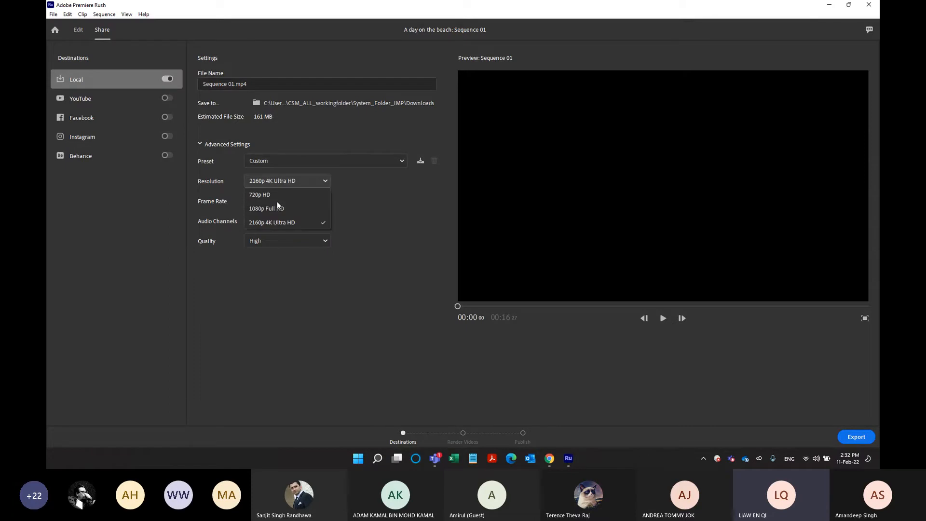
{"action": "left_click", "coordinate": [277, 202]}
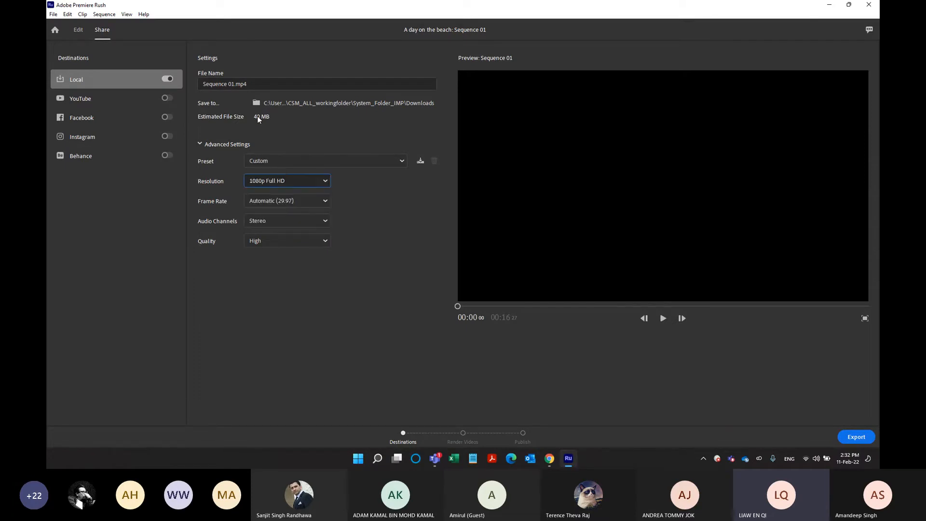
Name the local export file "A Day on the beach".
{"action": "left_click", "coordinate": [262, 86]}
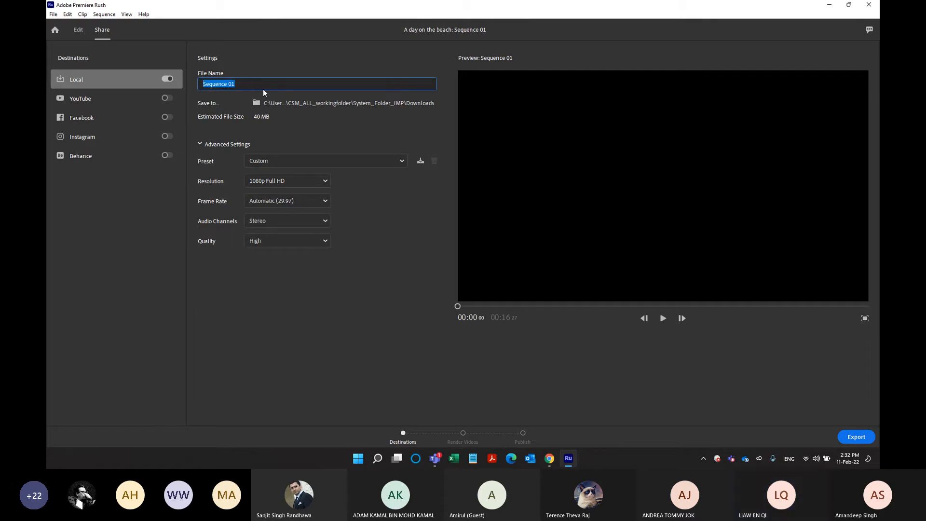
{"action": "type", "text": "Aday"}
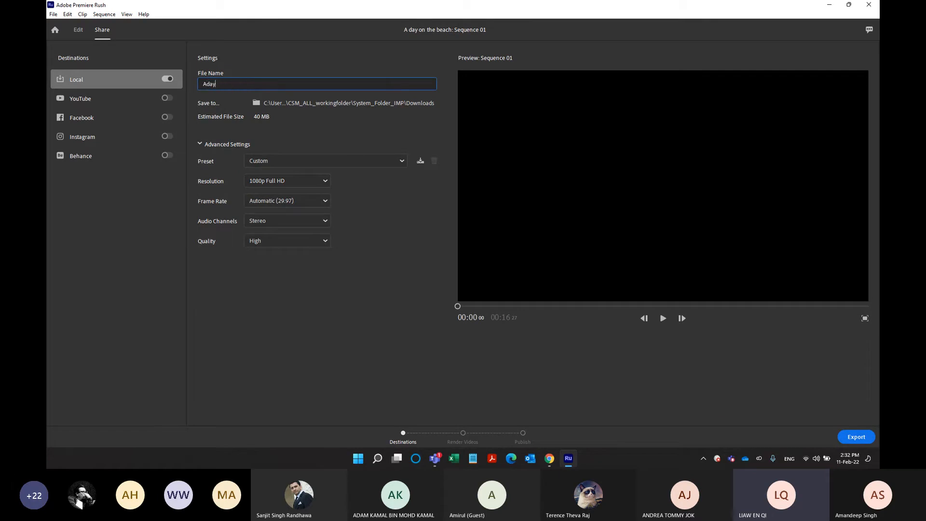
{"action": "type", "text": "on the"}
{"action": "key", "text": "BackSpace"}
{"action": "key", "text": "BackSpace"}
{"action": "key", "text": "BackSpace"}
{"action": "key", "text": "BackSpace"}
{"action": "key", "text": "BackSpace"}
{"action": "key", "text": "BackSpace"}
{"action": "key", "text": "BackSpace"}
{"action": "key", "text": "BackSpace"}
{"action": "key", "text": "BackSpace"}
{"action": "key", "text": "BackSpace"}
{"action": "type", "text": "Day on the beach"}
{"action": "left_click", "coordinate": [373, 220]}
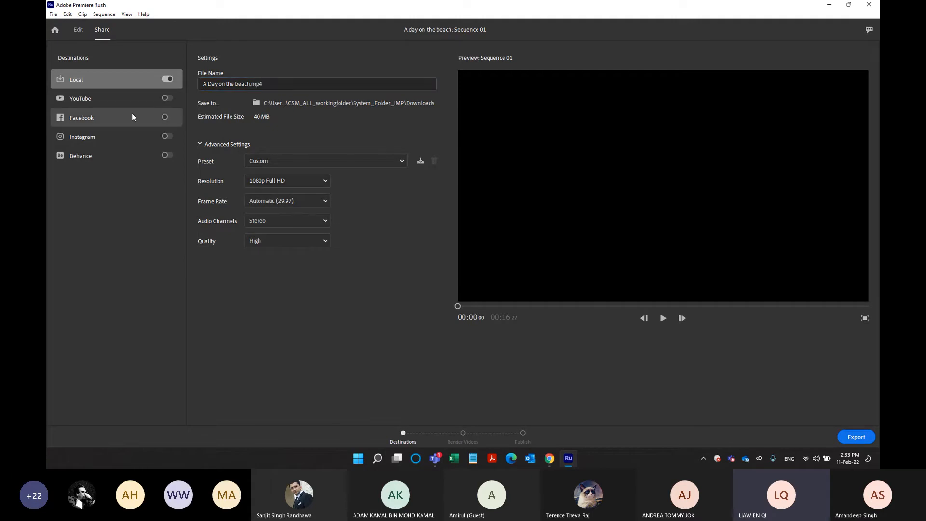
Open the YouTube destination settings and choose the "Premiere Rush Posts" playlist.
{"action": "left_click", "coordinate": [122, 102]}
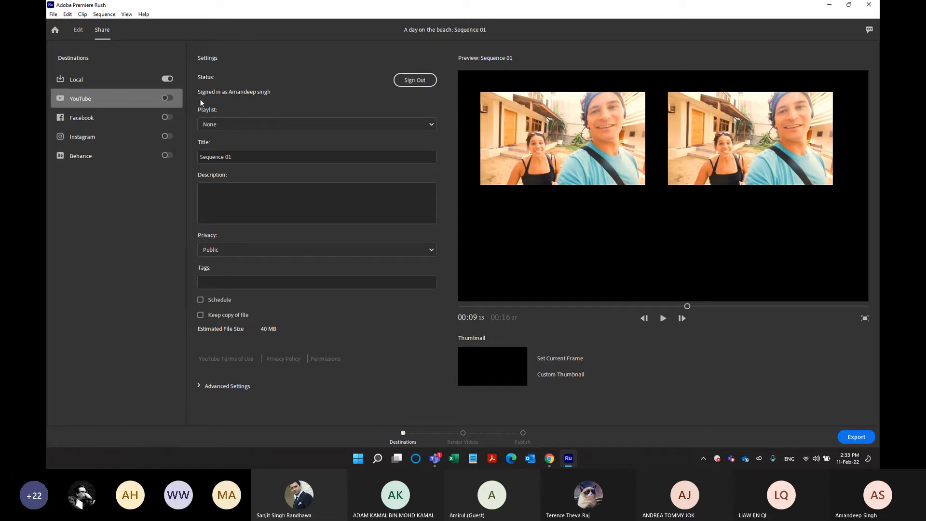
{"action": "left_click", "coordinate": [226, 124]}
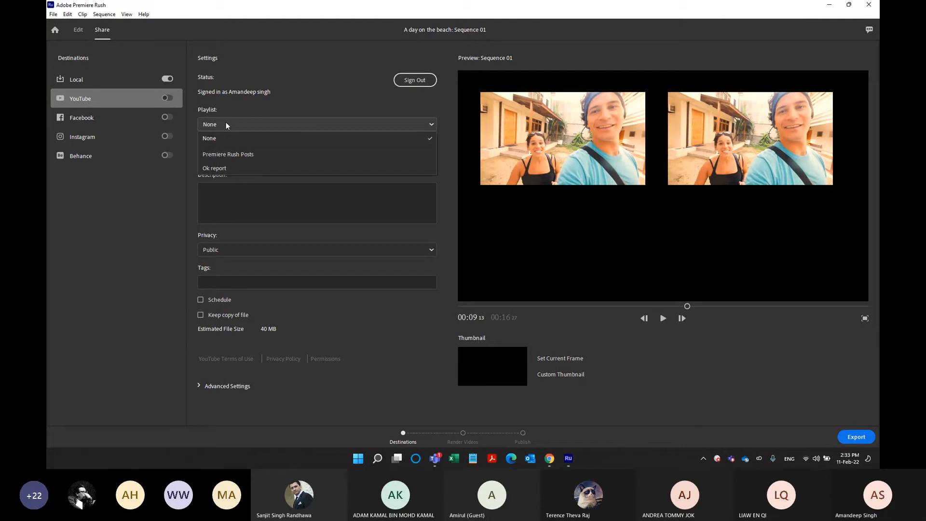
{"action": "left_click", "coordinate": [232, 155]}
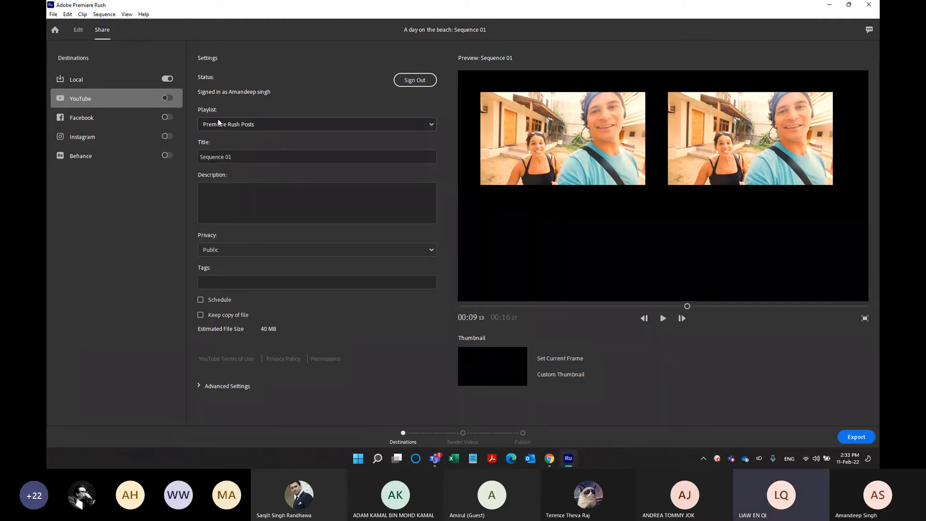
{"action": "left_click", "coordinate": [235, 153]}
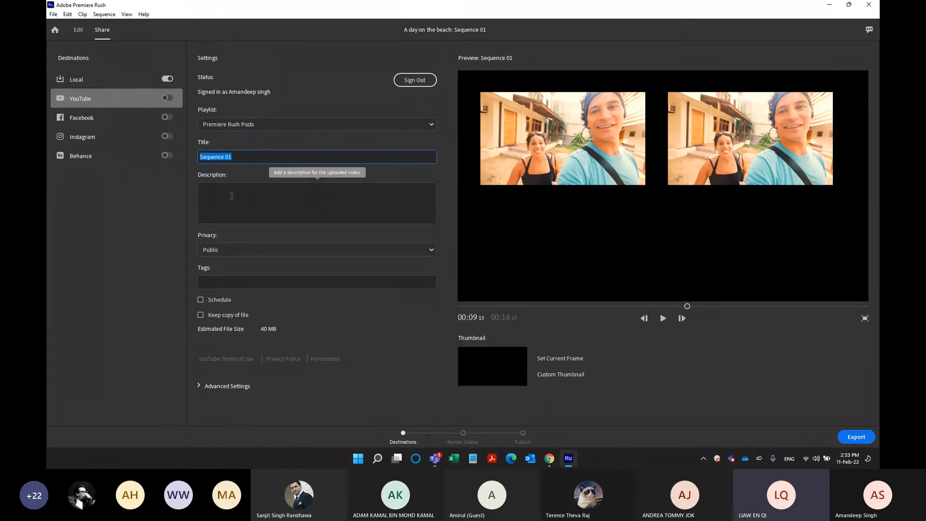
Try Private privacy and a scheduled publication for the YouTube upload, and switch scheduling back off.
{"action": "left_click", "coordinate": [228, 250]}
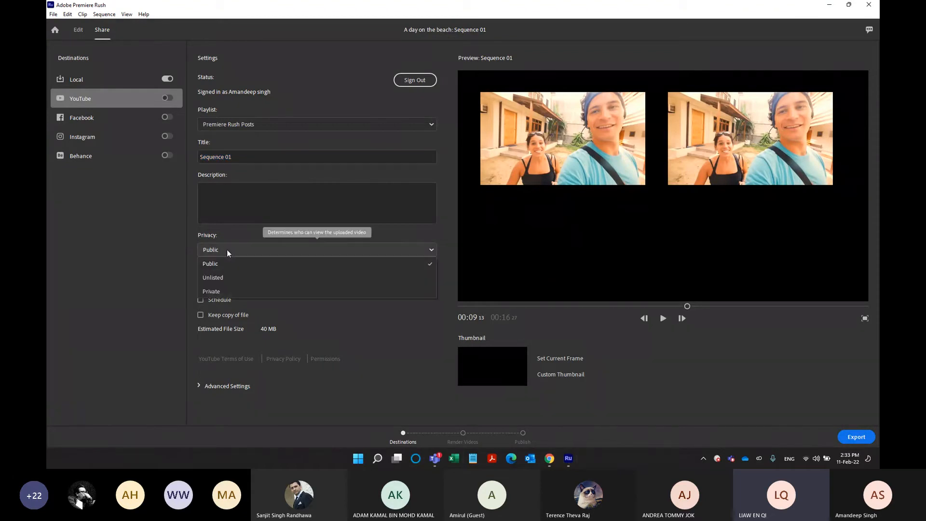
{"action": "left_click", "coordinate": [215, 291]}
{"action": "left_click", "coordinate": [237, 282]}
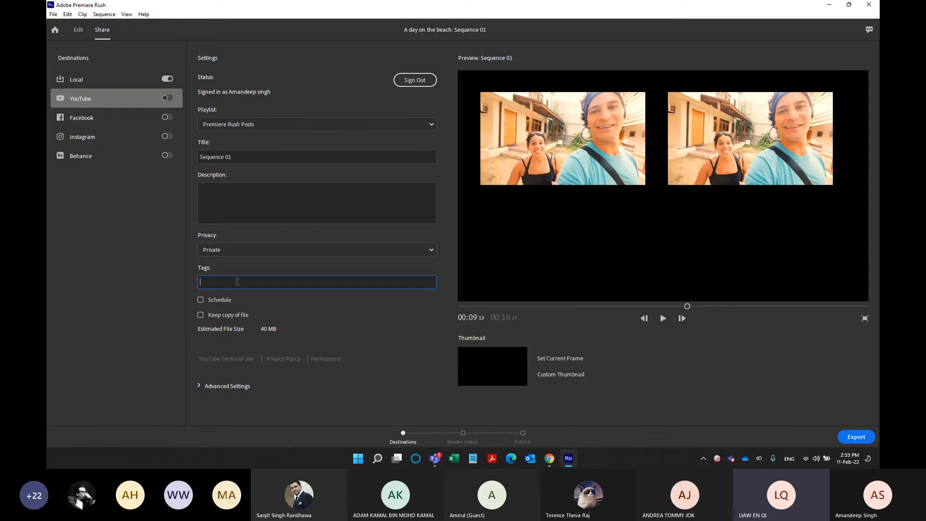
{"action": "left_click", "coordinate": [219, 300]}
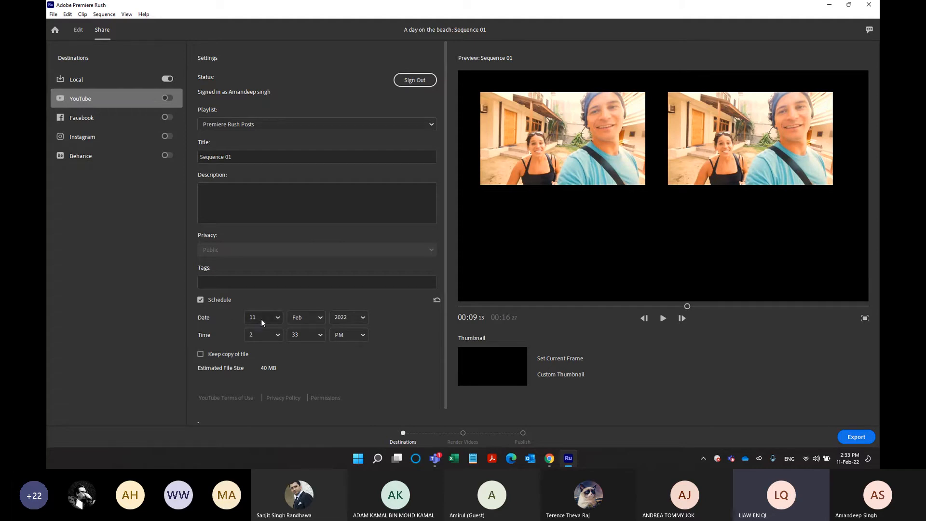
{"action": "left_click", "coordinate": [214, 300]}
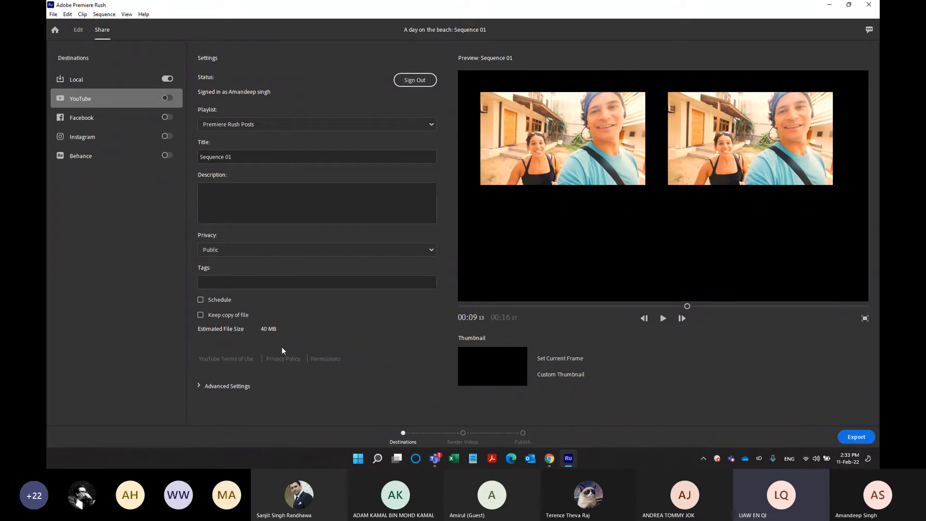
Examine the Facebook and Instagram export settings and switch the Instagram destination off.
{"action": "left_click", "coordinate": [108, 121]}
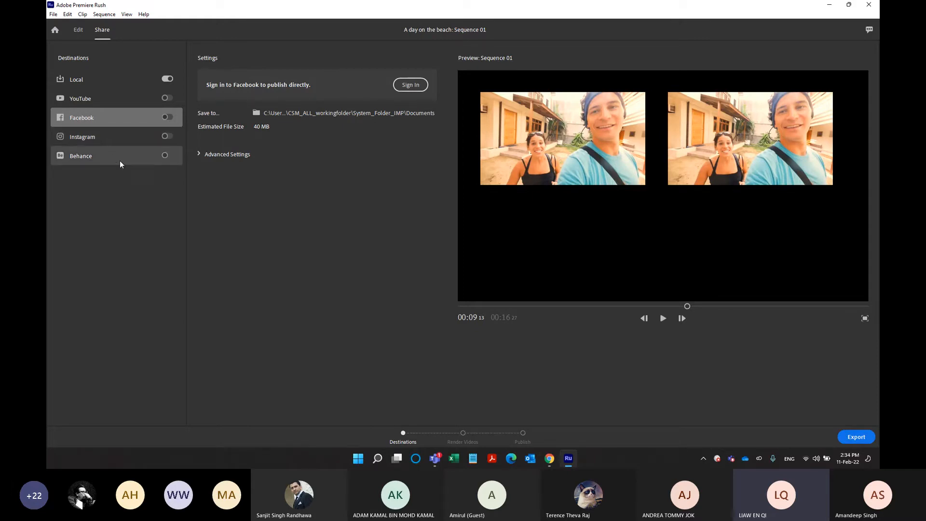
{"action": "left_click", "coordinate": [130, 136]}
{"action": "left_click", "coordinate": [200, 254]}
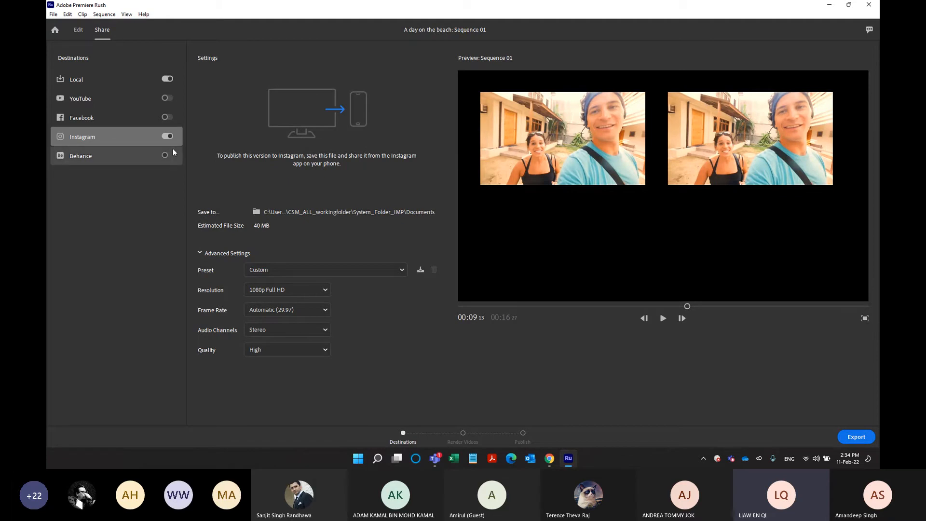
{"action": "left_click", "coordinate": [167, 137]}
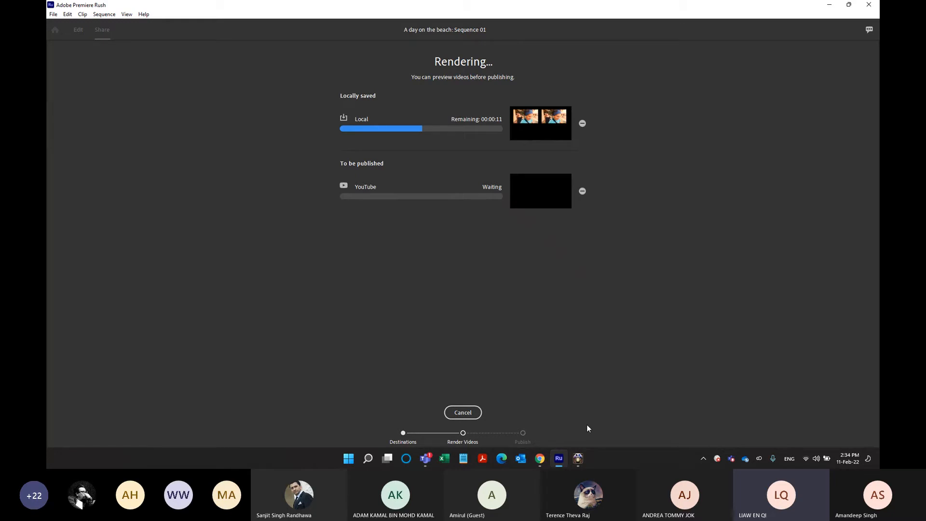
Cancel the running local and YouTube renders and return to the destination settings.
{"action": "left_click", "coordinate": [574, 461]}
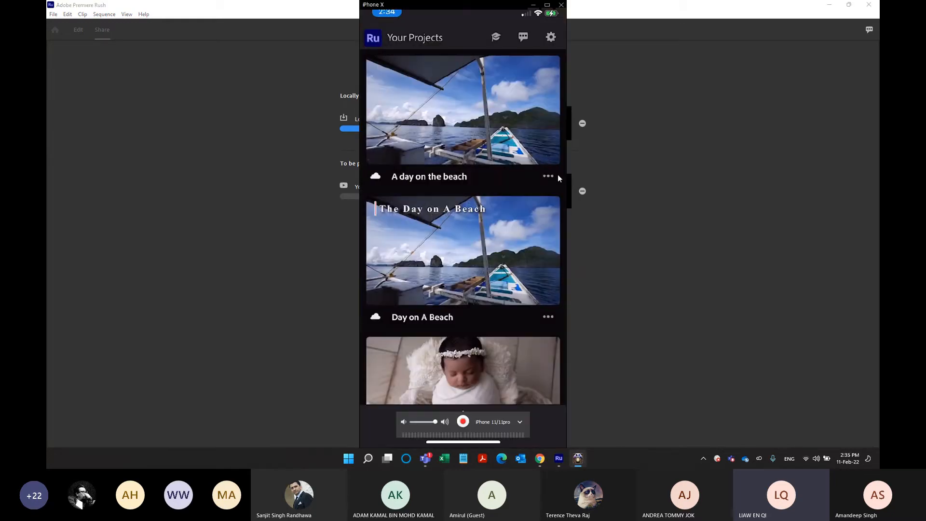
{"action": "left_click", "coordinate": [635, 152]}
{"action": "left_click", "coordinate": [478, 413]}
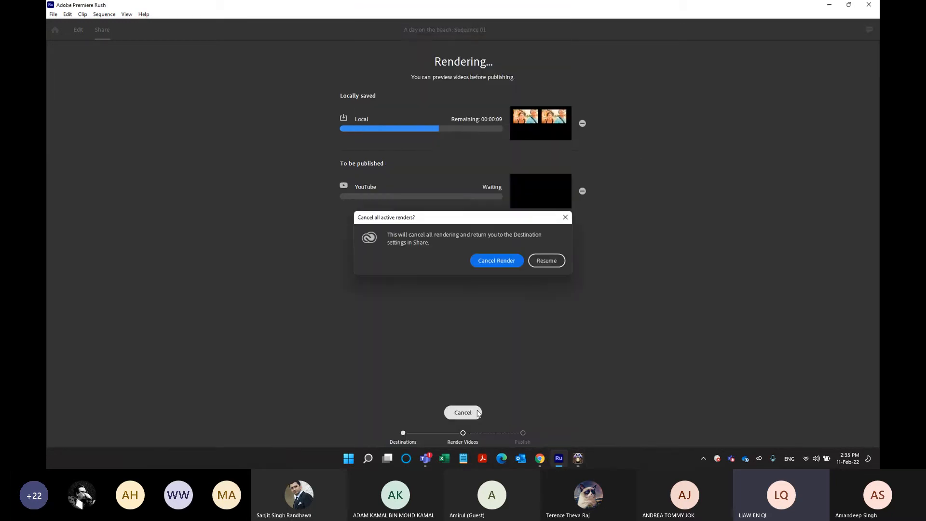
{"action": "left_click", "coordinate": [499, 262]}
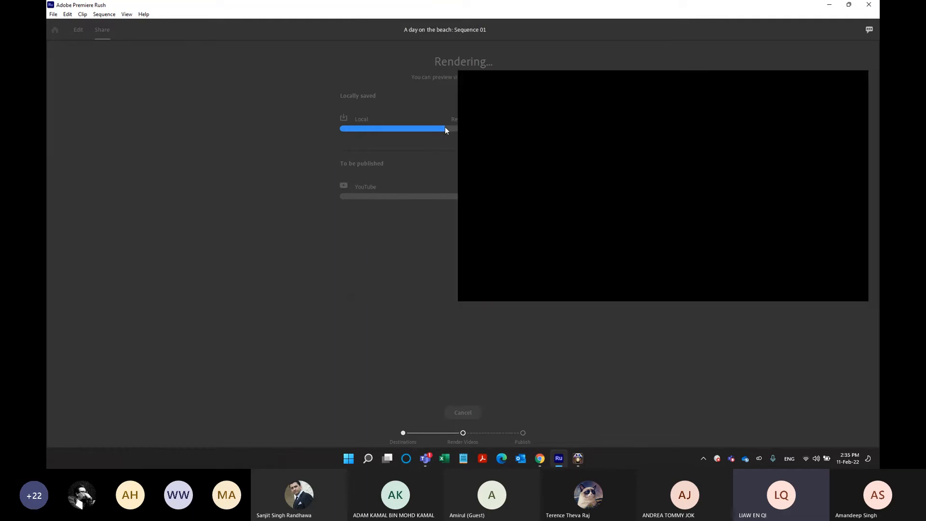
Switch to the mirrored iPhone window, view "A day on the beach" in Rush mobile at full size, and close the mirror.
{"action": "left_click", "coordinate": [581, 457]}
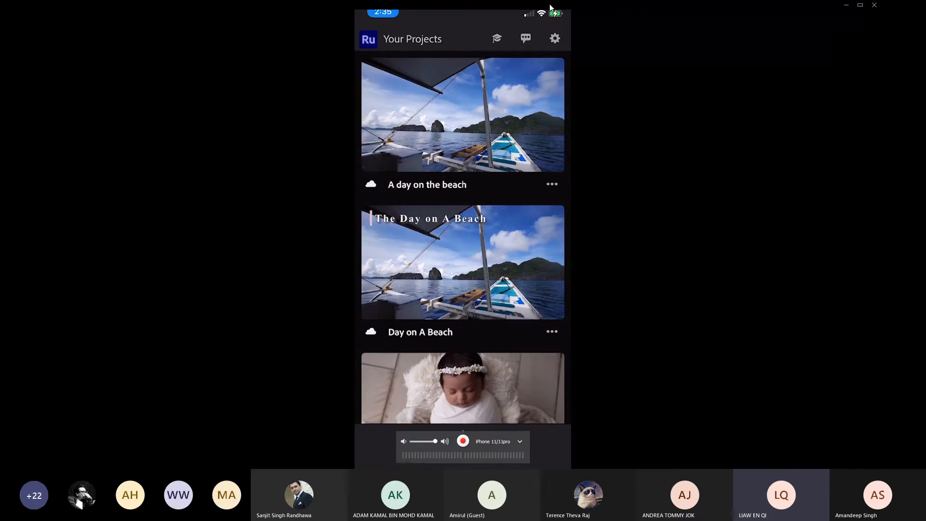
{"action": "left_click", "coordinate": [547, 5]}
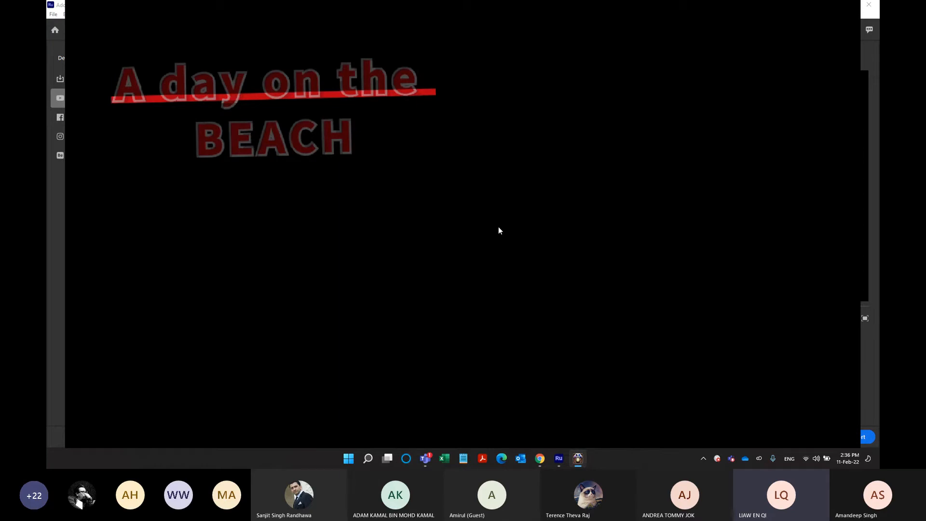
{"action": "key", "text": "Escape"}
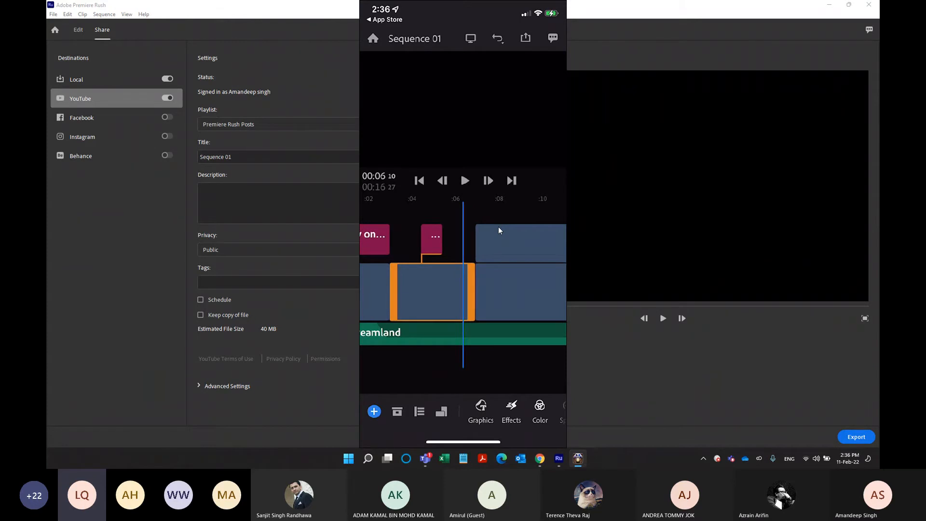
{"action": "mouse_move", "coordinate": [550, 4]}
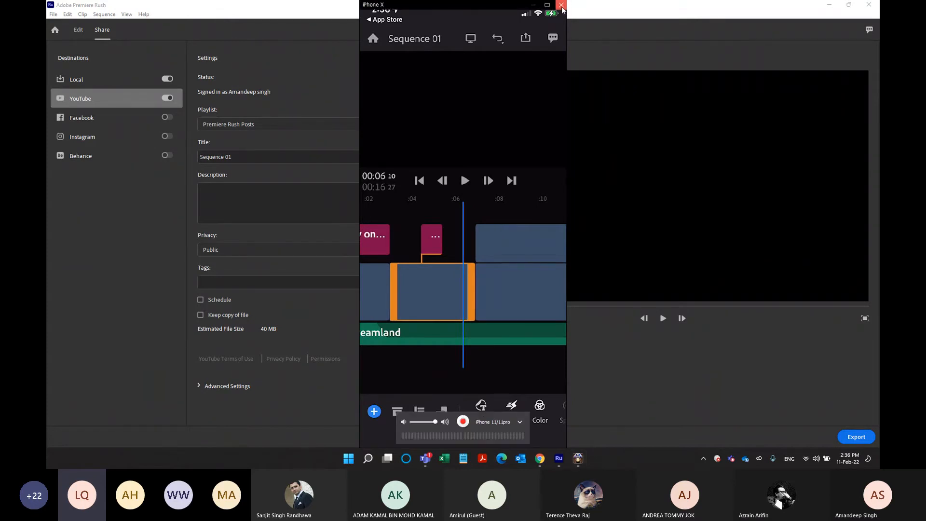
{"action": "left_click", "coordinate": [561, 5]}
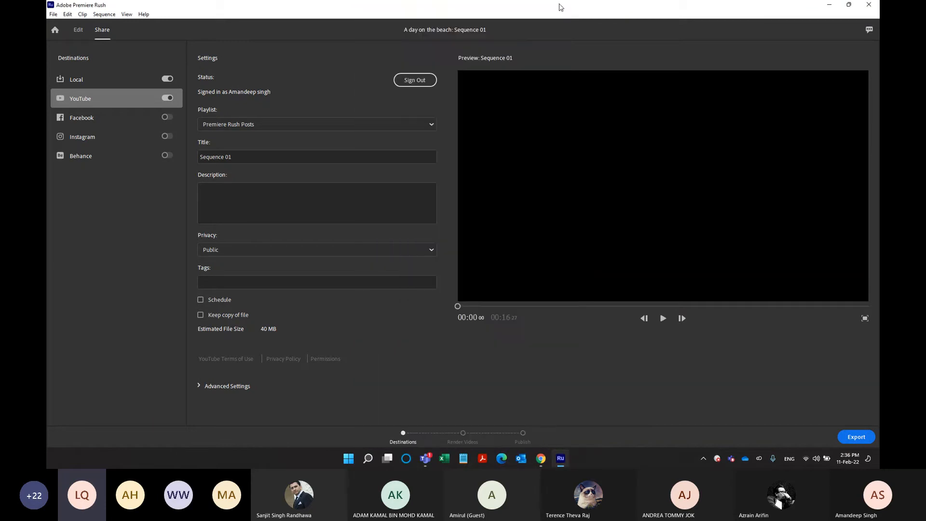
Switch to the Chrome browser on the Google home page.
{"action": "left_click", "coordinate": [559, 458]}
{"action": "left_click", "coordinate": [654, 100]}
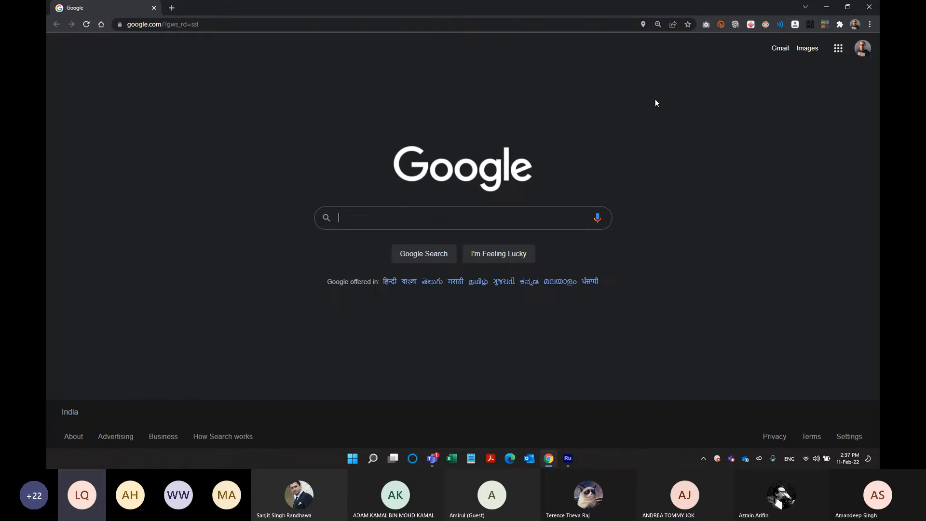
{"action": "left_click", "coordinate": [827, 7]}
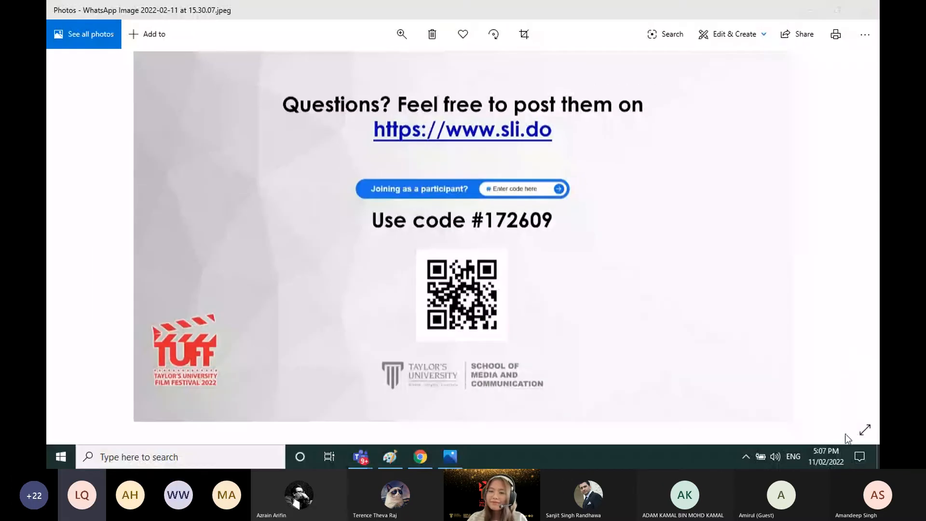
{"action": "left_click", "coordinate": [865, 429]}
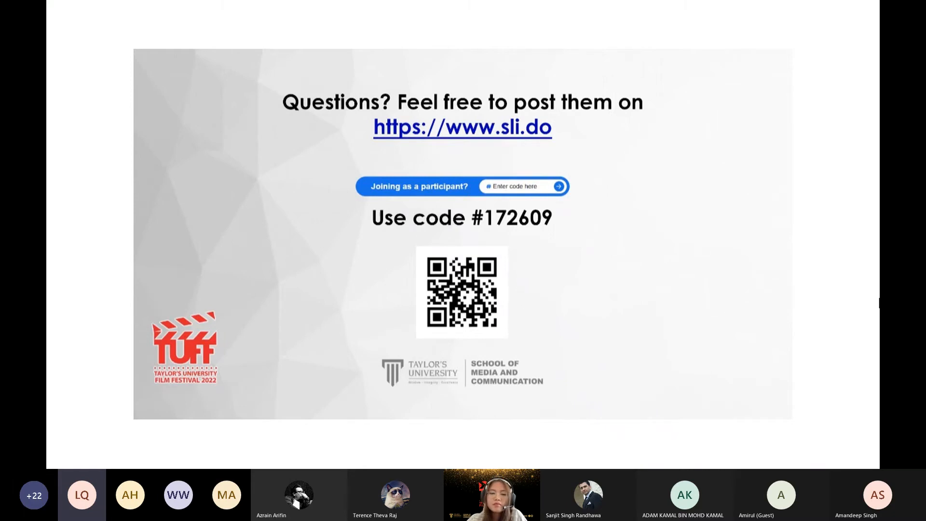
Switch from the full-screen Q&A image to the Teams meeting window and stop sharing the screen.
{"action": "key", "text": "Escape"}
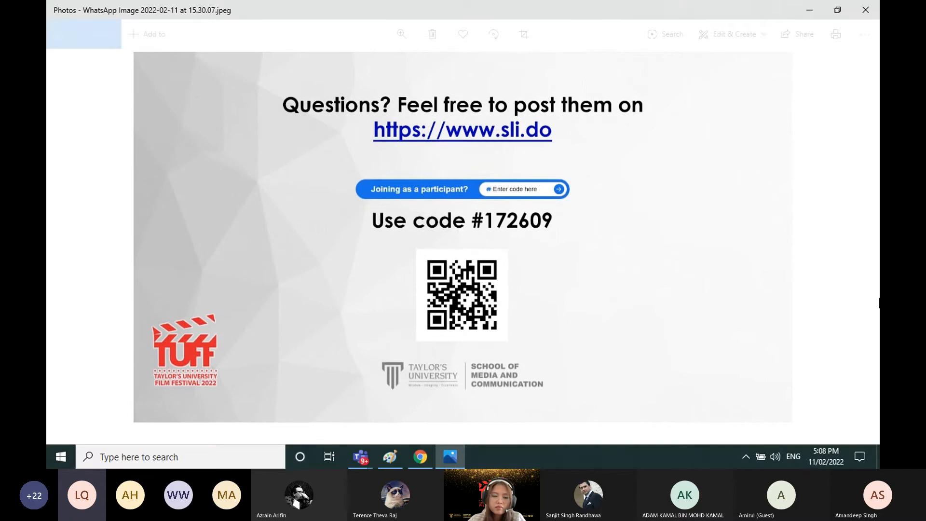
{"action": "mouse_move", "coordinate": [361, 457]}
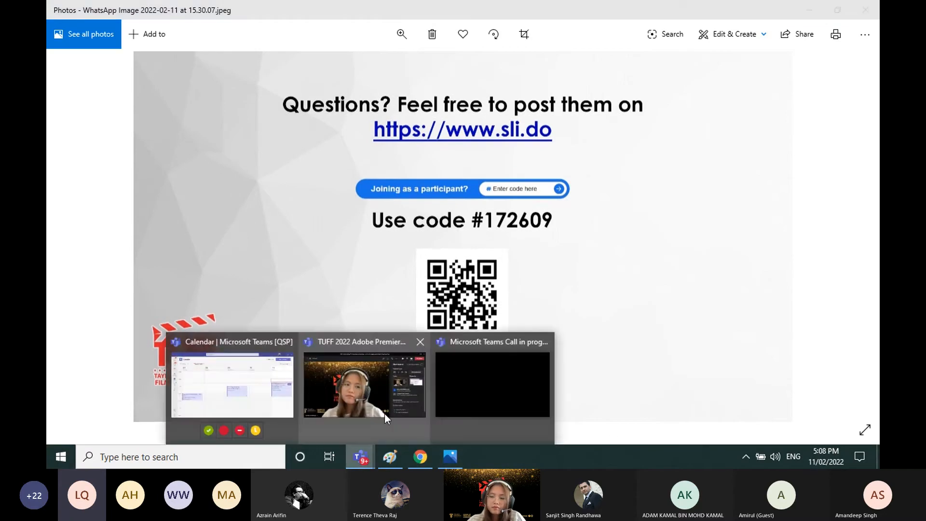
{"action": "left_click", "coordinate": [369, 389]}
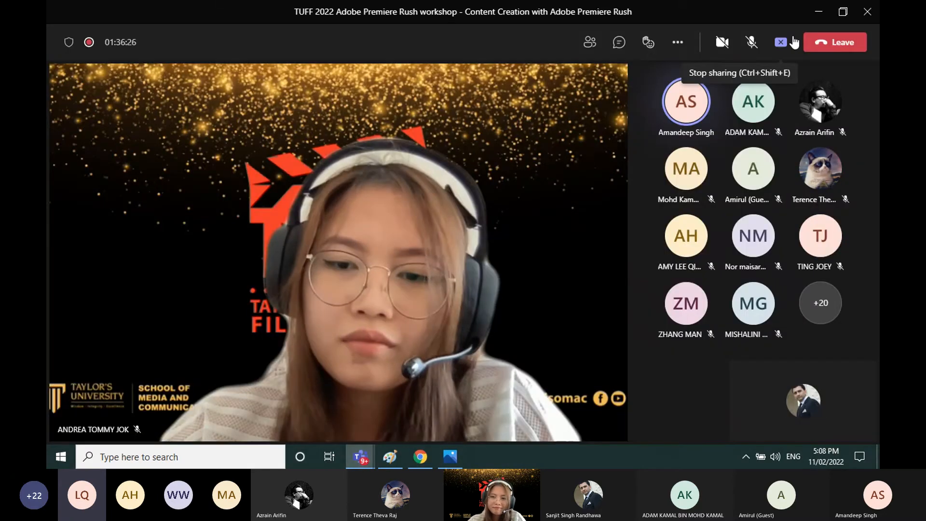
{"action": "left_click", "coordinate": [793, 42]}
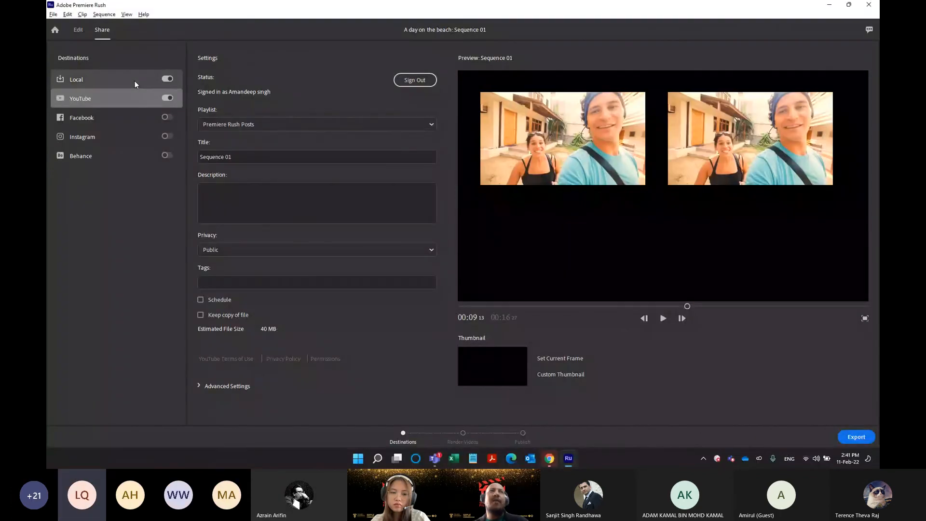
Show the Local export settings and list the available resolution options.
{"action": "left_click", "coordinate": [135, 80]}
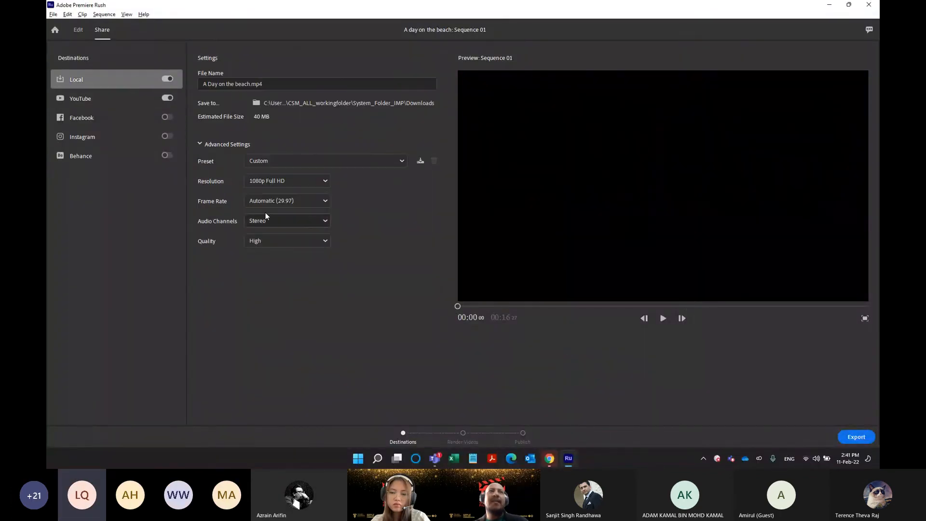
{"action": "left_click", "coordinate": [284, 181]}
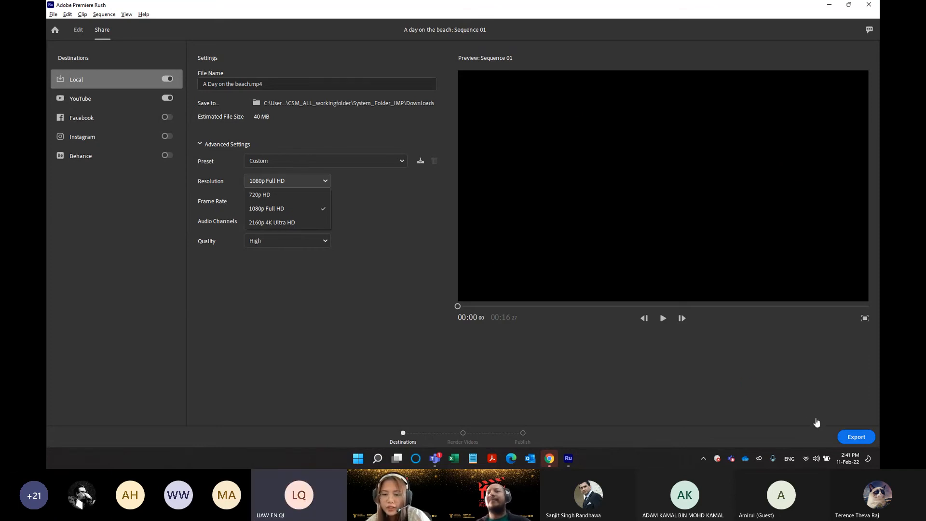
Switch to Chrome to view the Adobe Stock home page, and return to Premiere Rush.
{"action": "left_click", "coordinate": [550, 459]}
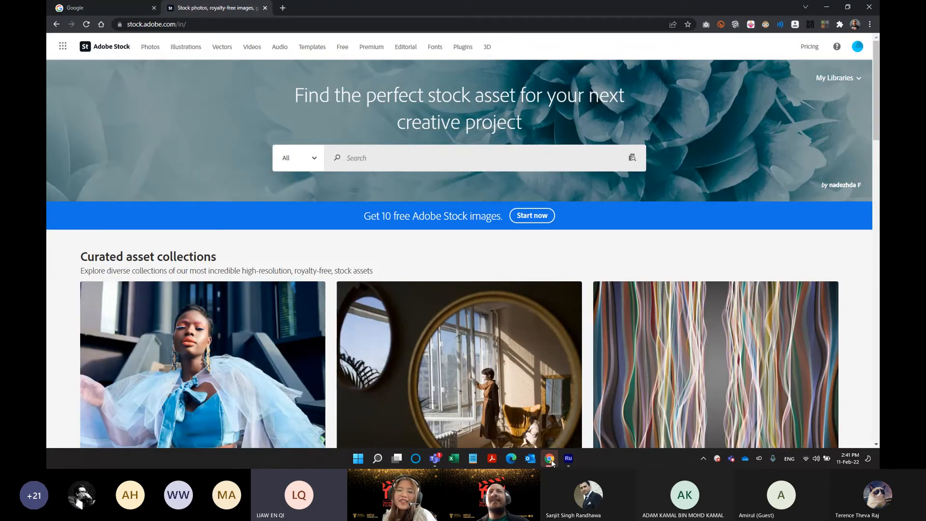
{"action": "left_click", "coordinate": [550, 459]}
{"action": "left_click", "coordinate": [550, 459]}
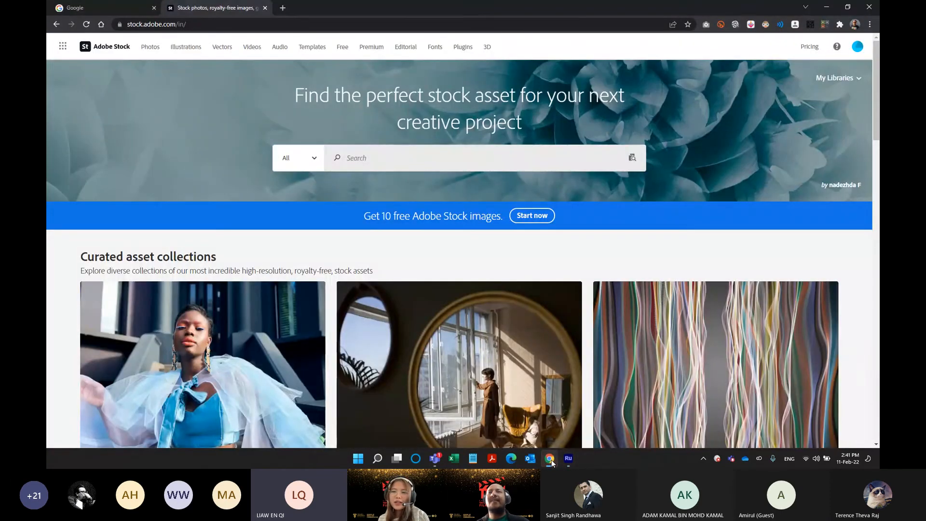
{"action": "left_click", "coordinate": [550, 460]}
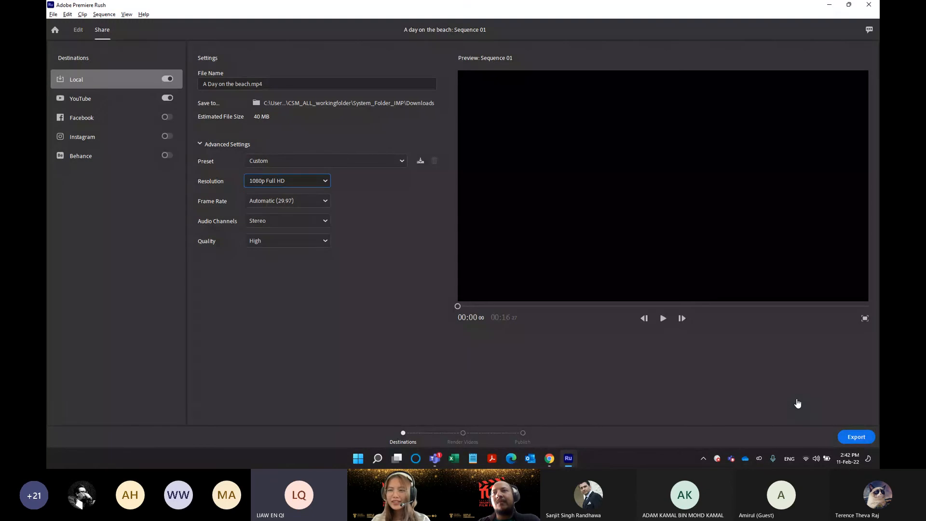
Switch to Chrome, search for "adobe premiere rush minimum" in a new tab and open Adobe's Premiere Rush system requirements page.
{"action": "right_click", "coordinate": [554, 459]}
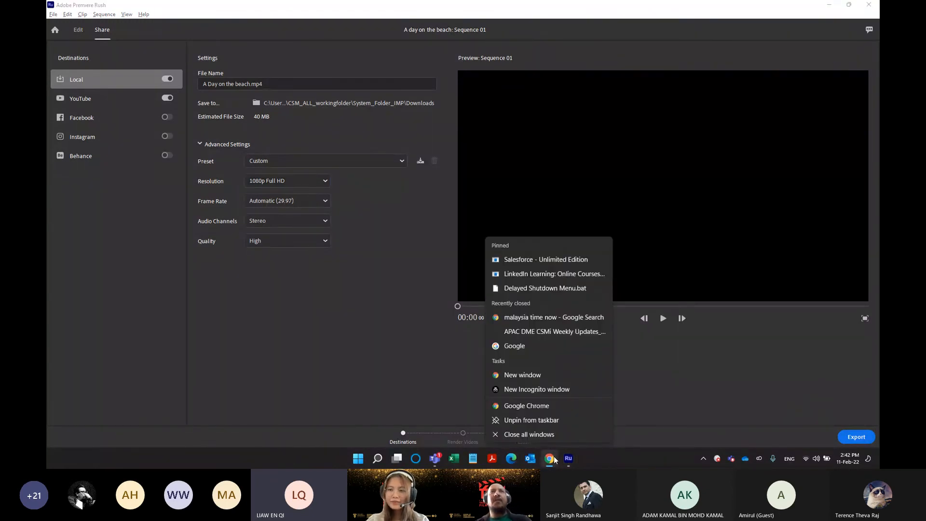
{"action": "left_click", "coordinate": [550, 458]}
{"action": "left_click", "coordinate": [286, 9]}
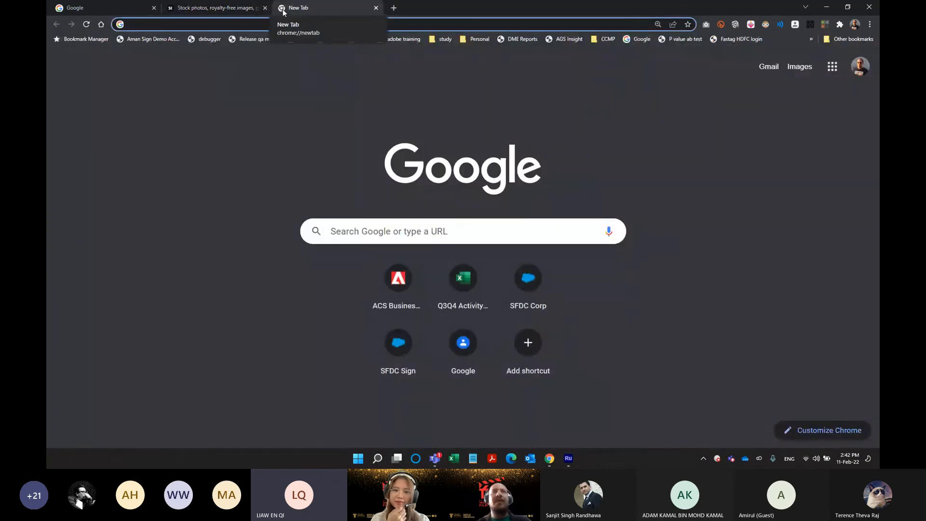
{"action": "type", "text": "adobe premiere rush minimum"}
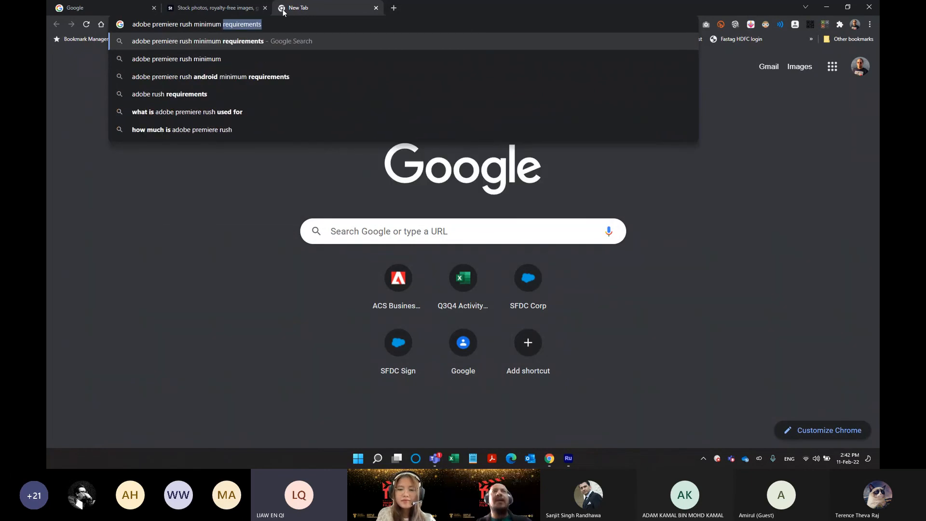
{"action": "key", "text": "Return"}
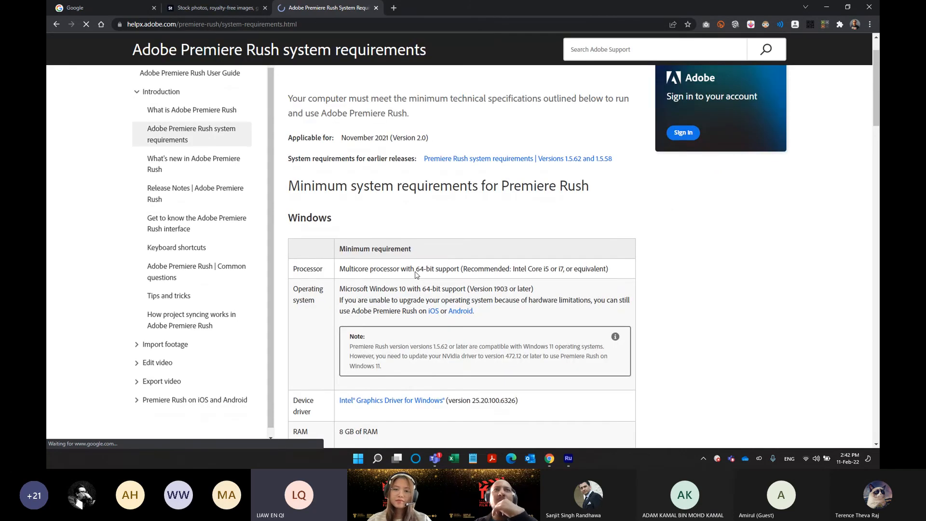
Examine the Windows minimum requirements for Premiere Rush, including processor, operating system, RAM, disk space, monitor resolution and graphics cards.
{"action": "scroll", "coordinate": [414, 270], "scroll_direction": "down", "scroll_amount": 2}
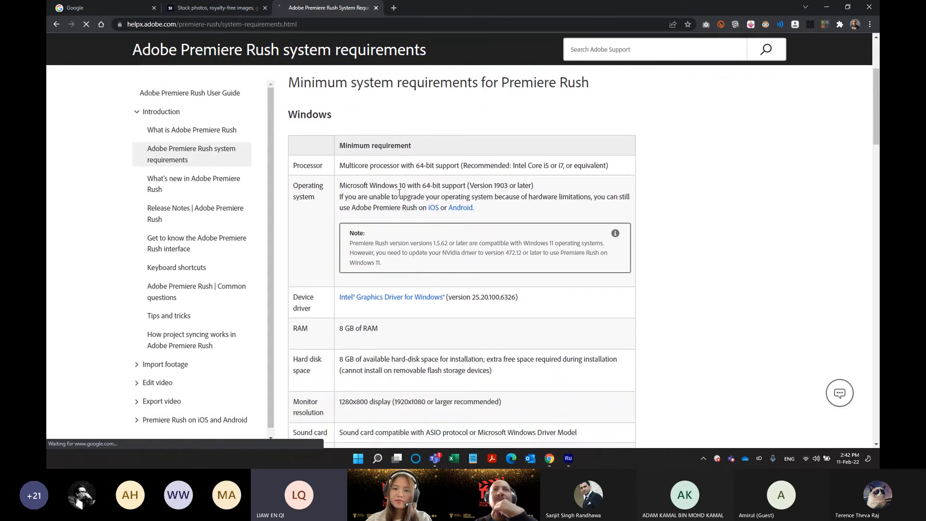
{"action": "left_click_drag", "start_coordinate": [407, 166], "coordinate": [451, 166]}
{"action": "left_click", "coordinate": [450, 167]}
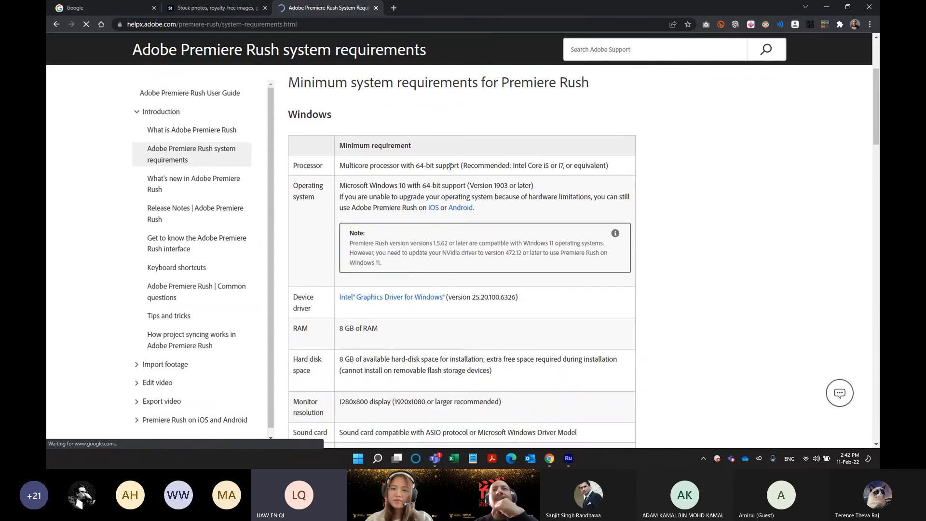
{"action": "scroll", "coordinate": [450, 166], "scroll_direction": "down", "scroll_amount": 1}
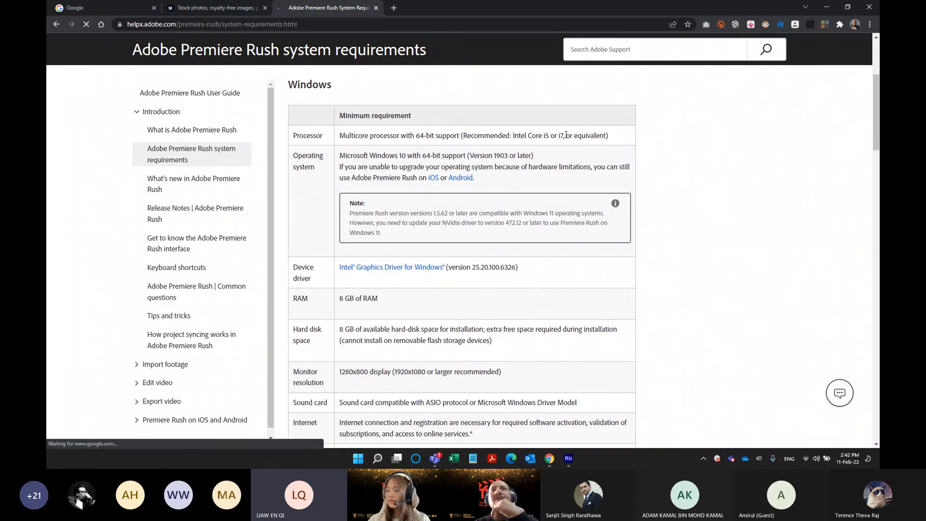
{"action": "scroll", "coordinate": [441, 154], "scroll_direction": "down", "scroll_amount": 1}
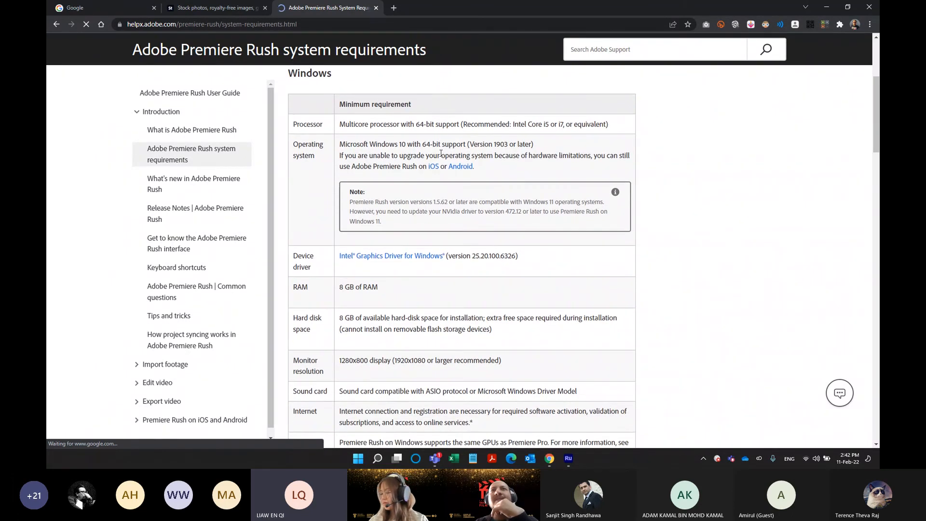
{"action": "scroll", "coordinate": [391, 244], "scroll_direction": "down", "scroll_amount": 1}
{"action": "left_click_drag", "start_coordinate": [355, 227], "coordinate": [391, 232]}
{"action": "scroll", "coordinate": [379, 306], "scroll_direction": "down", "scroll_amount": 1}
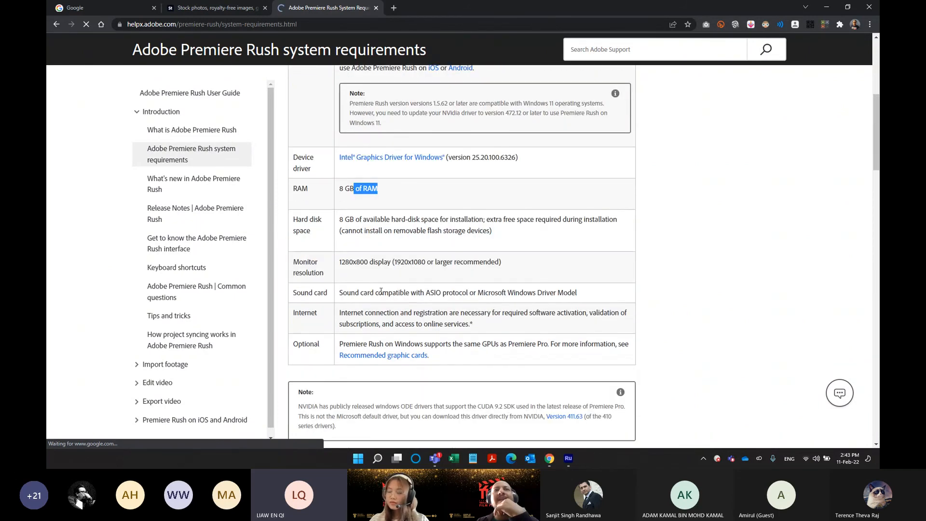
{"action": "scroll", "coordinate": [403, 309], "scroll_direction": "down", "scroll_amount": 1}
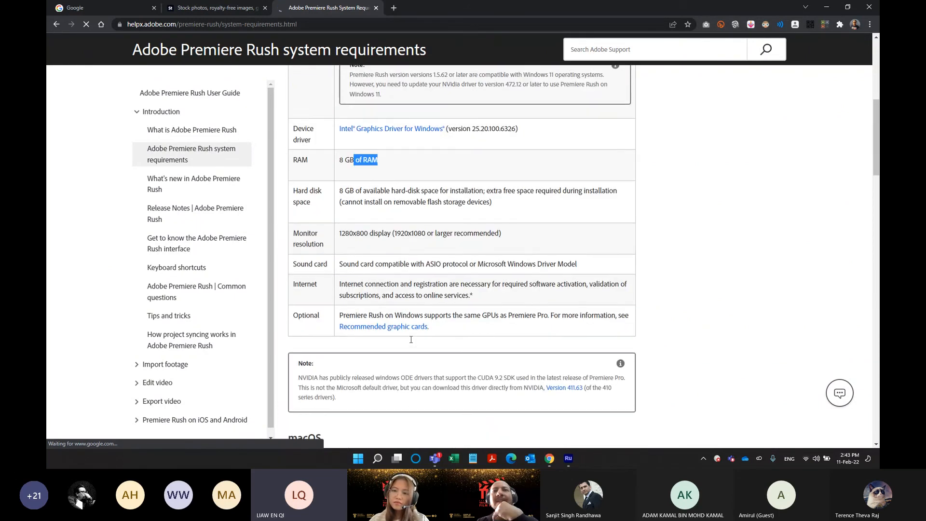
{"action": "scroll", "coordinate": [411, 341], "scroll_direction": "up", "scroll_amount": 1}
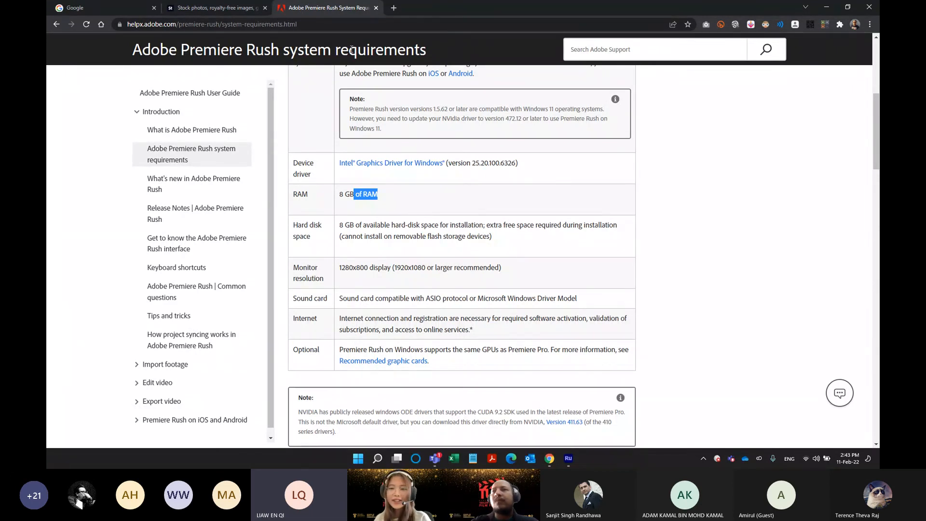
{"action": "scroll", "coordinate": [352, 50], "scroll_direction": "up", "scroll_amount": 1}
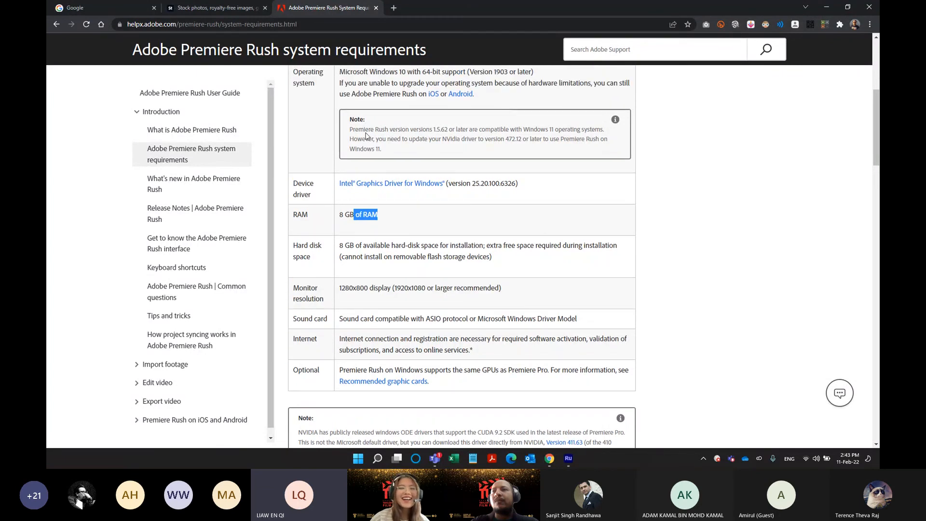
{"action": "scroll", "coordinate": [341, 115], "scroll_direction": "up", "scroll_amount": 5}
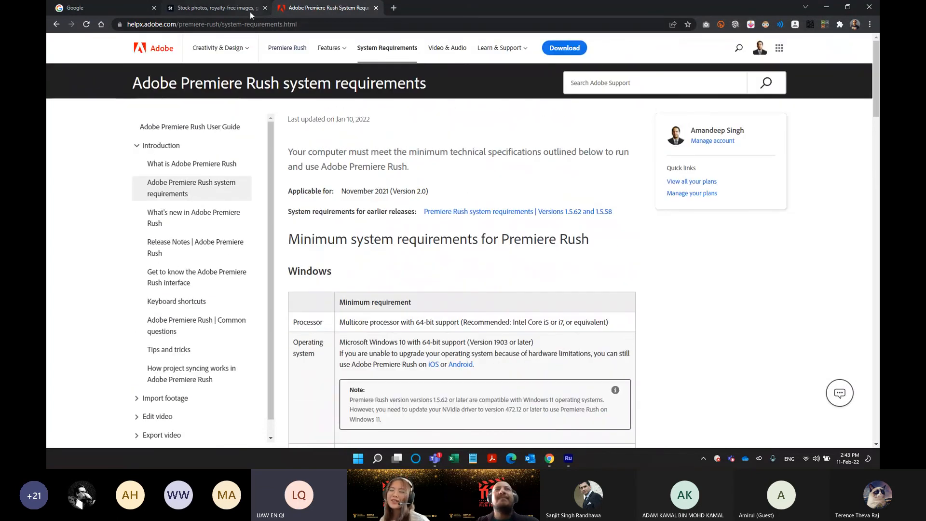